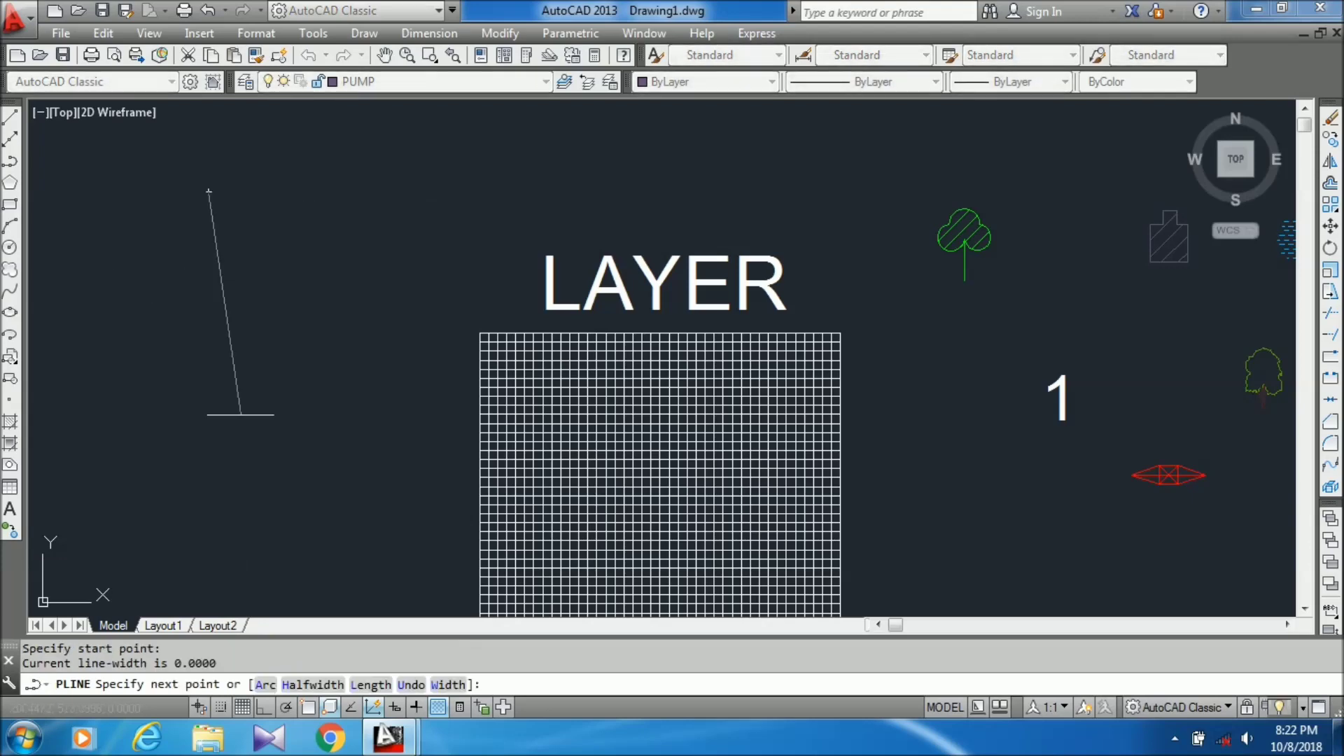
Turn on ortho mode, end the polyline command and erase the stray line drawn beside the grid
key("F8")
key("Return")
key("Escape")
left_click(240, 354)
left_click(145, 447)
key("Delete")
Select several grid lines and examine their properties, including their layer, color and linetype
scroll(465, 292, "up", 7)
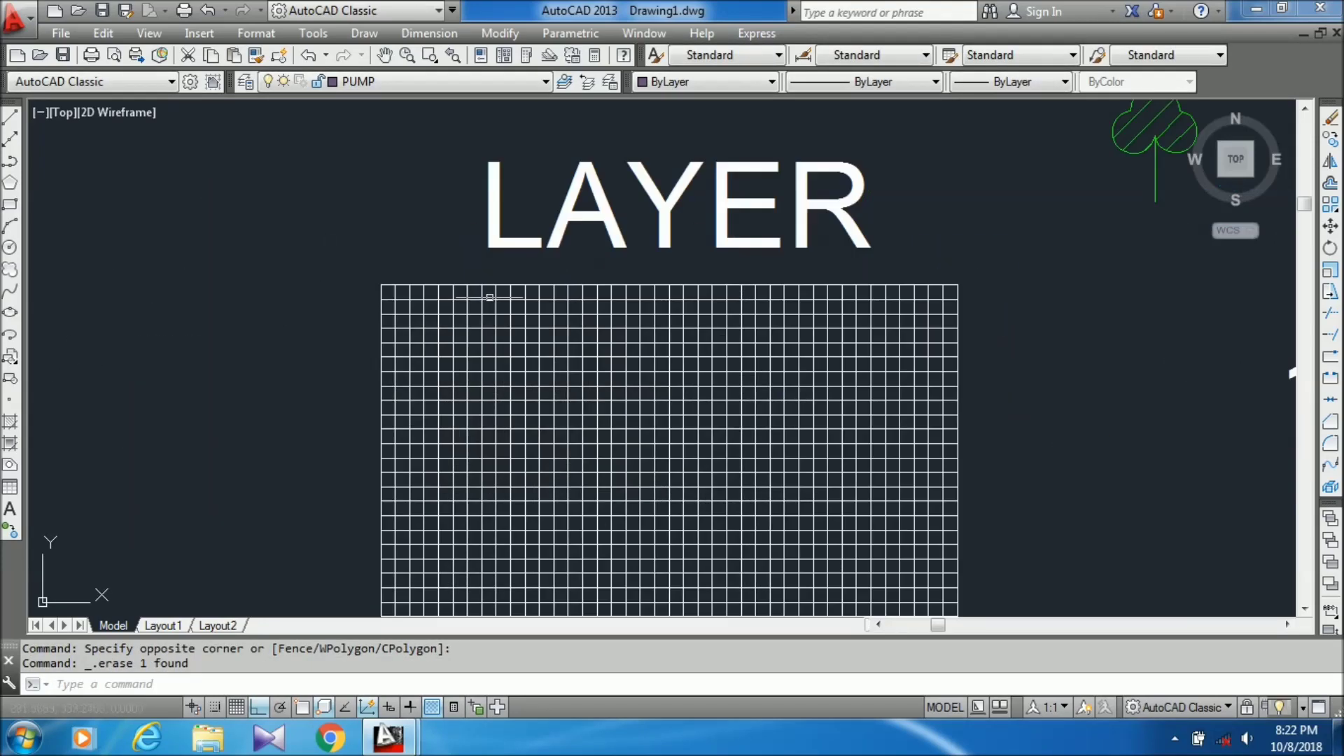
left_click(456, 302)
left_click(370, 246)
left_click(354, 276)
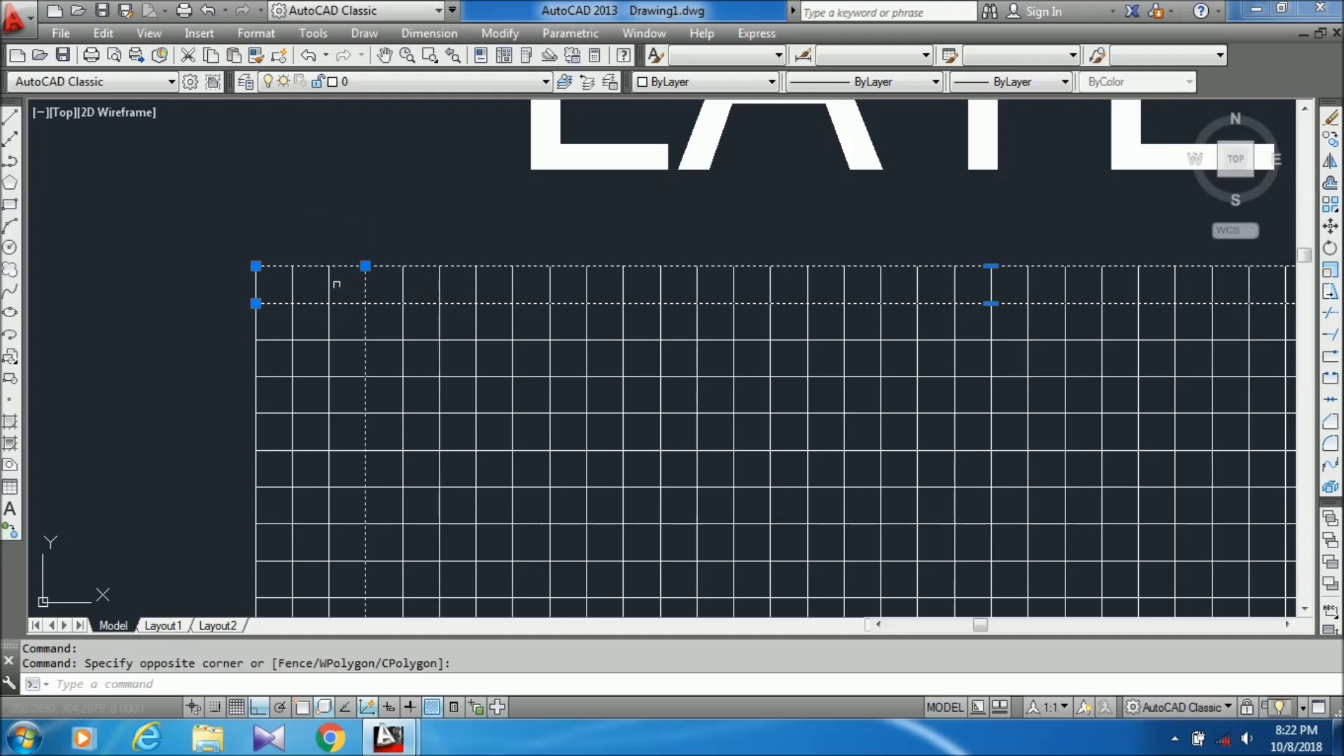
scroll(339, 213, "down", 2)
left_click(556, 354)
left_click(350, 468)
key("ctrl+1")
left_click(510, 278)
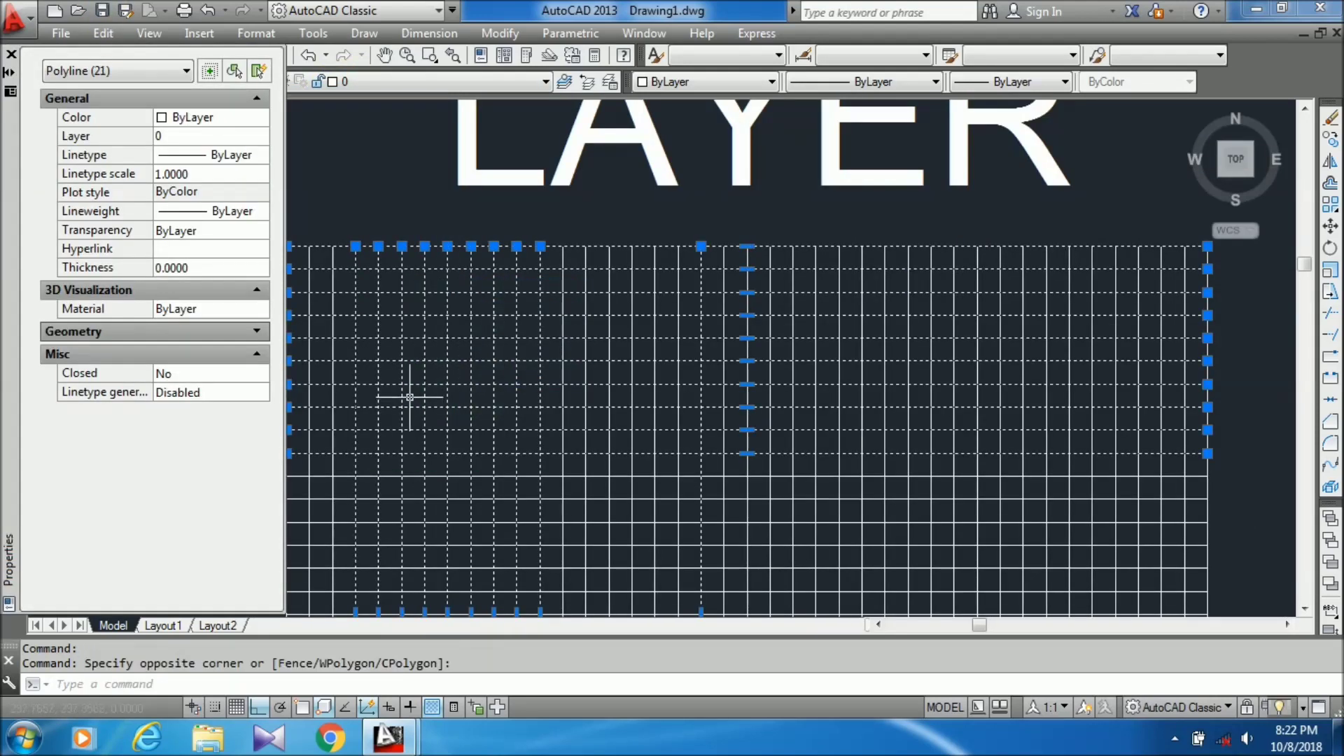
key("Escape")
scroll(420, 396, "down", 3)
scroll(635, 196, "up", 3)
middle_click_drag(636, 196, 680, 234)
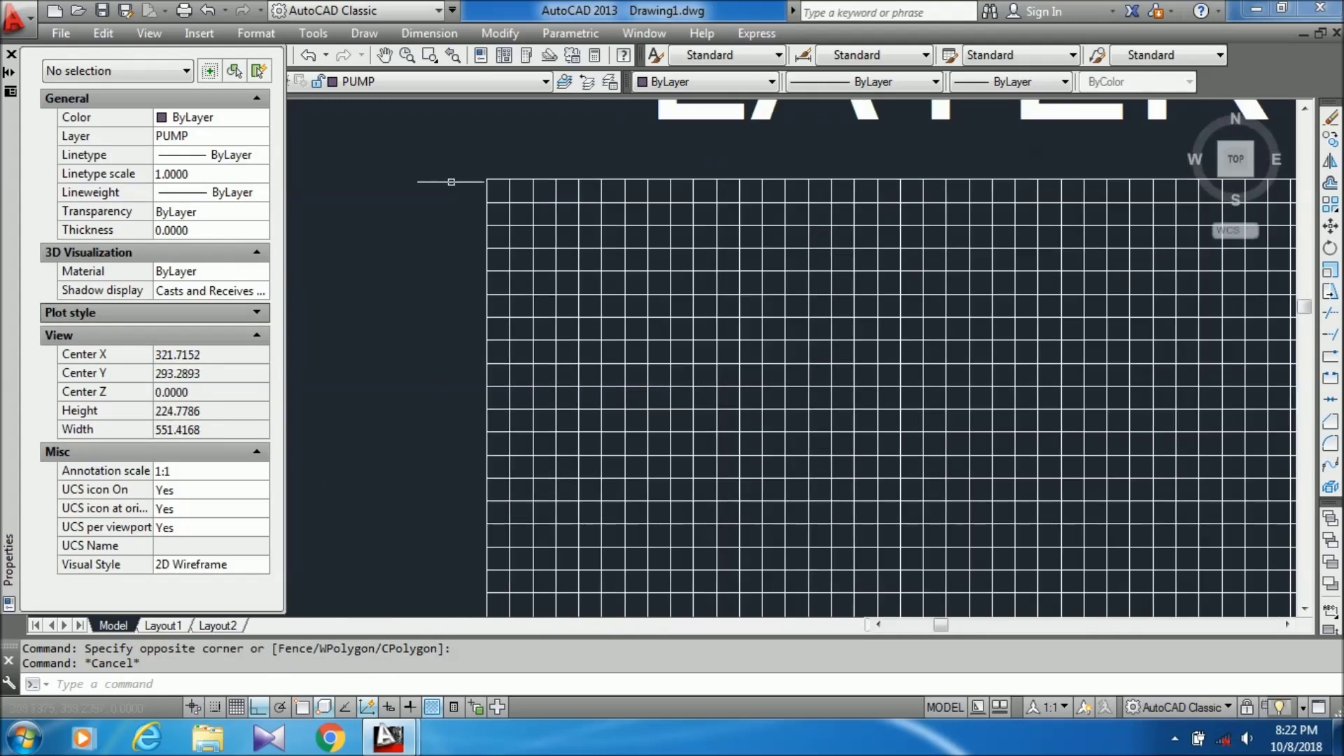
scroll(552, 286, "down", 2)
scroll(621, 303, "up", 2)
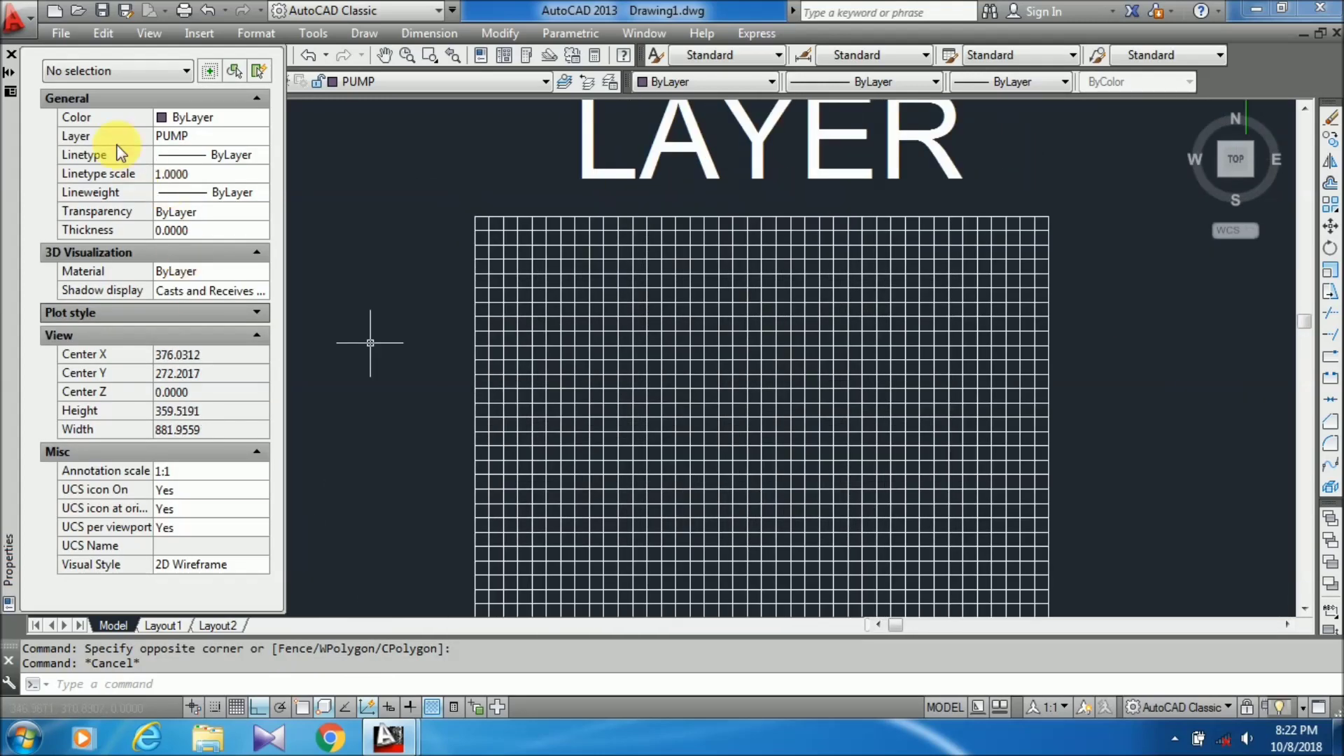
key("ctrl+1")
Create a new layer named GRID and assign it a grey color
type("LA")
key("Return")
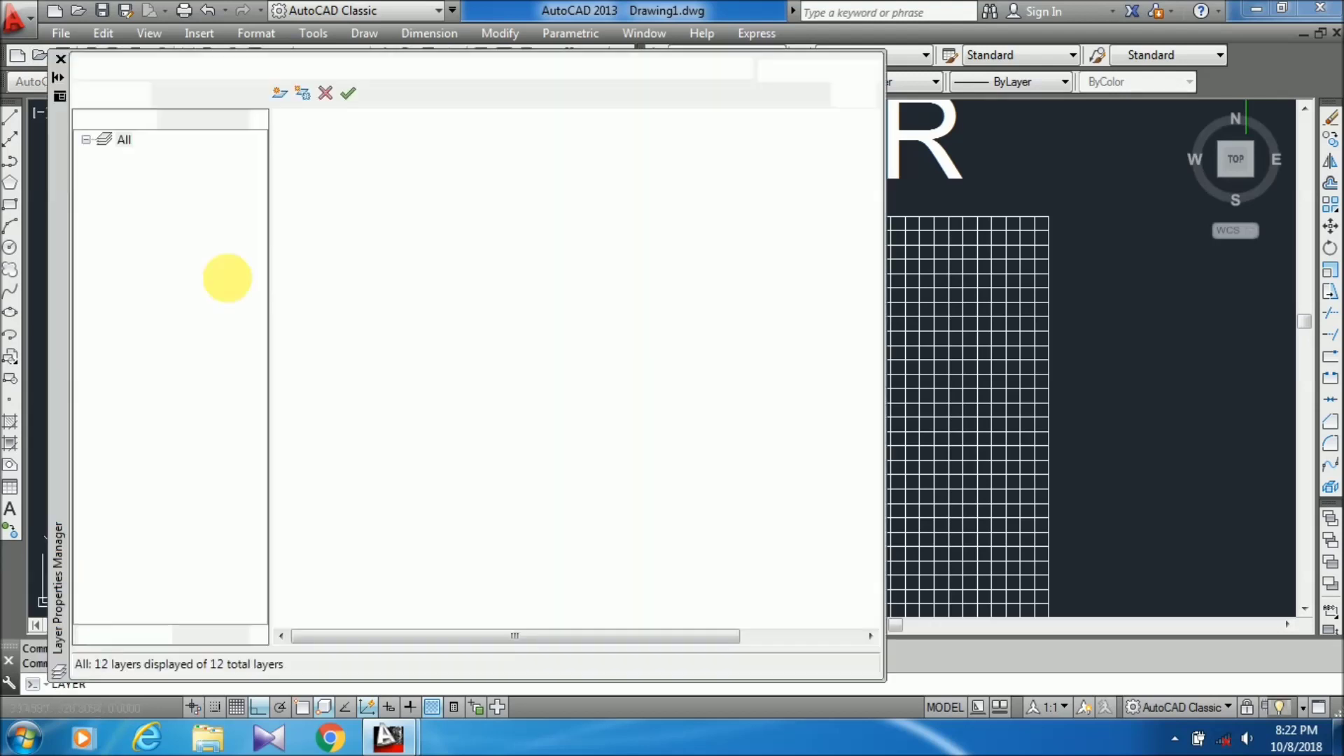
left_click(278, 94)
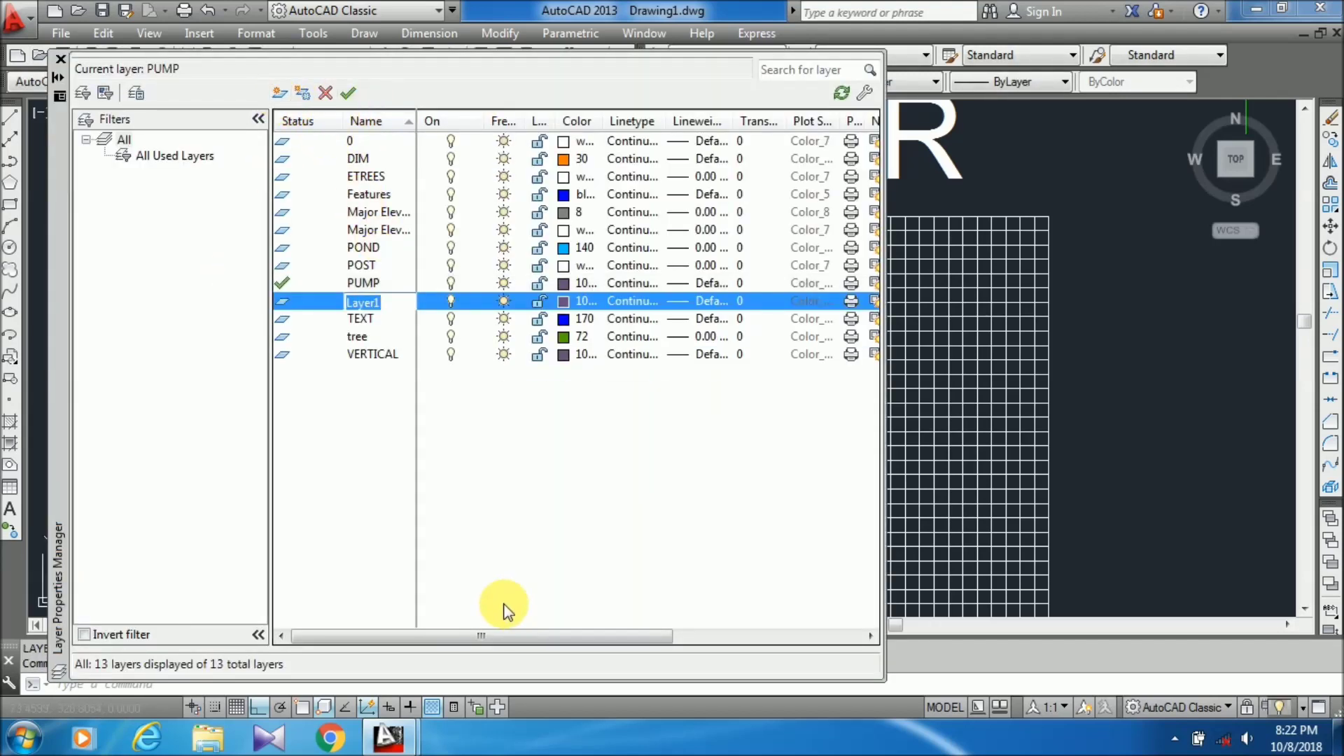
type("GRID")
left_click(564, 300)
left_click(626, 438)
left_click(663, 524)
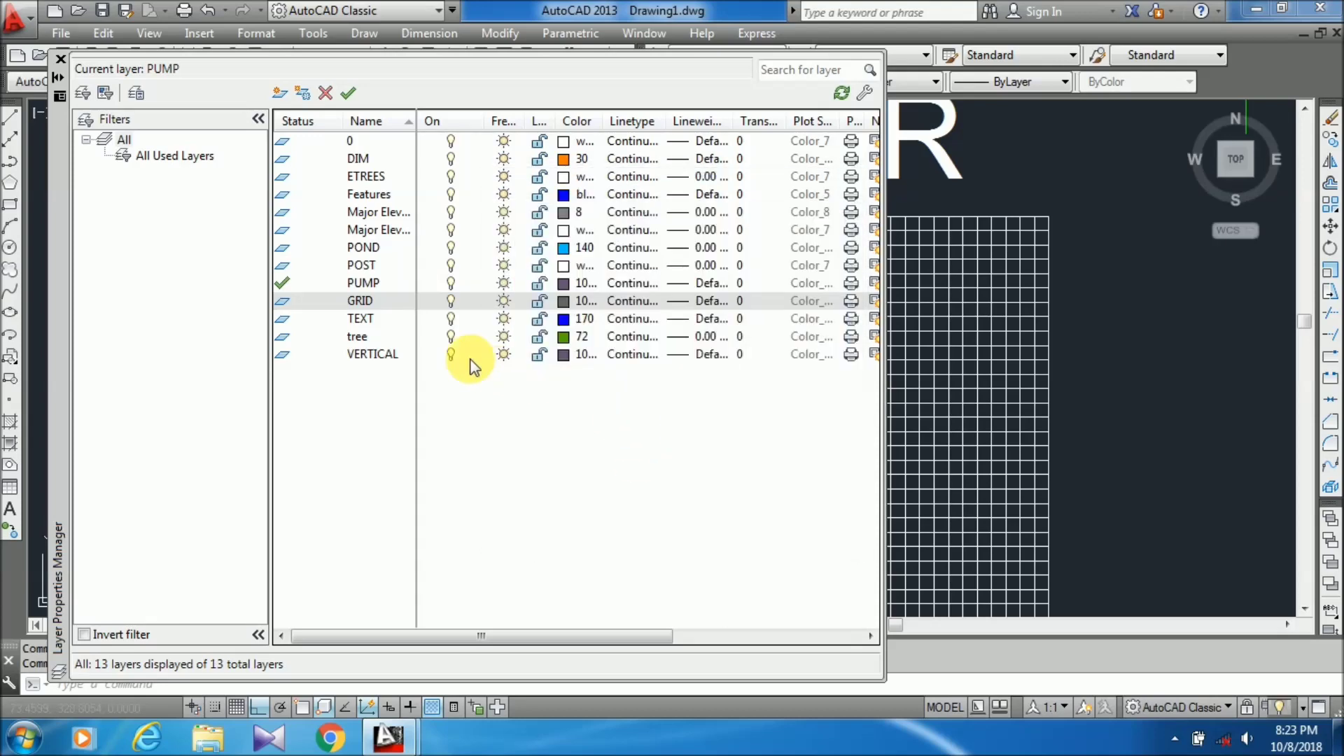
Make GRID the current layer and close the layer manager
left_click(280, 302)
left_click(349, 92)
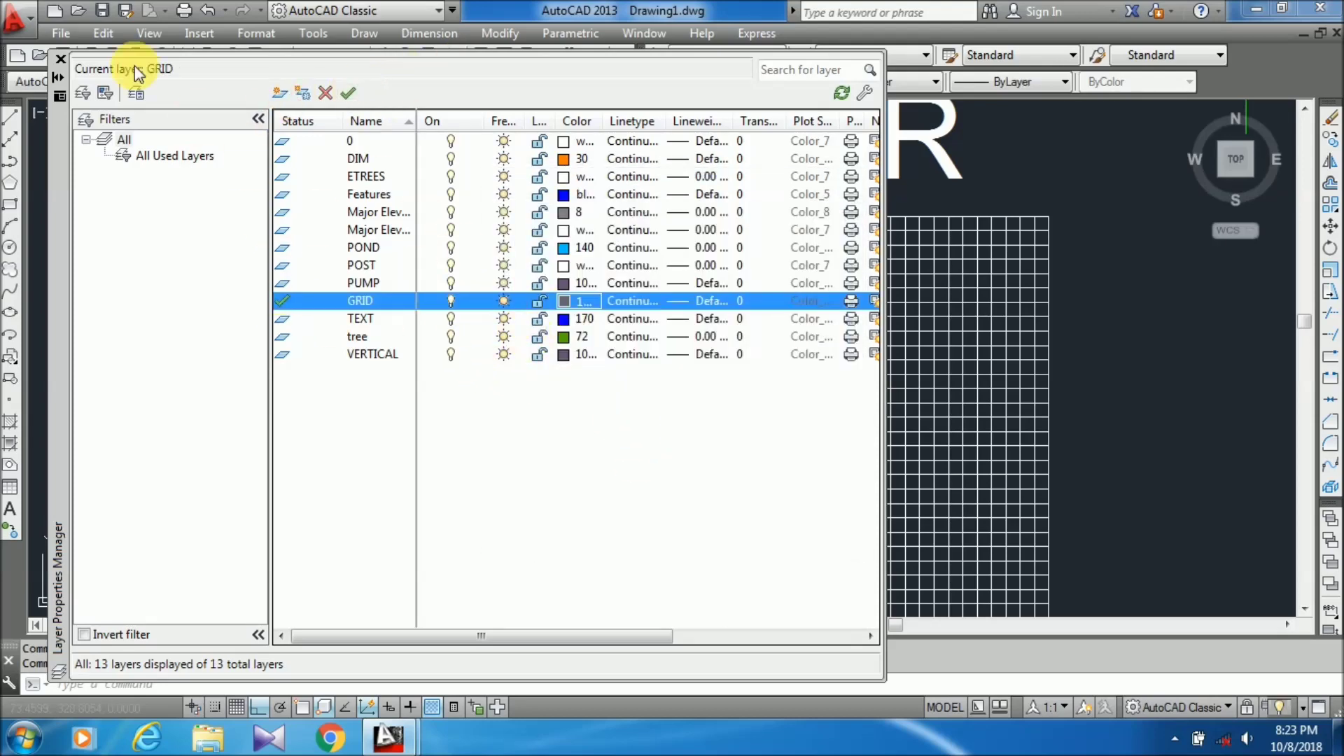
left_click(60, 60)
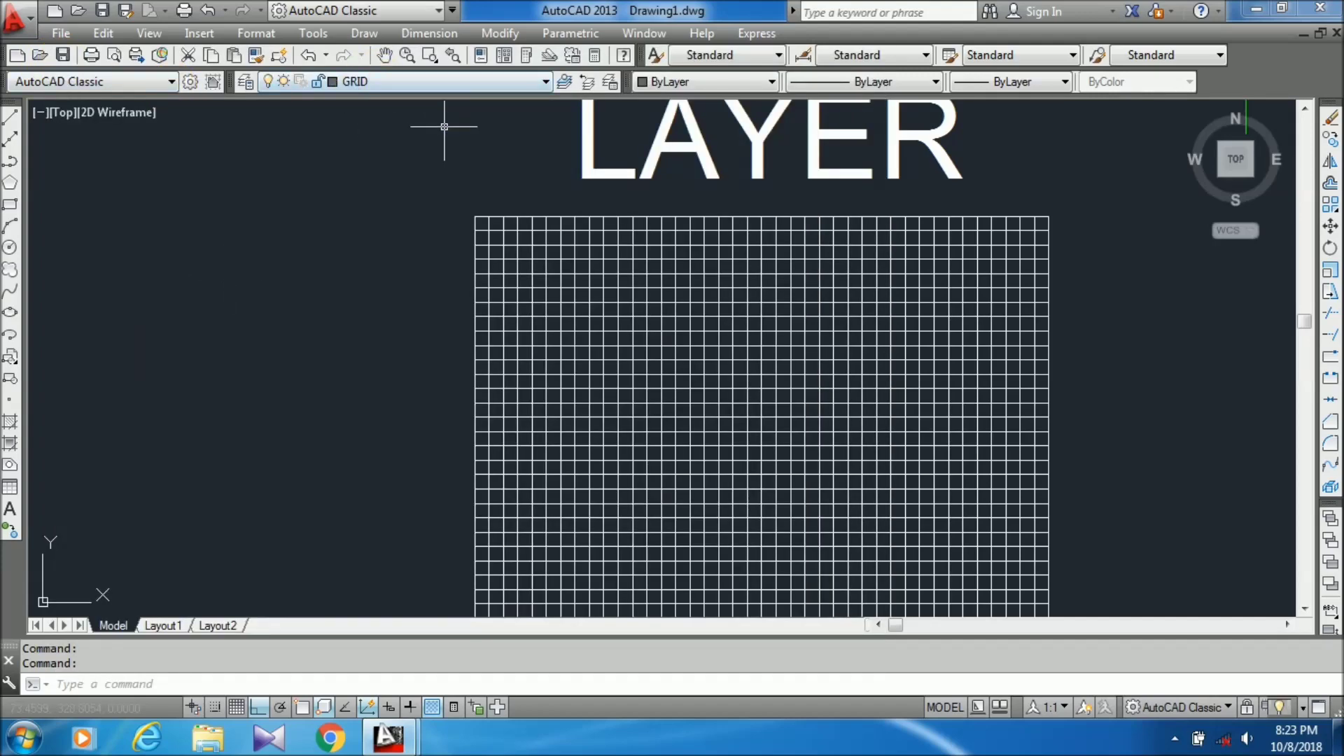
Select the lines in the upper part of the grid with a crossing window
scroll(443, 127, "down", 2)
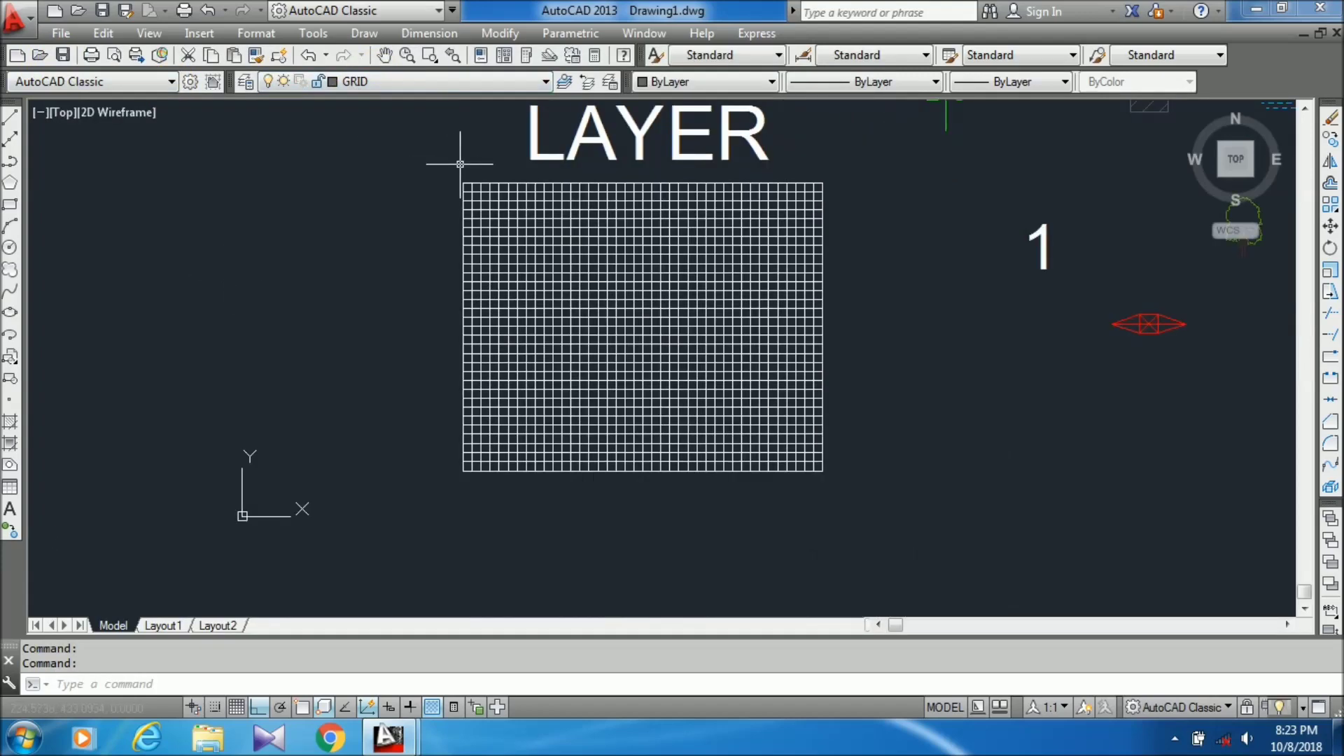
scroll(809, 189, "up", 5)
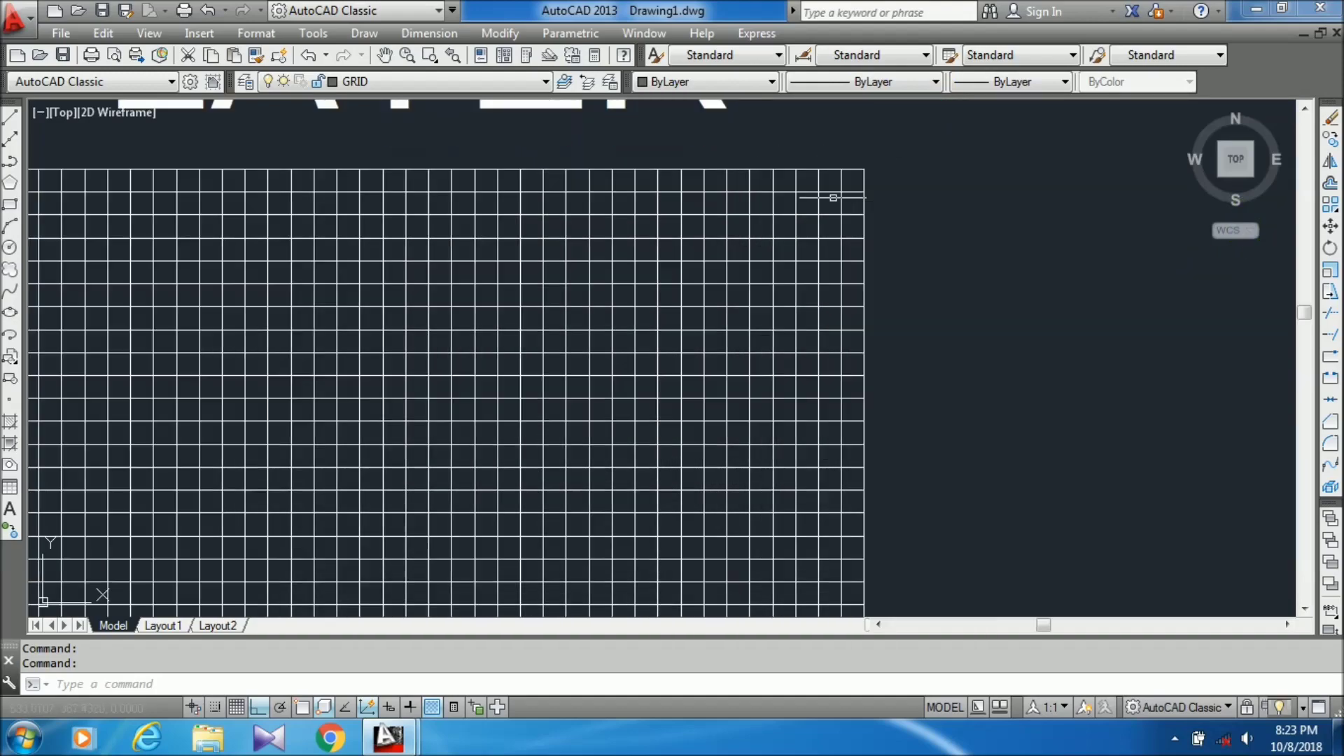
left_click(851, 180)
left_click(452, 466)
scroll(451, 465, "down", 3)
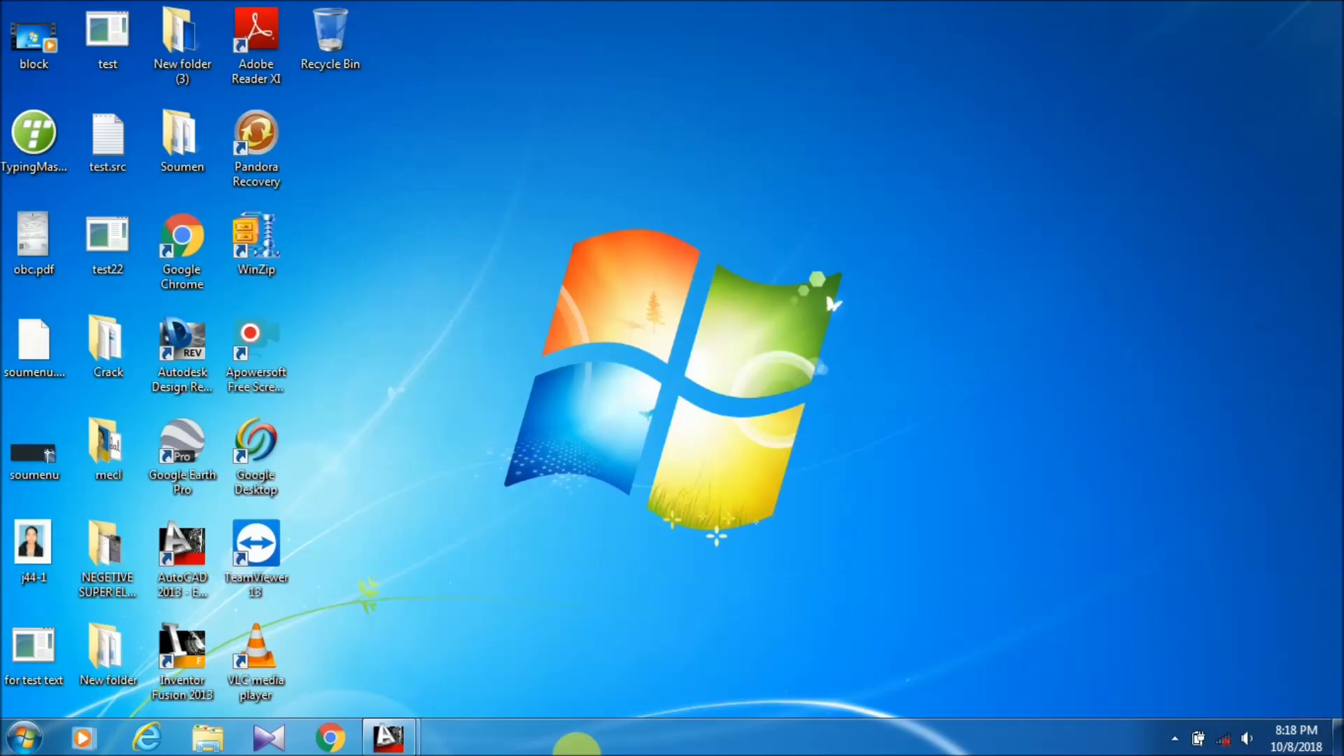
Switch from the desktop to the running AutoCAD drawing
left_click(390, 741)
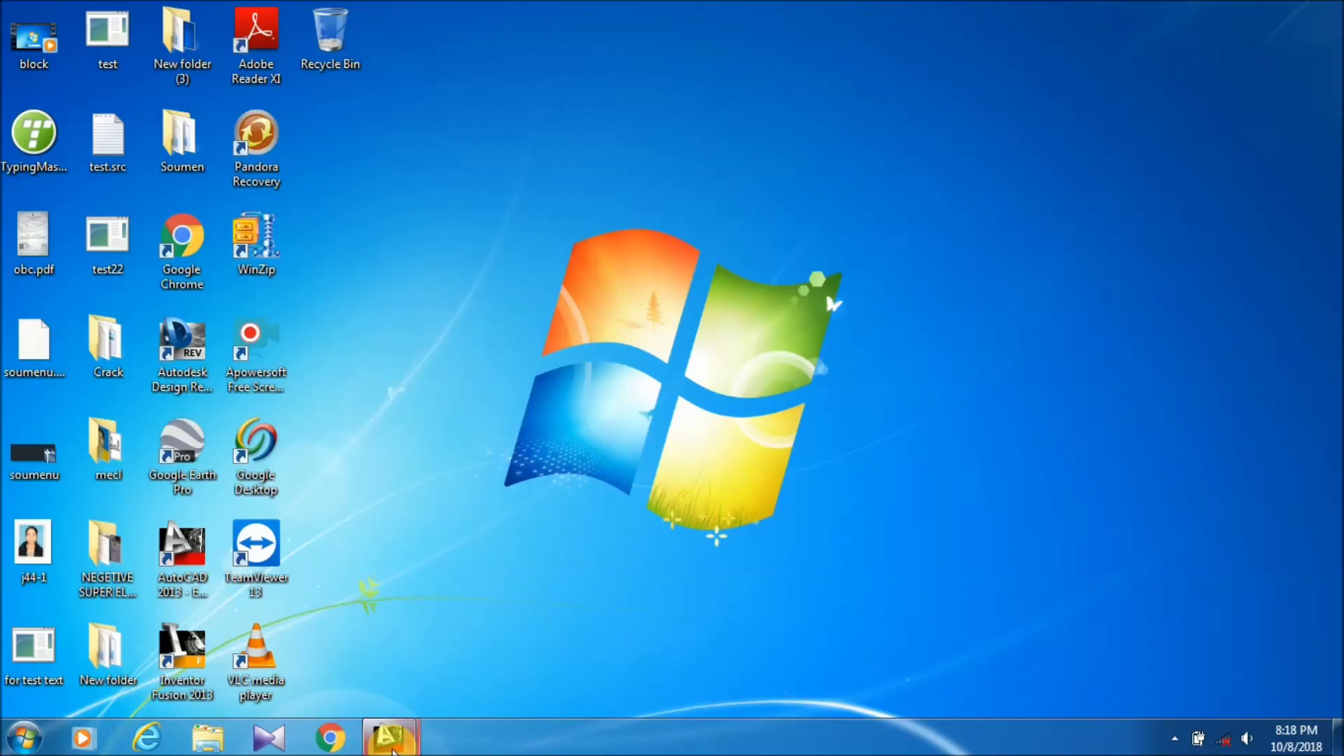
left_click(322, 663)
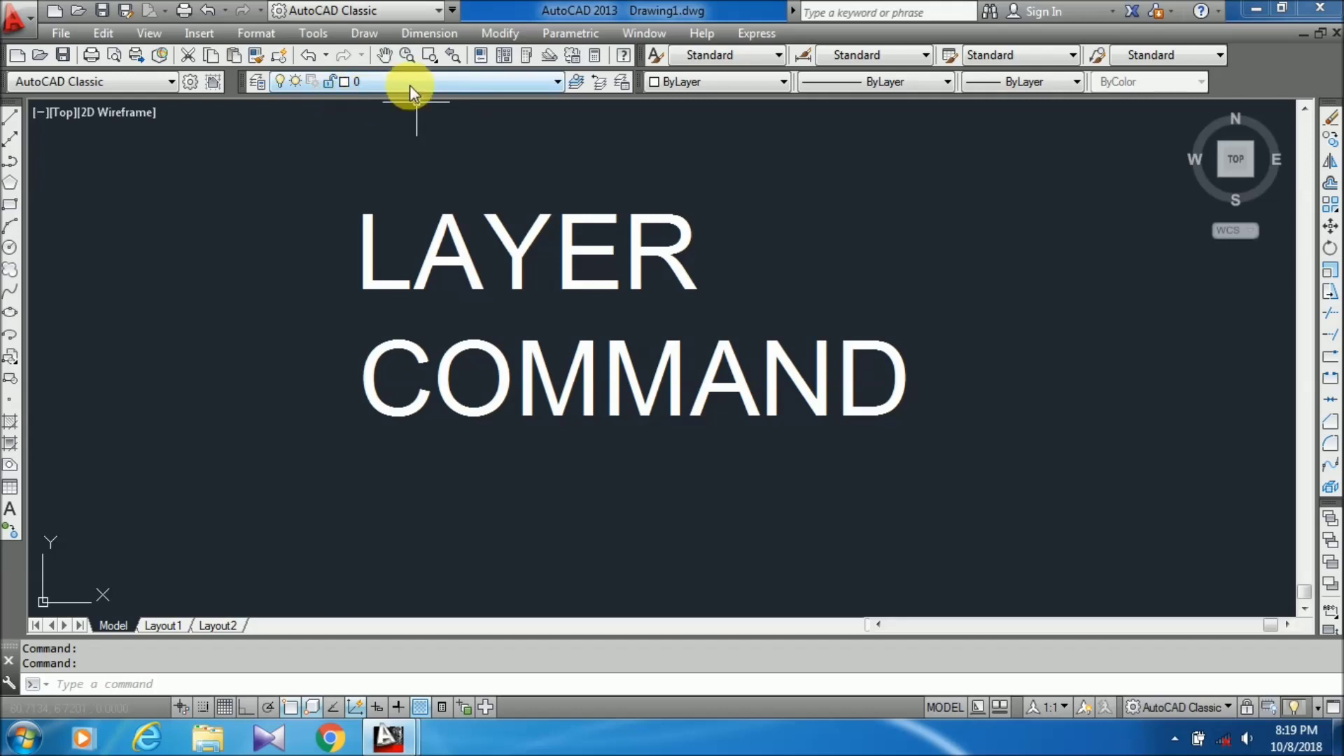
Examine the list of layers available in the drawing
left_click(560, 82)
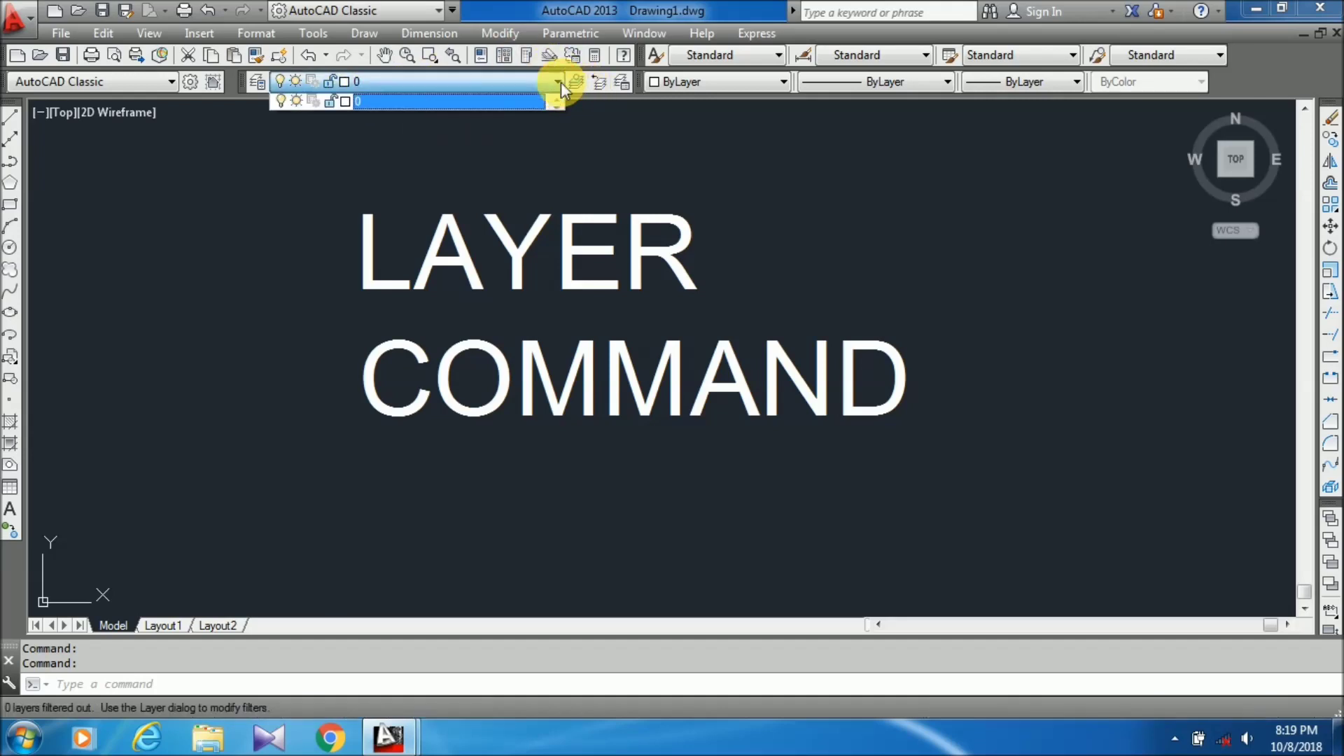
left_click(559, 82)
left_click(553, 84)
left_click(556, 82)
left_click(551, 82)
left_click(550, 82)
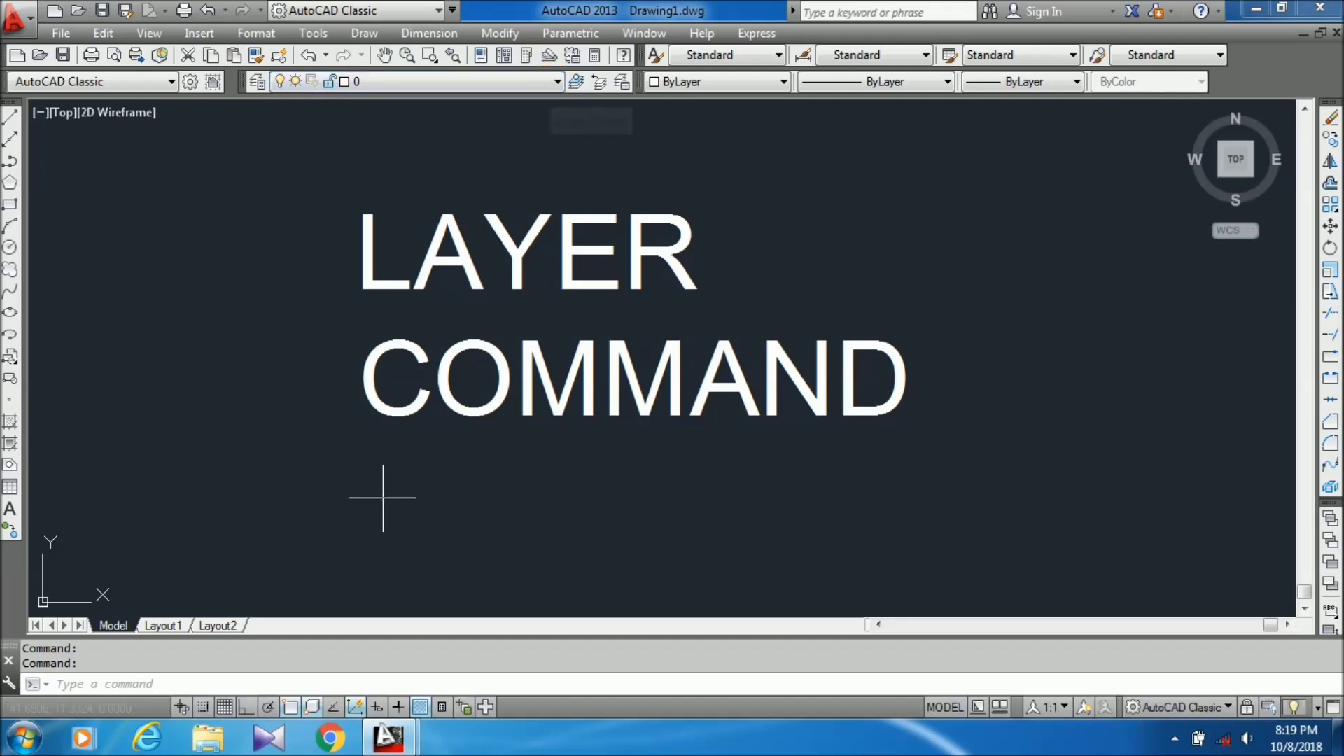
Open the Layer Properties Manager with the LA command
left_click(114, 693)
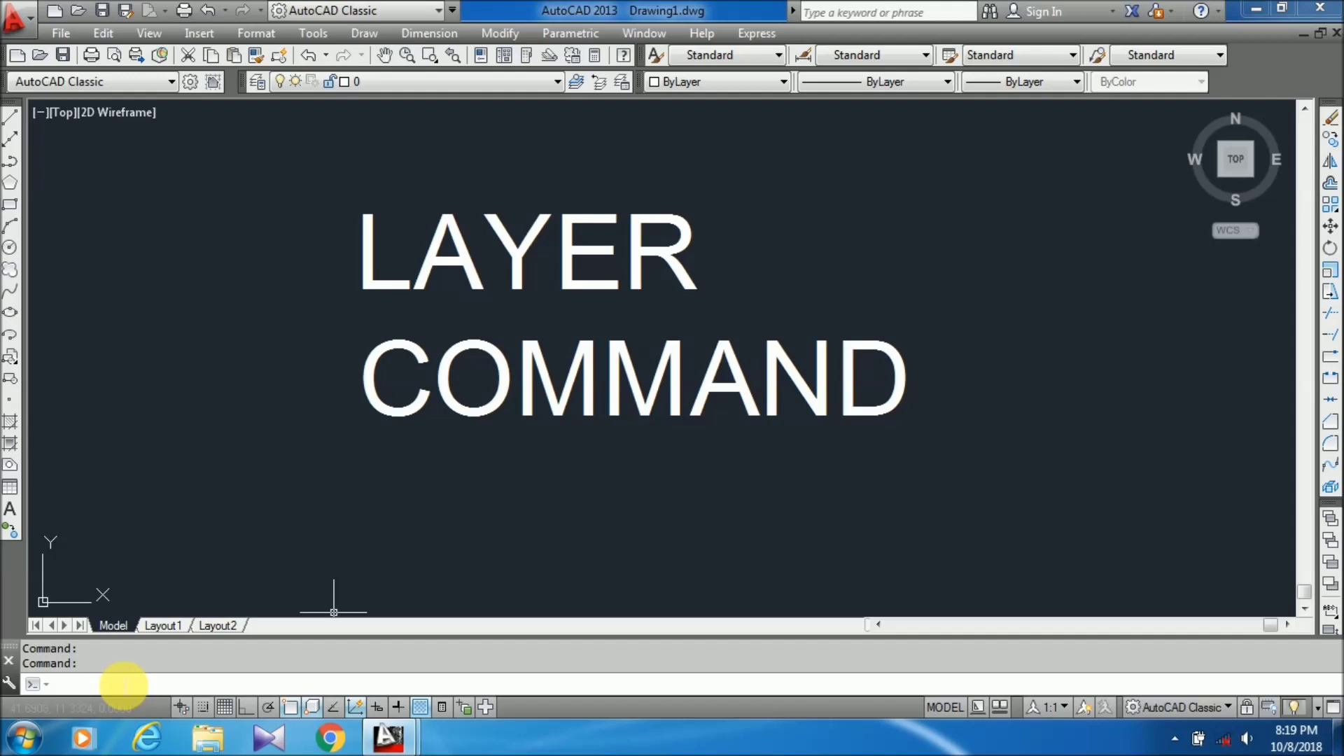
type("LA")
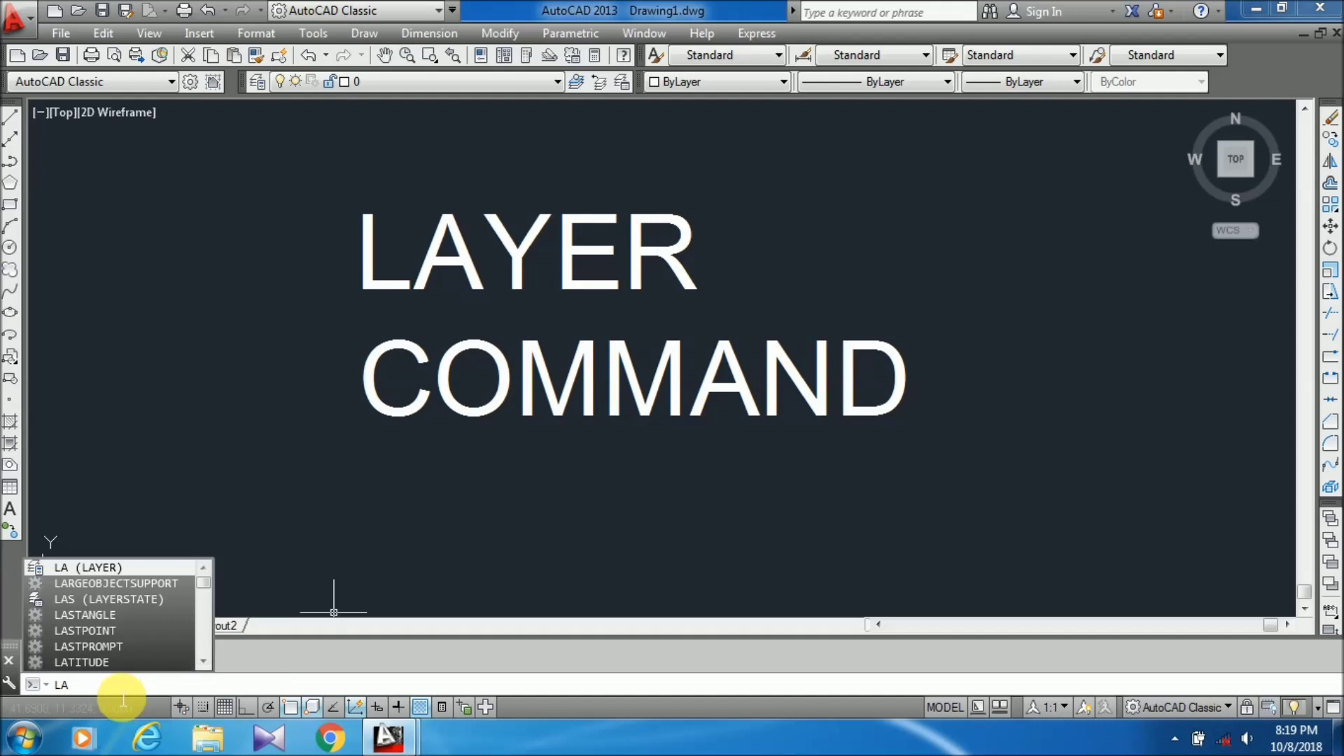
key("Return")
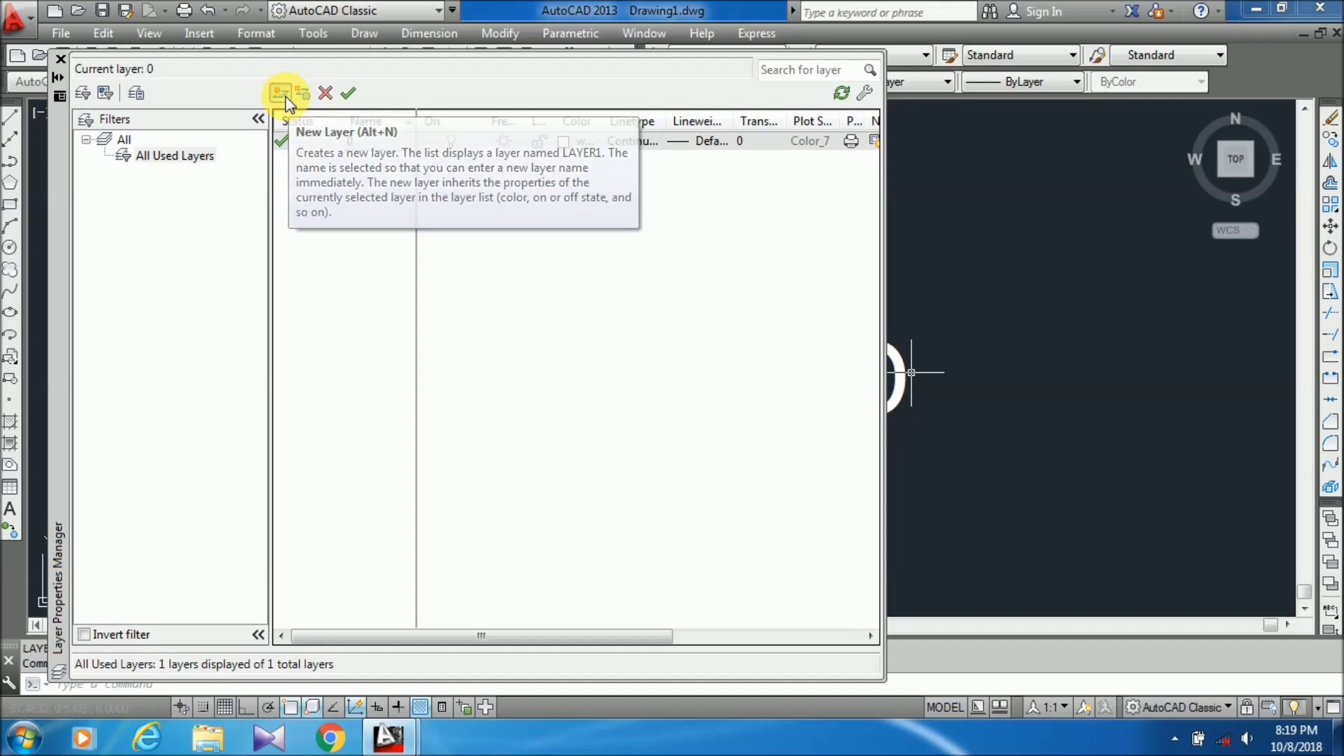
Add a new layer, delete it again and select layer 0
left_click(280, 96)
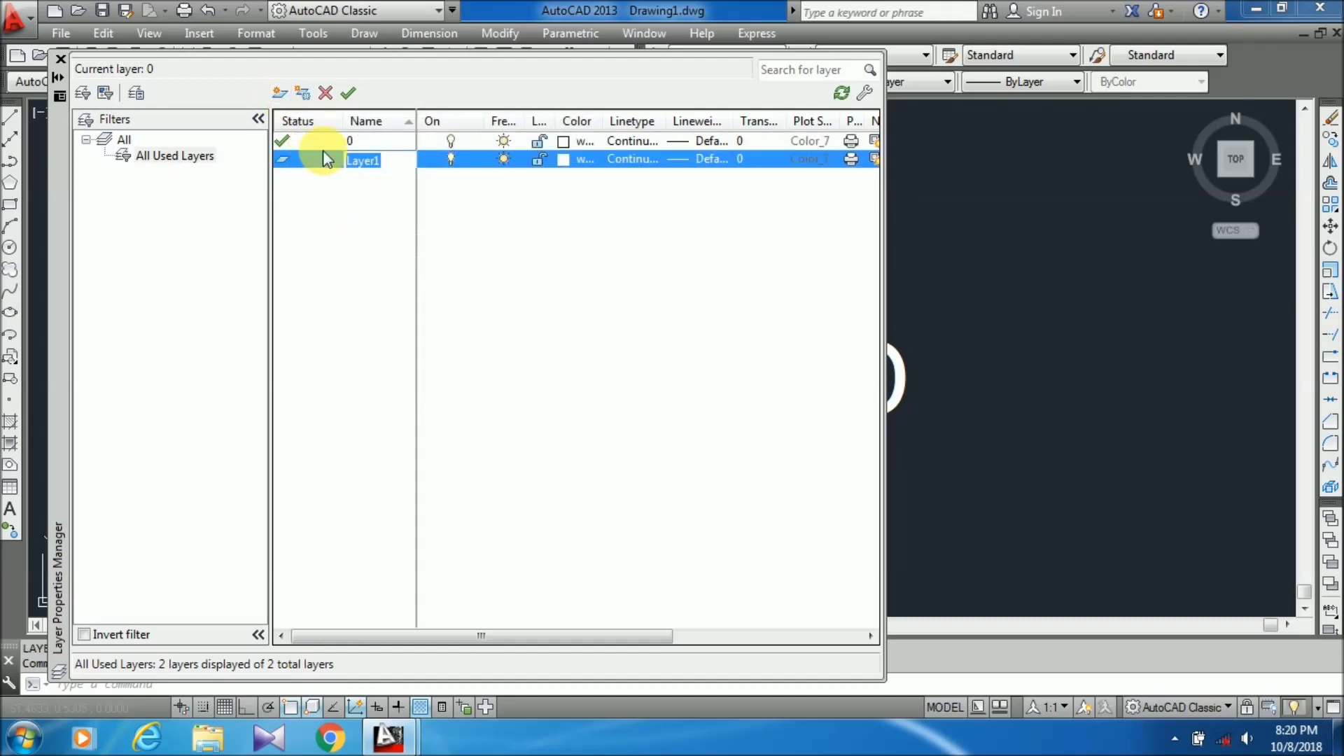
left_click(327, 93)
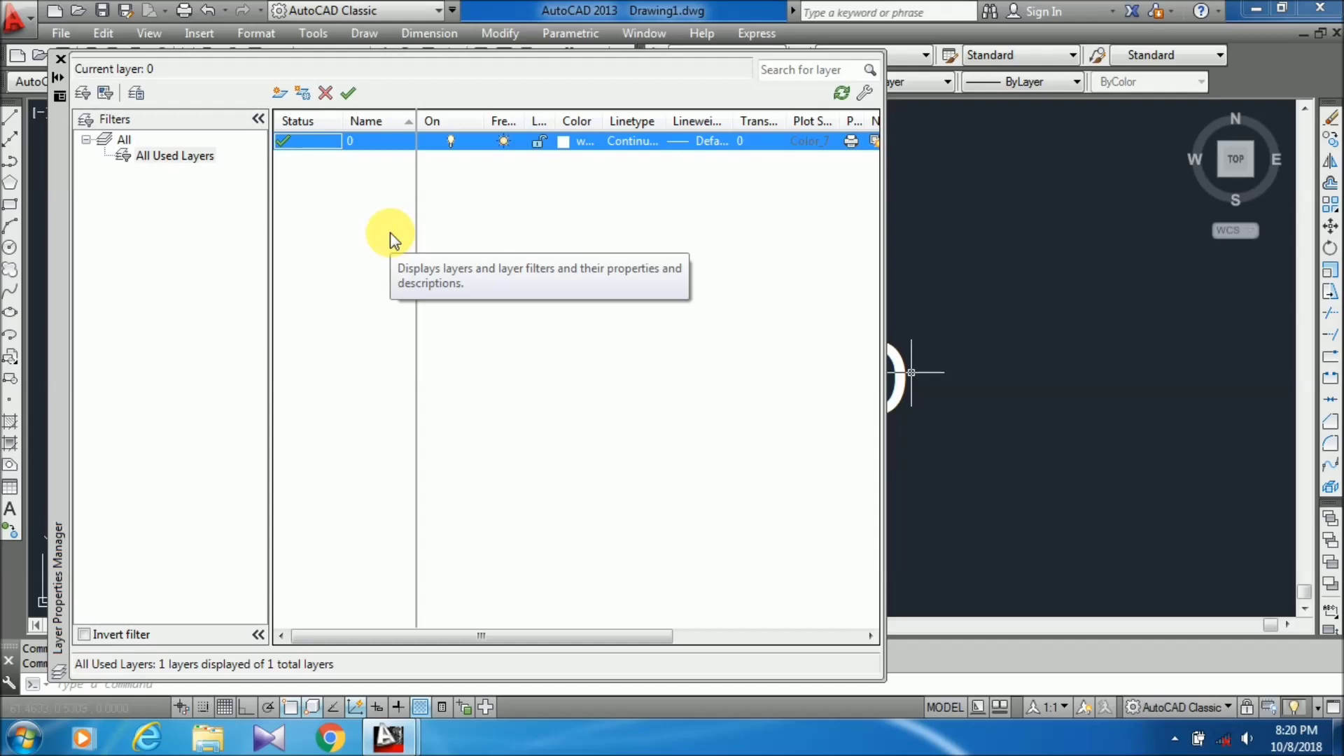
left_click(383, 142)
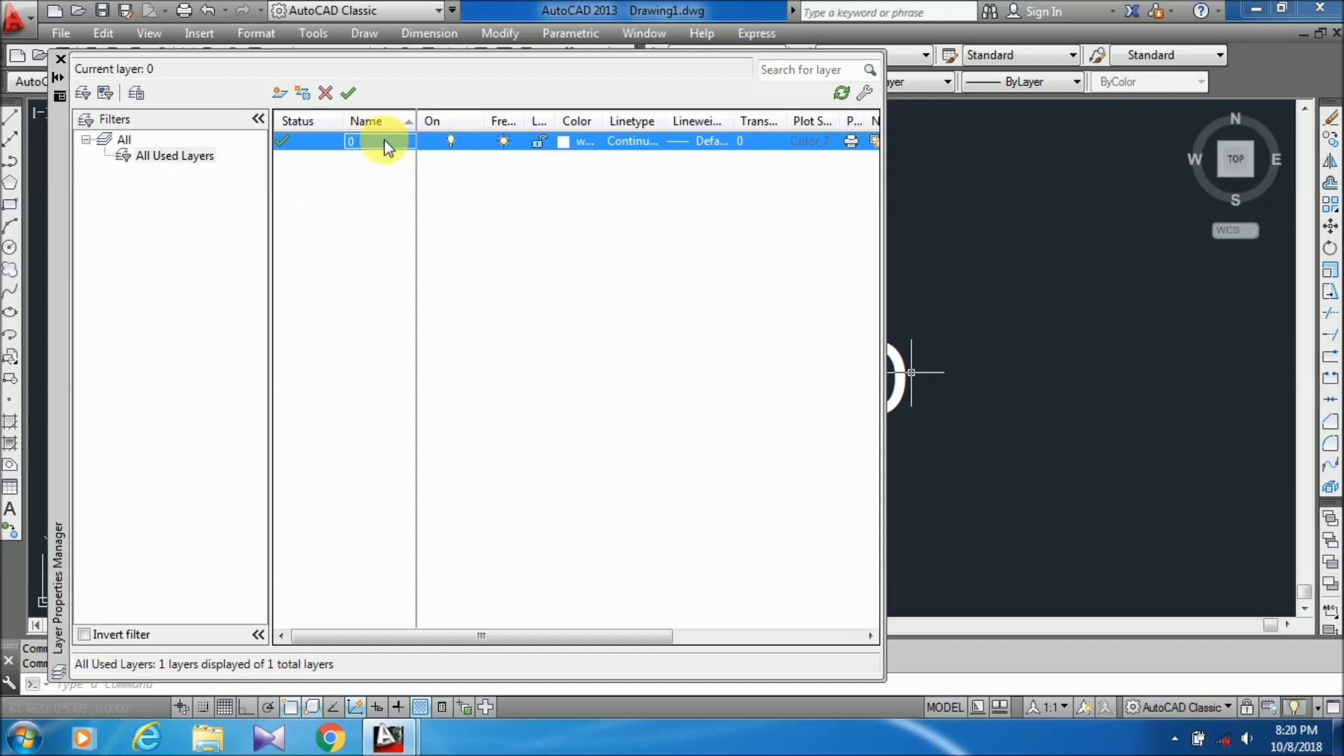
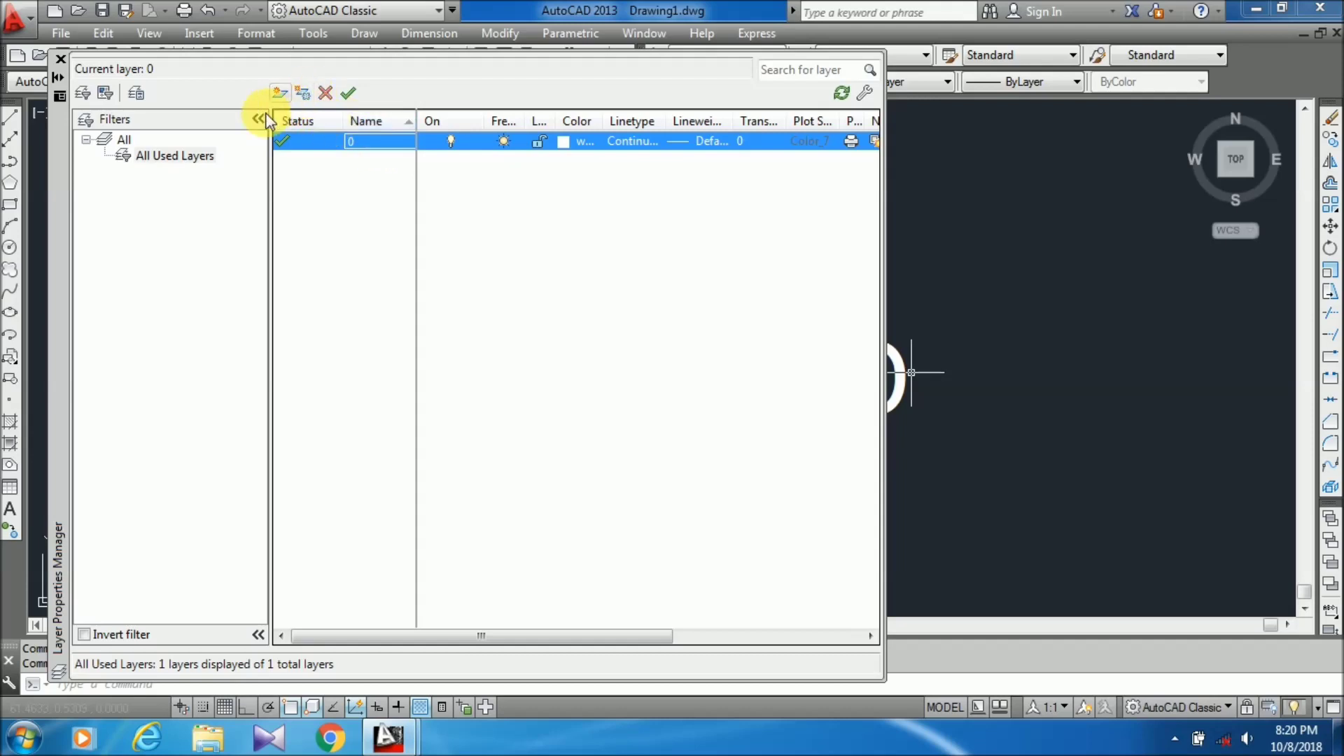
Create a new layer named TEST and lock it
left_click(280, 91)
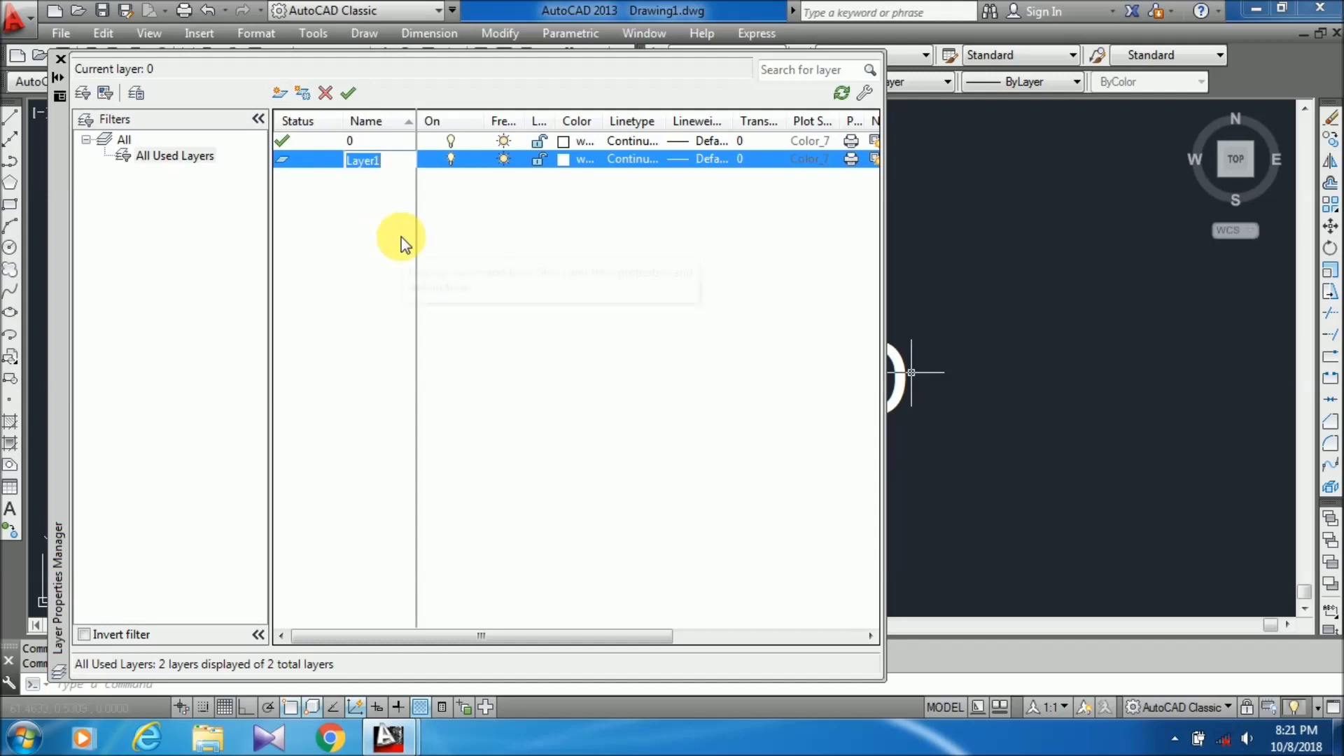
key("BackSpace")
type("TEST")
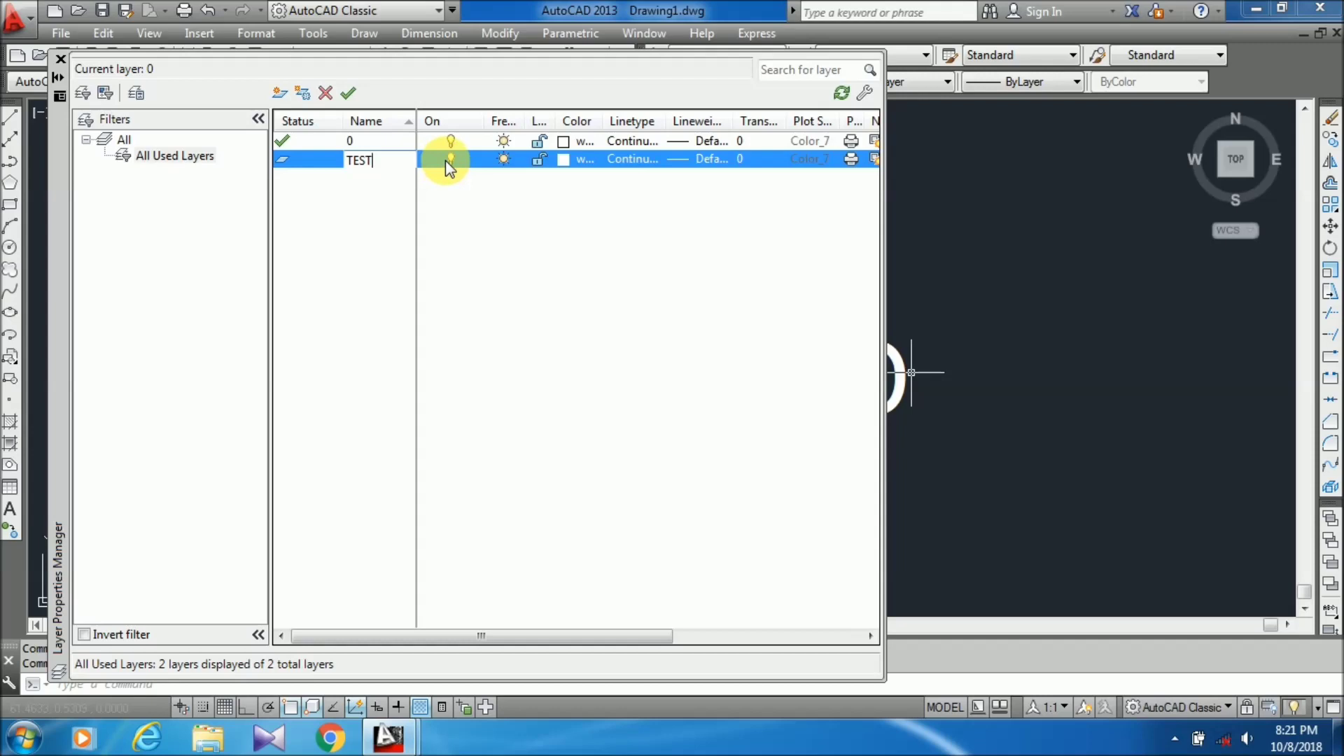
left_click(448, 160)
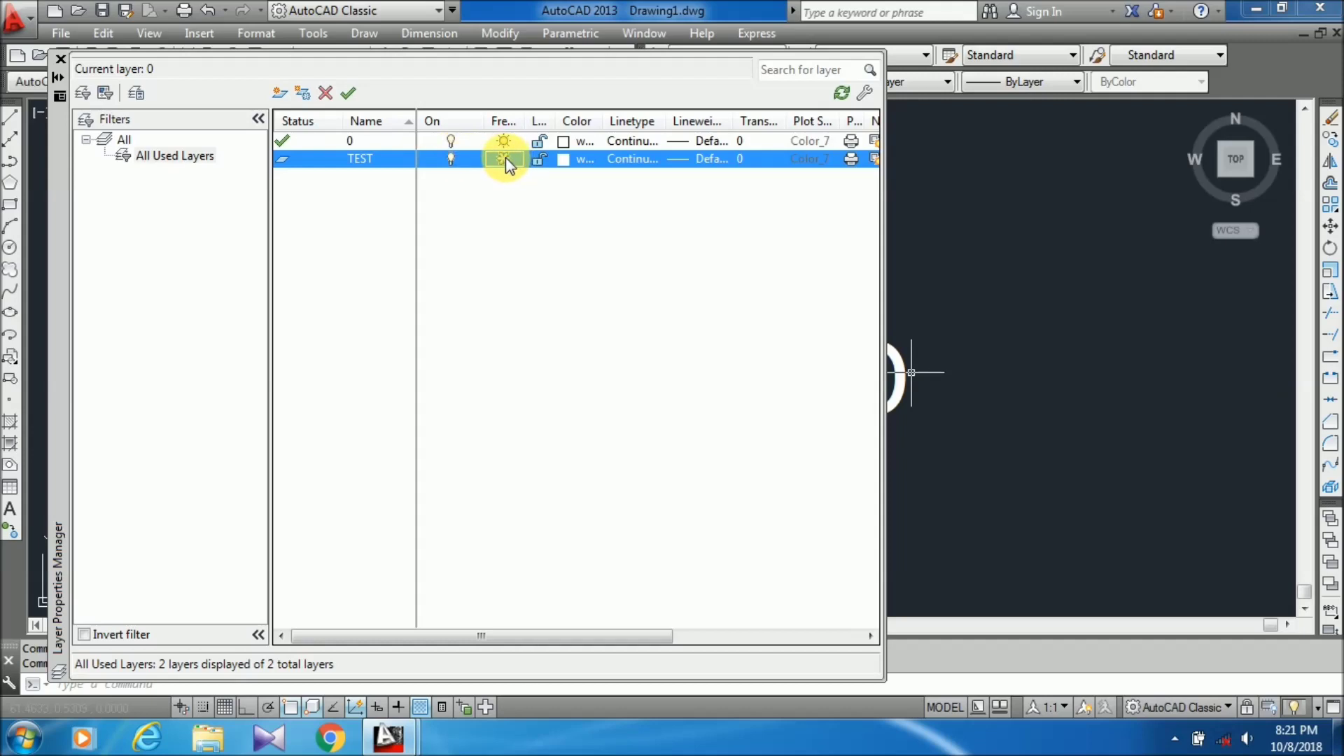
left_click(539, 161)
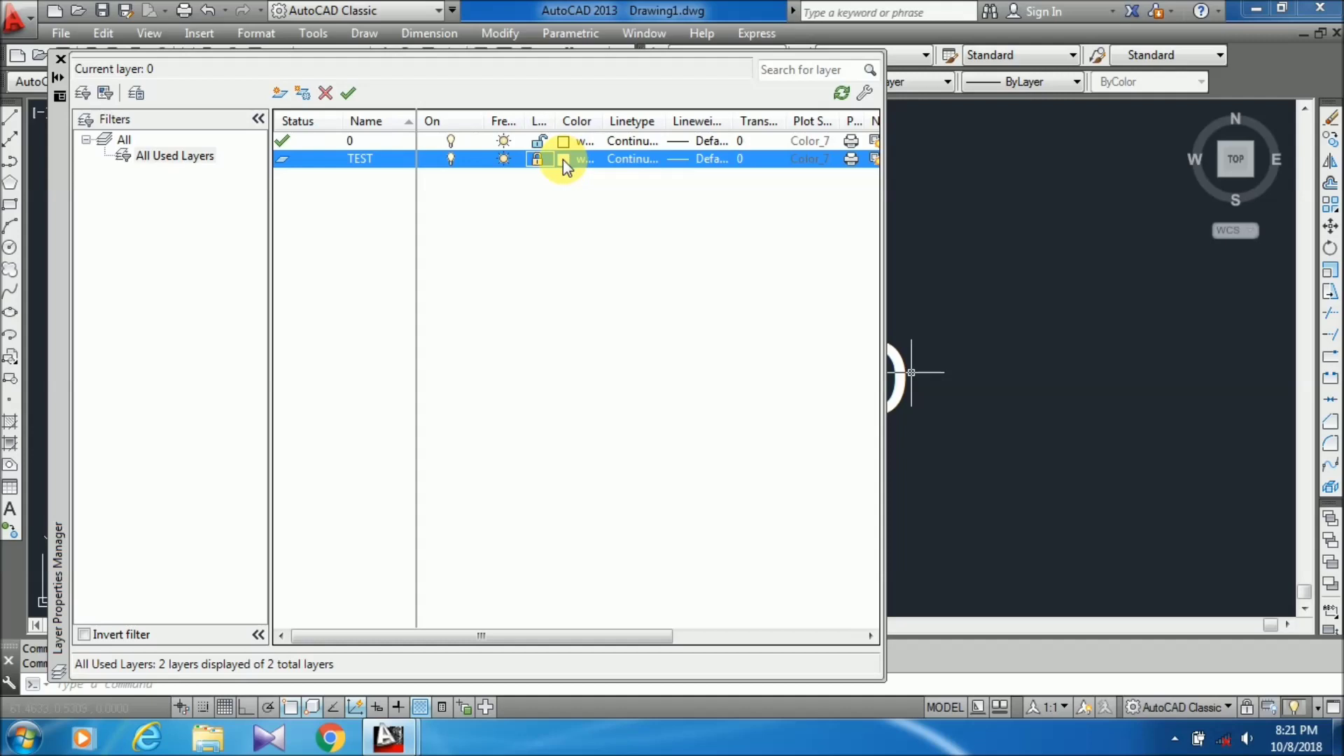
Try several index colors for the TEST layer and set its color to blue
left_click(561, 159)
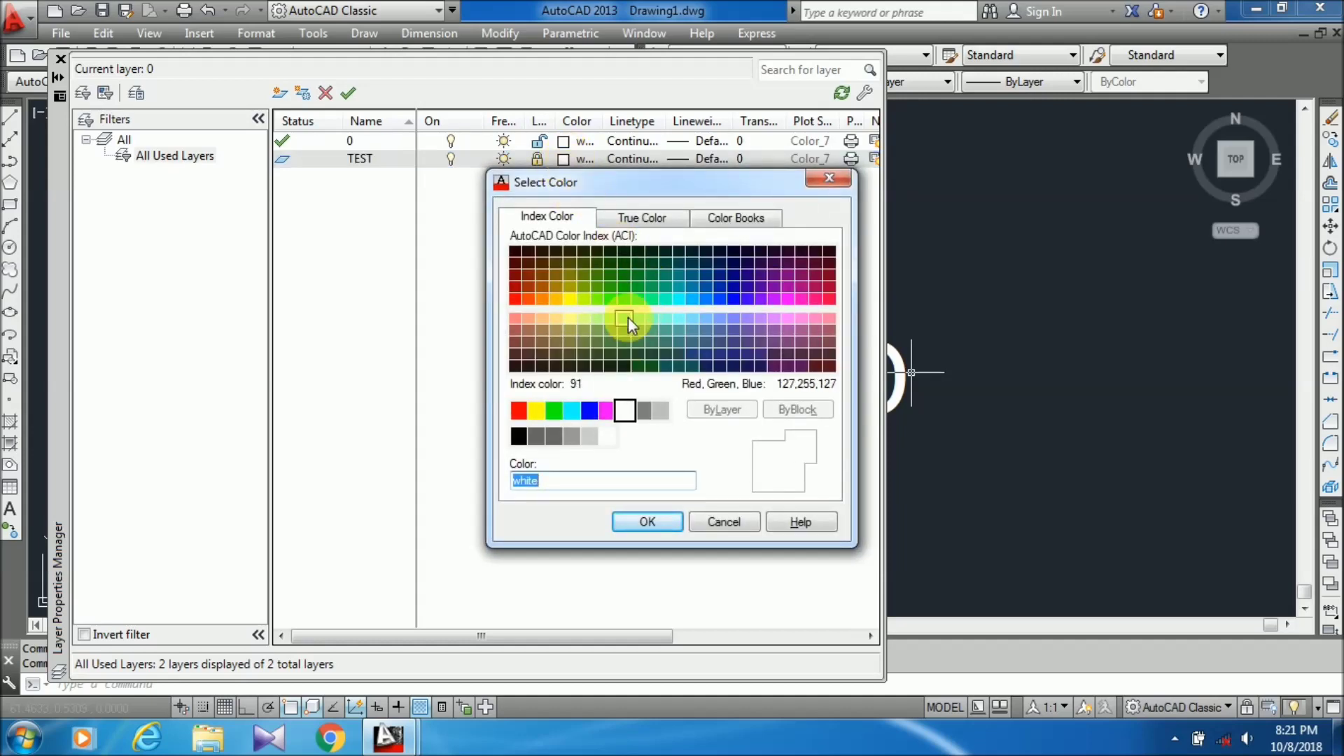
left_click(665, 275)
left_click(707, 274)
left_click(707, 328)
left_click(607, 354)
left_click(678, 263)
left_click(721, 288)
left_click(610, 342)
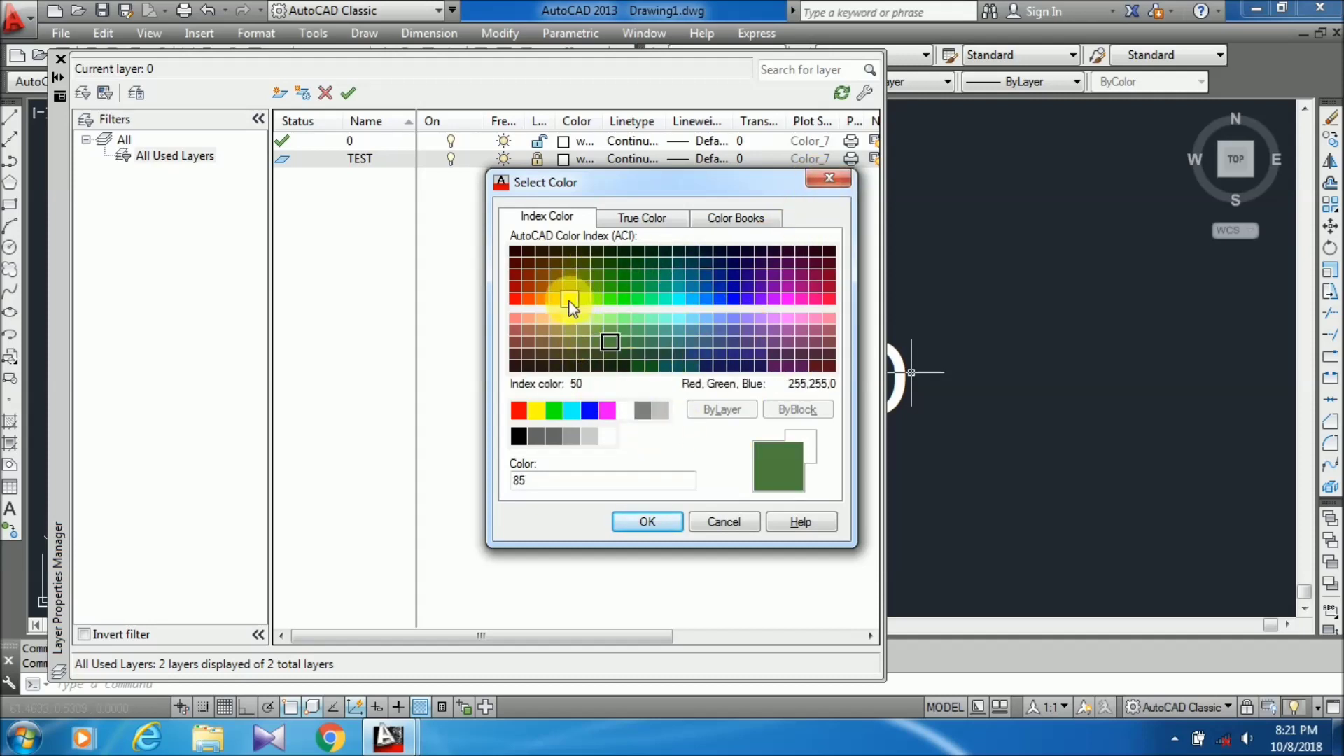
left_click(592, 412)
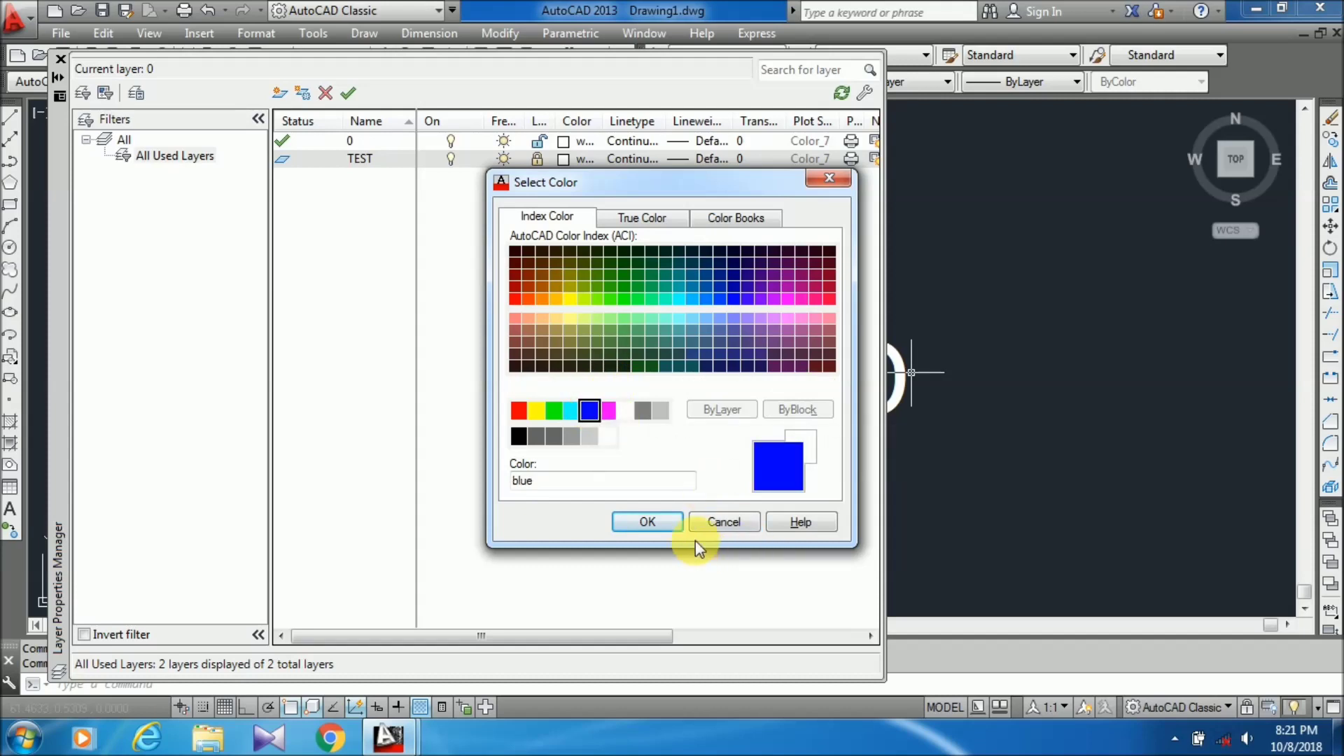
left_click(649, 526)
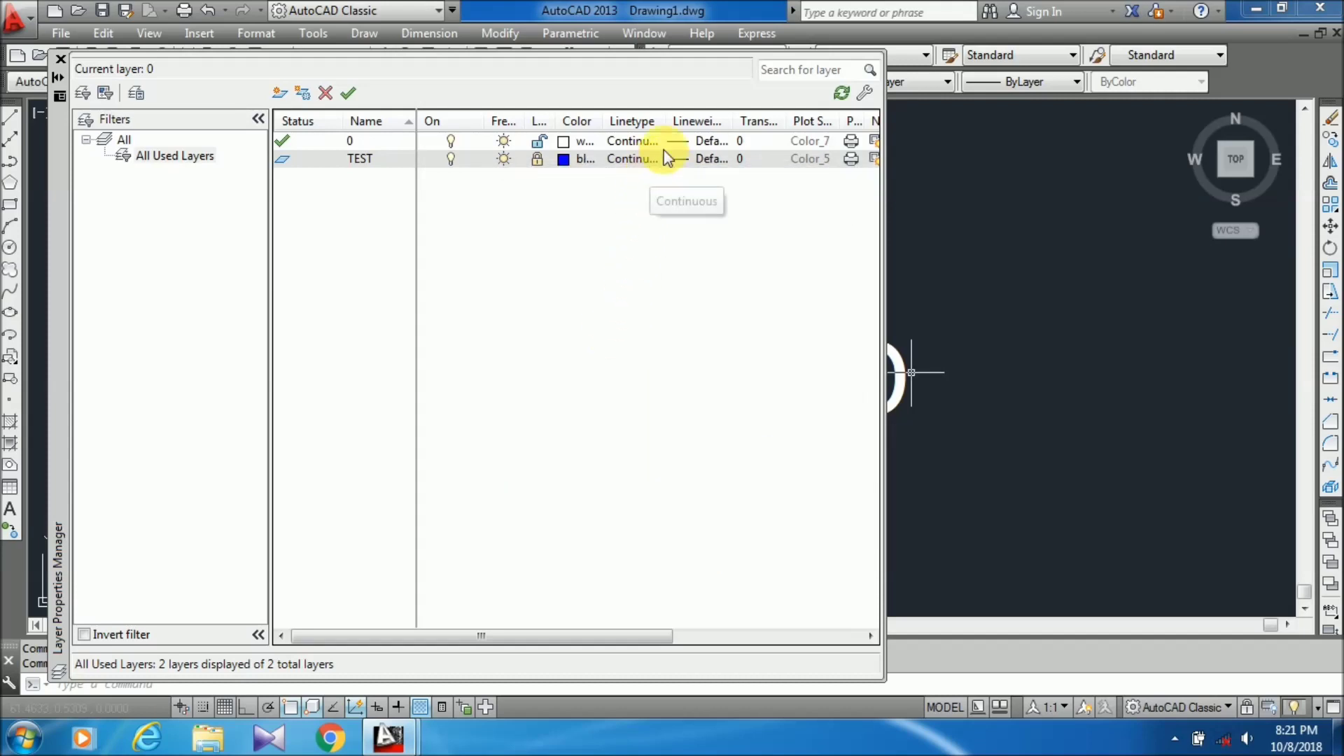
Set the linetype of the TEST layer to PHANTOM2
left_click(687, 157)
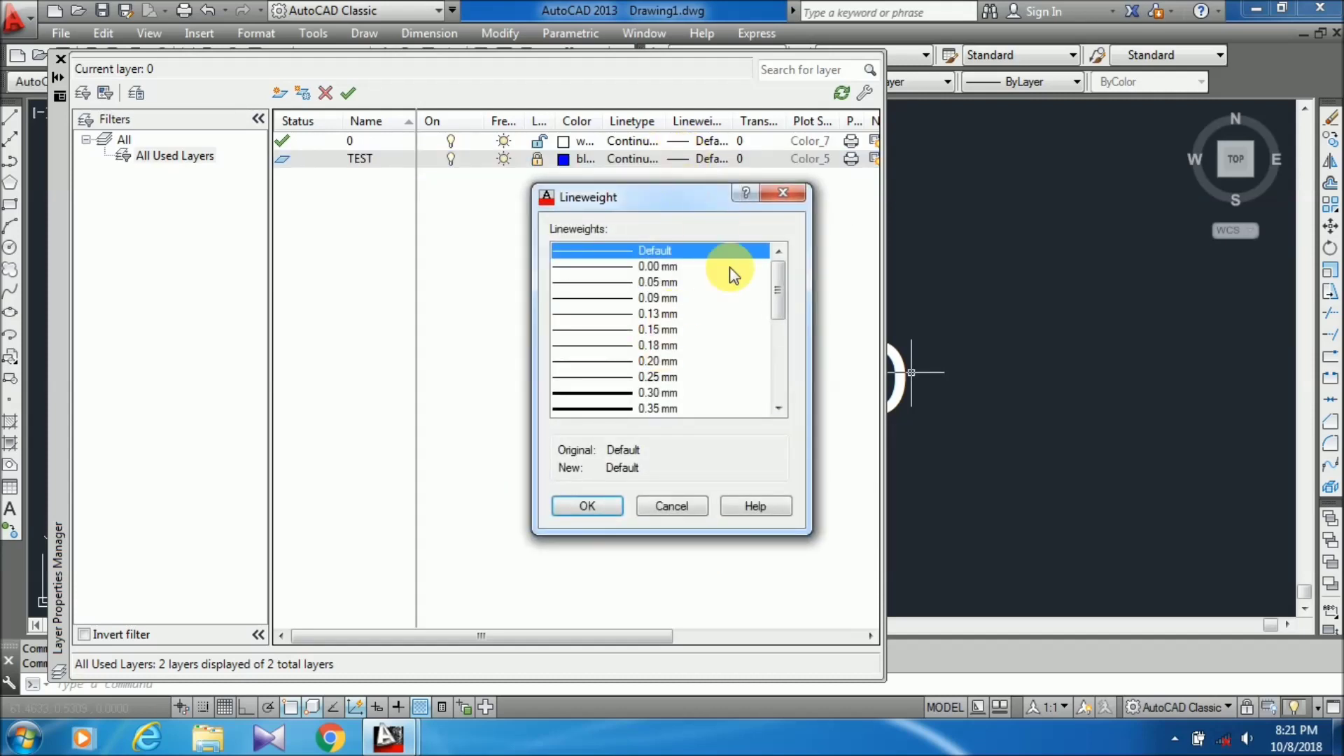
left_click(776, 198)
left_click(629, 161)
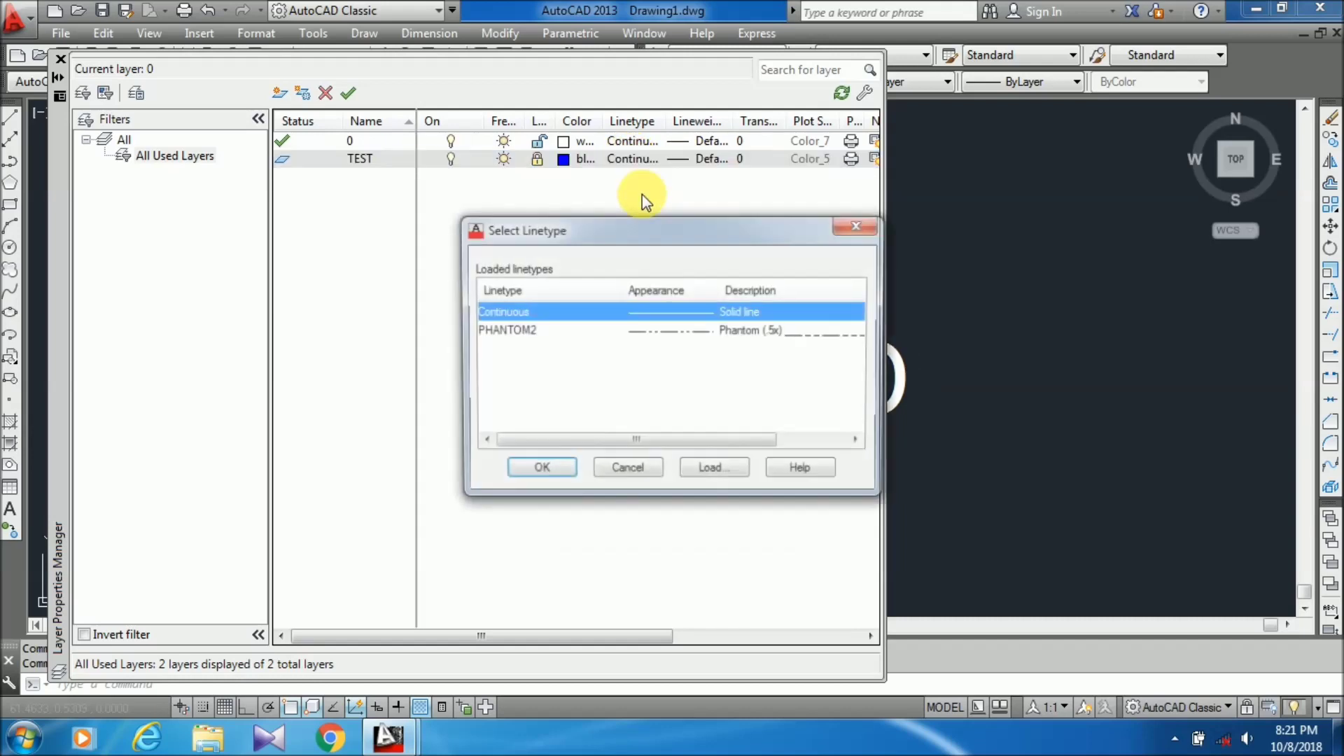
left_click(683, 330)
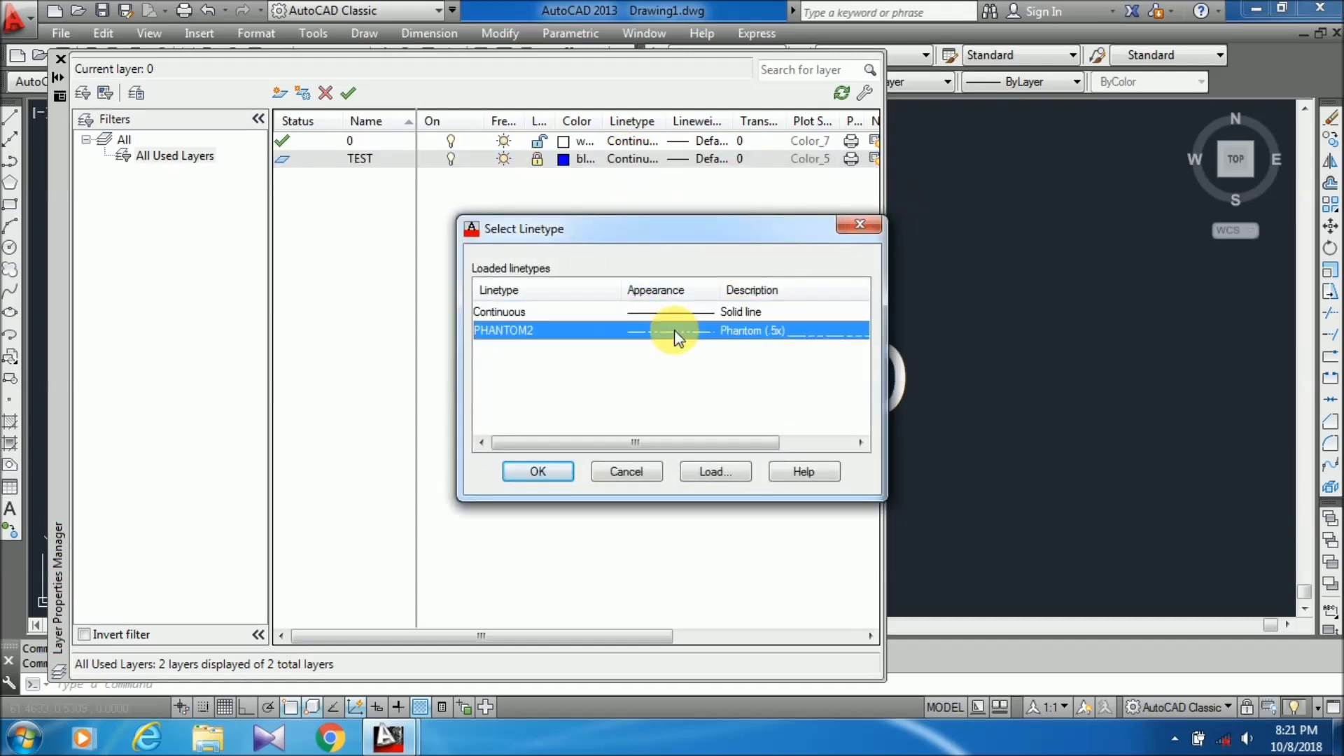
left_click(527, 470)
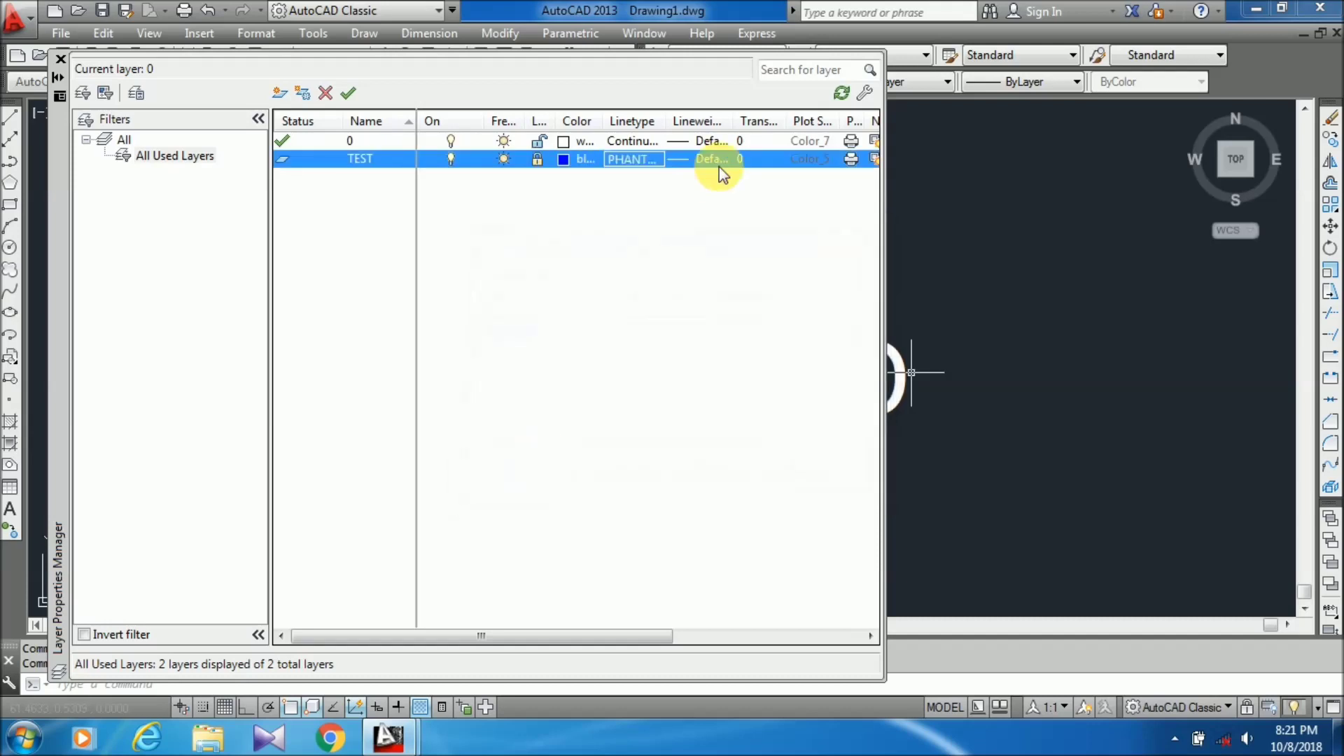
Set the TEST layer's lineweight to 0.30 mm and close the Layer Properties Manager
left_click(721, 159)
left_click(609, 390)
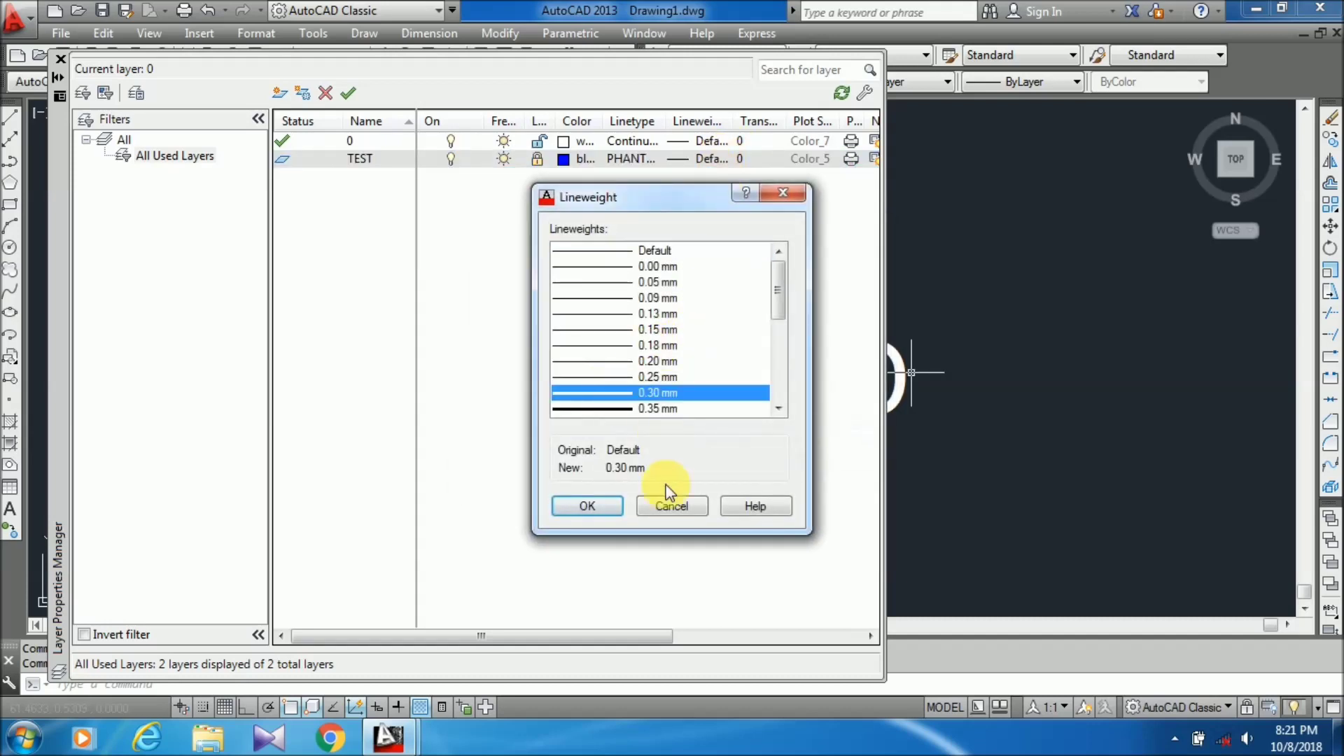
left_click(604, 503)
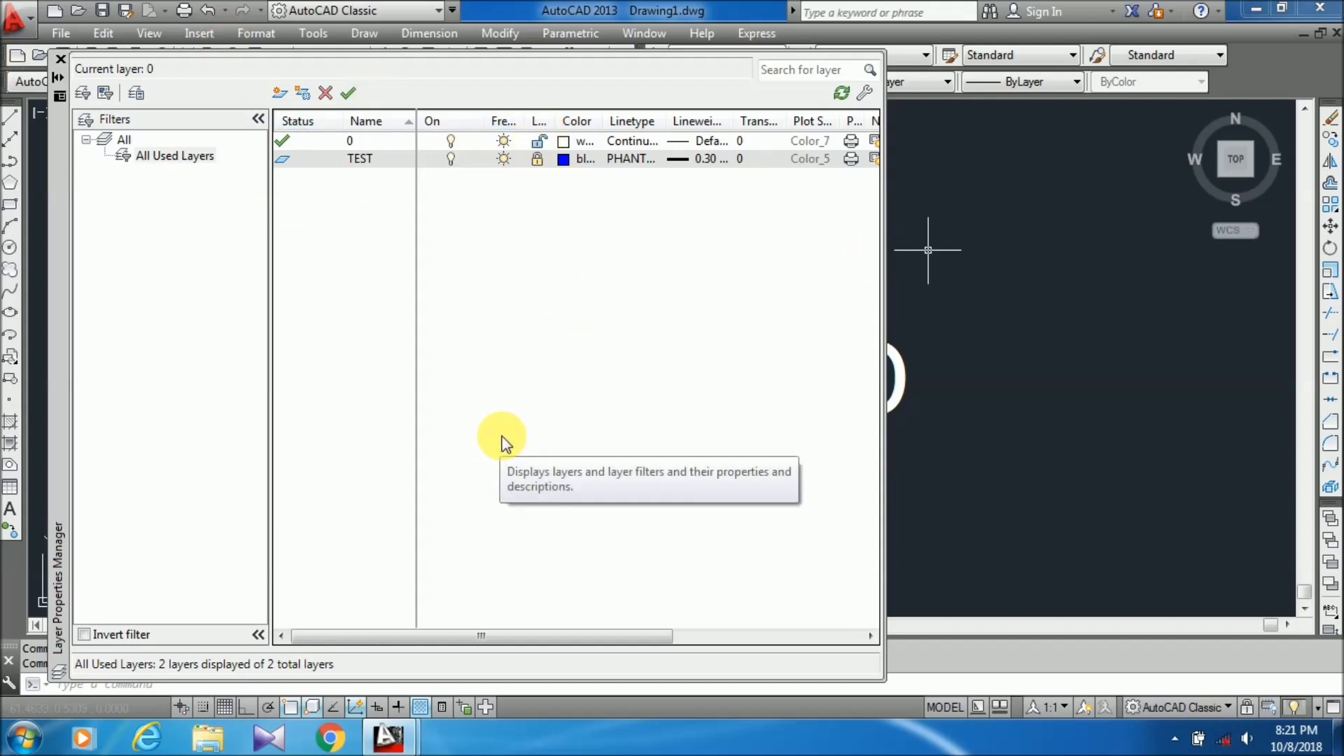
left_click(60, 59)
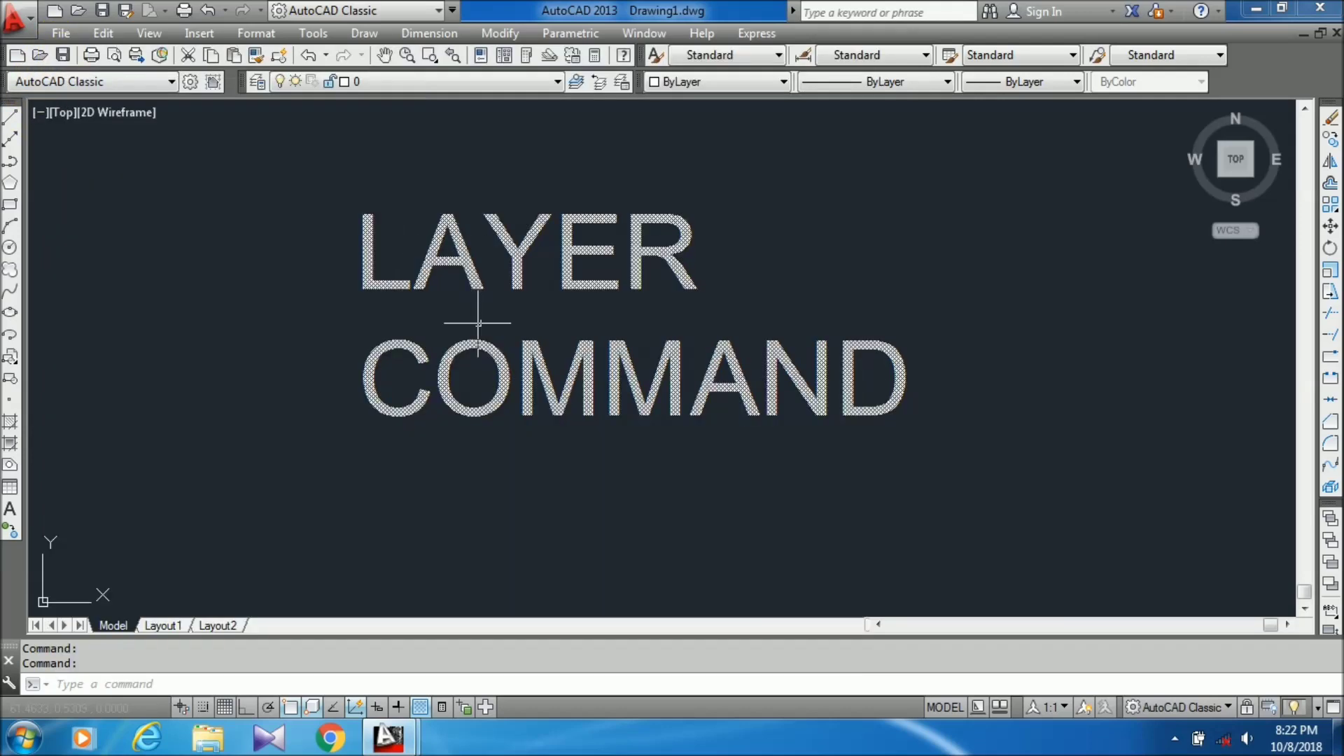
Switch to the other open drawing that contains the grid with the LAYER heading and the colored symbols
mouse_move(420, 731)
left_click(480, 612)
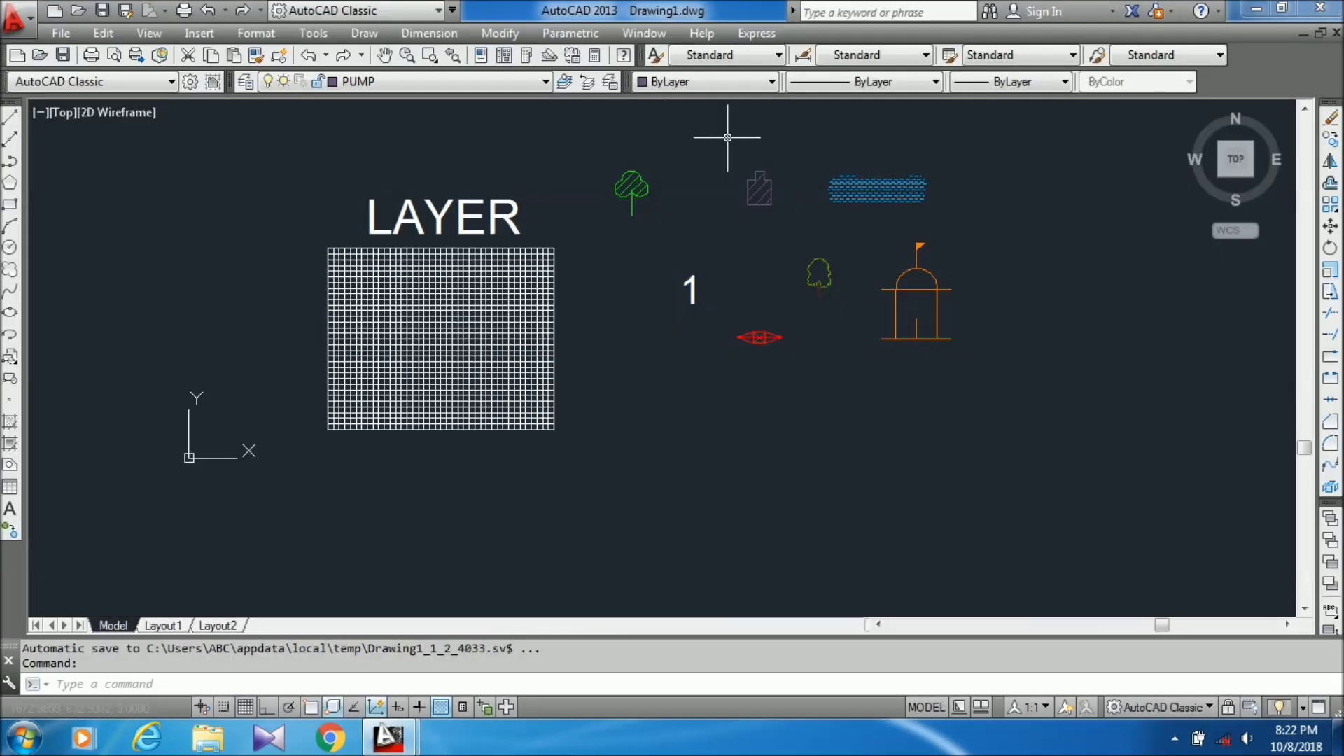
scroll(385, 217, "up", 1)
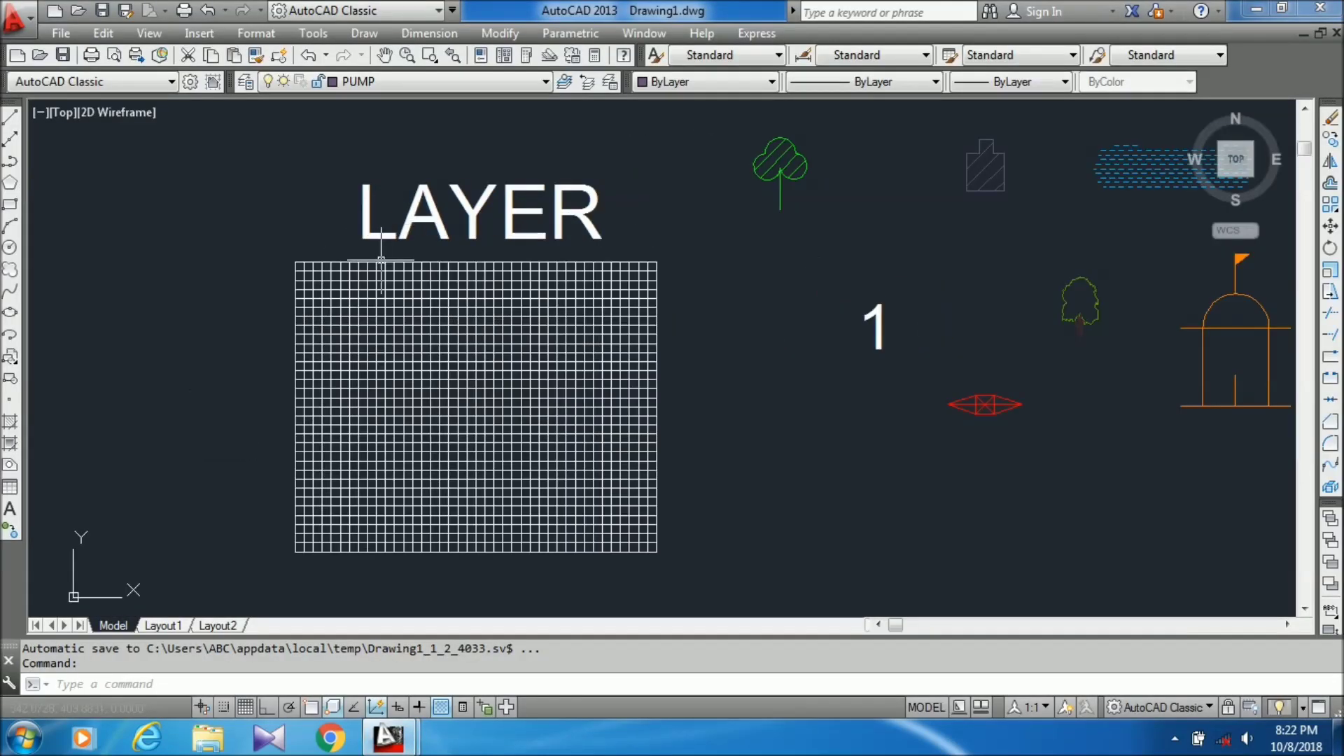
scroll(430, 303, "up", 3)
Select the LAYER heading and the whole grid to check which layer they are on, and clear the selection
left_click(434, 297)
left_click(345, 210)
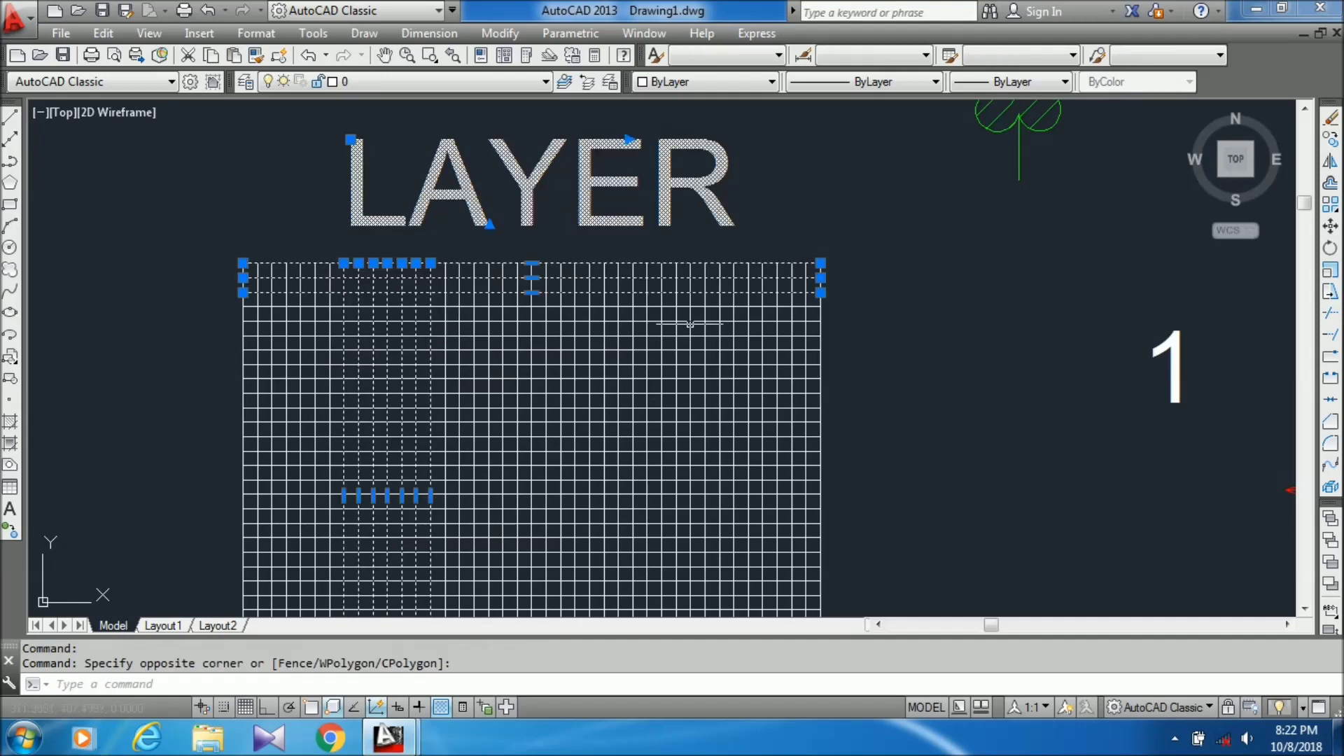
scroll(598, 257, "down", 4)
left_click(630, 480)
left_click(375, 210)
left_click(677, 495)
left_click(586, 392)
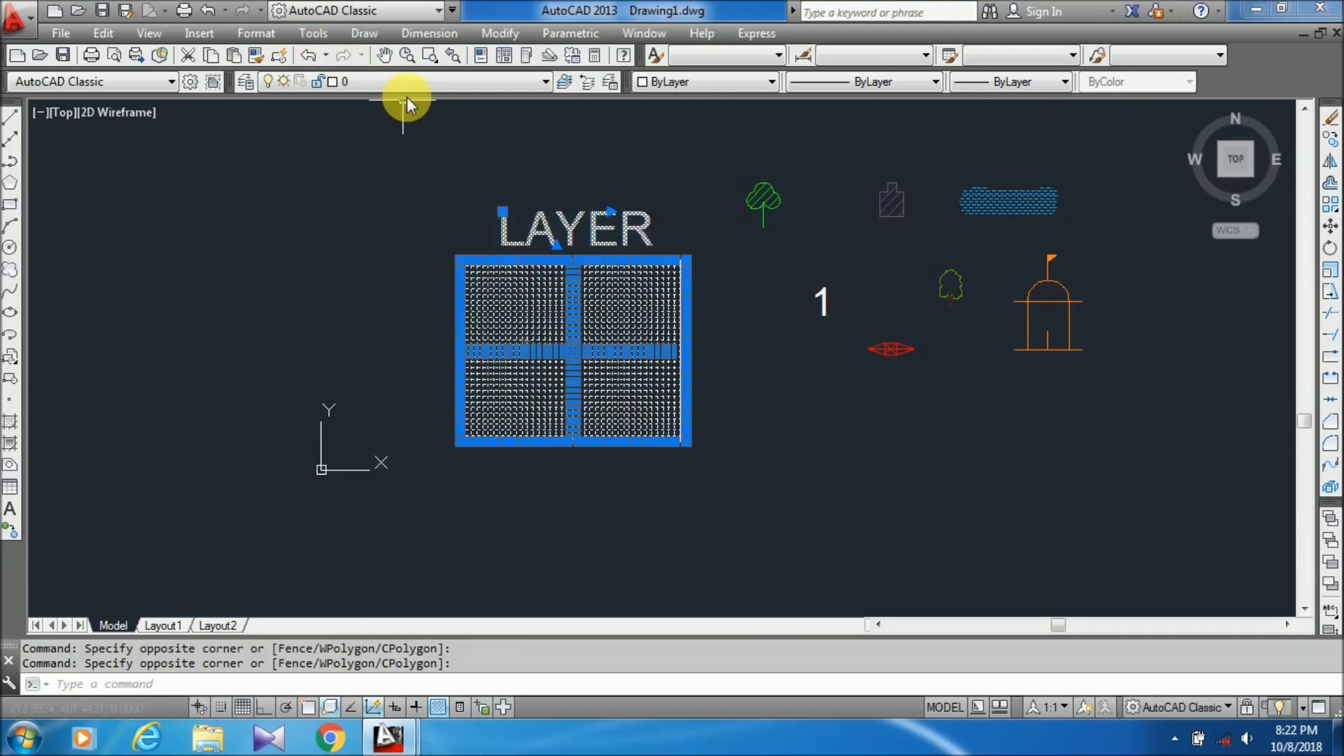
scroll(408, 112, "up", 2)
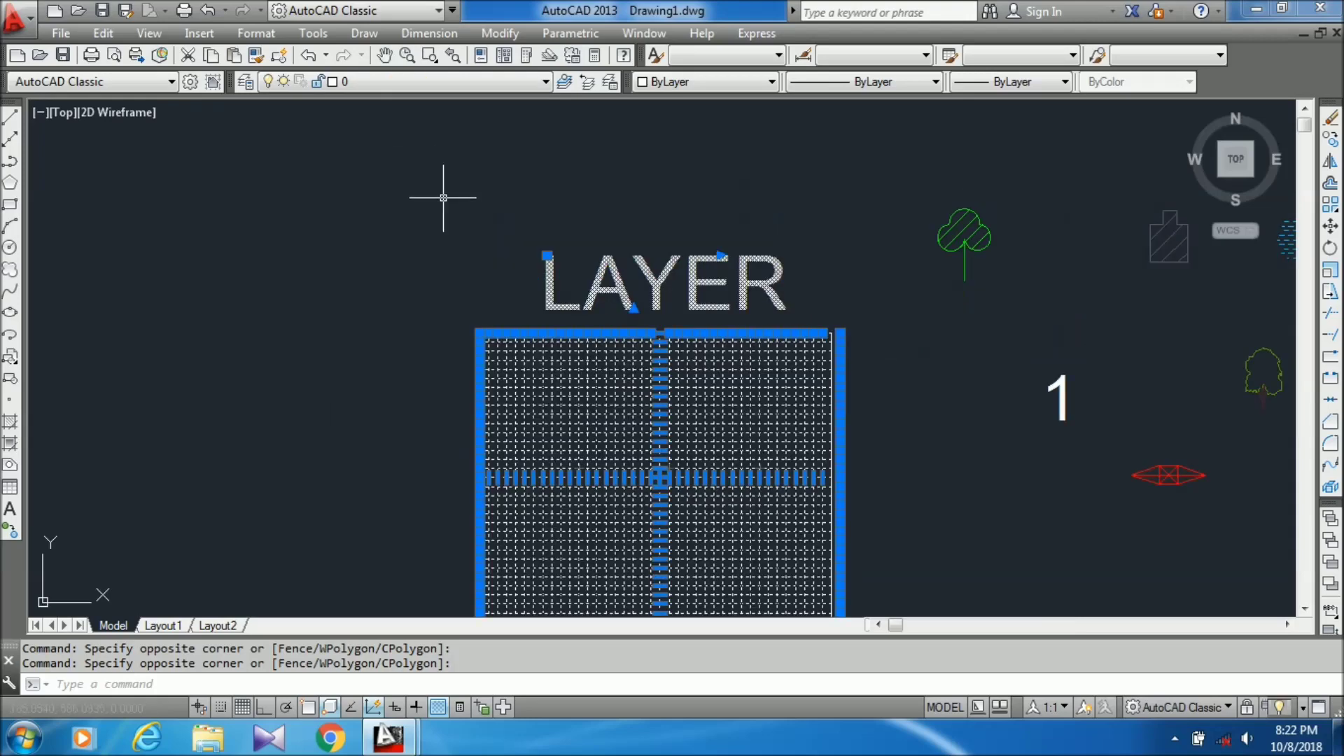
key("Escape")
Draw a vertical polyline beside the grid on the PUMP layer with Ortho on, and erase it again
type("PL")
key("Return")
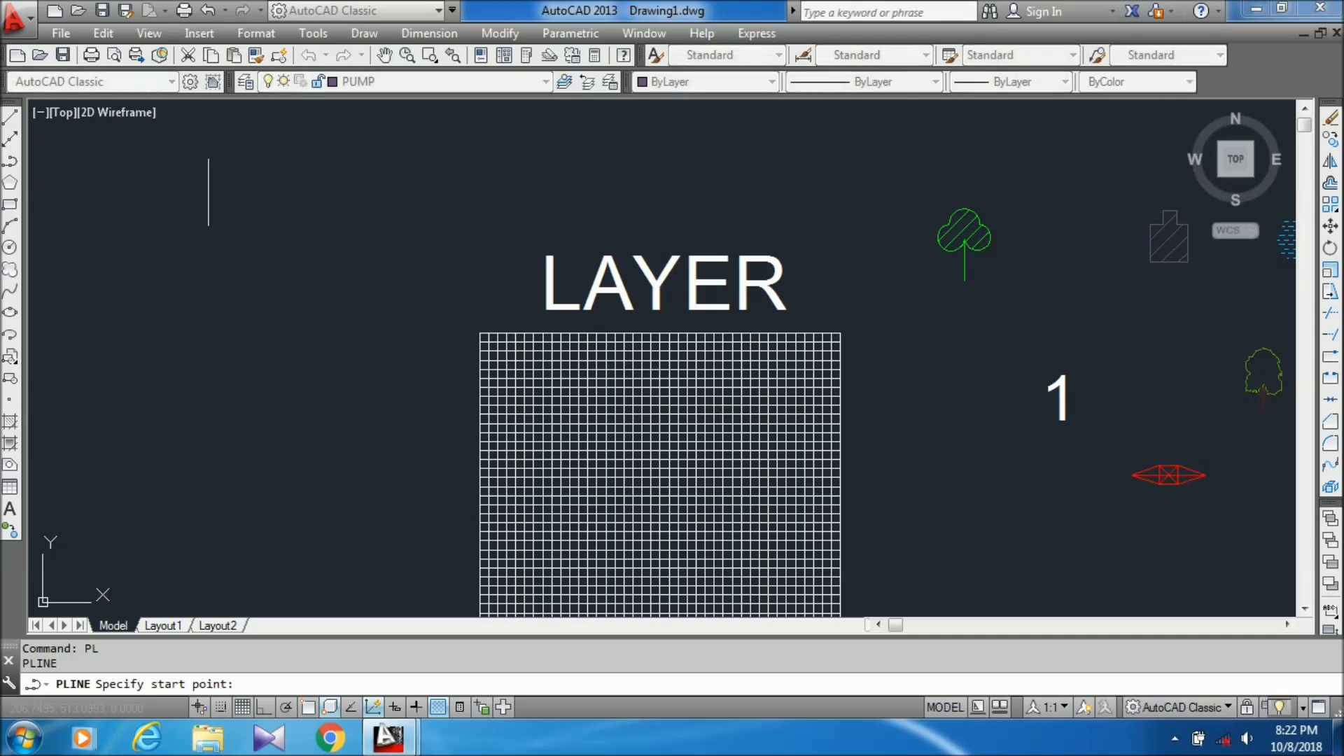
left_click(209, 191)
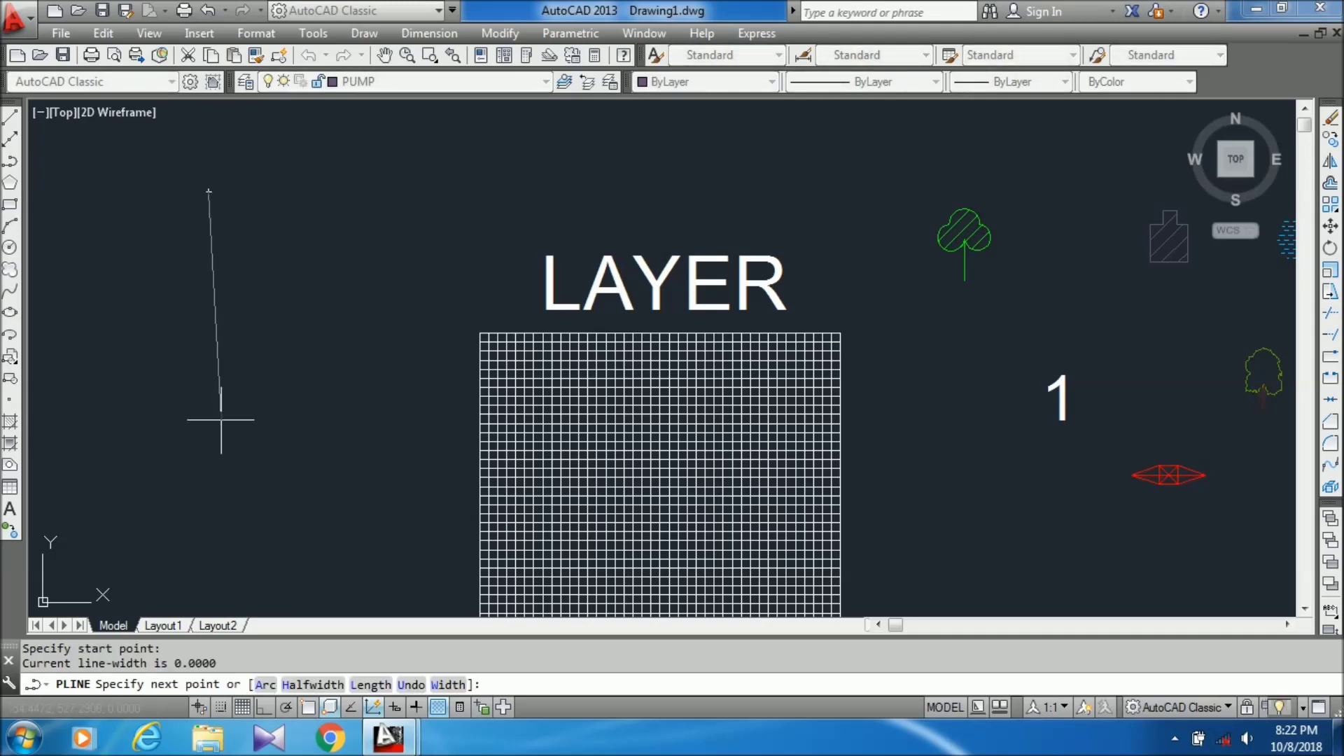
key("F8")
left_click(210, 431)
key("Return")
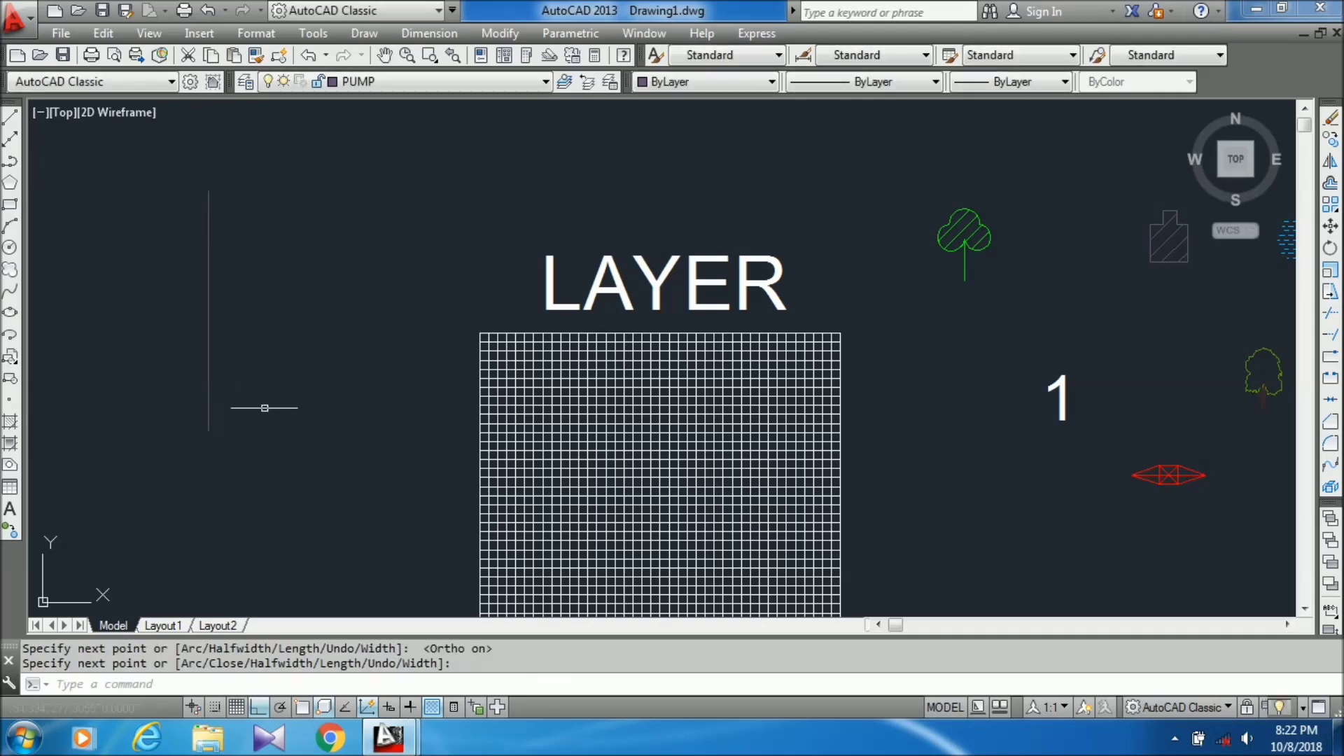
key("Escape")
left_click(256, 337)
left_click(142, 445)
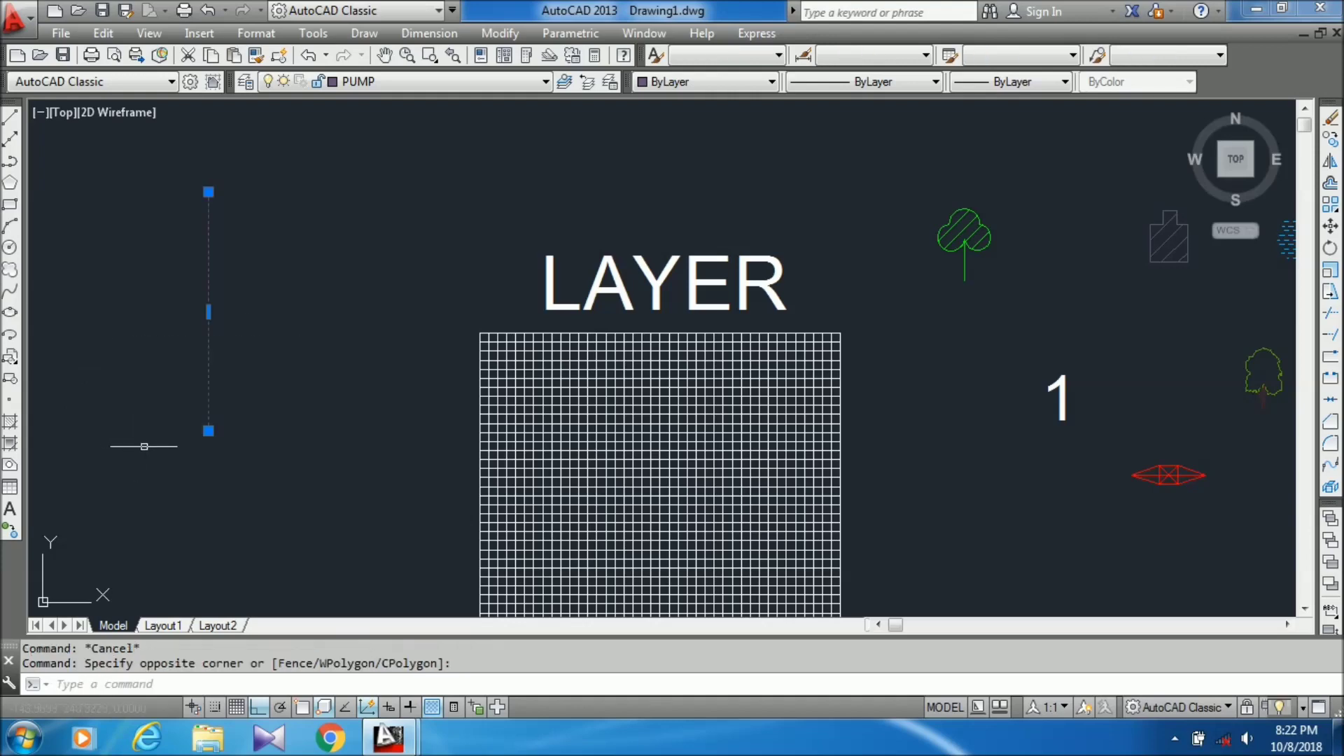
key("Delete")
Select several horizontal and vertical lines in the upper part of the grid to check their layer
scroll(285, 306, "down", 3)
scroll(421, 336, "up", 5)
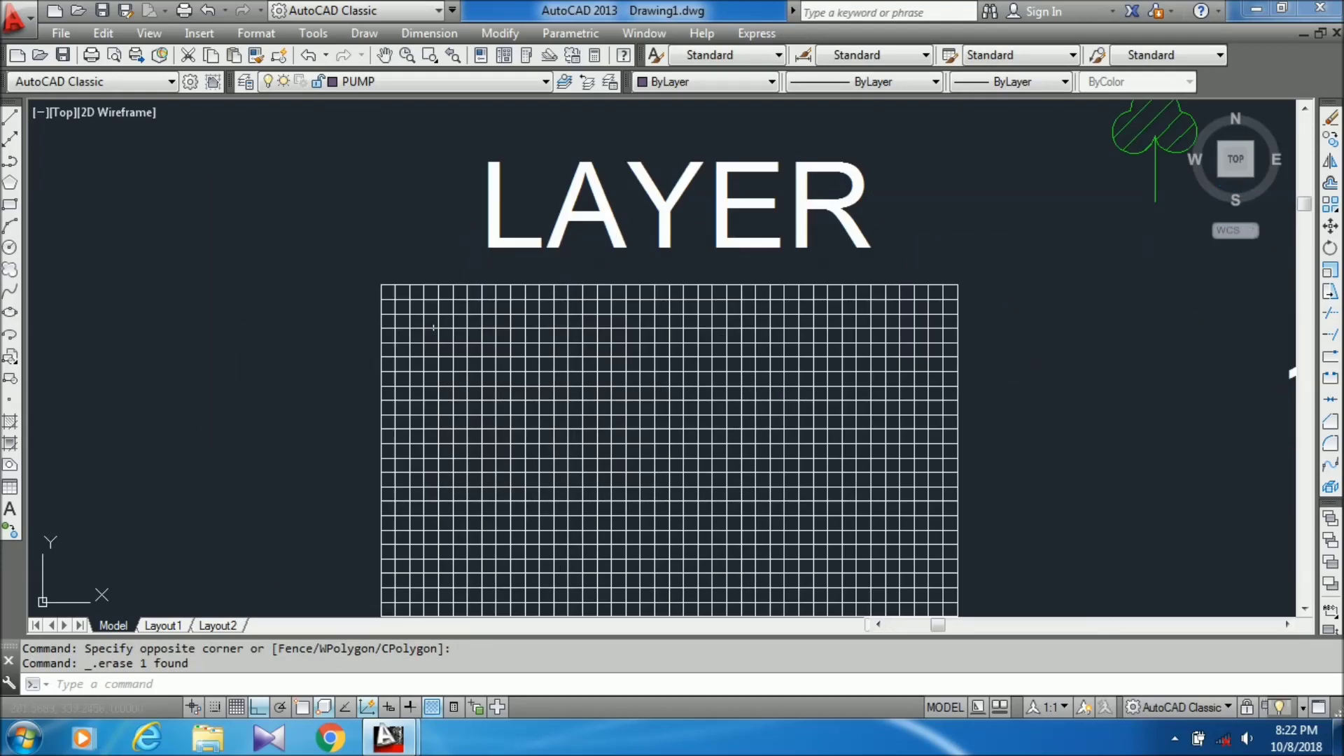
scroll(455, 291, "up", 4)
left_click(460, 305)
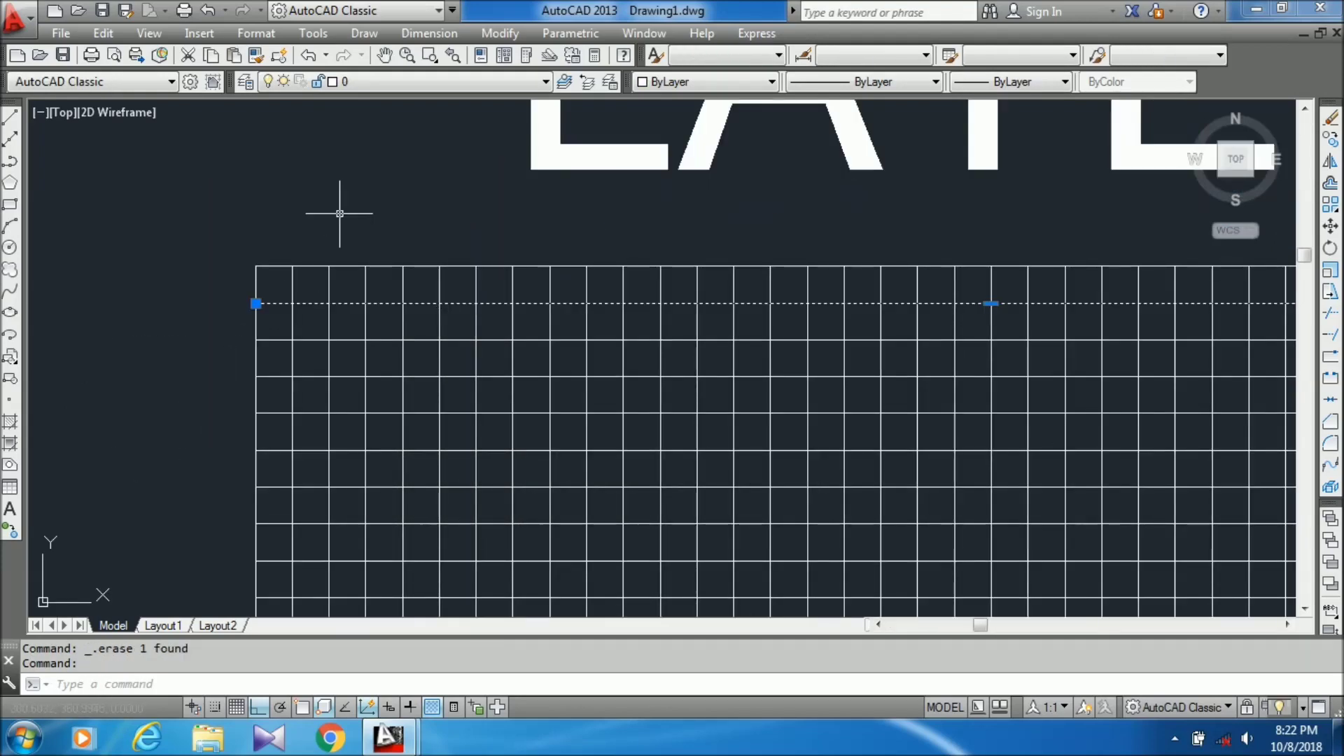
left_click(370, 243)
left_click(360, 279)
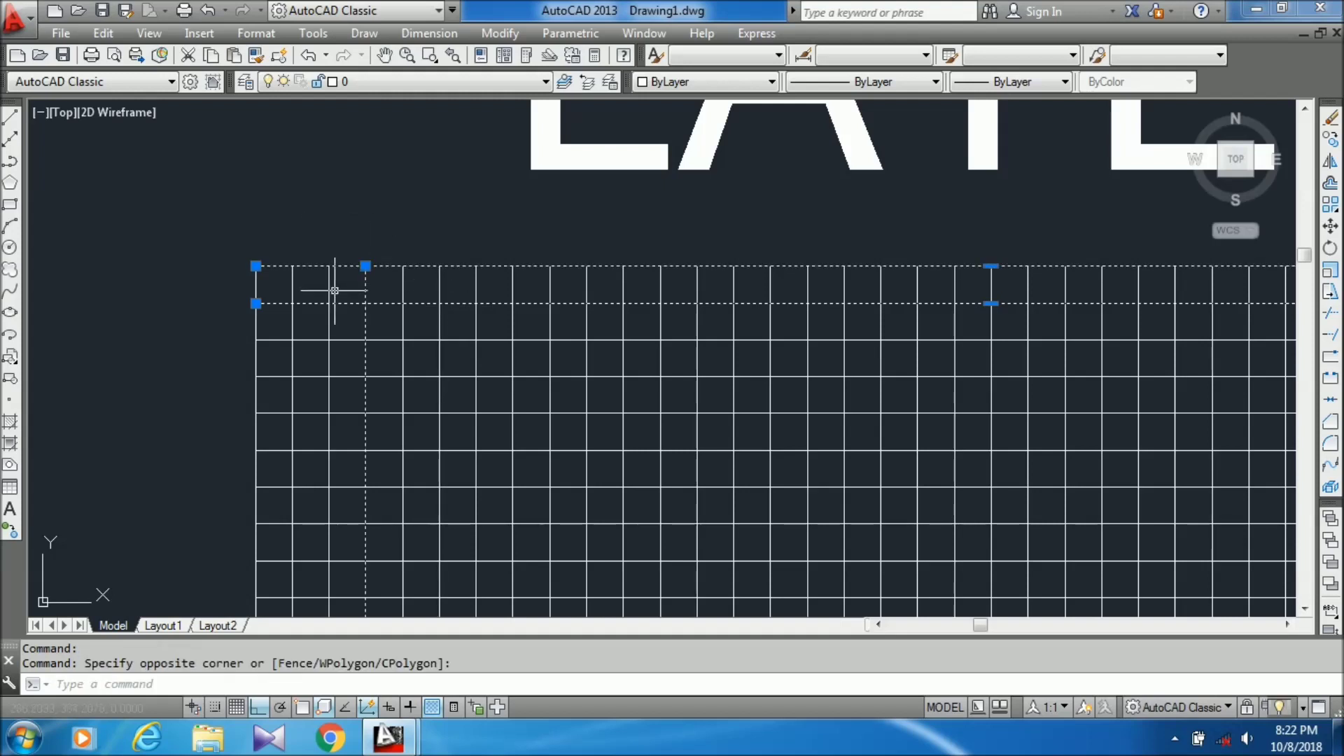
scroll(354, 266, "down", 2)
left_click(553, 348)
left_click(366, 469)
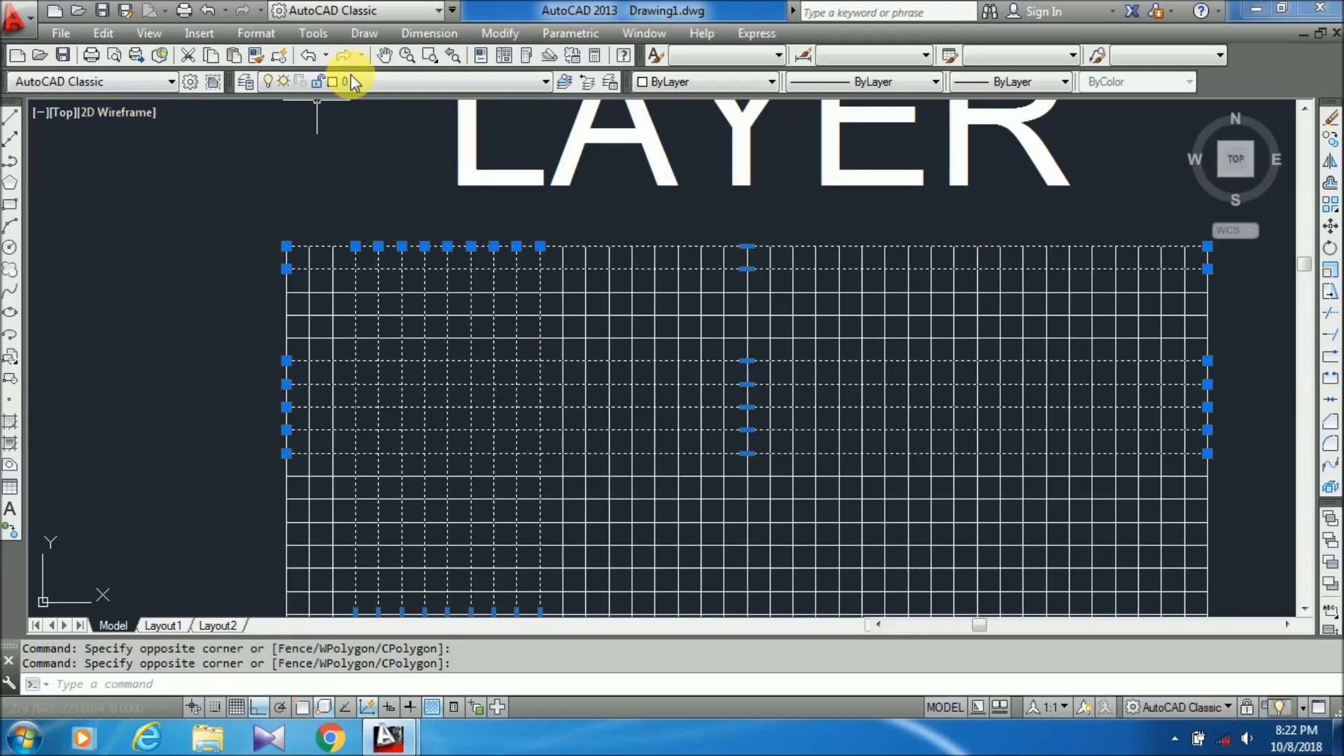
Show the properties of the selected grid lines, add more lines to the selection to compare, and deselect everything
key("ctrl+1")
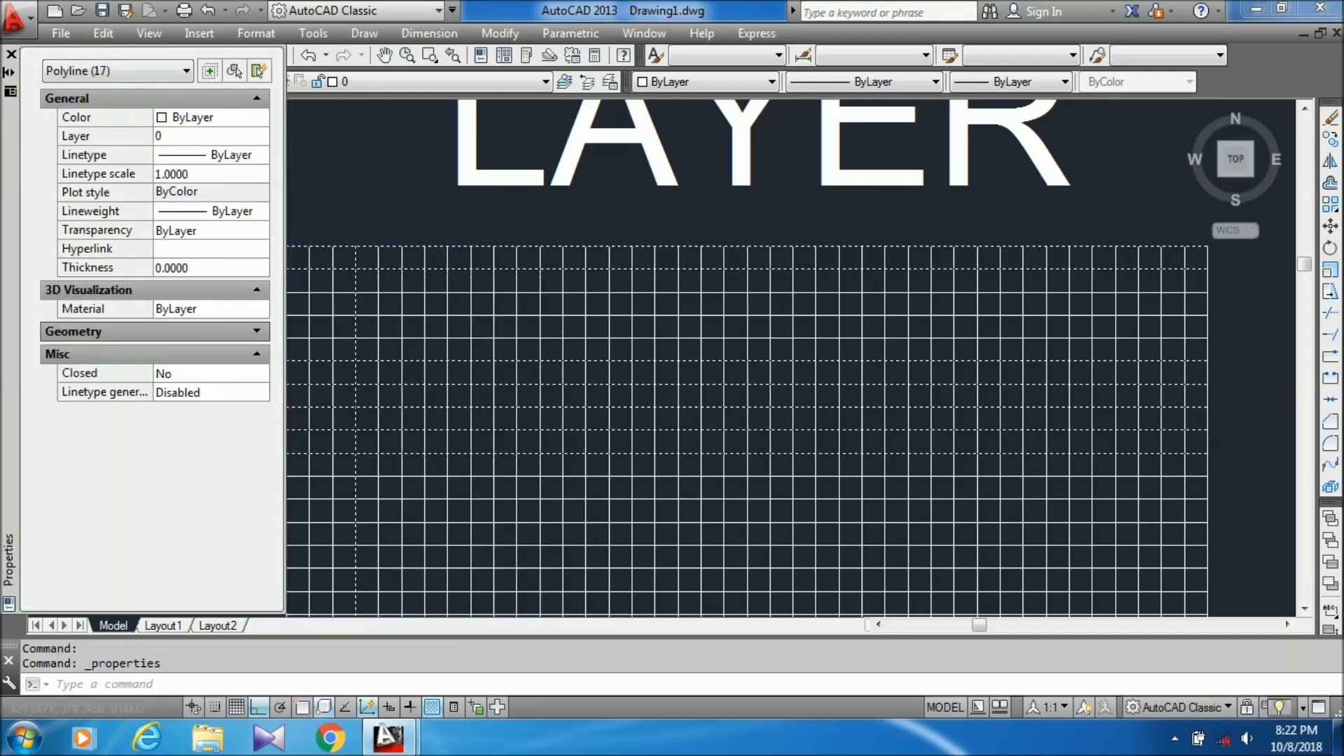
left_click(502, 276)
left_click(413, 413)
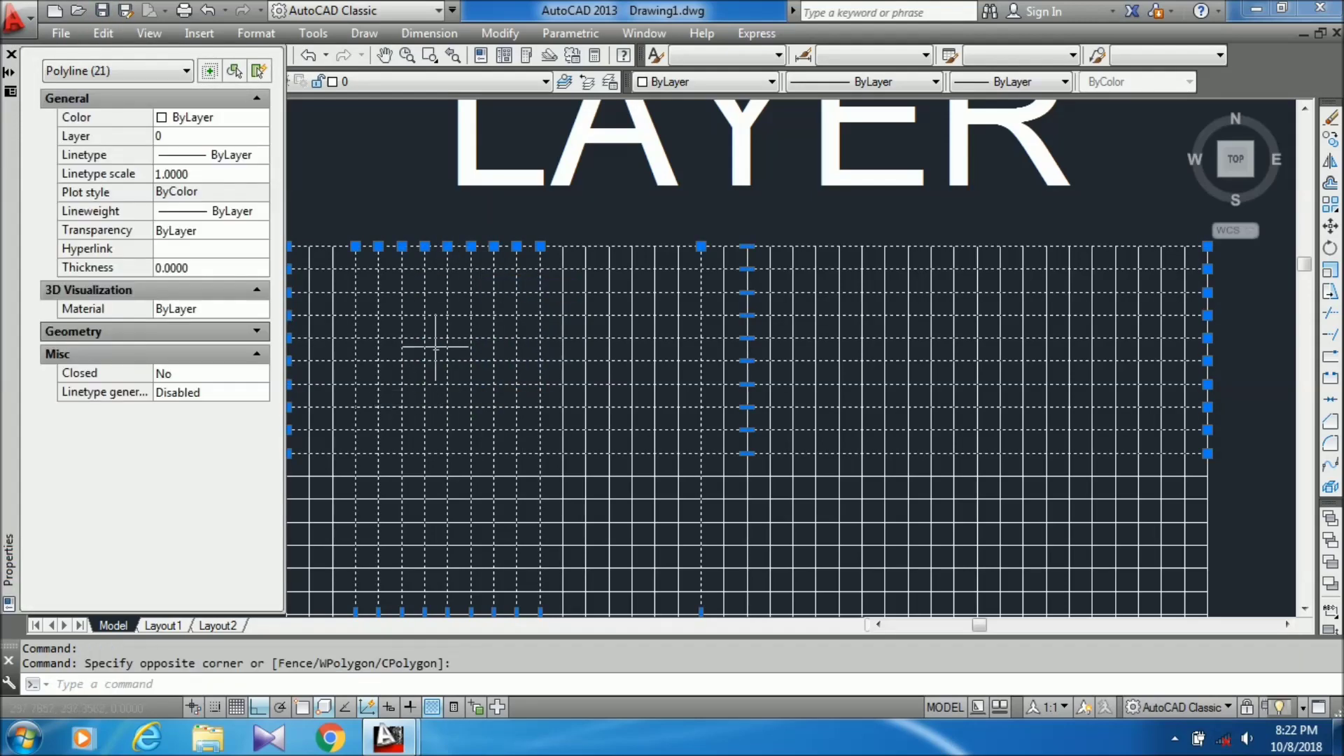
key("Escape")
scroll(750, 224, "down", 4)
scroll(625, 324, "up", 2)
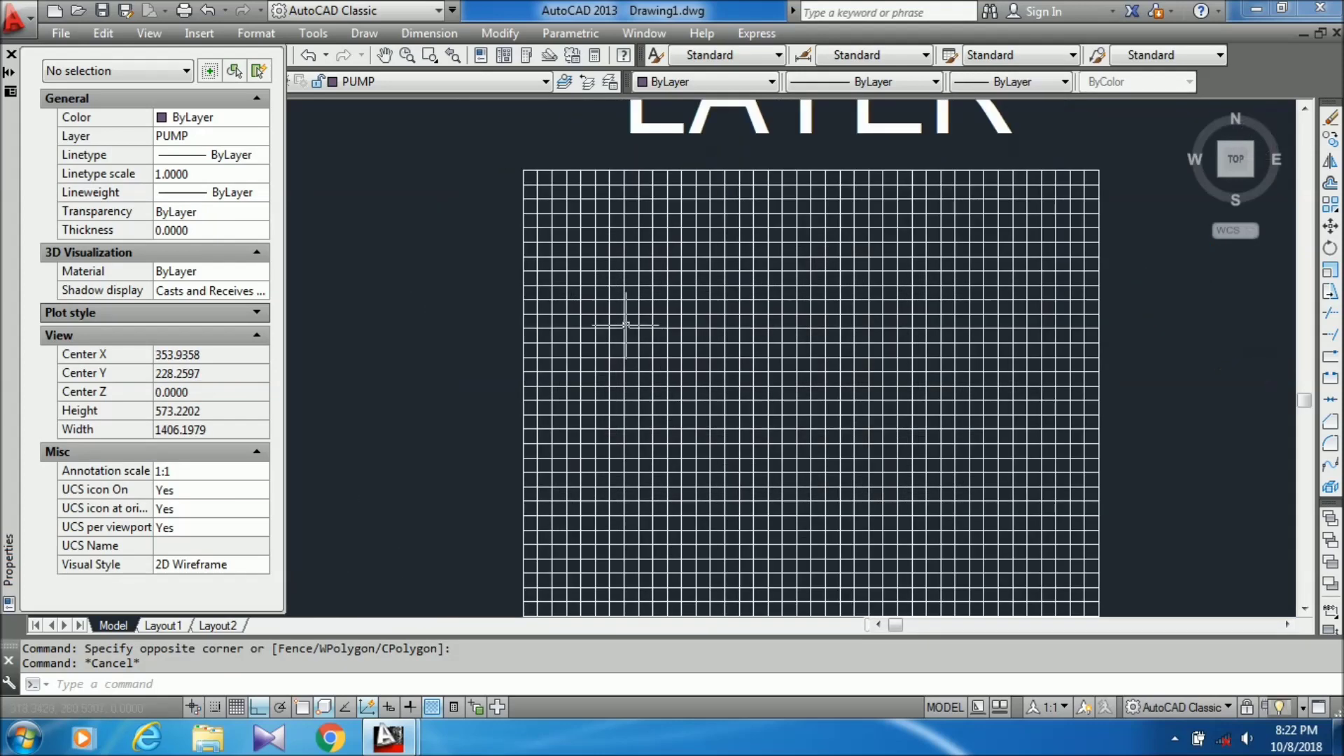
scroll(609, 200, "up", 4)
scroll(592, 203, "down", 4)
scroll(546, 238, "up", 4)
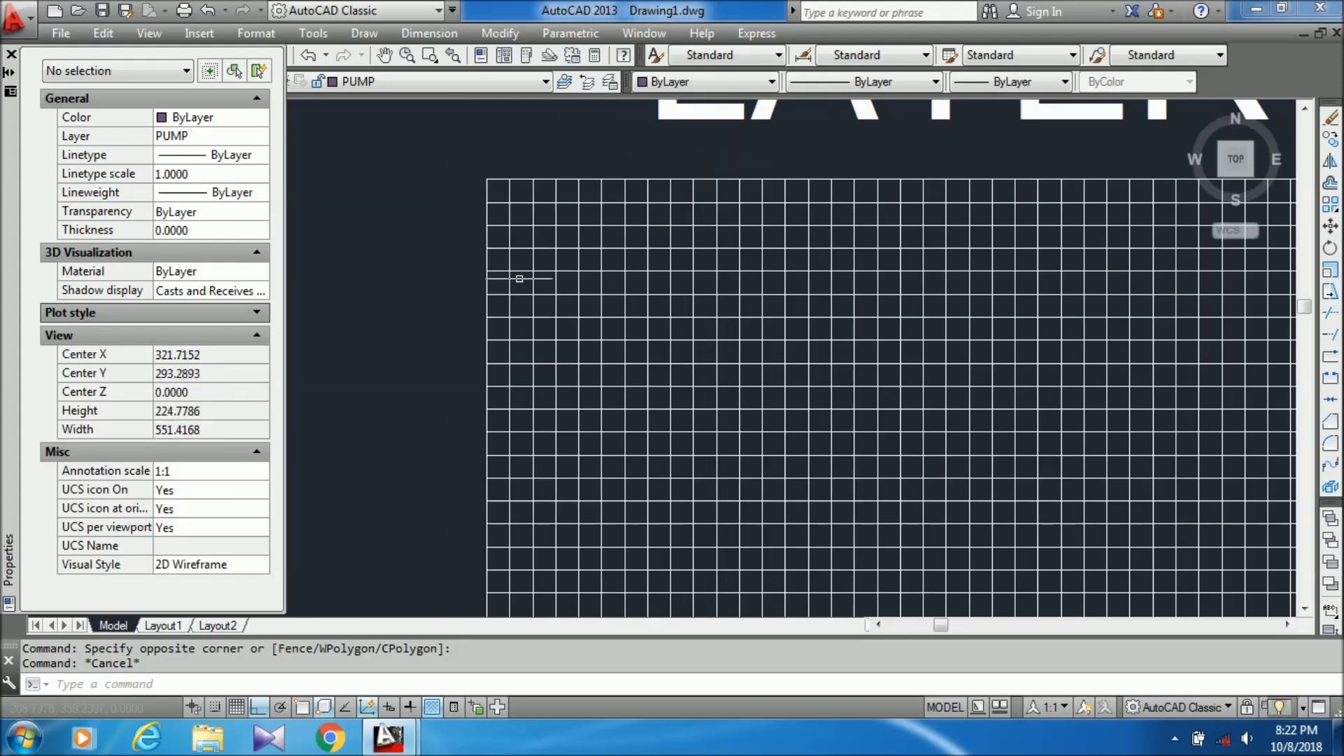
scroll(506, 209, "down", 4)
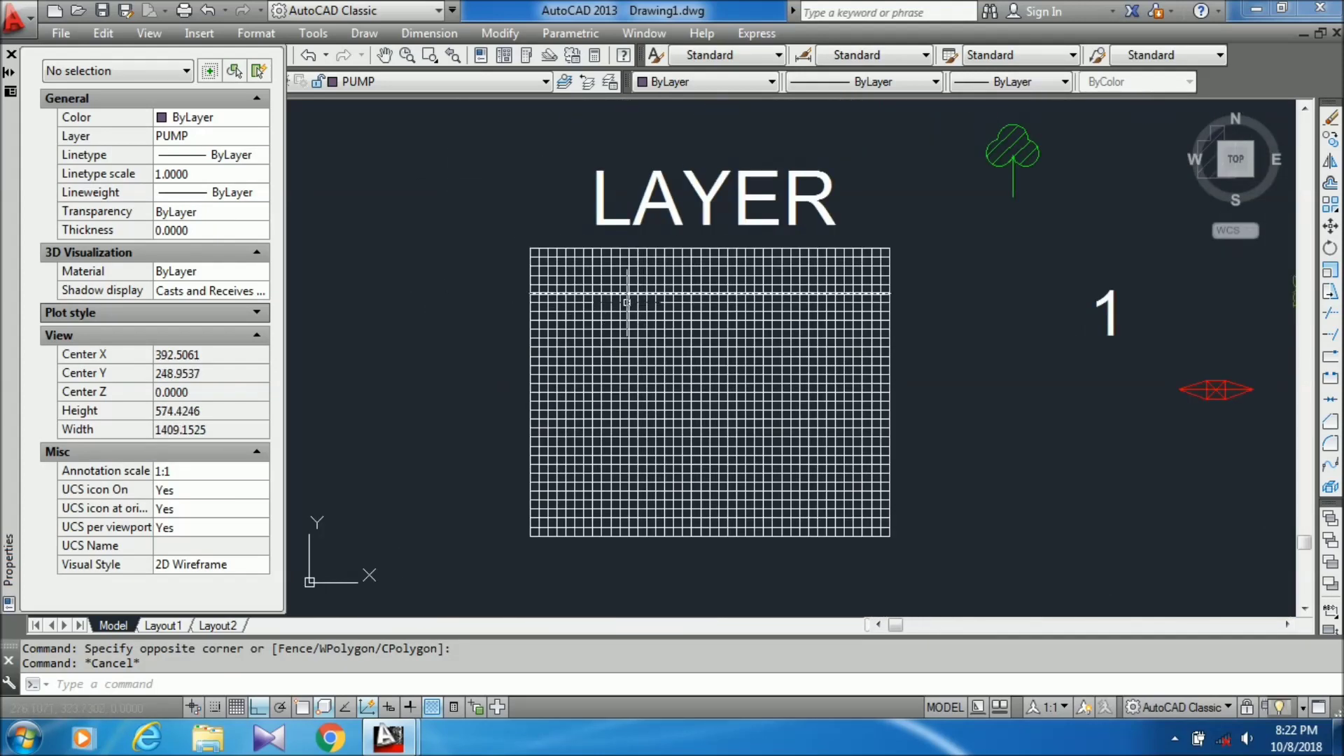
scroll(622, 303, "up", 2)
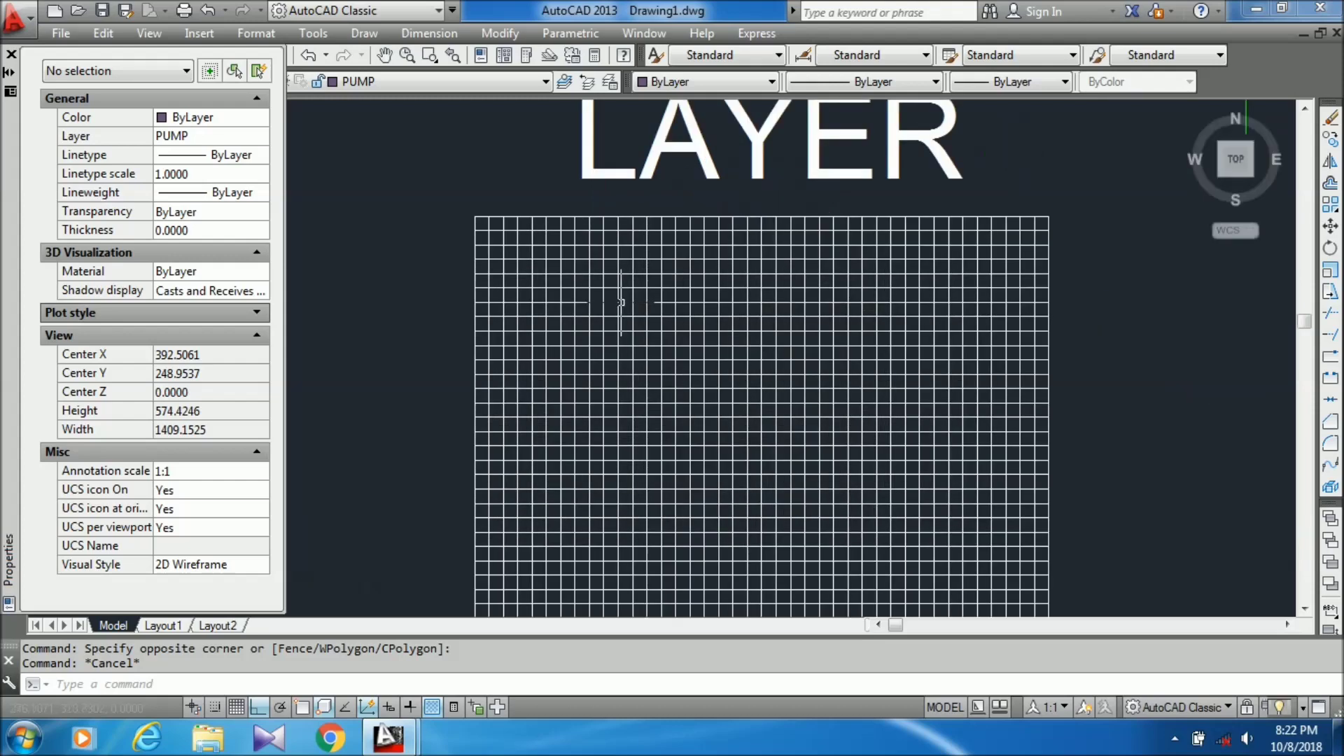
Close the Properties palette and create a new layer named GRID in the Layer Properties Manager
left_click(11, 54)
type("LA")
key("Return")
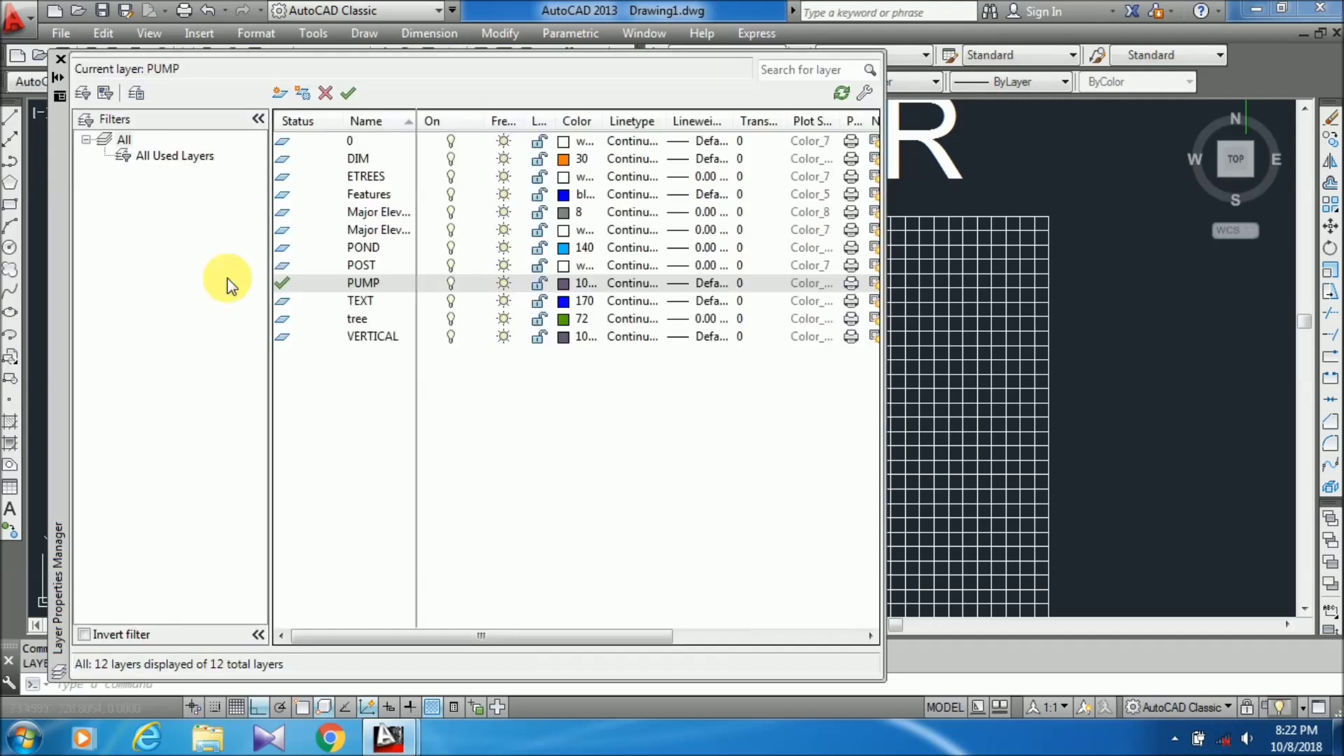
left_click(278, 93)
type("GRID")
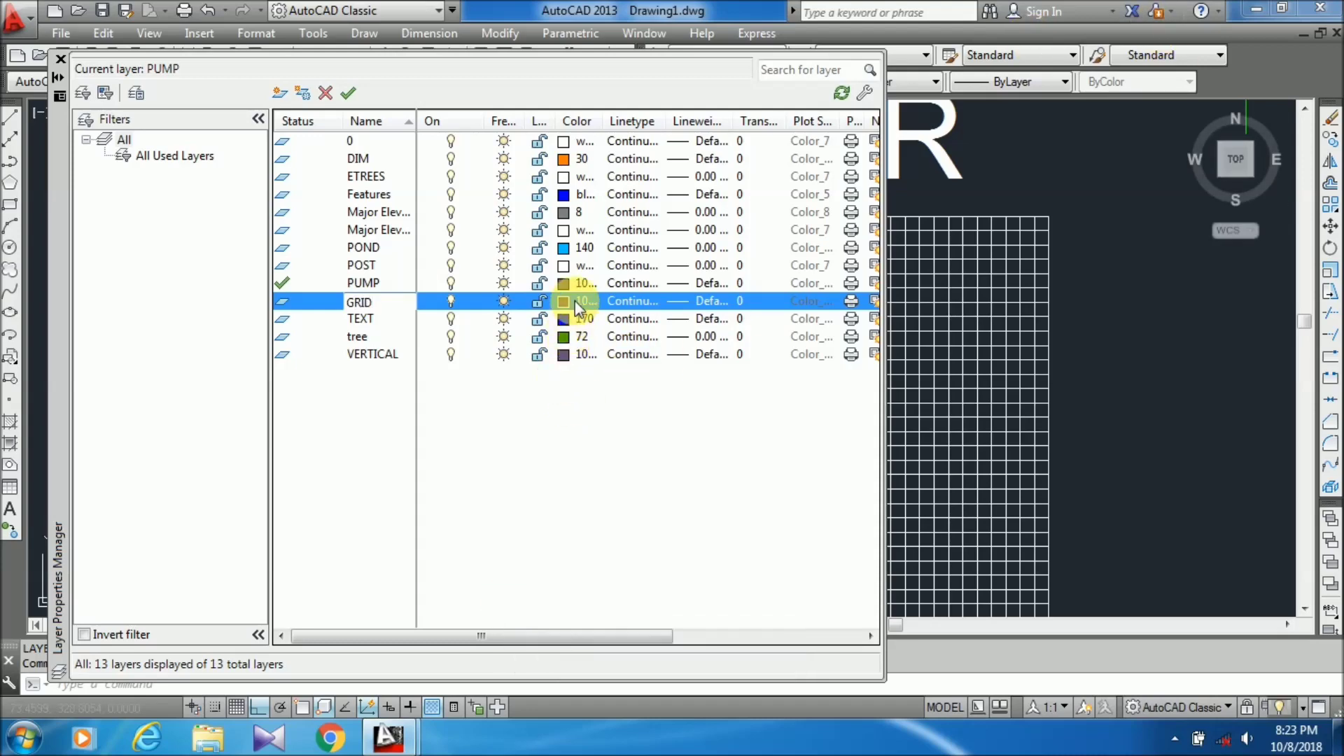
Set the GRID layer's color to a gray true color
left_click(563, 300)
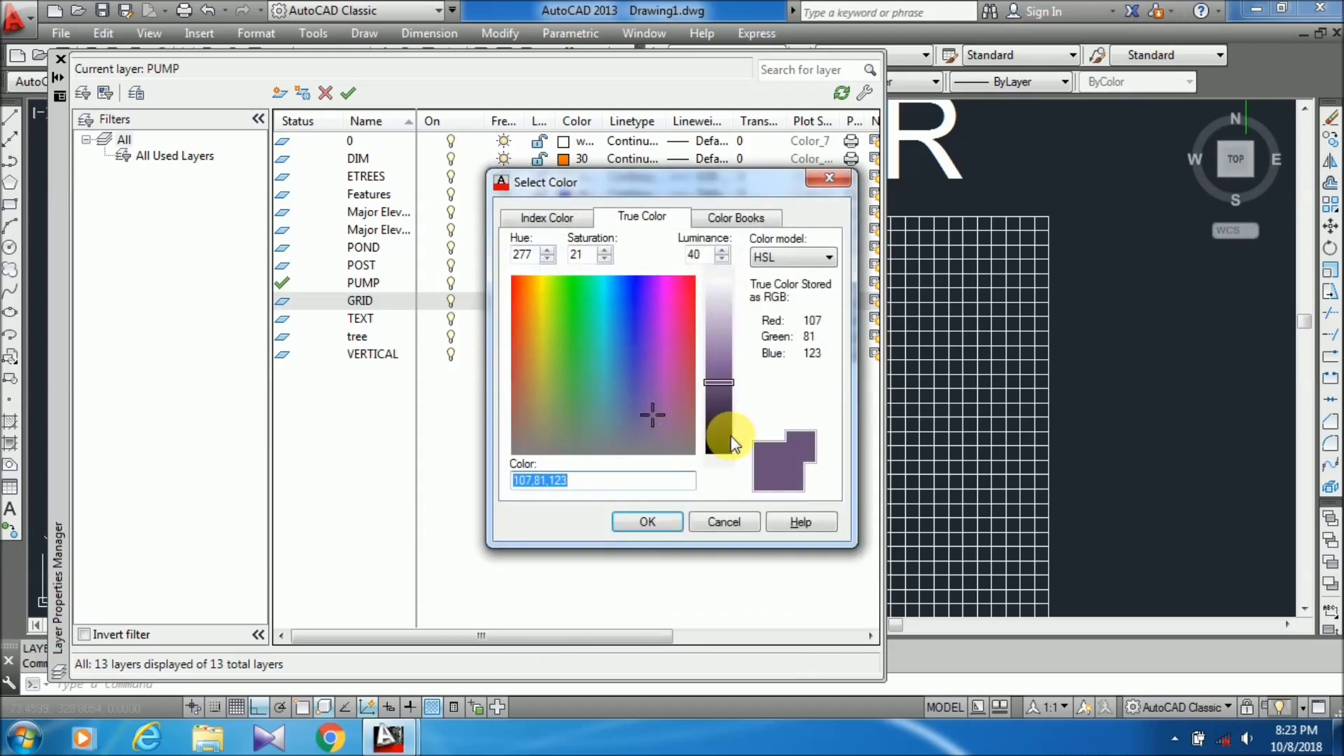
left_click(619, 454)
left_click(648, 522)
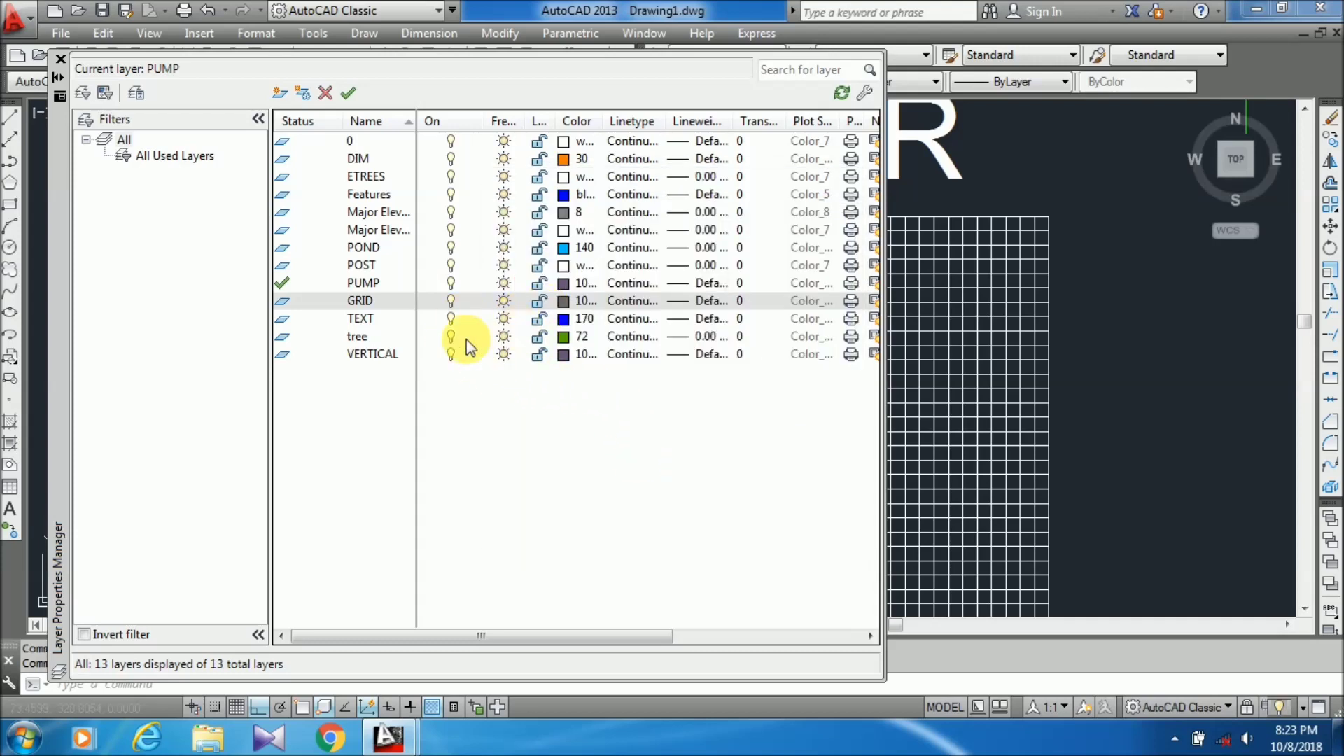
Make GRID the current layer and close the Layer Properties Manager
left_click(281, 304)
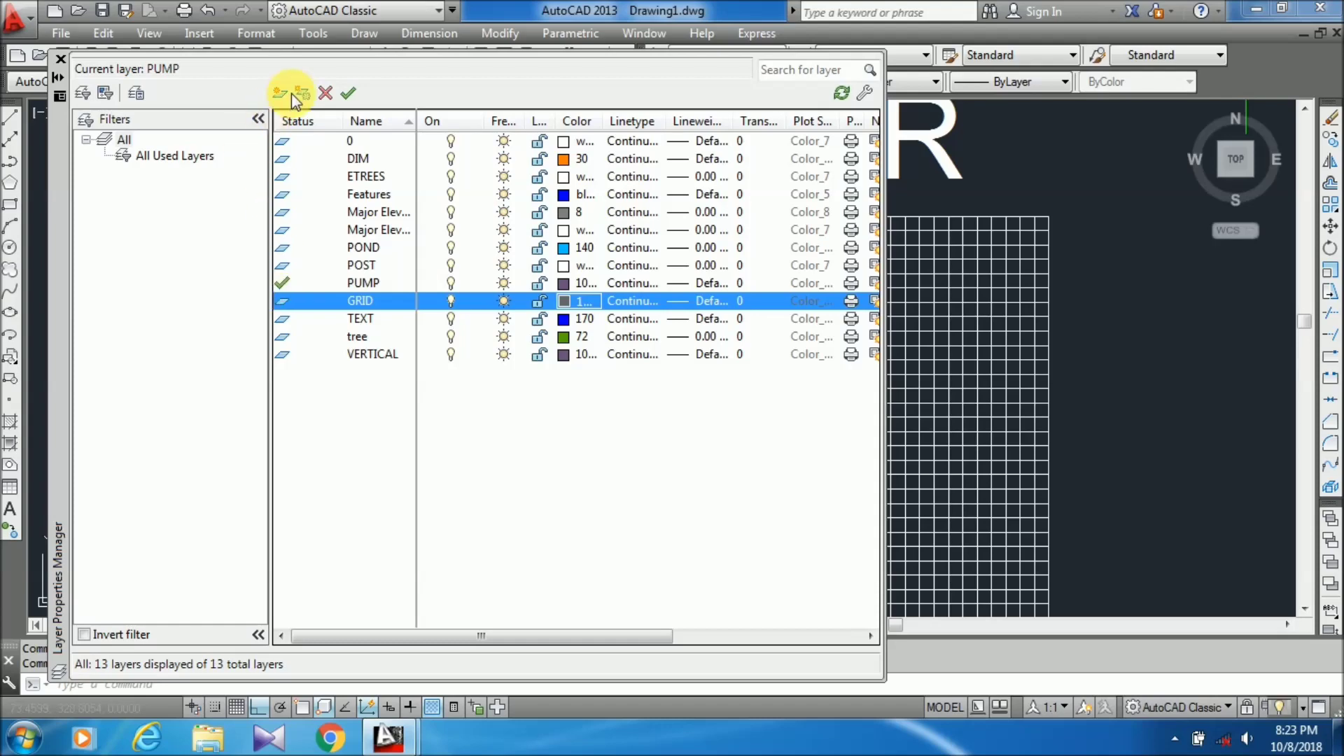
left_click(348, 92)
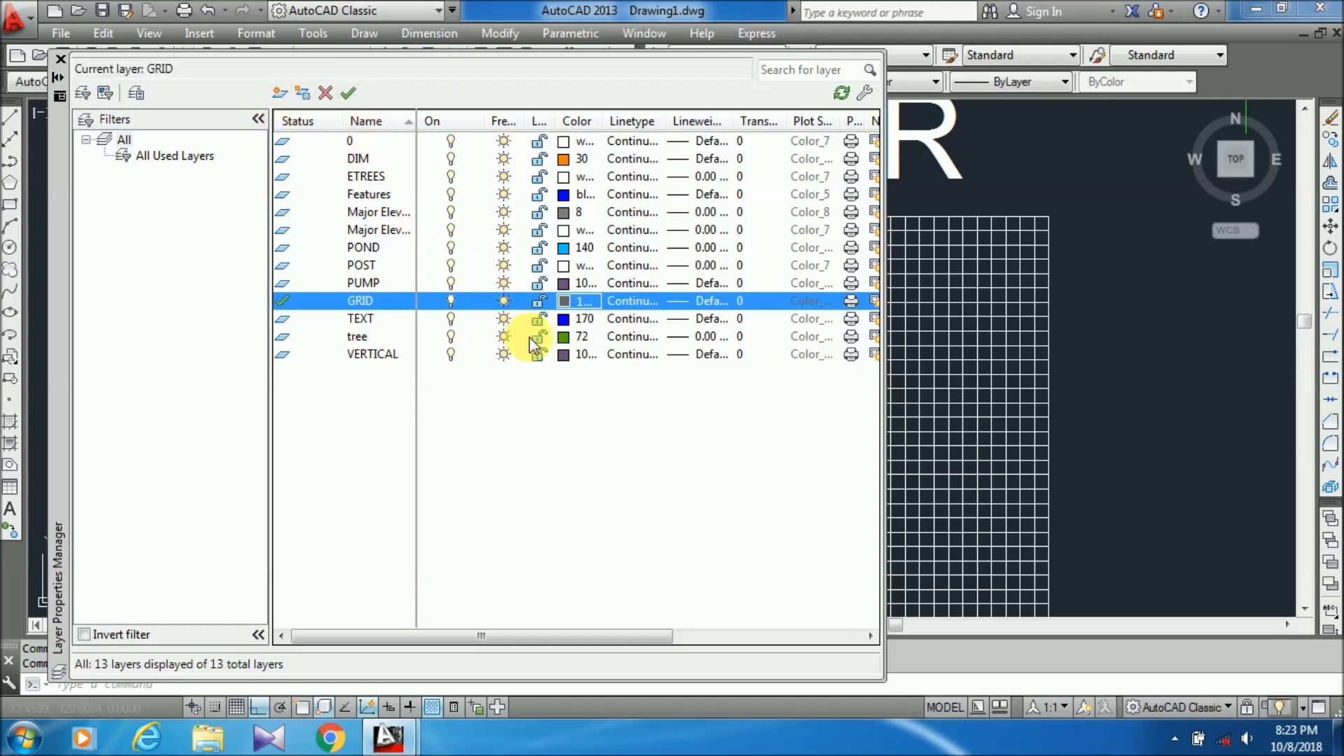
left_click(60, 59)
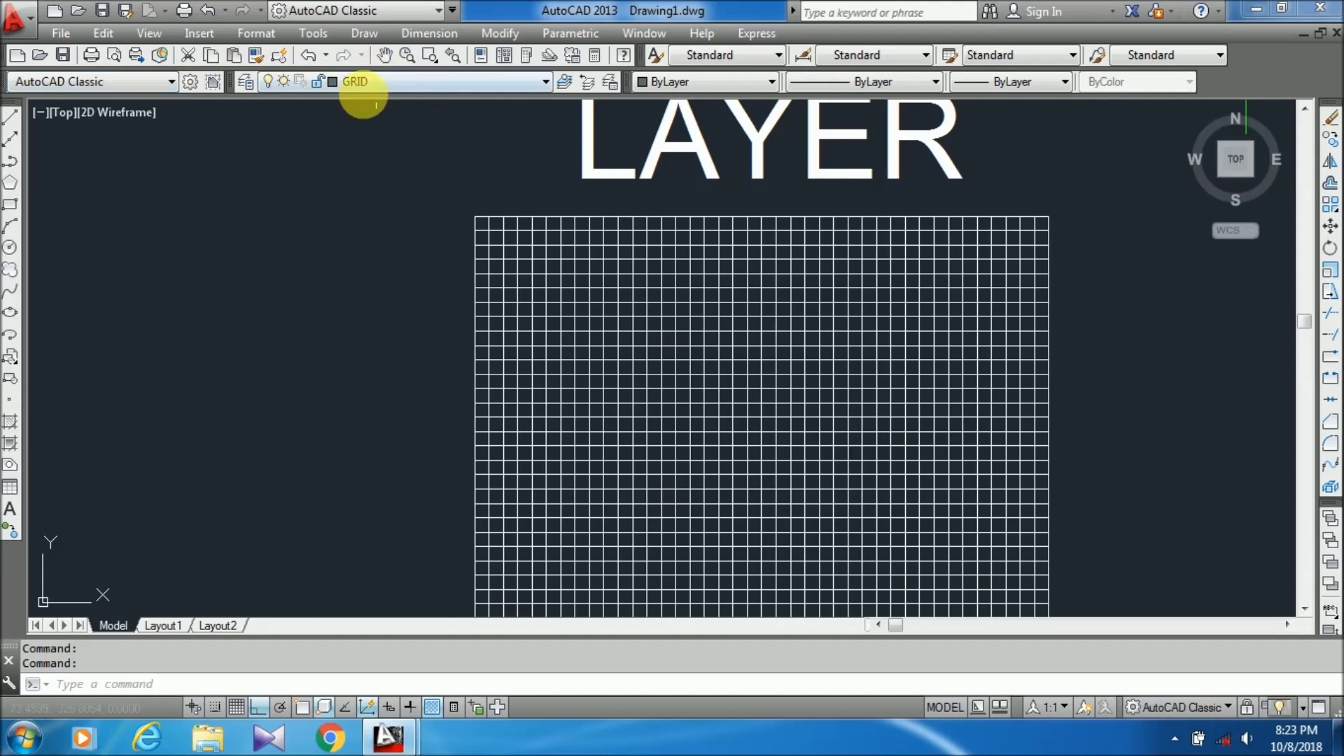
Select all inner grid lines below the LAYER title, move them to the GRID layer, and deselect them
scroll(442, 127, "down", 2)
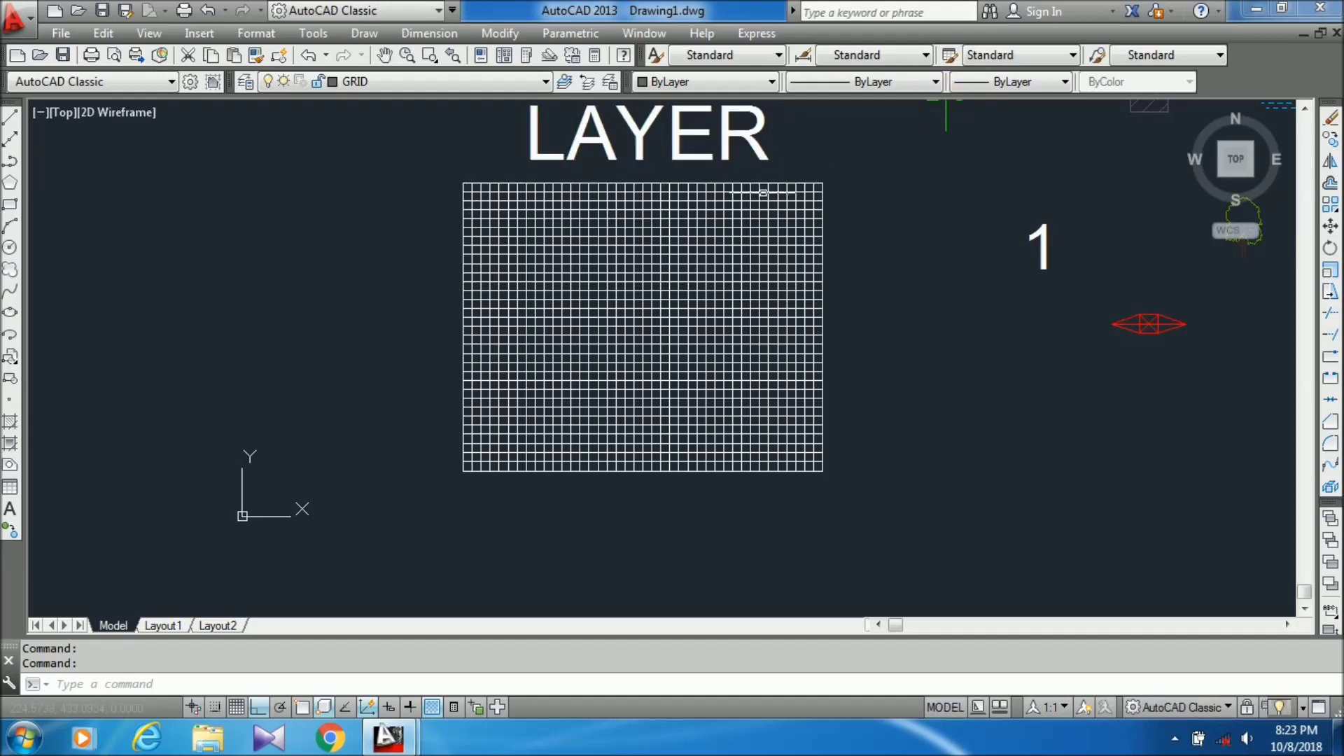
scroll(805, 193, "up", 4)
left_click(857, 178)
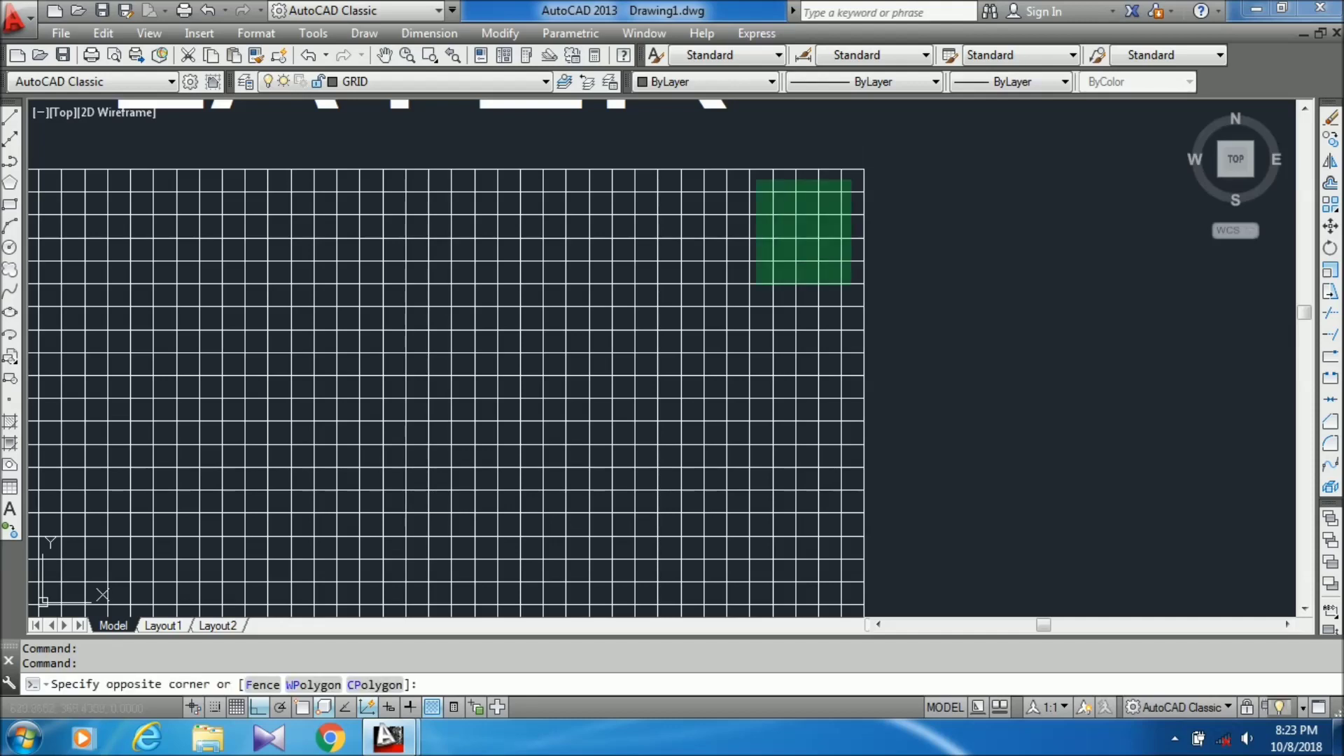
left_click(457, 466)
scroll(639, 367, "down", 4)
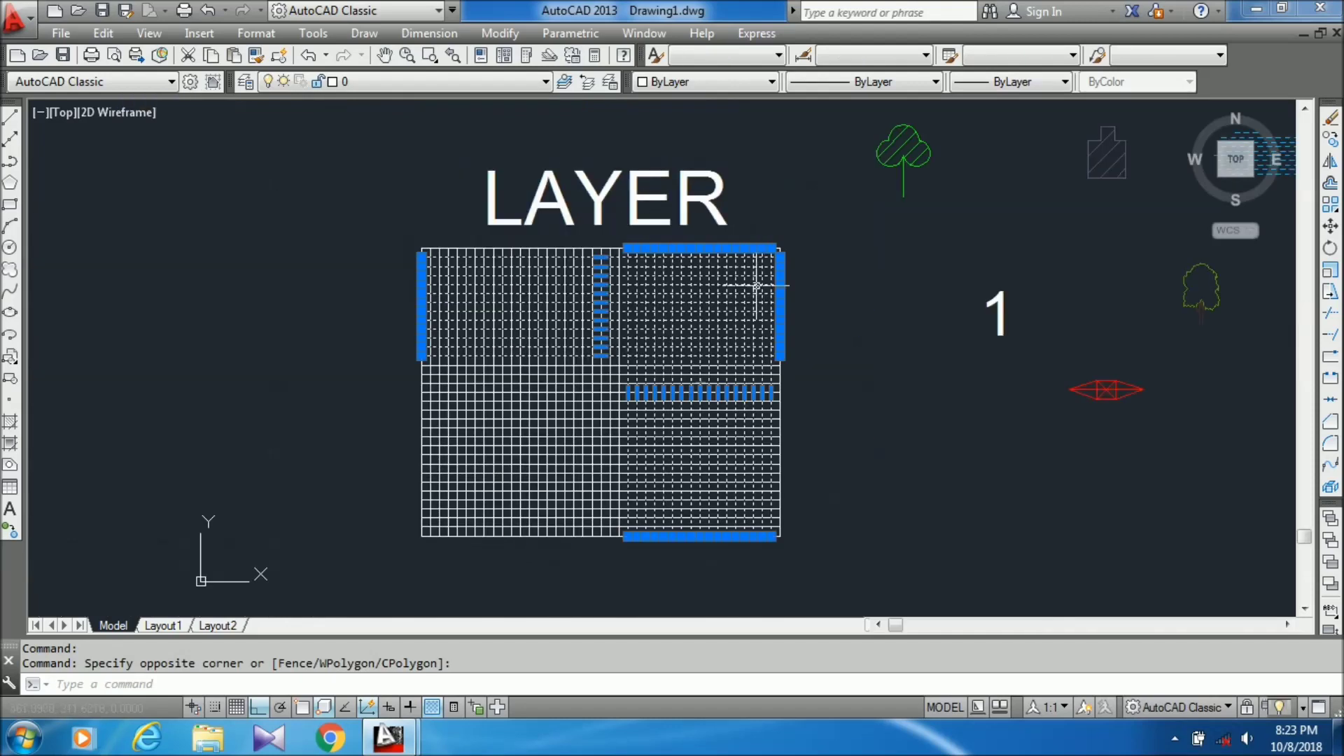
scroll(603, 385, "up", 2)
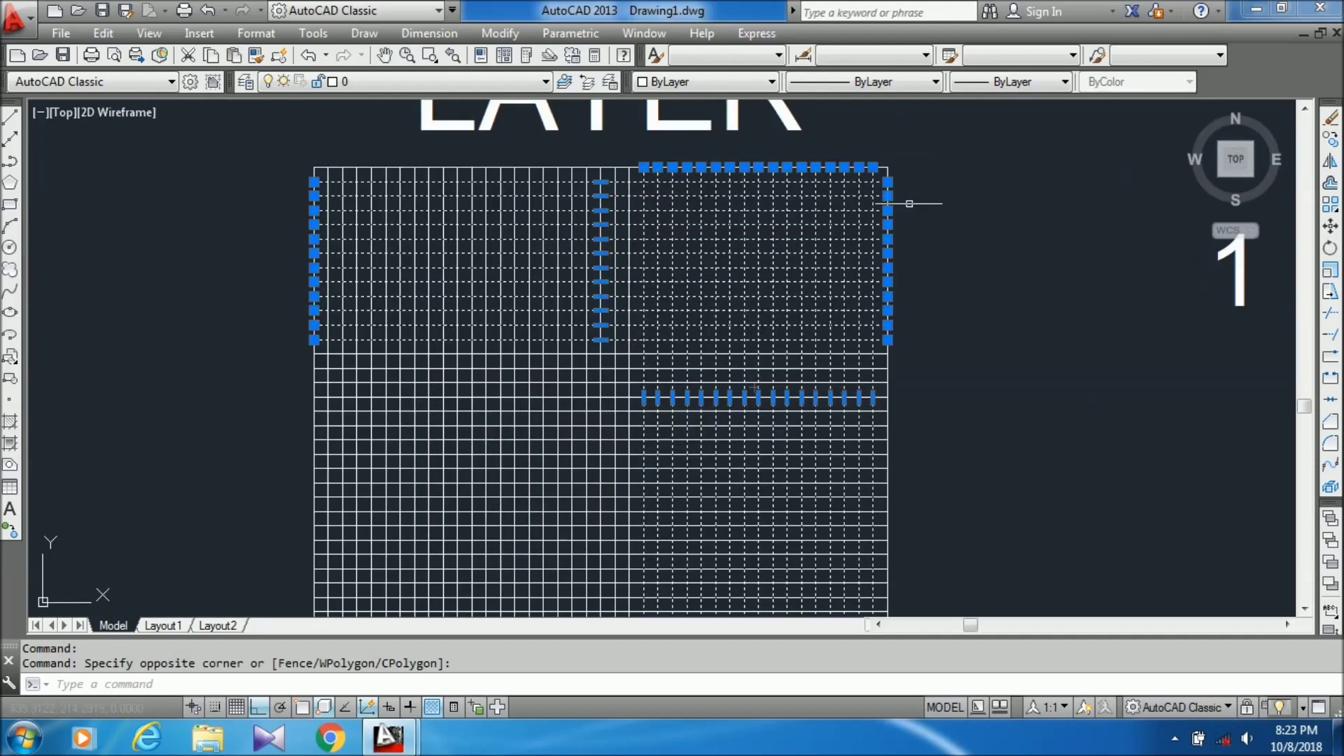
scroll(875, 178, "up", 3)
left_click(903, 163)
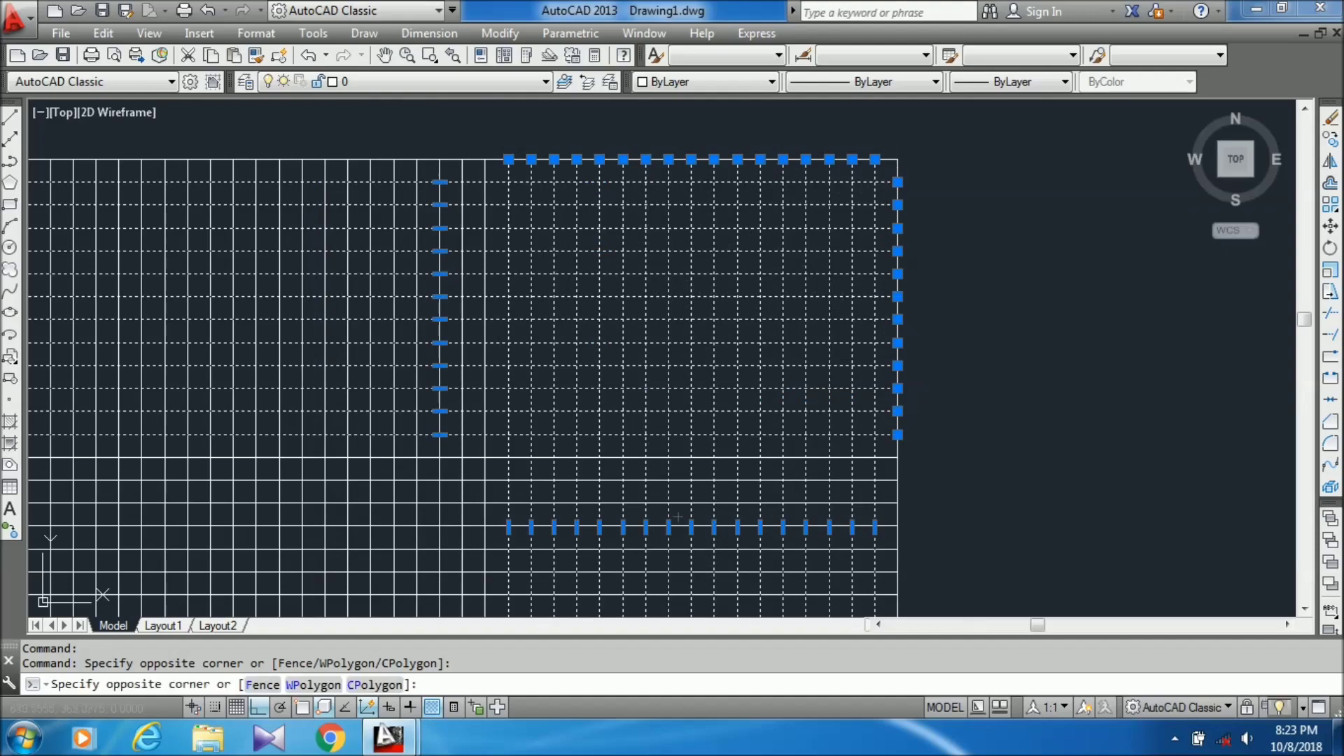
middle_click_drag(186, 609, 402, 505)
mouse_move(894, 414)
middle_mouse_down()
mouse_move(938, 415)
mouse_move(944, 385)
middle_mouse_up()
middle_click_drag(944, 259, 945, 187)
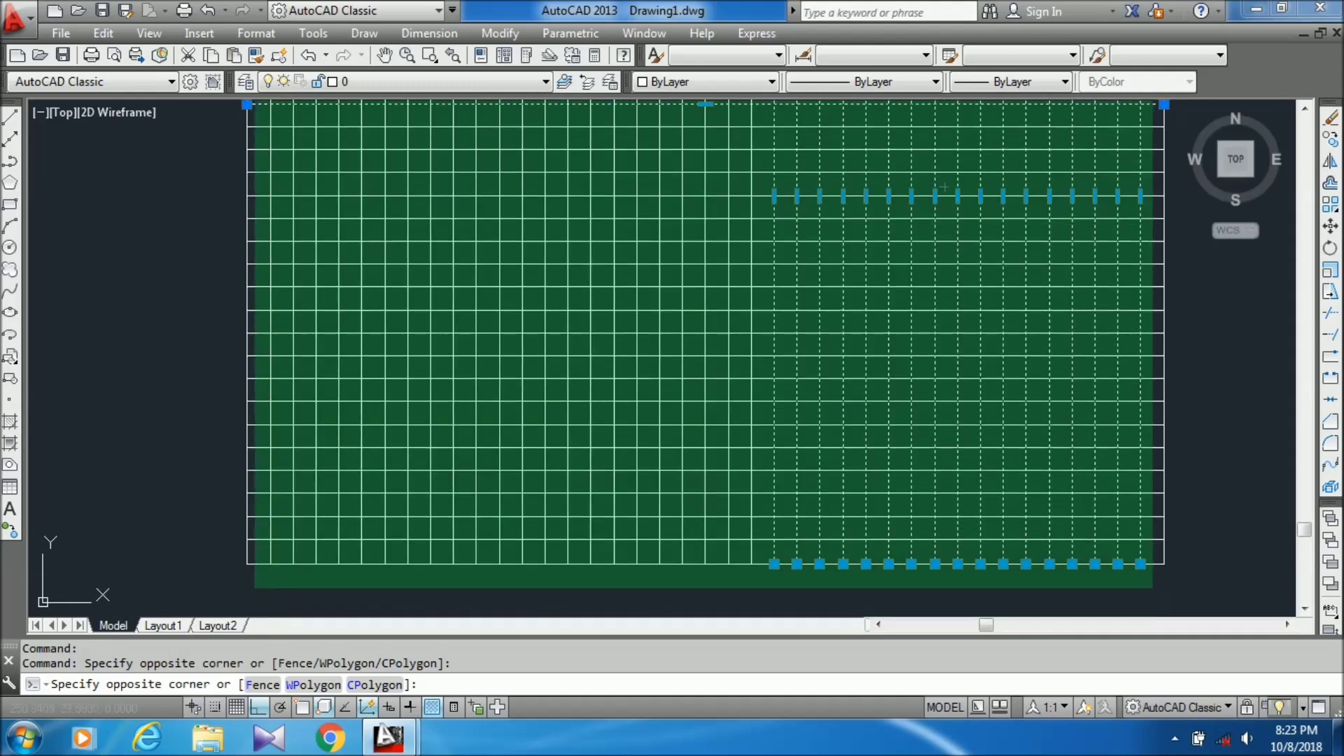
left_click(257, 556)
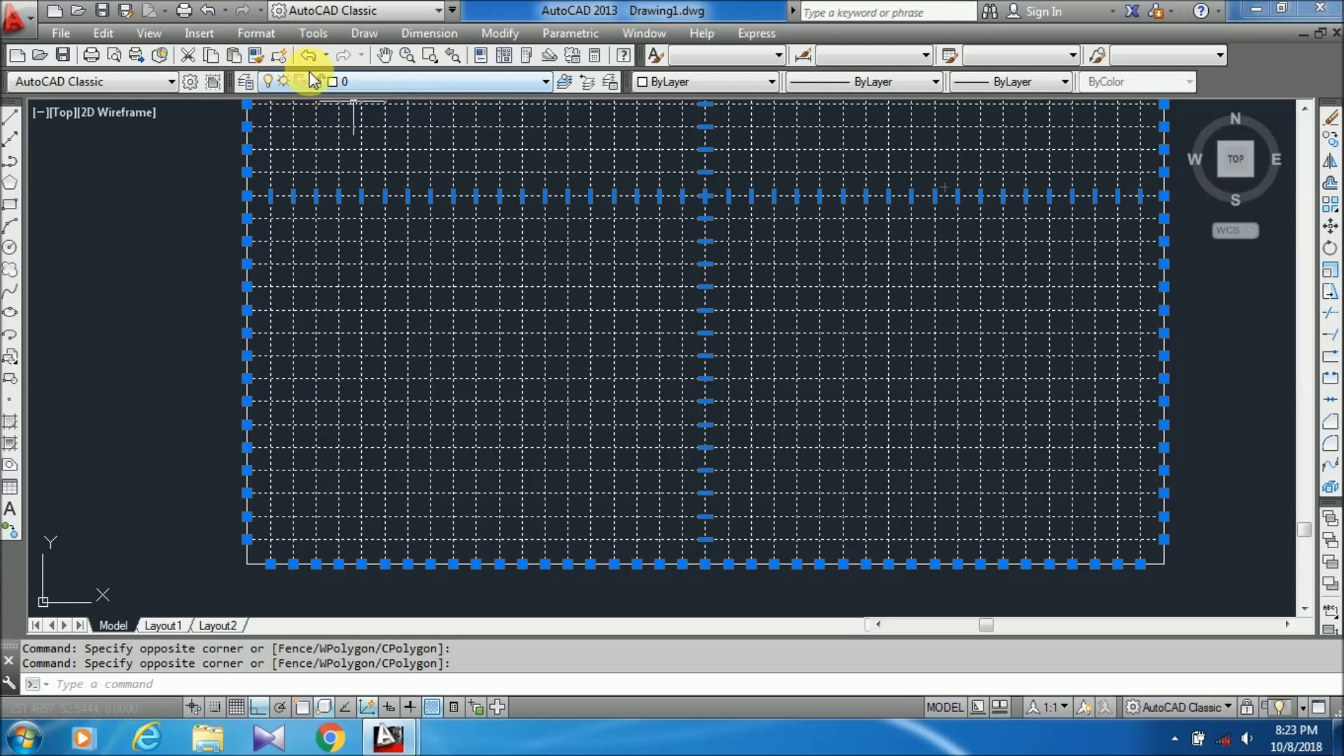
left_click(414, 82)
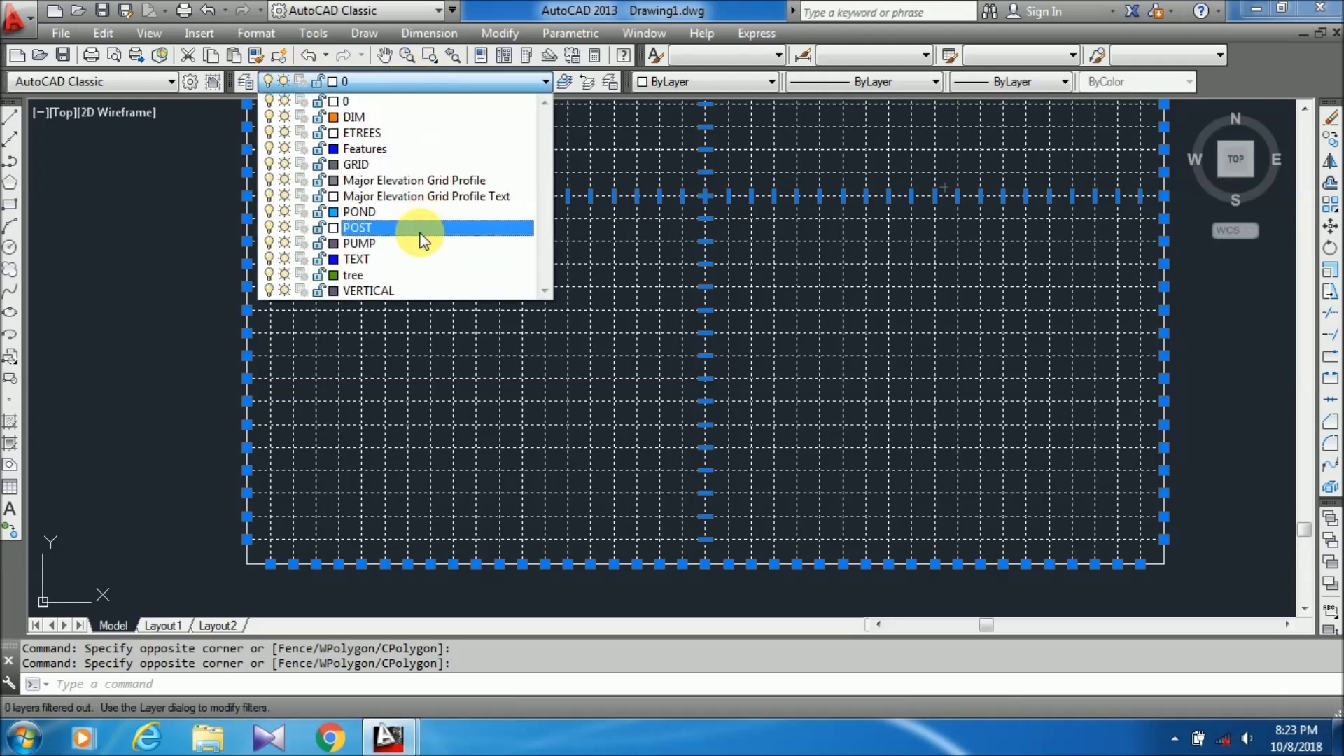
left_click(405, 165)
key("Escape")
Compare the layer of the grid's upper border line with that of a few inner grid lines
scroll(553, 357, "down", 5)
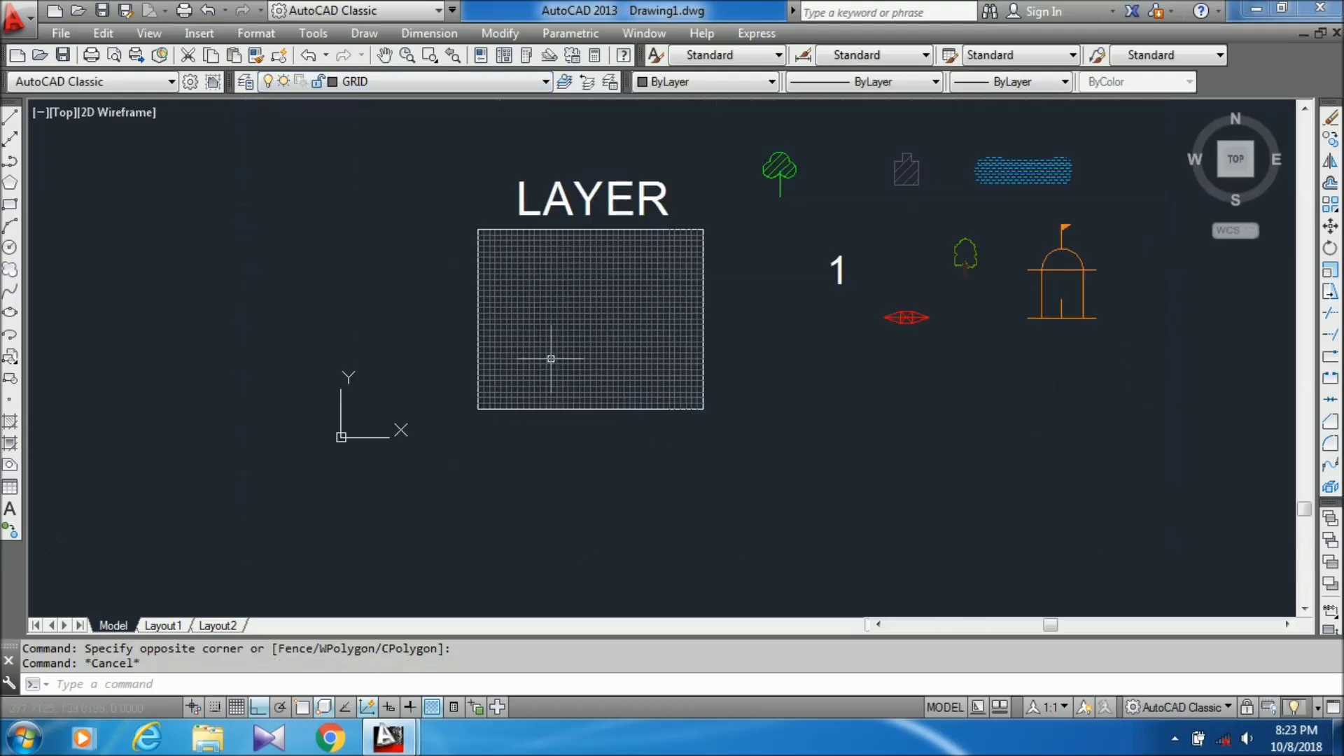
scroll(645, 280, "up", 2)
scroll(557, 276, "up", 2)
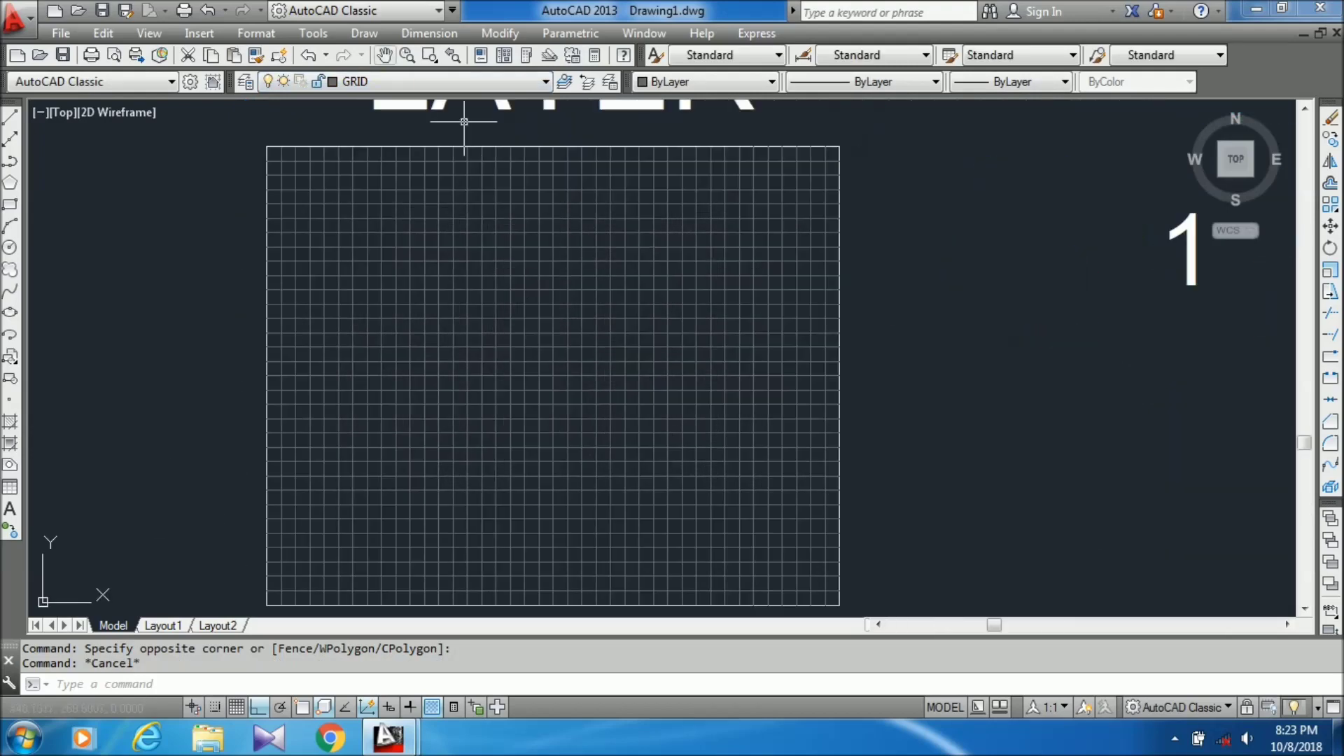
left_click(503, 148)
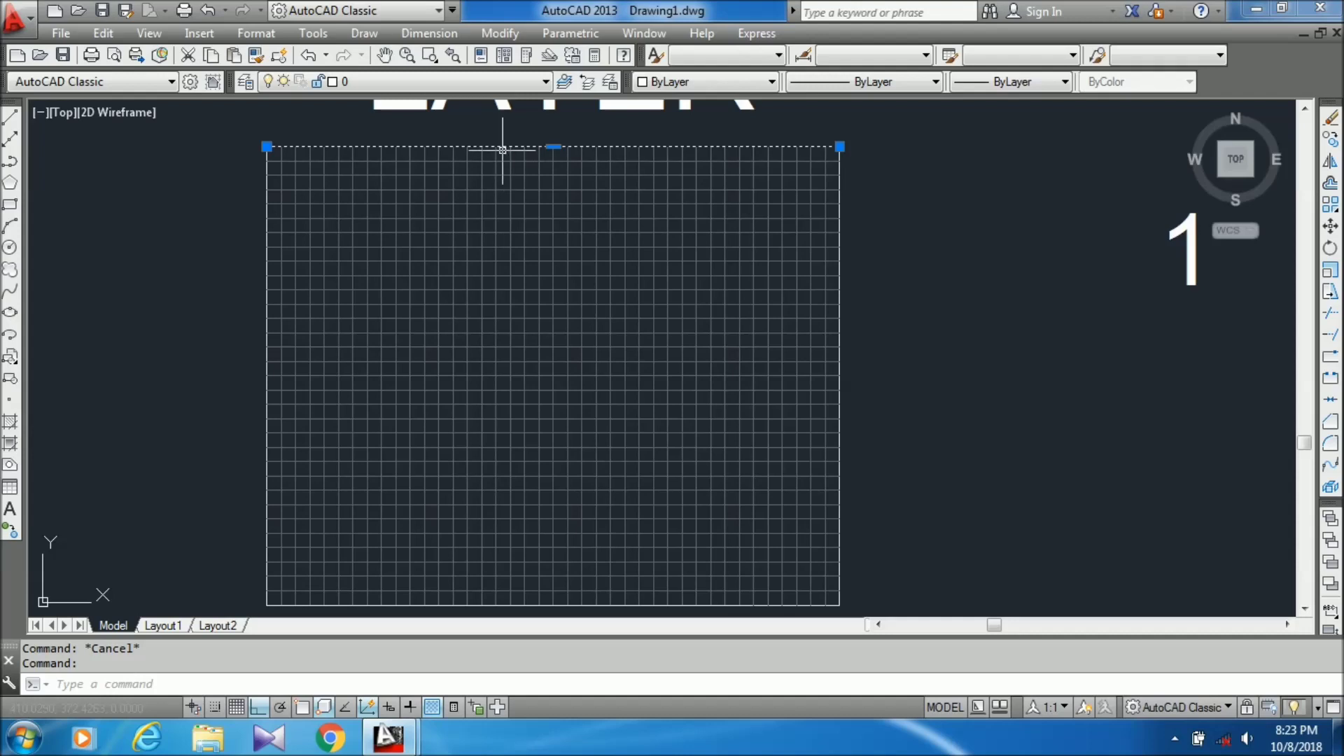
key("Escape")
scroll(538, 190, "up", 2)
left_click(670, 232)
left_click(556, 322)
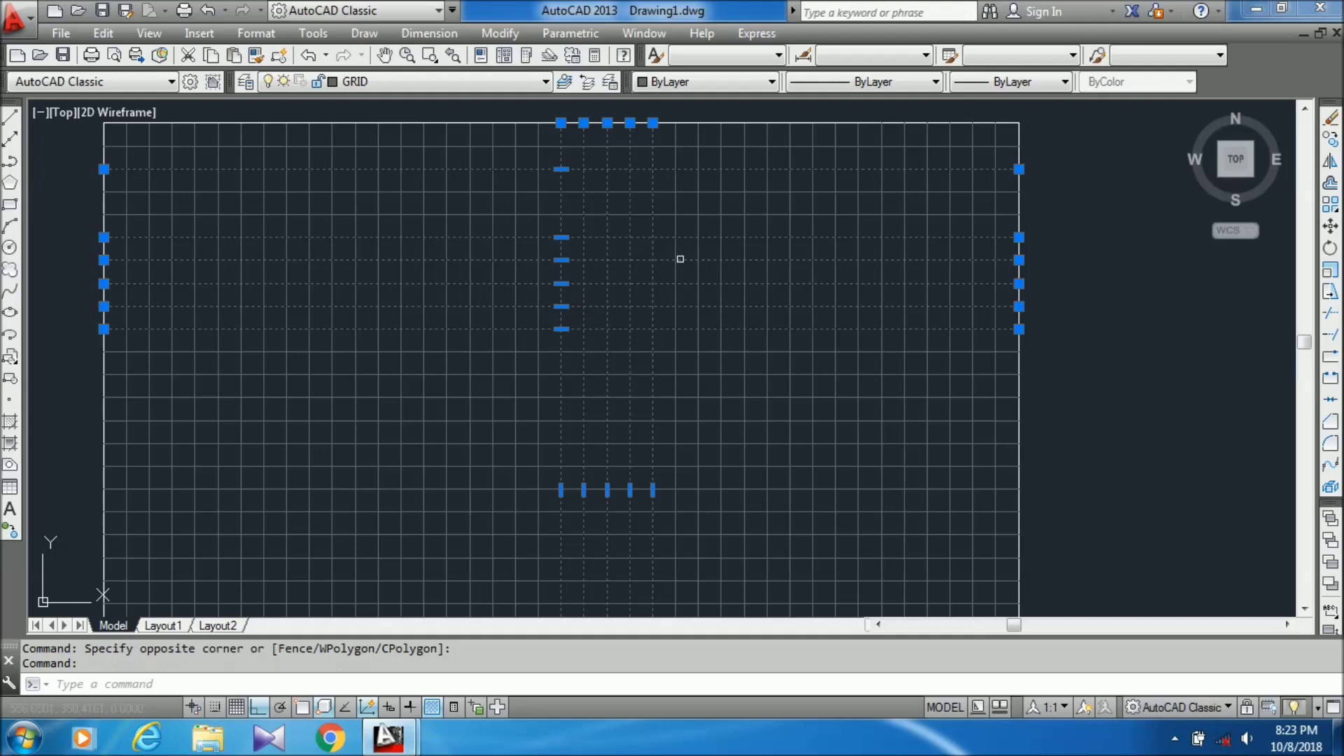
key("Escape")
Select a larger central block of grid lines to check their layer, and deselect them
scroll(662, 218, "down", 4)
scroll(708, 240, "up", 4)
left_click(747, 215)
left_click(282, 489)
scroll(390, 300, "down", 4)
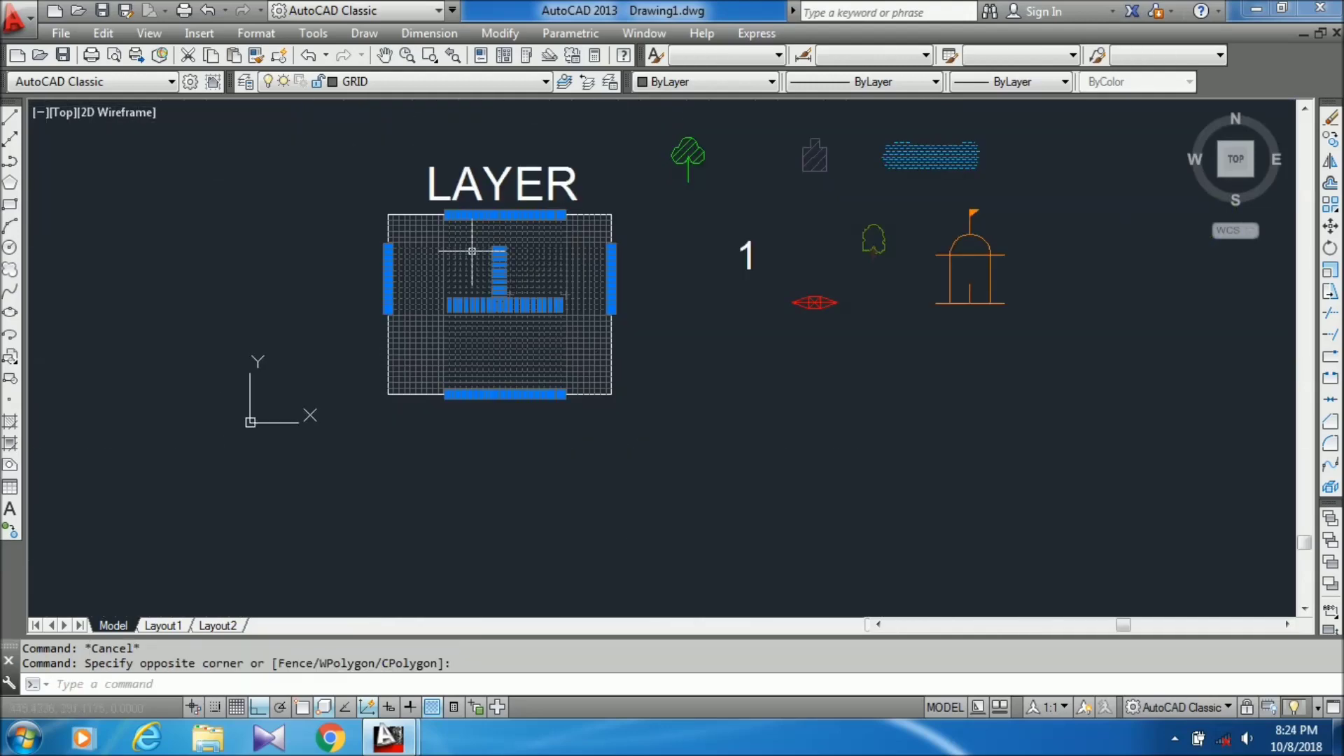
key("Escape")
Examine the inner grid lines against the border, both up close and in the overall drawing
scroll(371, 189, "up", 2)
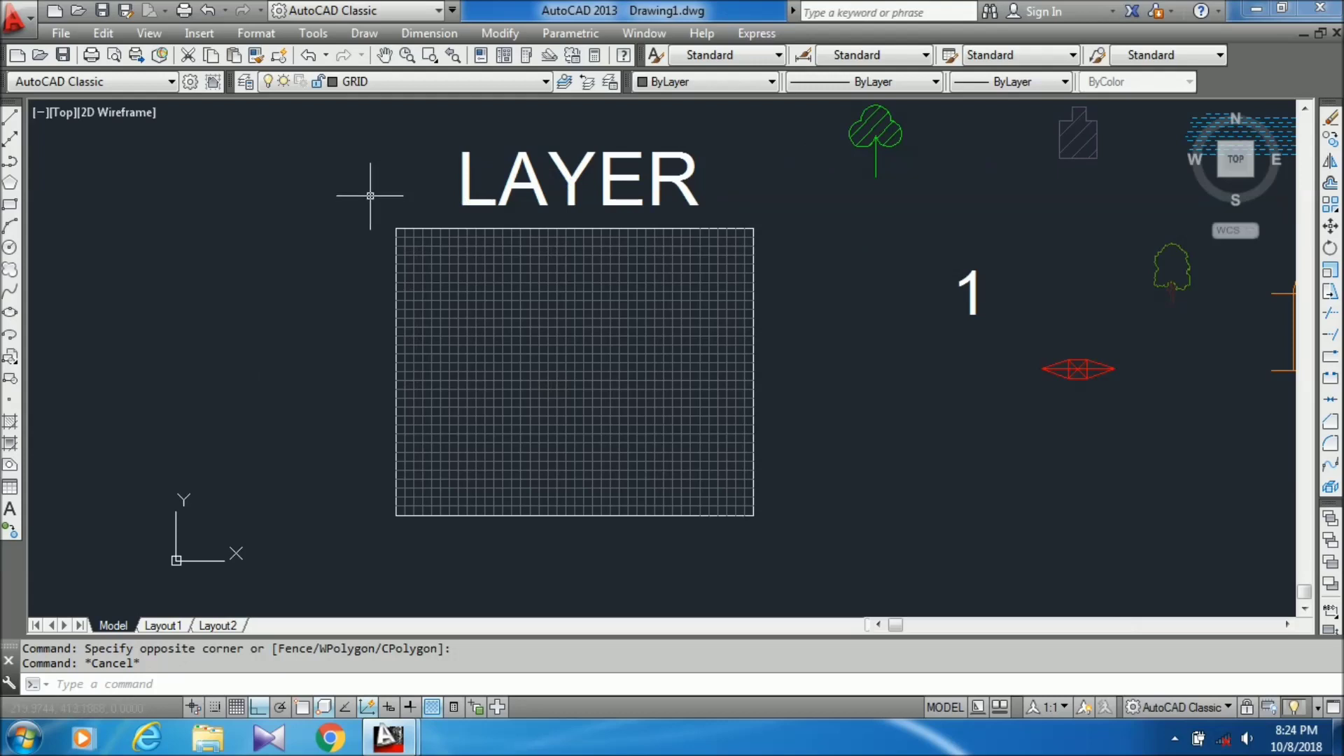
scroll(411, 196, "down", 3)
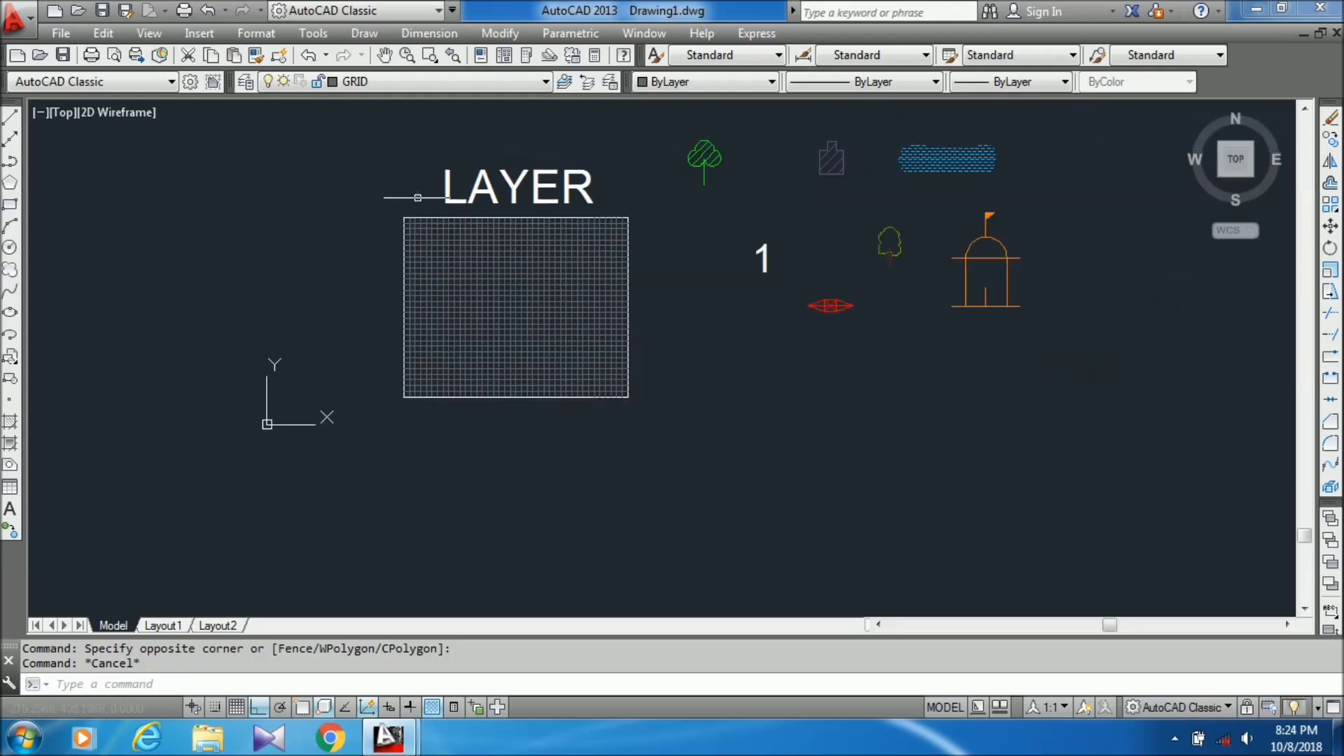
scroll(532, 151, "up", 3)
scroll(376, 243, "up", 2)
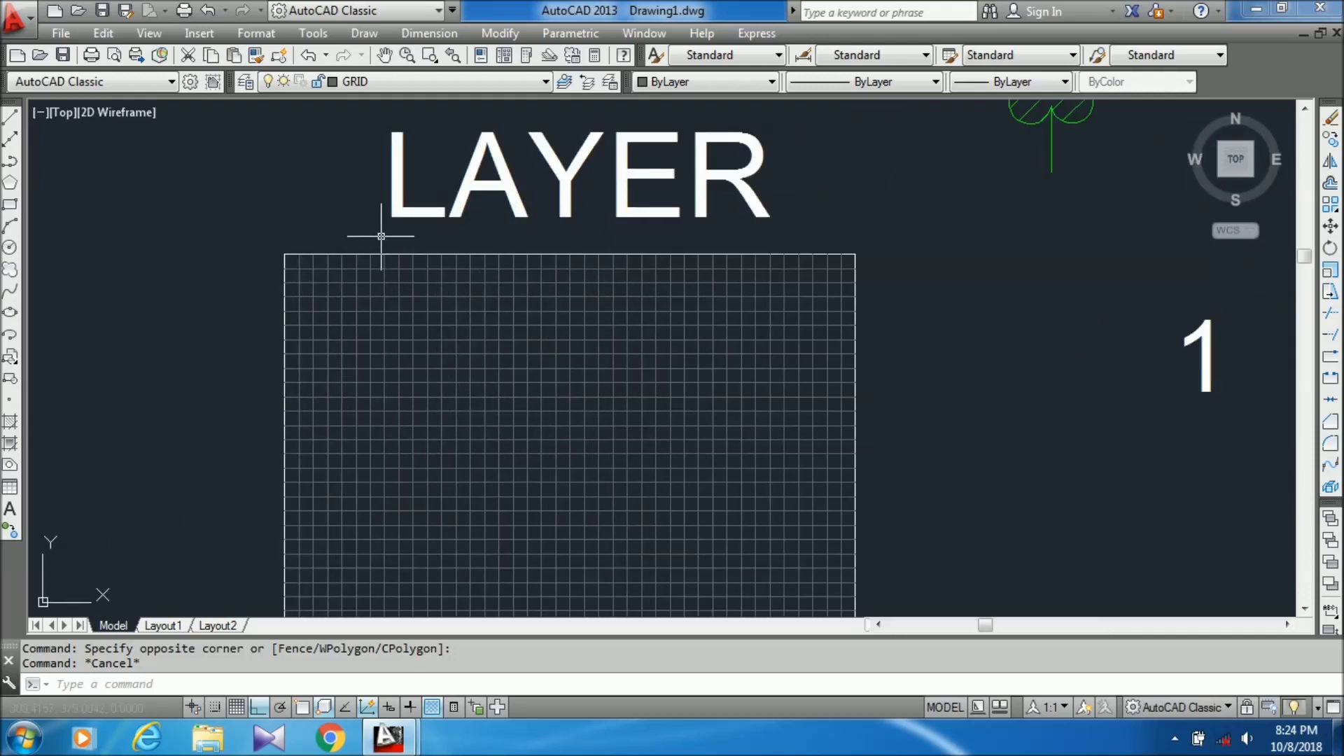
scroll(630, 203, "up", 5)
scroll(621, 216, "down", 6)
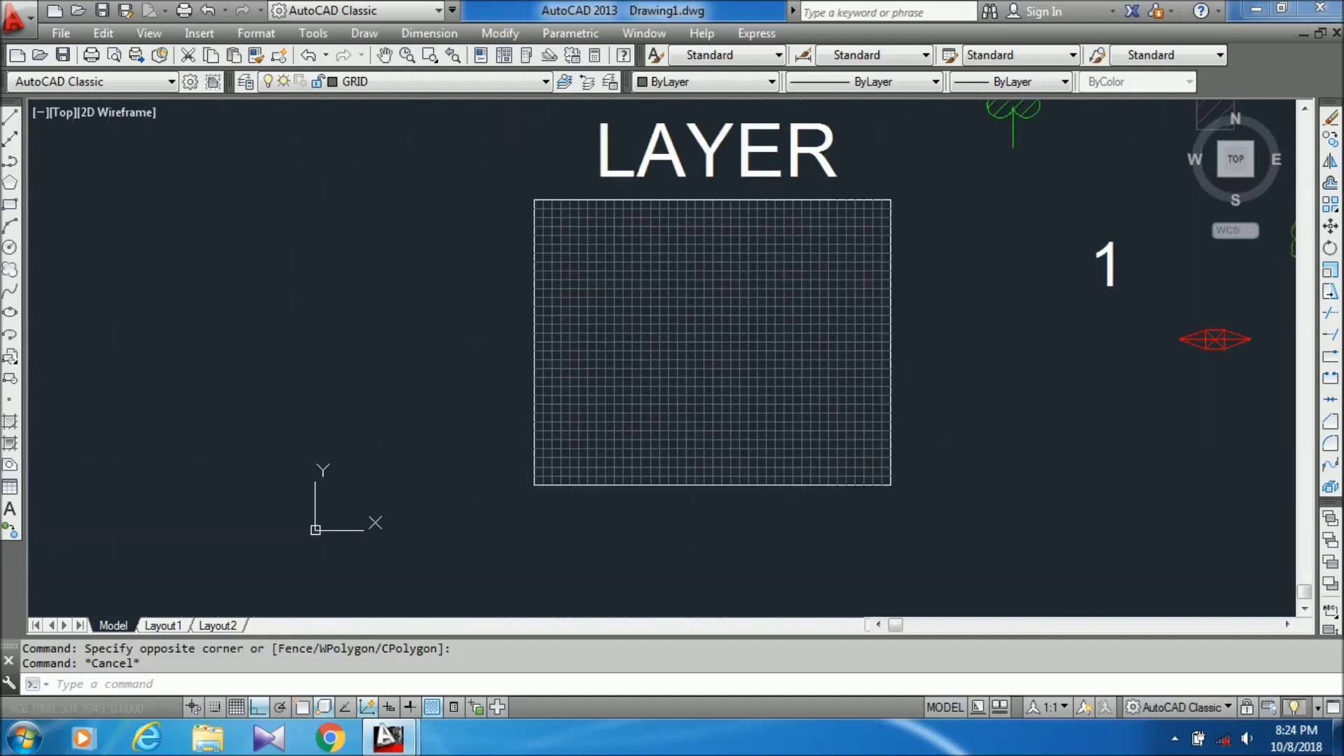
scroll(624, 217, "up", 4)
scroll(481, 203, "up", 4)
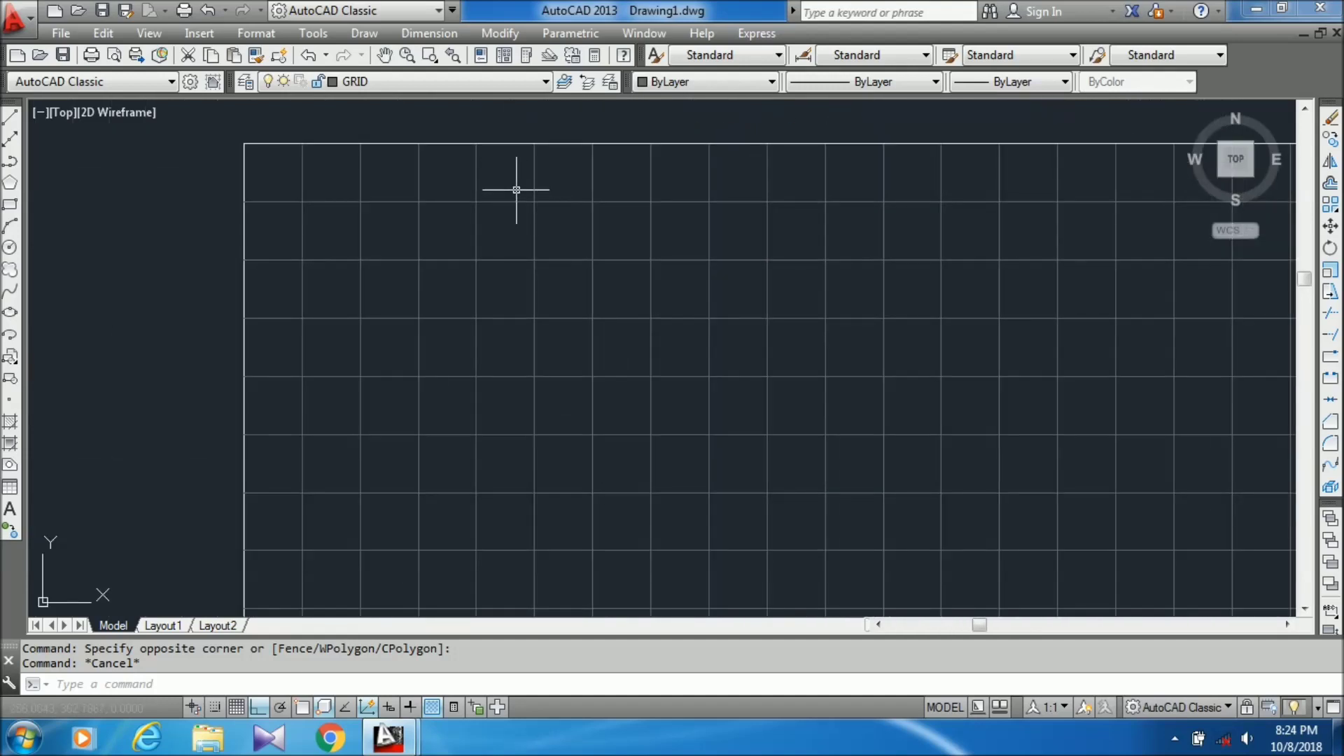
Check the layer of two crossing grid lines, and add the upper-right block of lines to the selection
left_click(483, 82)
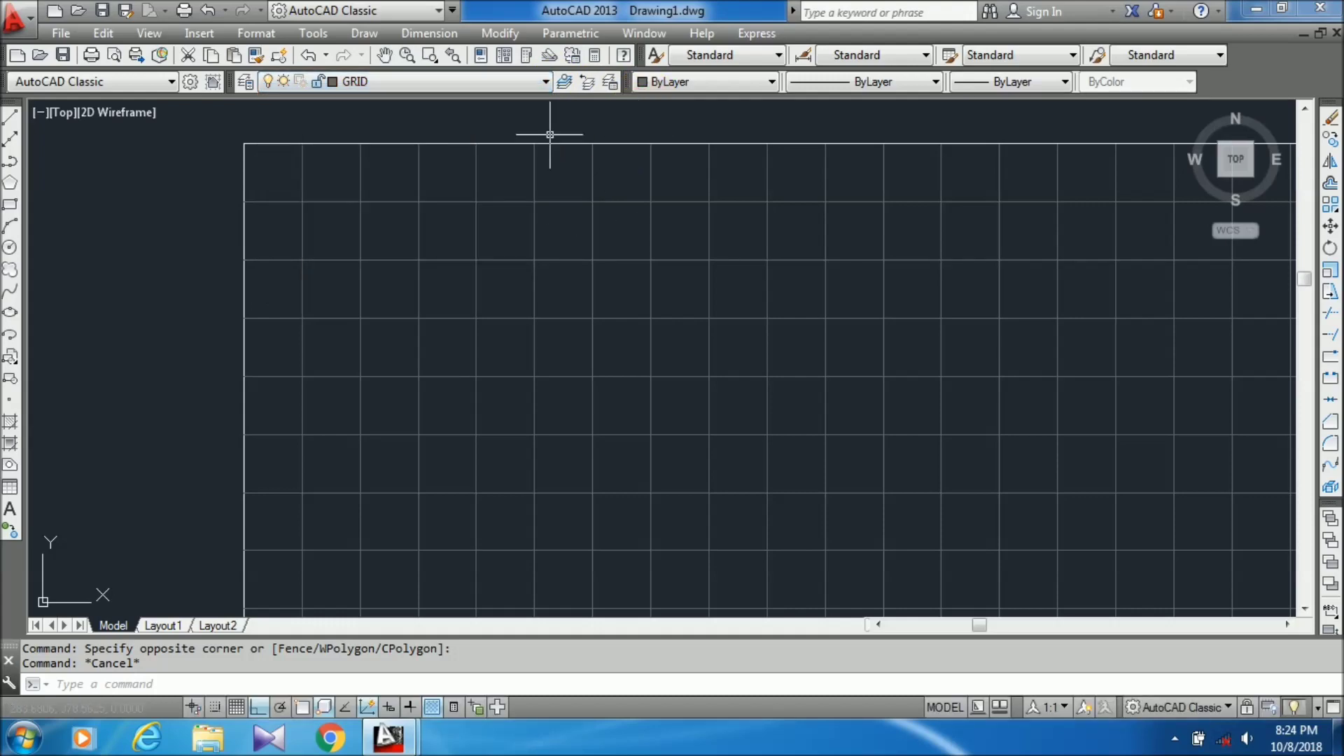
left_click(627, 170)
left_click(539, 219)
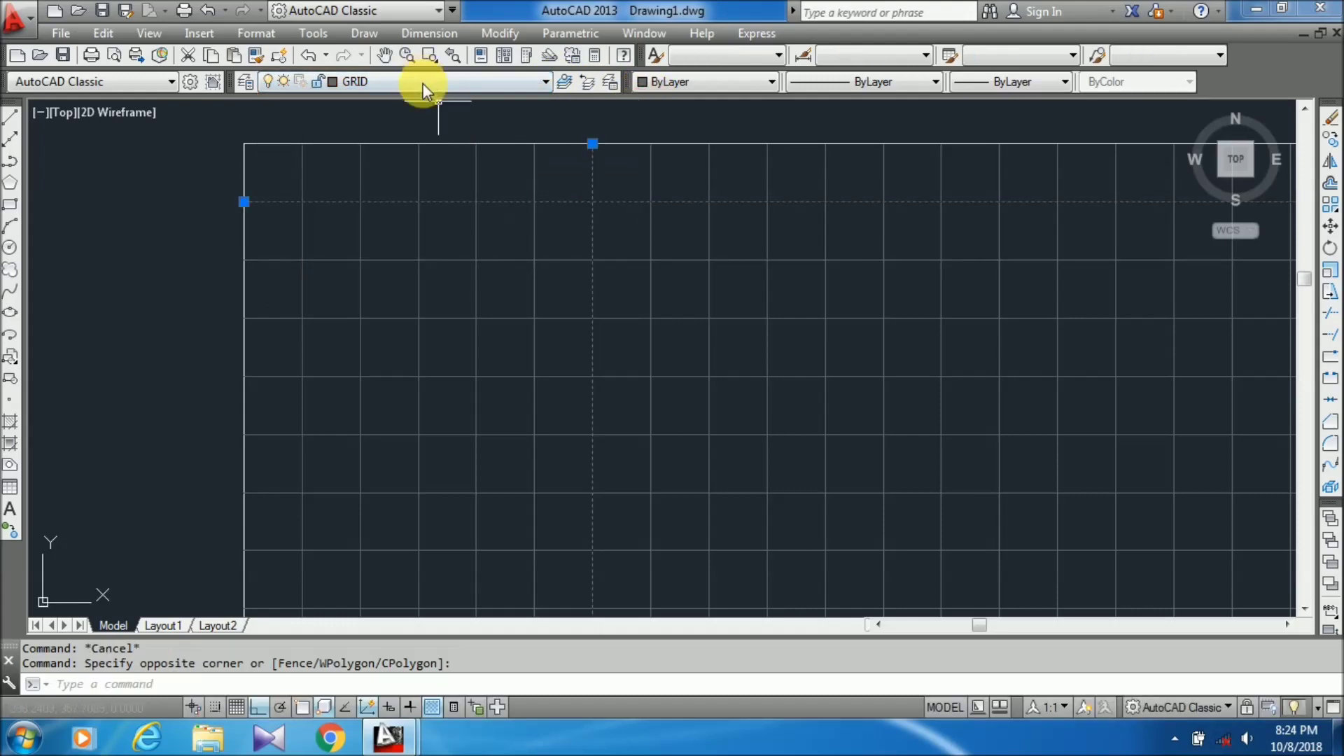
scroll(648, 180, "down", 5)
scroll(870, 168, "up", 4)
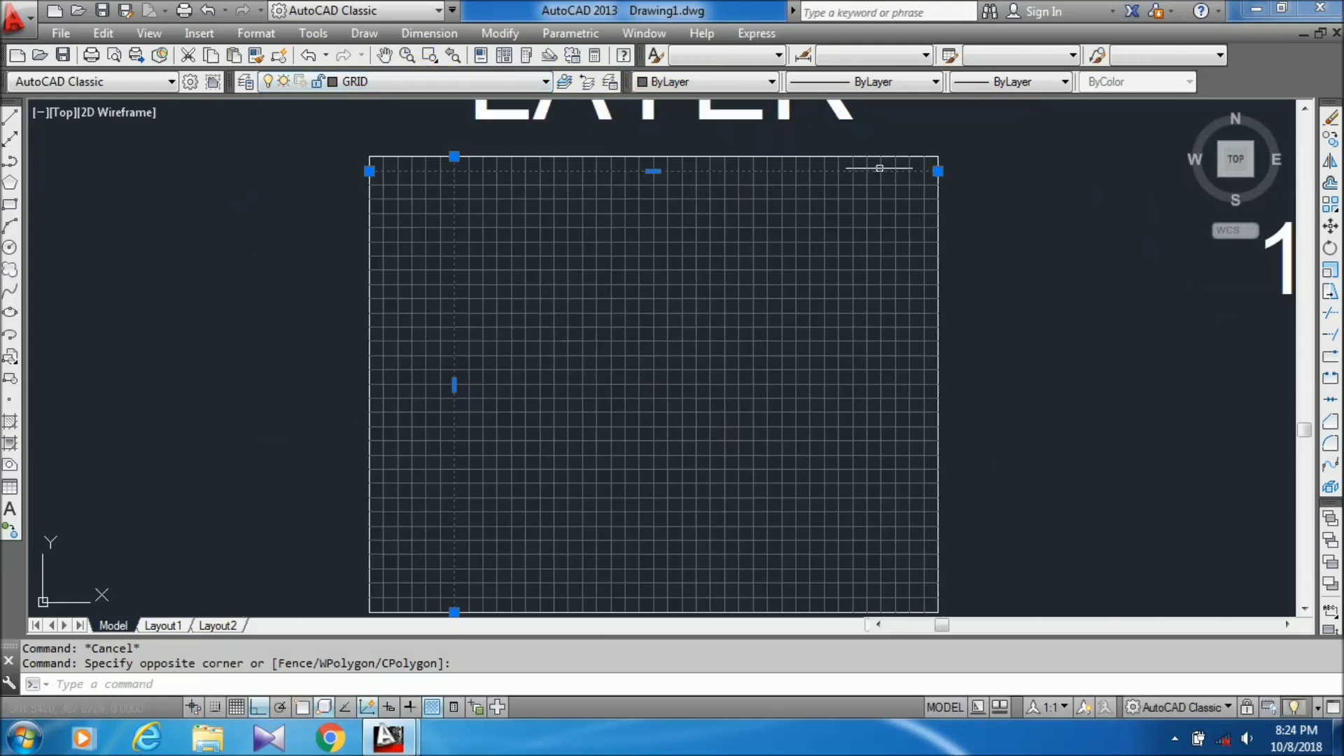
left_click(273, 505)
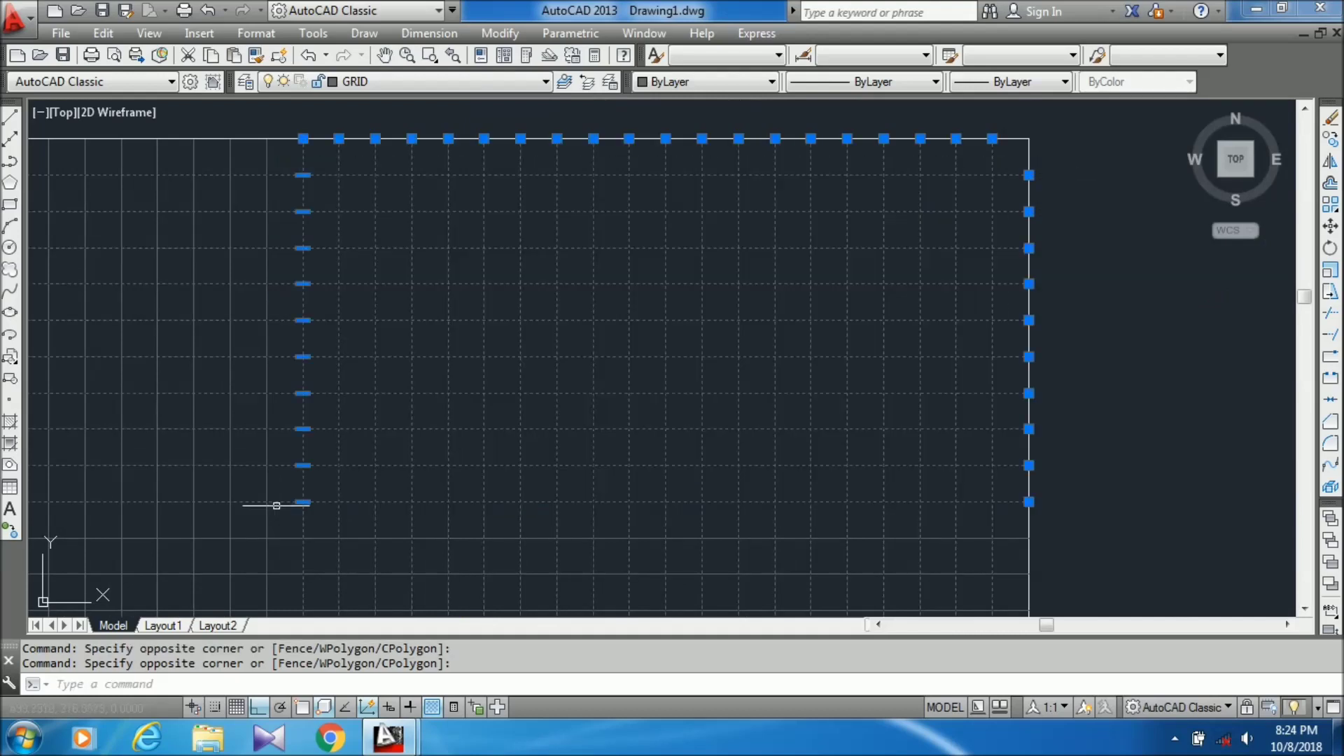
scroll(672, 206, "down", 5)
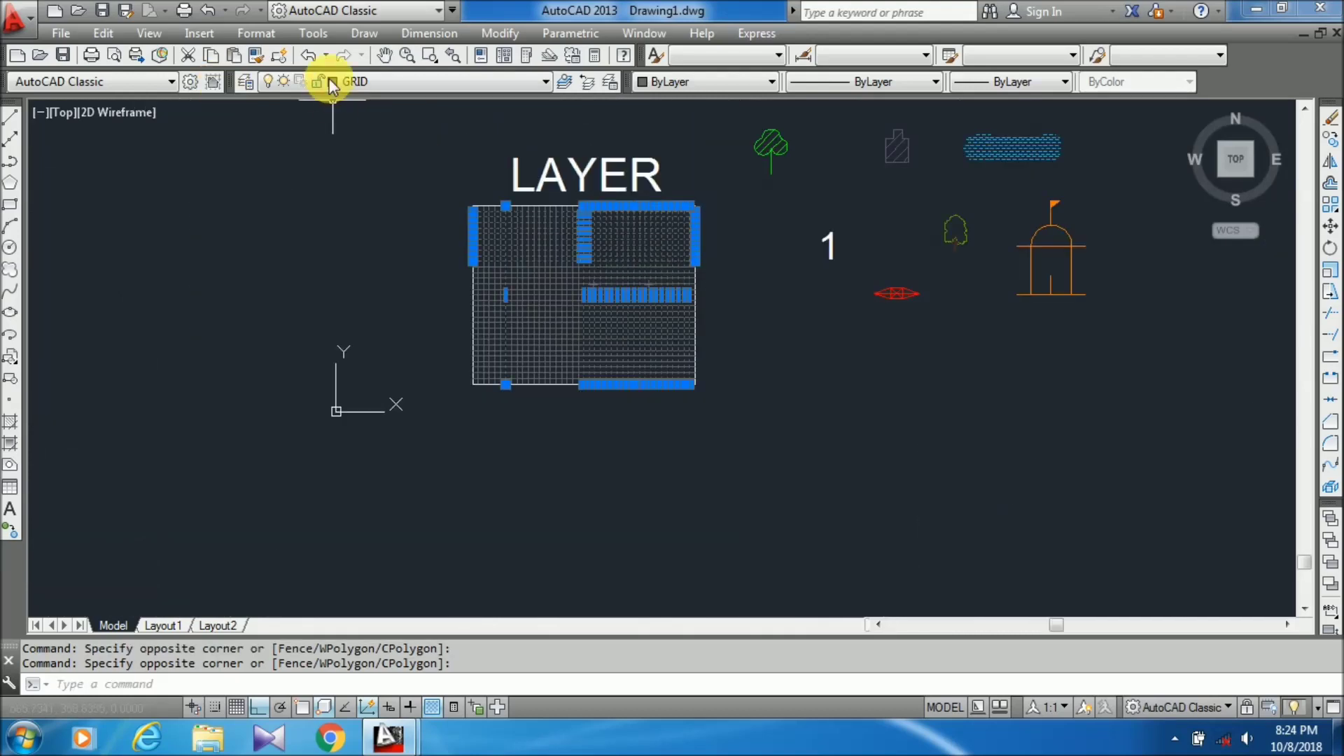
Make DIM the current layer in the Layer Properties Manager and close it
type("A")
key("Return")
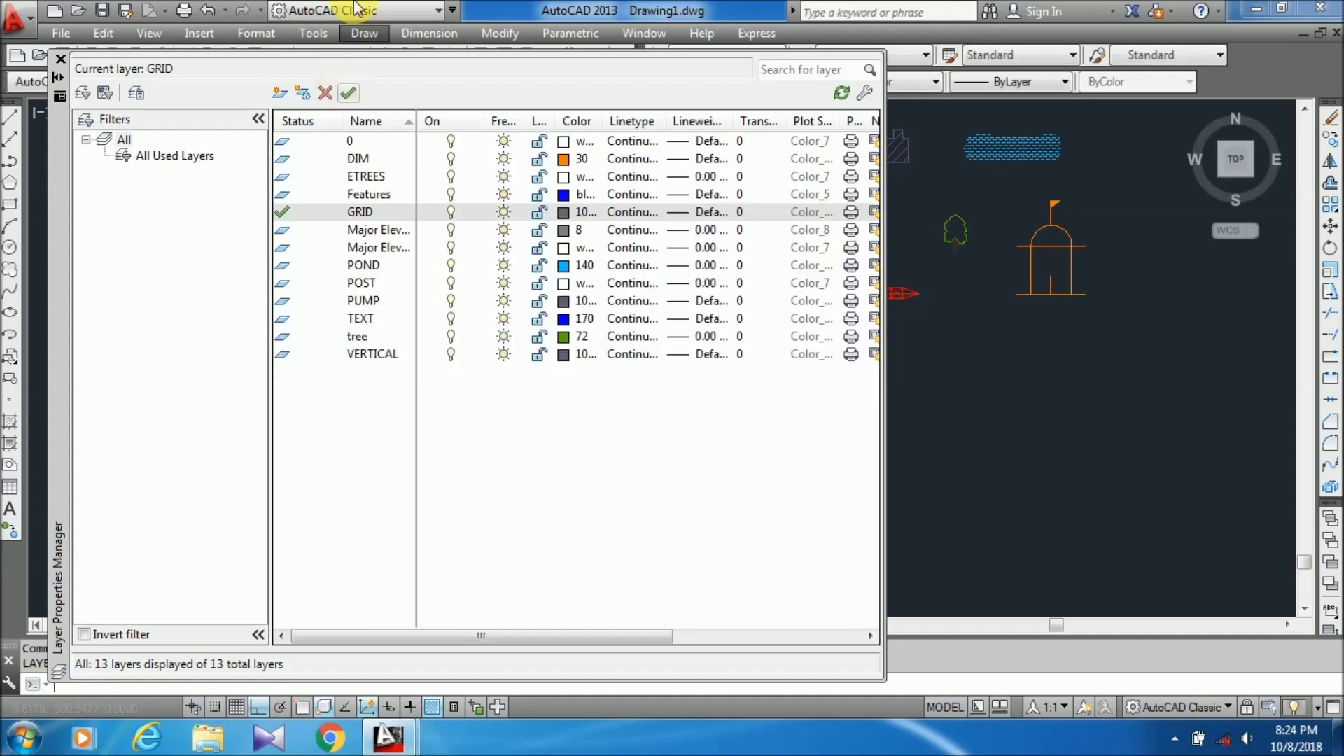
left_click(385, 156)
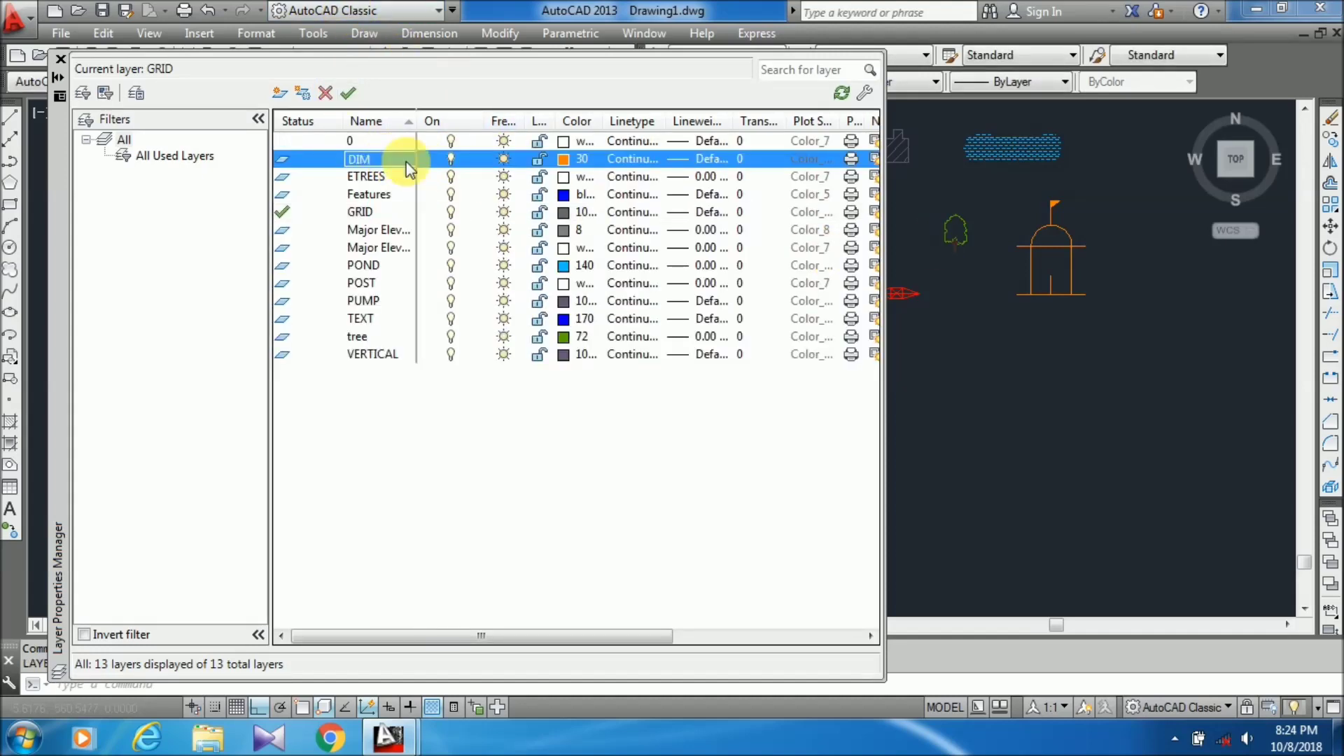
left_click(284, 159)
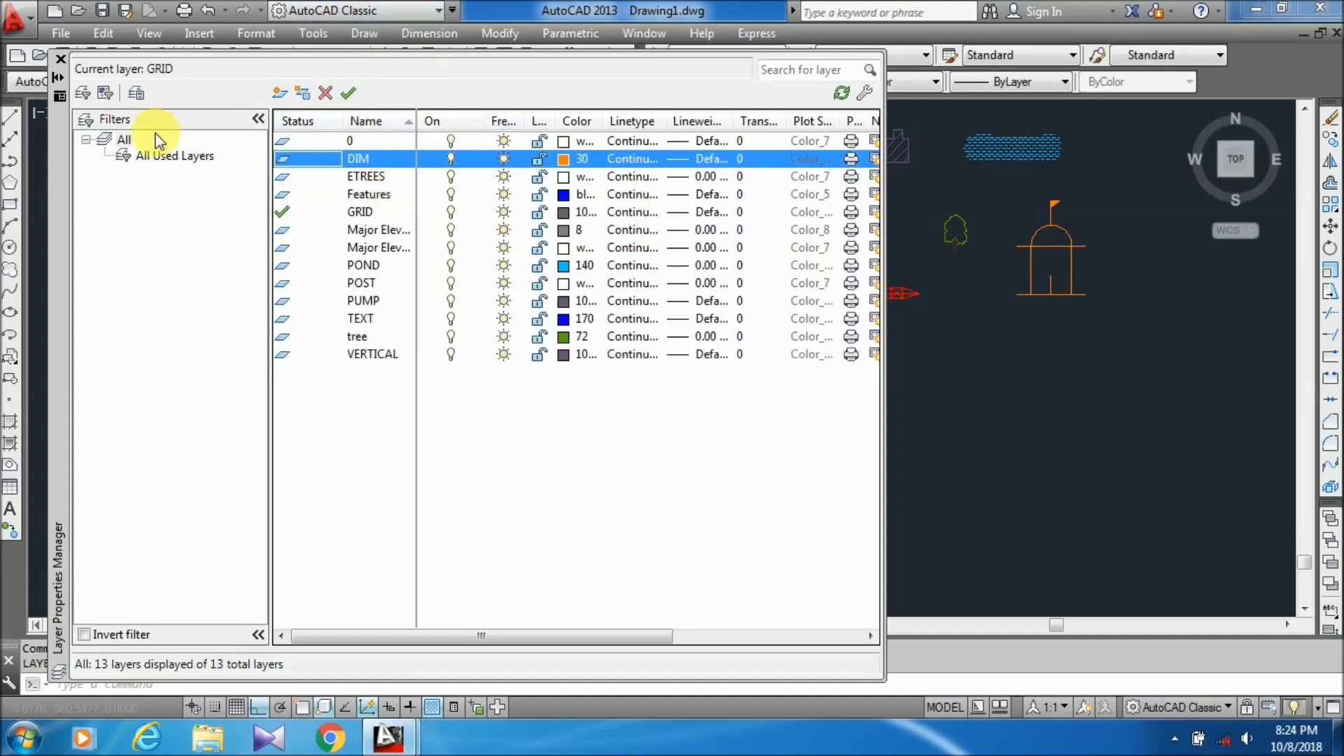
left_click(305, 194)
left_click(285, 162)
left_click(348, 94)
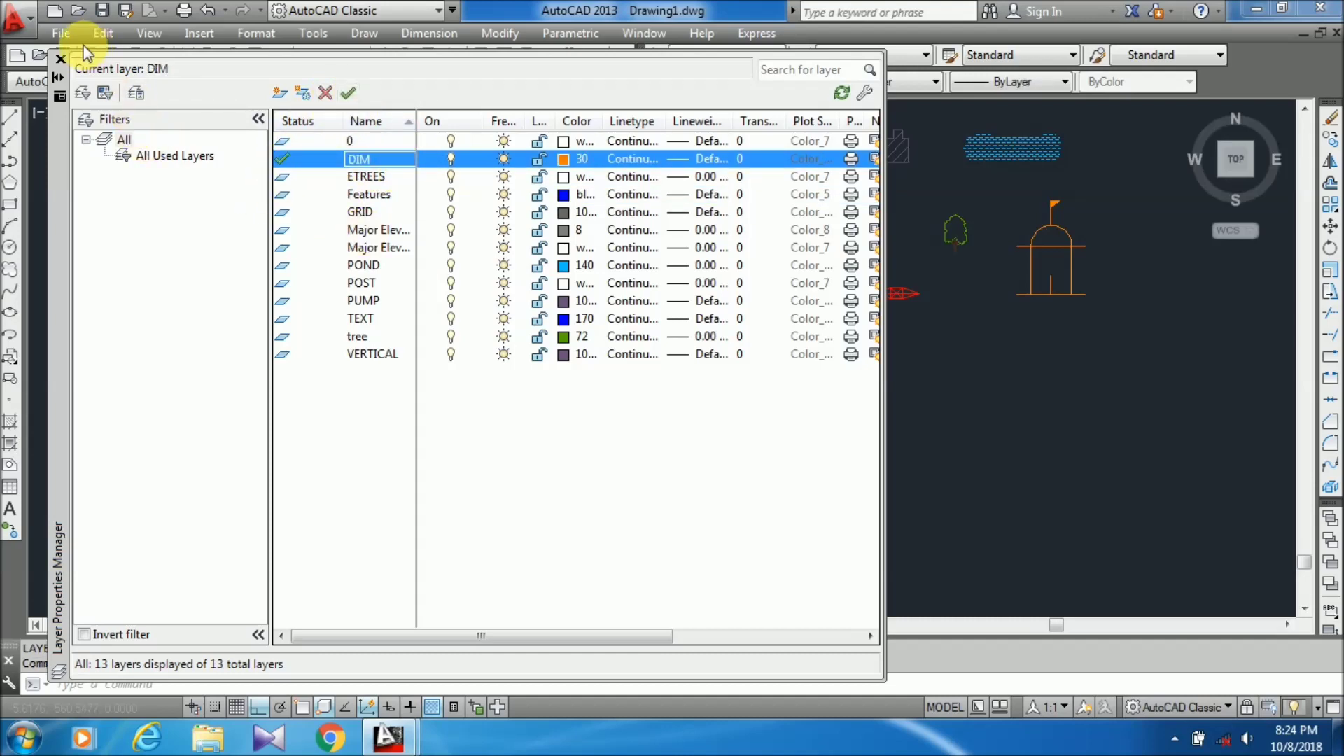
left_click(62, 59)
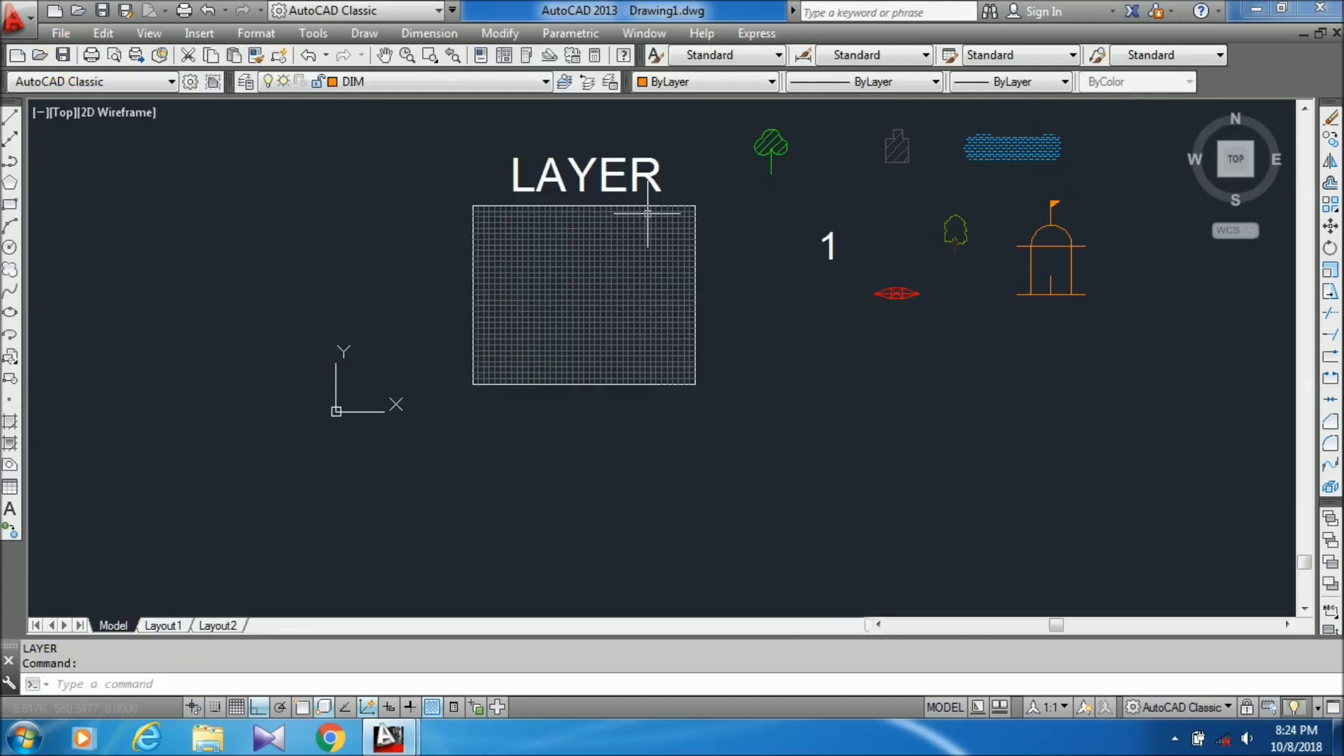
Move the grid lines crossing the grid's upper-right area to the DIM layer and deselect them
scroll(647, 213, "up", 4)
left_click(758, 208)
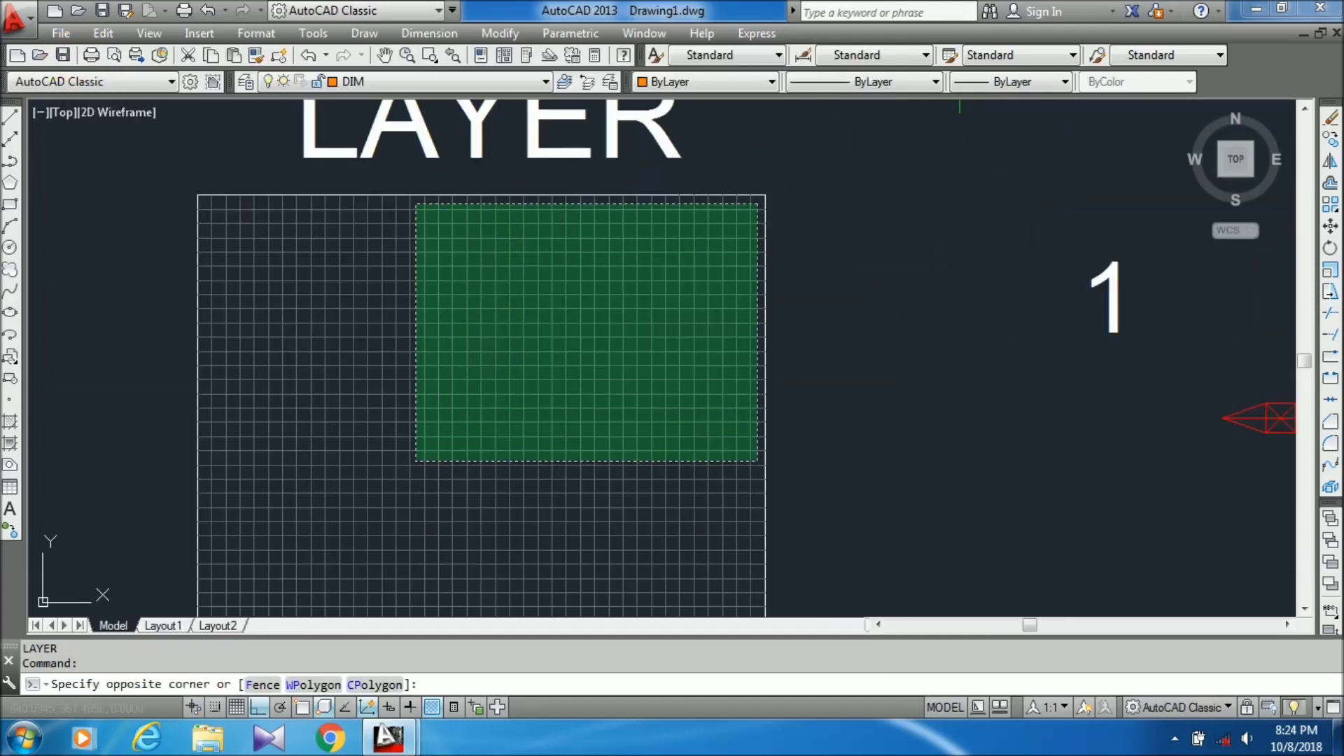
left_click(414, 463)
left_click(475, 81)
left_click(364, 129)
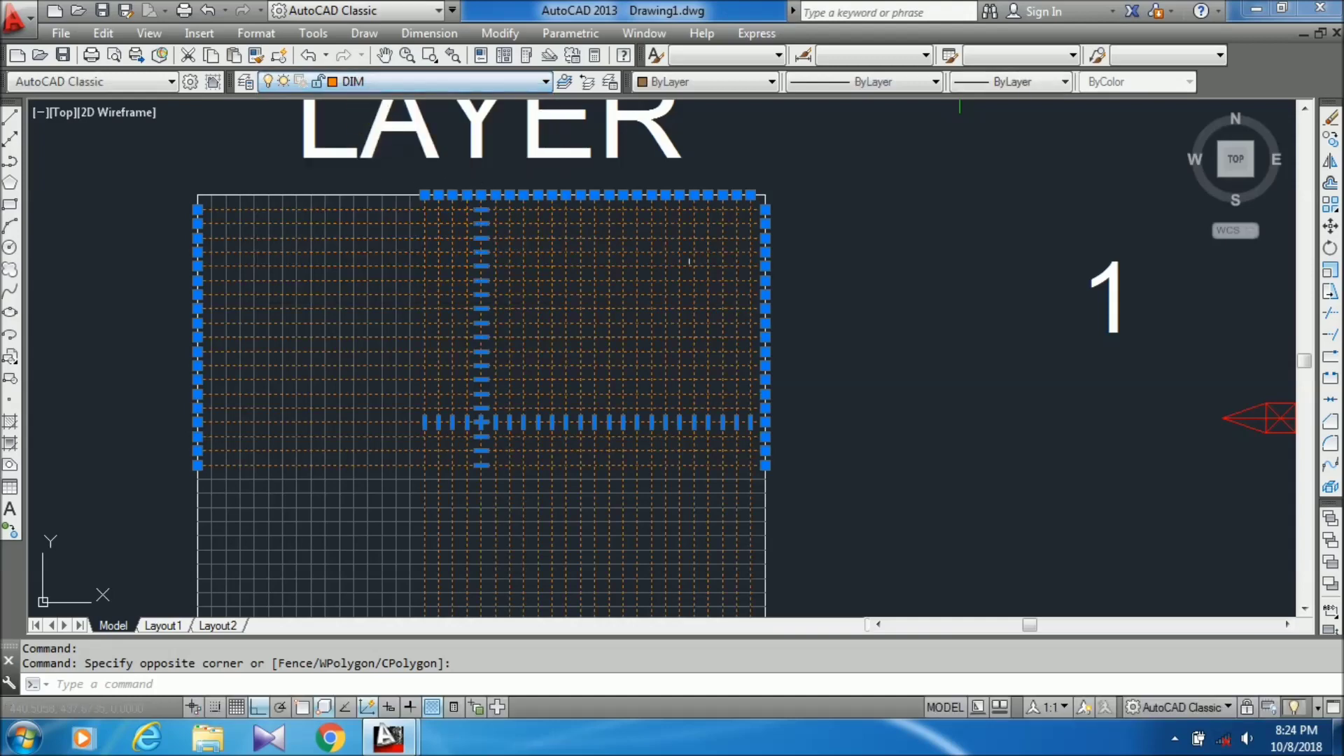
key("Escape")
Select some of the orange grid lines to check their layer, deselect them, and examine the whole grid
scroll(770, 203, "down", 4)
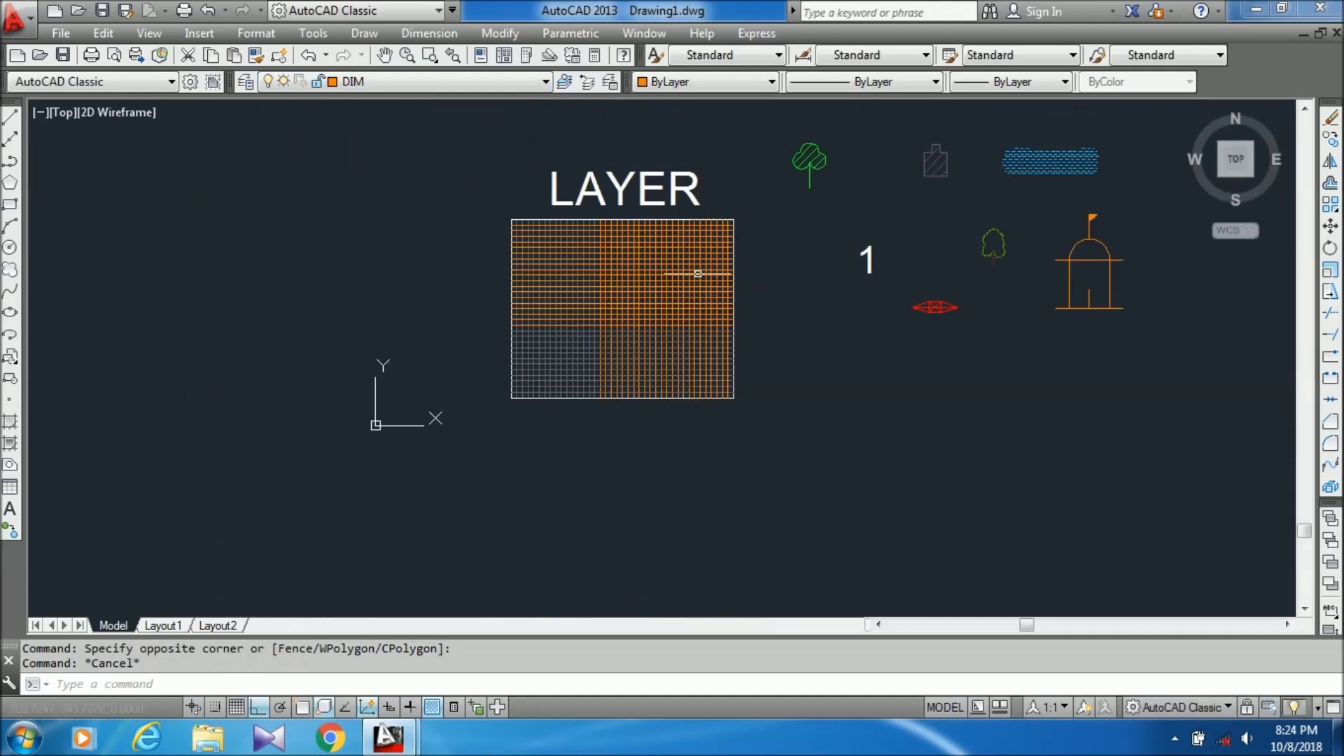
scroll(631, 261, "up", 4)
scroll(733, 202, "down", 4)
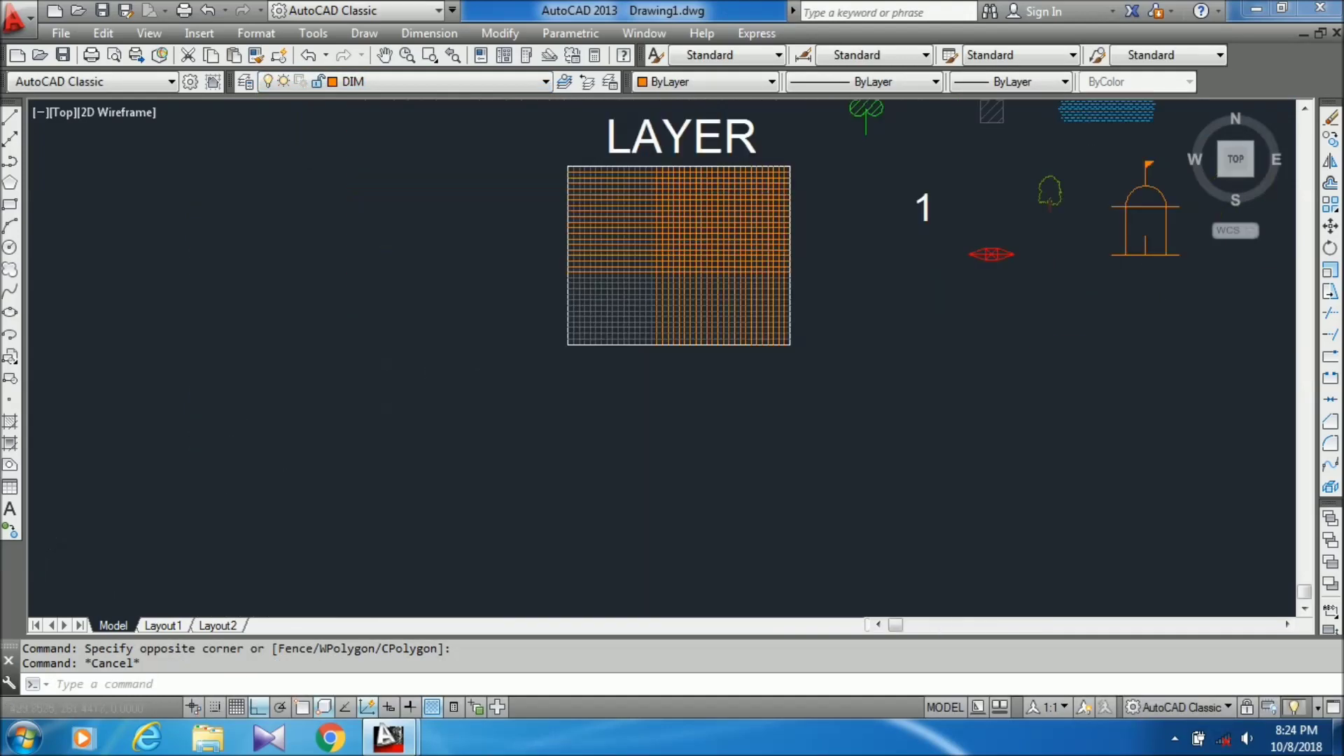
scroll(742, 196, "up", 4)
left_click(747, 195)
left_click(601, 324)
scroll(721, 183, "down", 2)
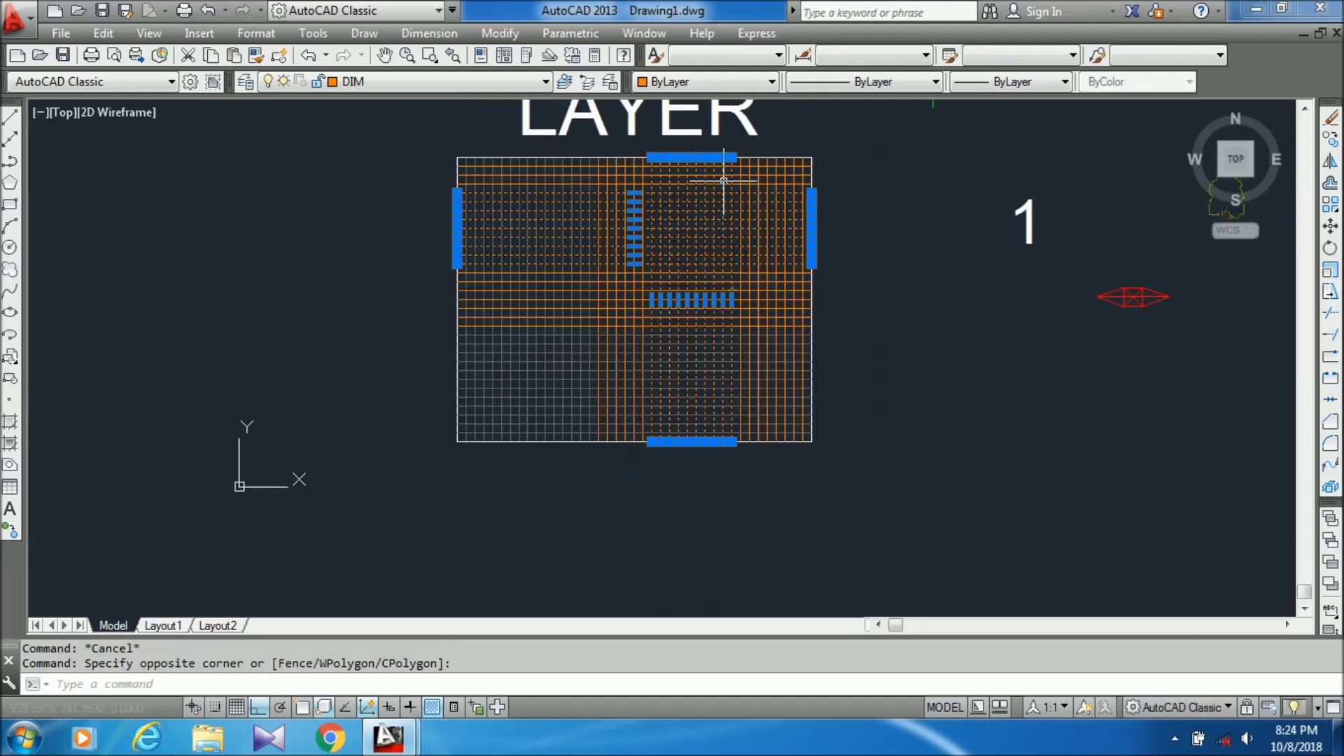
key("Escape")
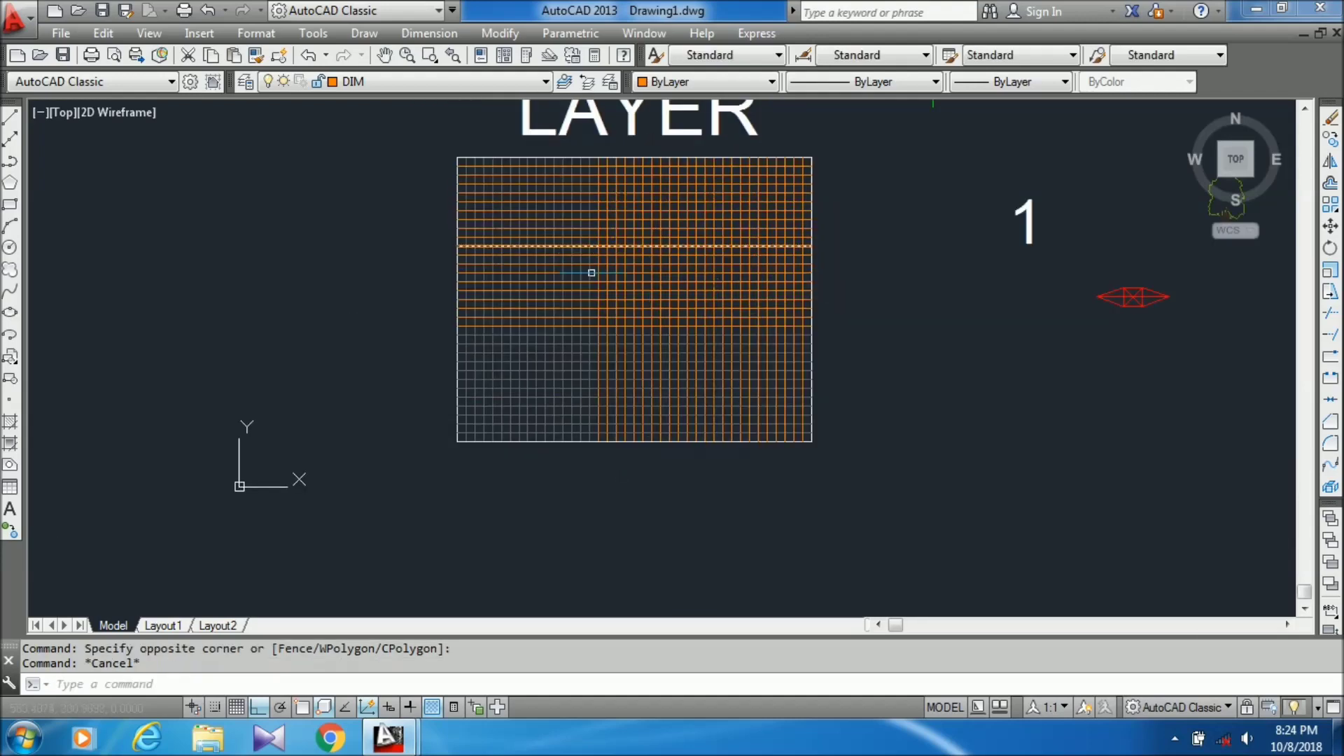
scroll(588, 280, "down", 3)
scroll(728, 189, "up", 6)
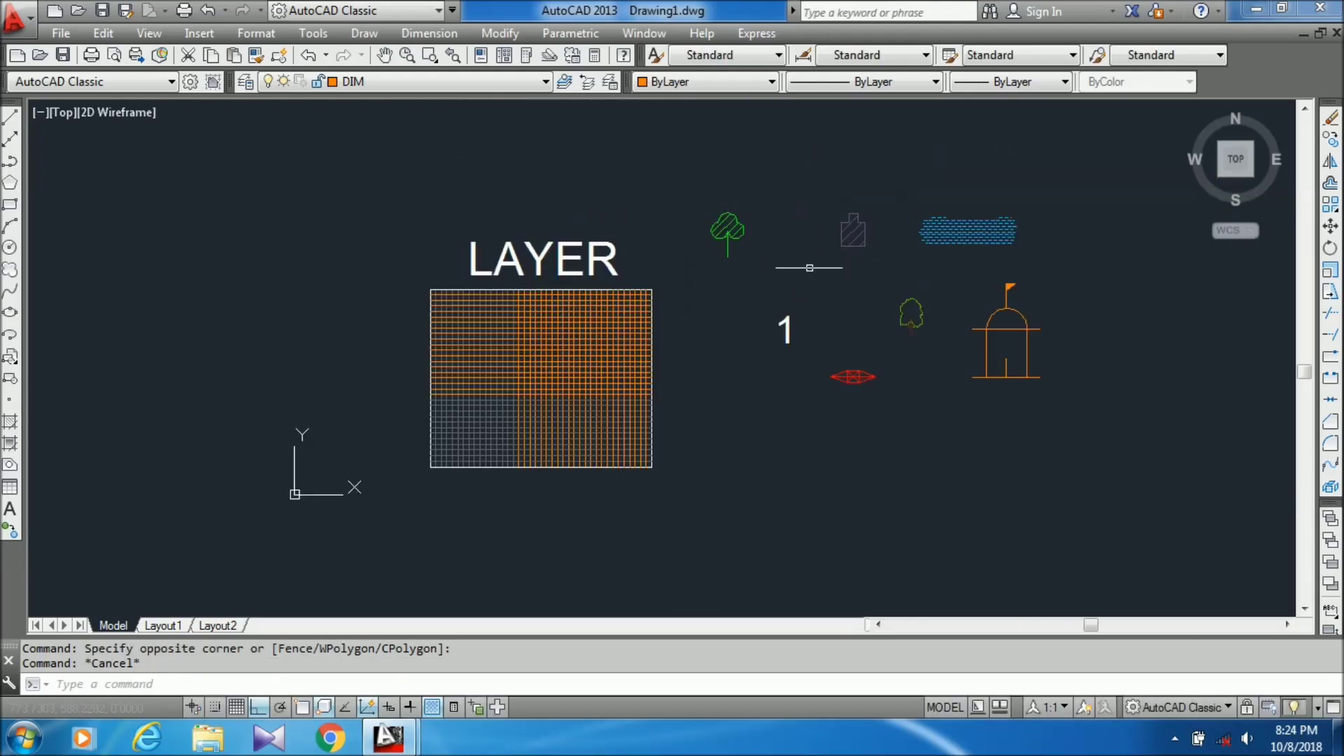
Select the bright green hatched tree symbol to check its layer, and deselect it
left_click(710, 156)
left_click(516, 339)
scroll(525, 301, "down", 6)
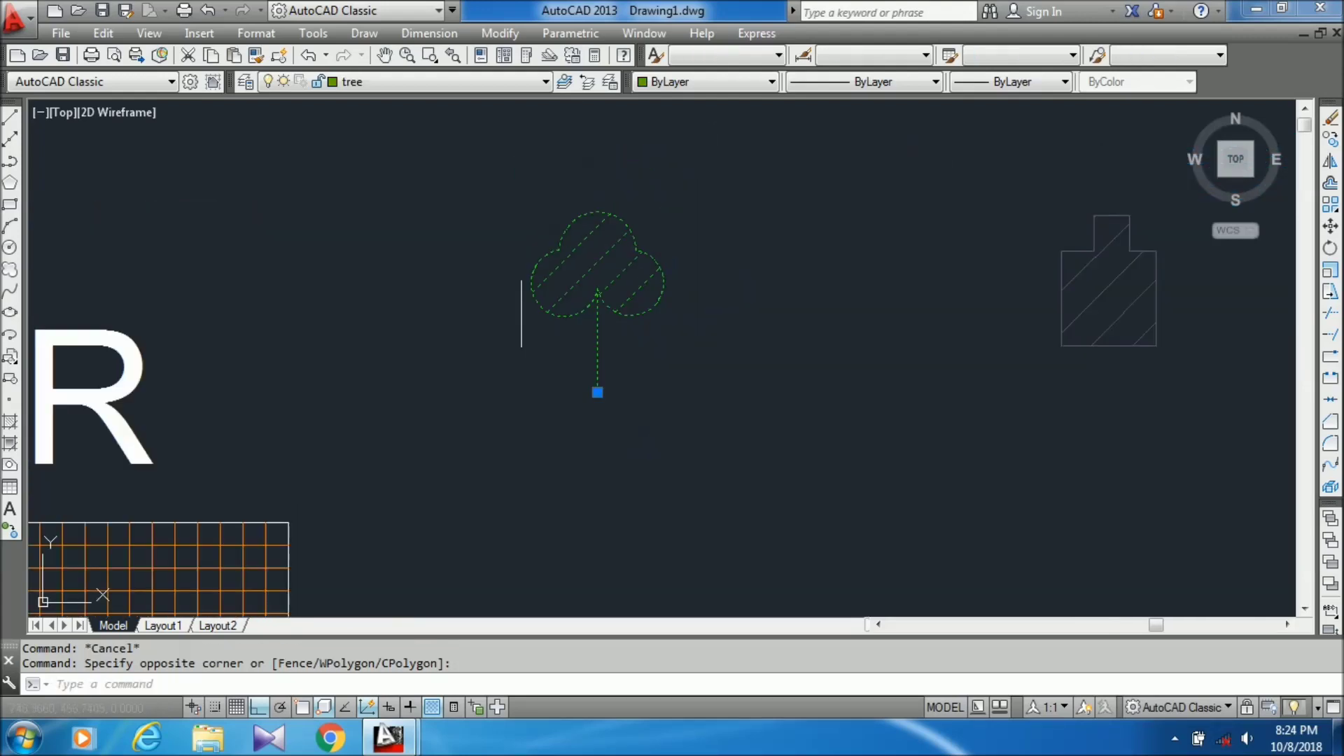
scroll(645, 306, "up", 2)
scroll(450, 309, "up", 4)
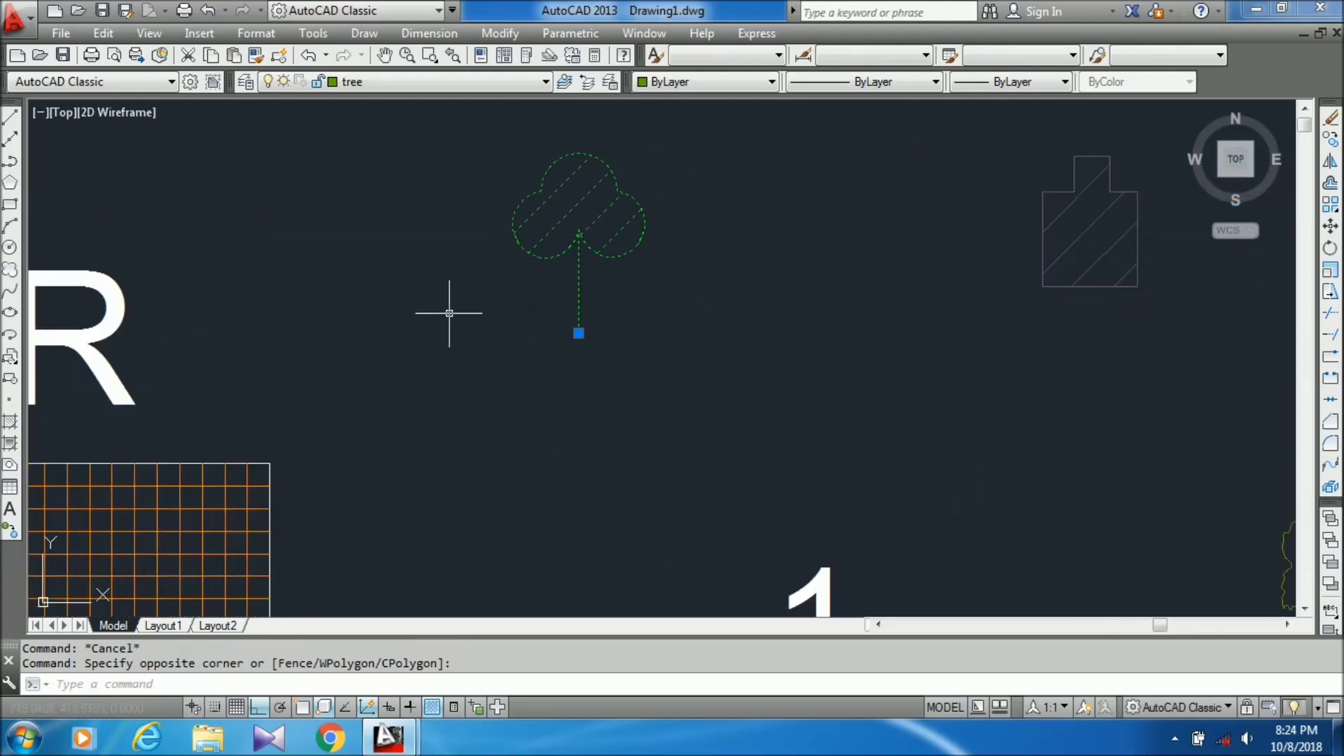
scroll(450, 312, "down", 4)
key("Escape")
Select the hatched pump symbol and the blue pond hatch separately to check their layers, deselecting each one
left_click(726, 211)
left_click(666, 324)
key("Escape")
left_click(871, 219)
left_click(715, 351)
key("Escape")
left_click(941, 226)
left_click(832, 330)
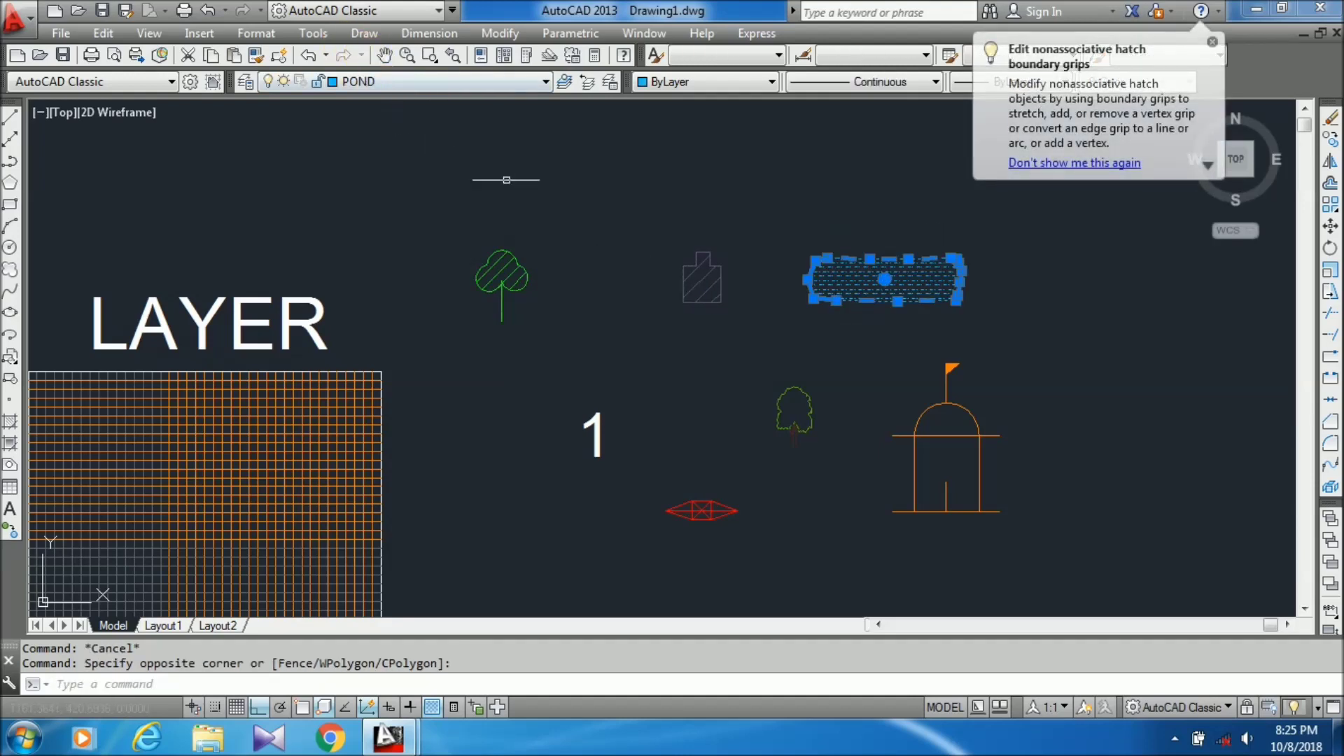
key("Escape")
Check the layers of the domed building with the flag, the small tree, and the red symbol, and clear the selection
left_click(954, 518)
left_click(893, 490)
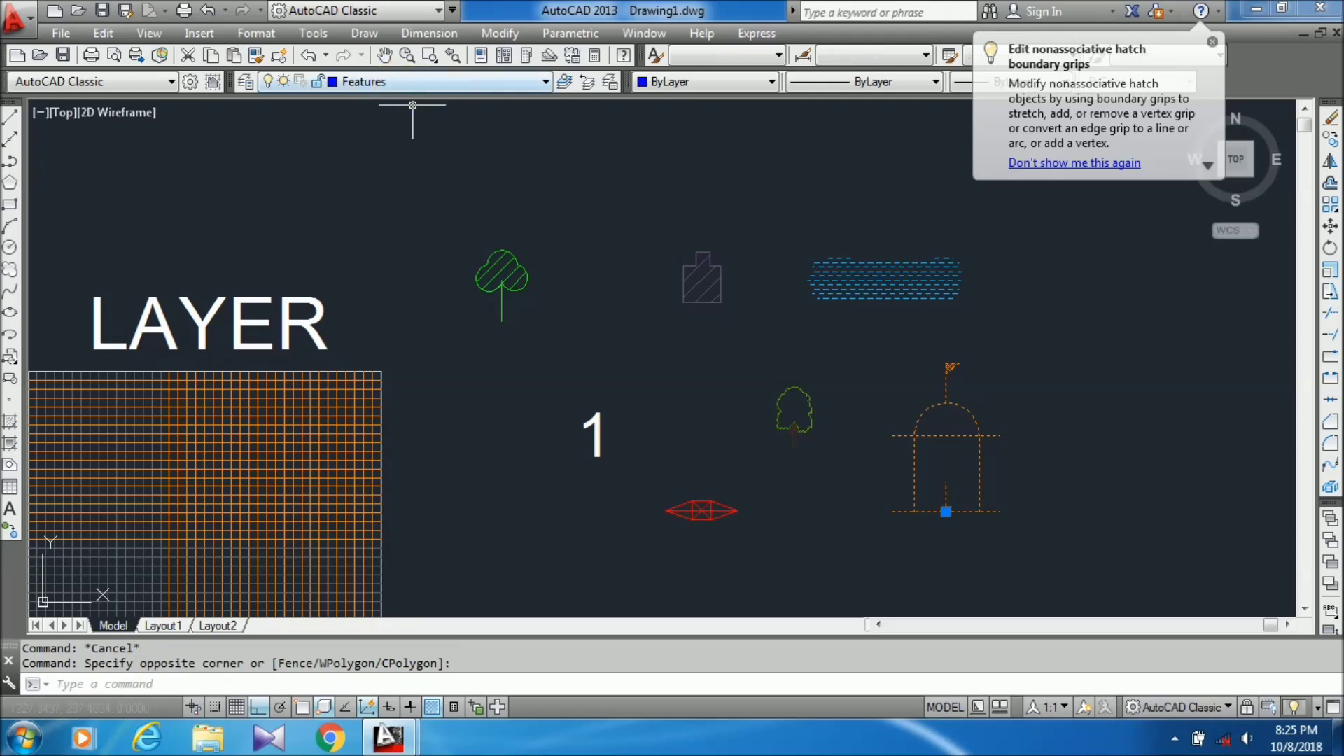
scroll(653, 203, "down", 2)
scroll(757, 324, "up", 2)
left_click(758, 313)
left_click(693, 388)
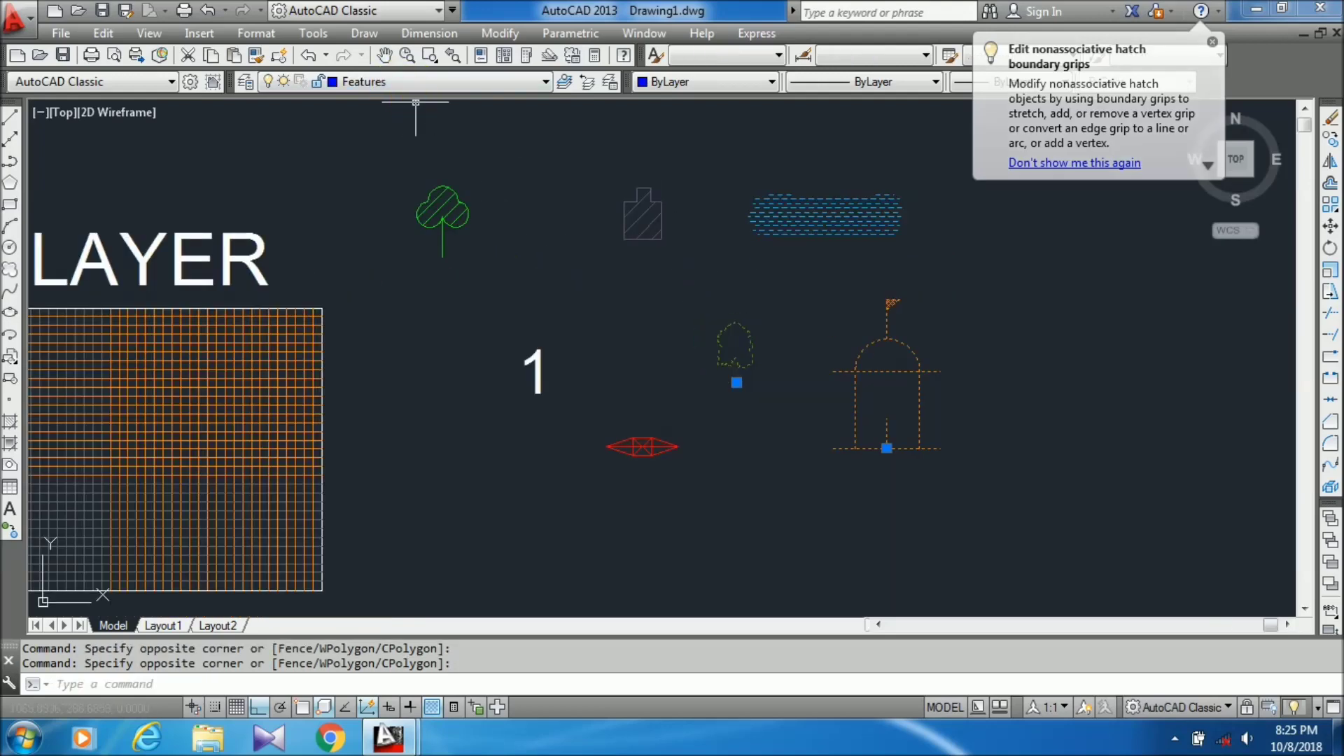
left_click(637, 456)
key("Escape")
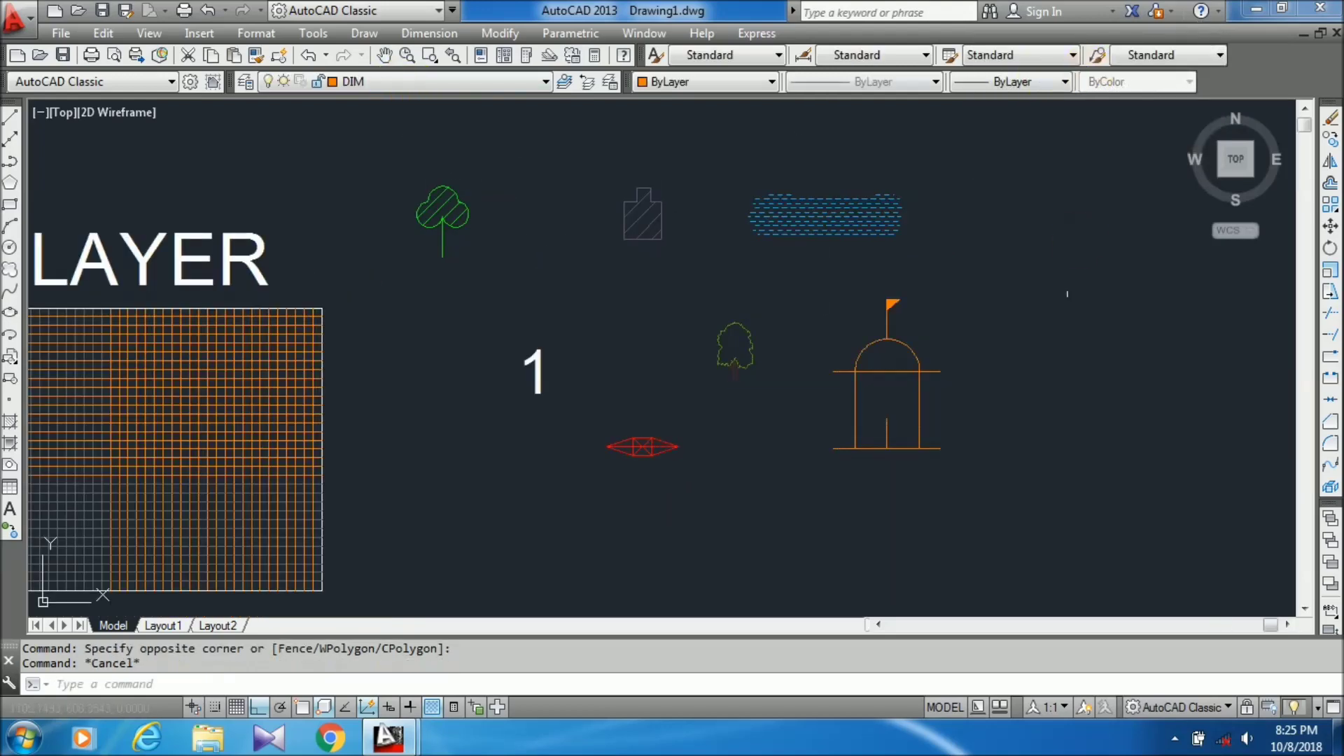
Review the drawing's layer list and the DIM layer's properties in the Layer Properties Manager, and close it
scroll(938, 292, "down", 2)
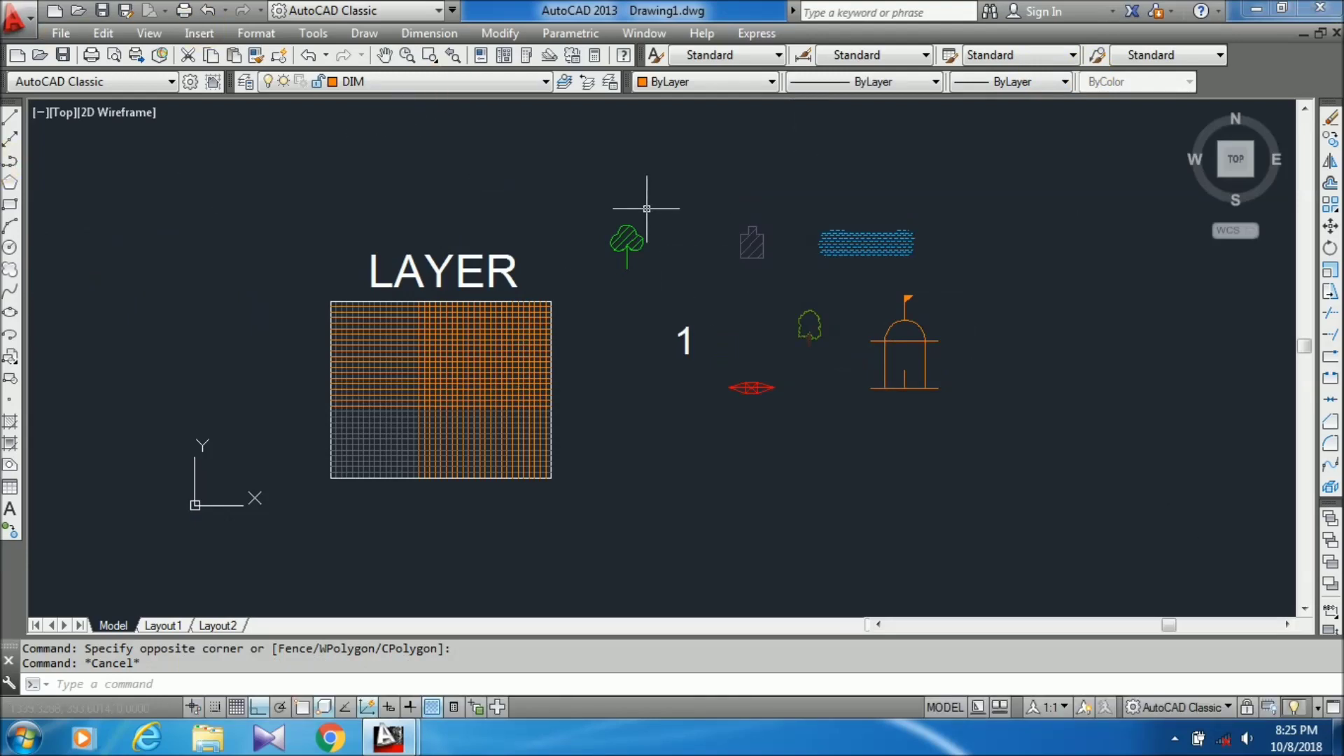
left_click(520, 87)
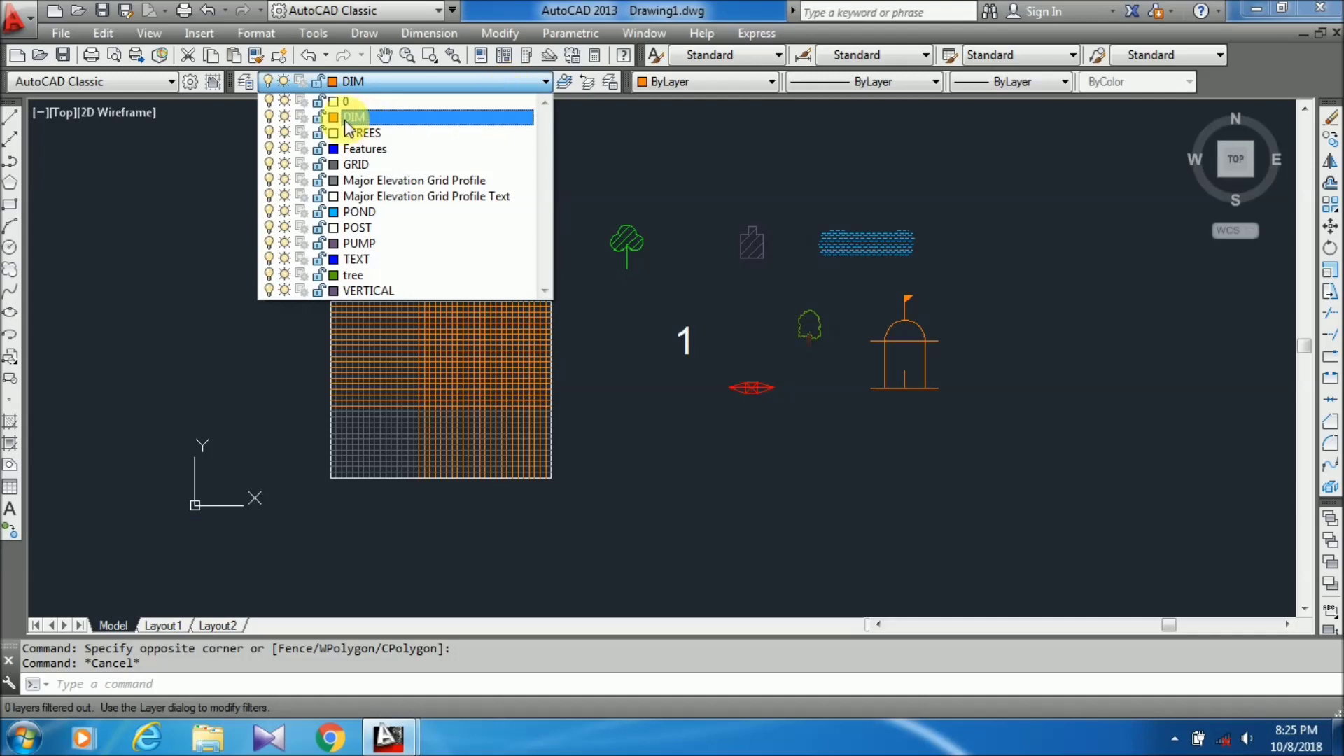
type("L")
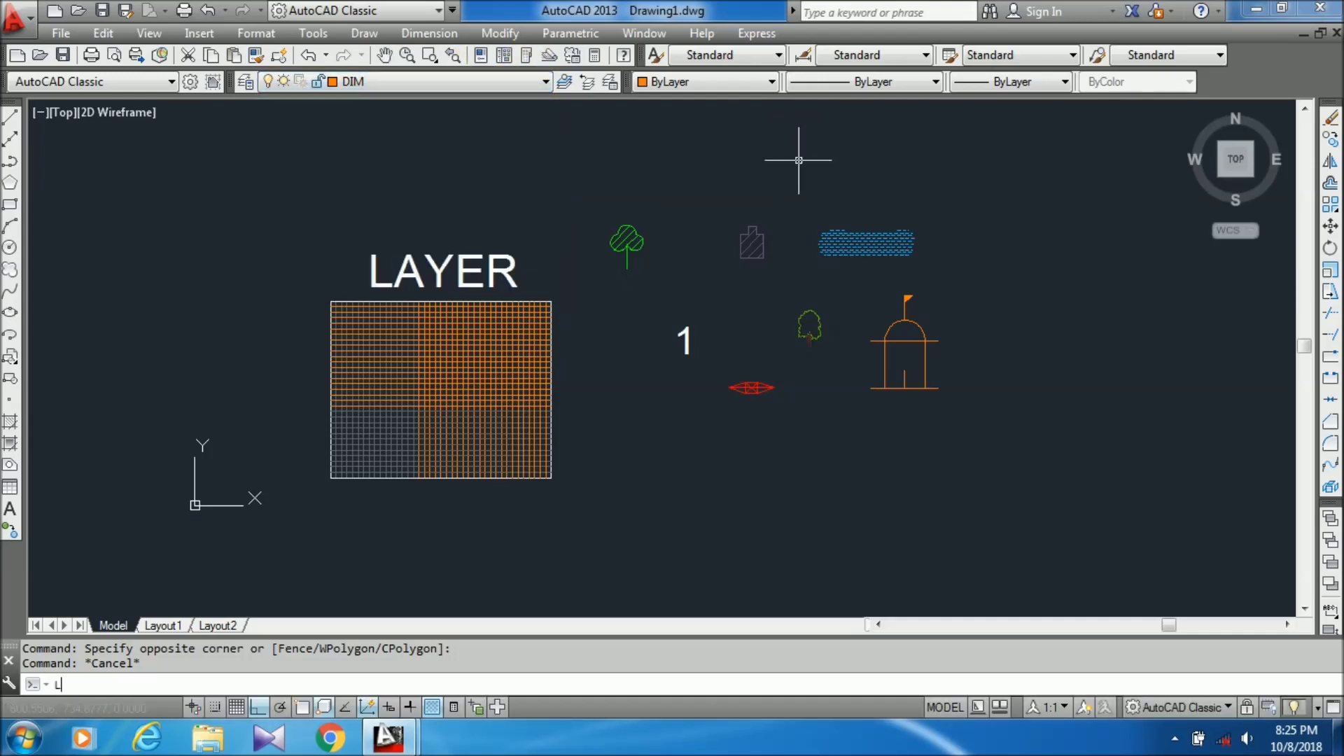
type("A")
key("Return")
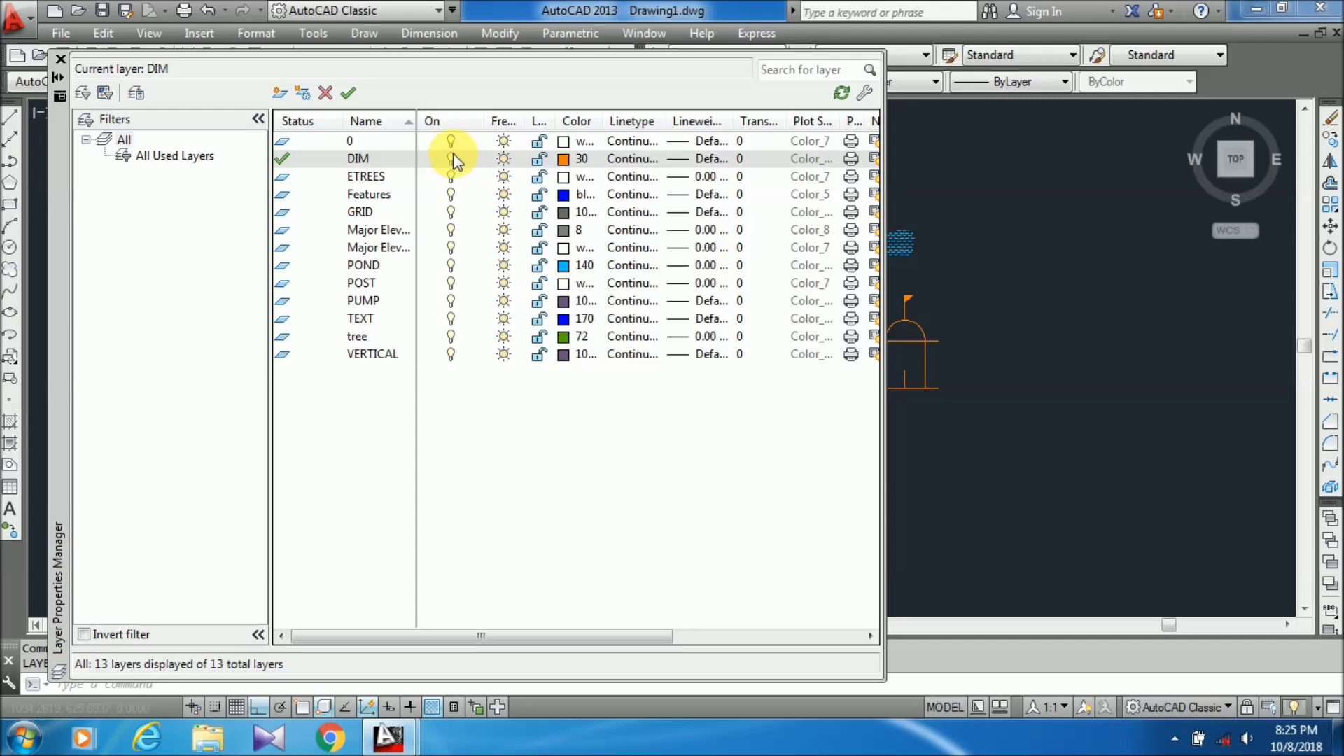
left_click(62, 59)
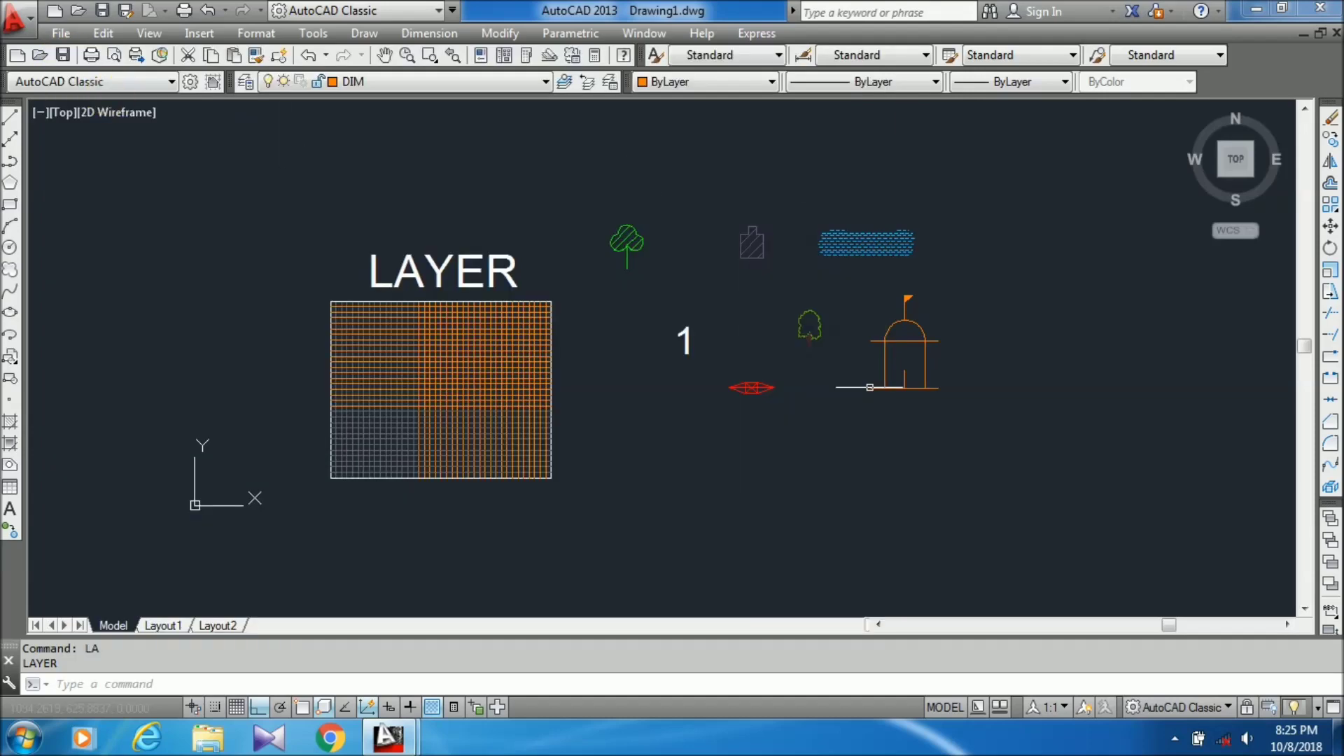
Examine the orange DIM lines across the grid, both close up and as a whole
scroll(601, 350, "up", 5)
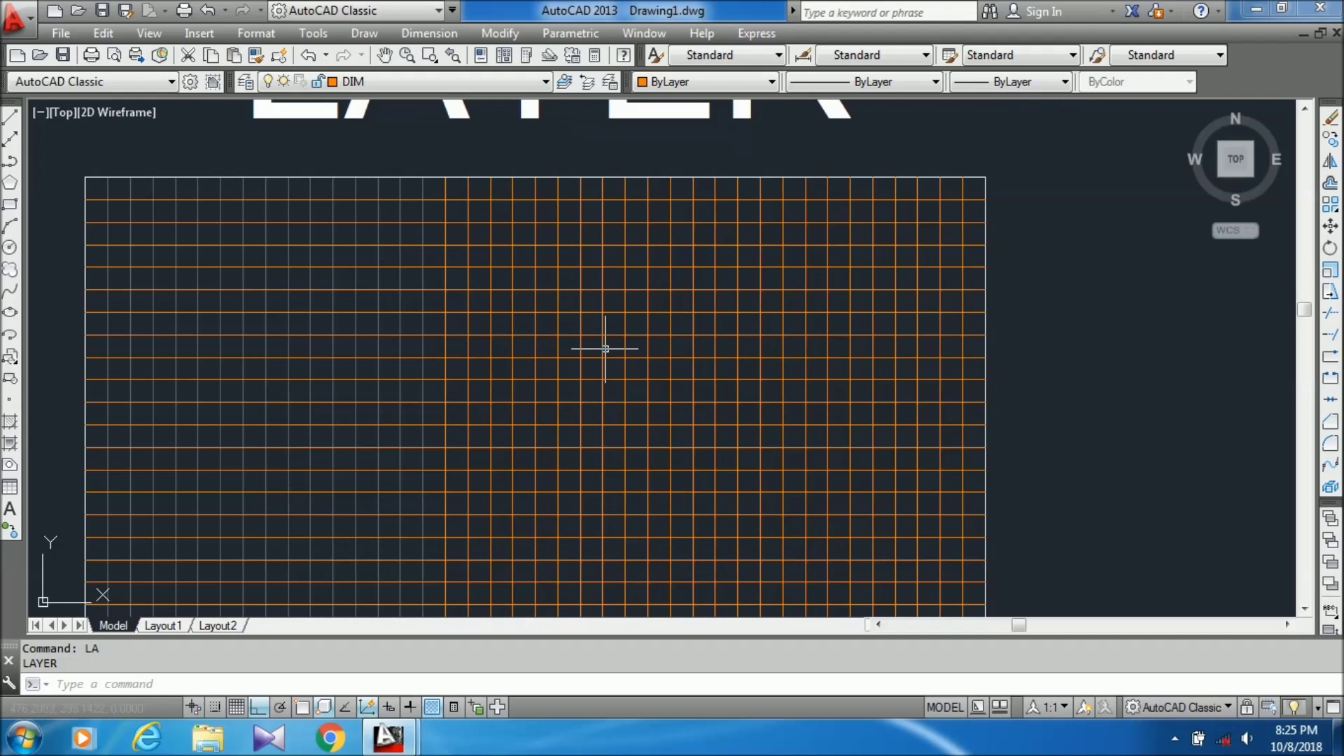
scroll(604, 349, "down", 3)
scroll(605, 348, "up", 3)
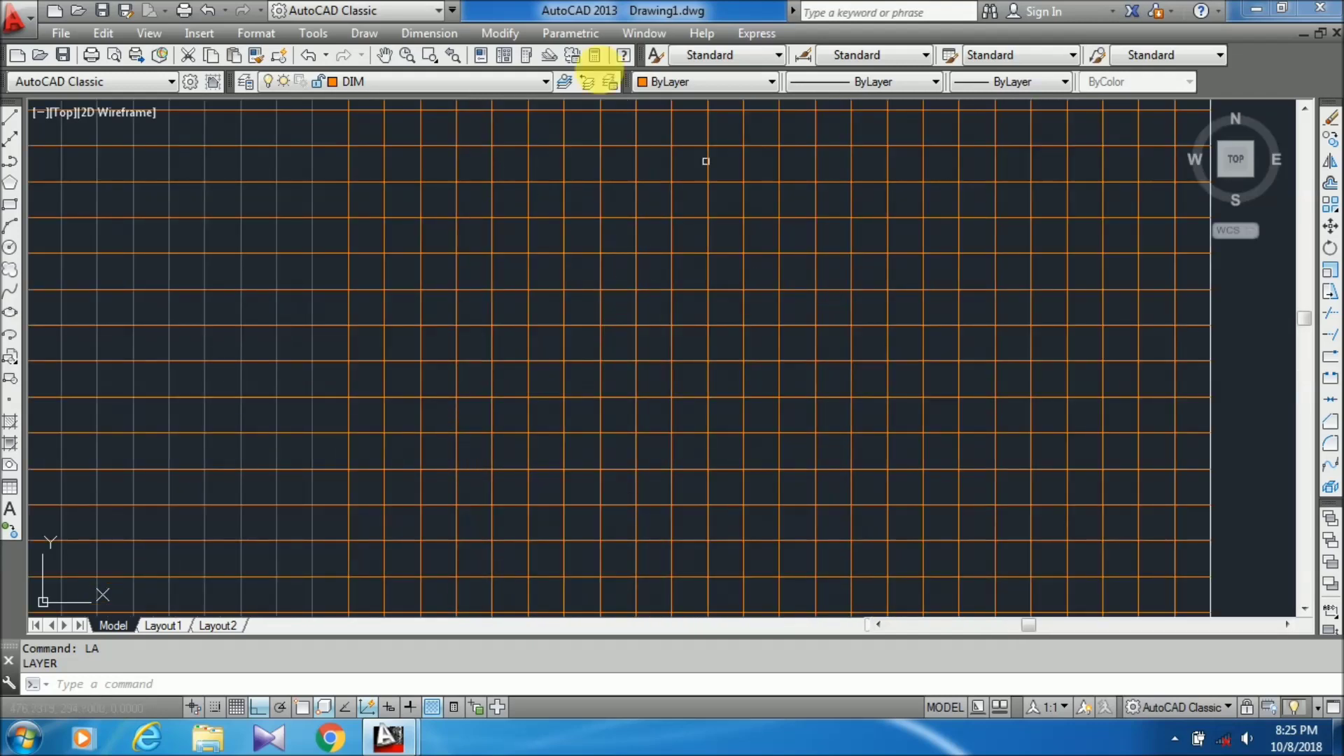
scroll(630, 161, "down", 5)
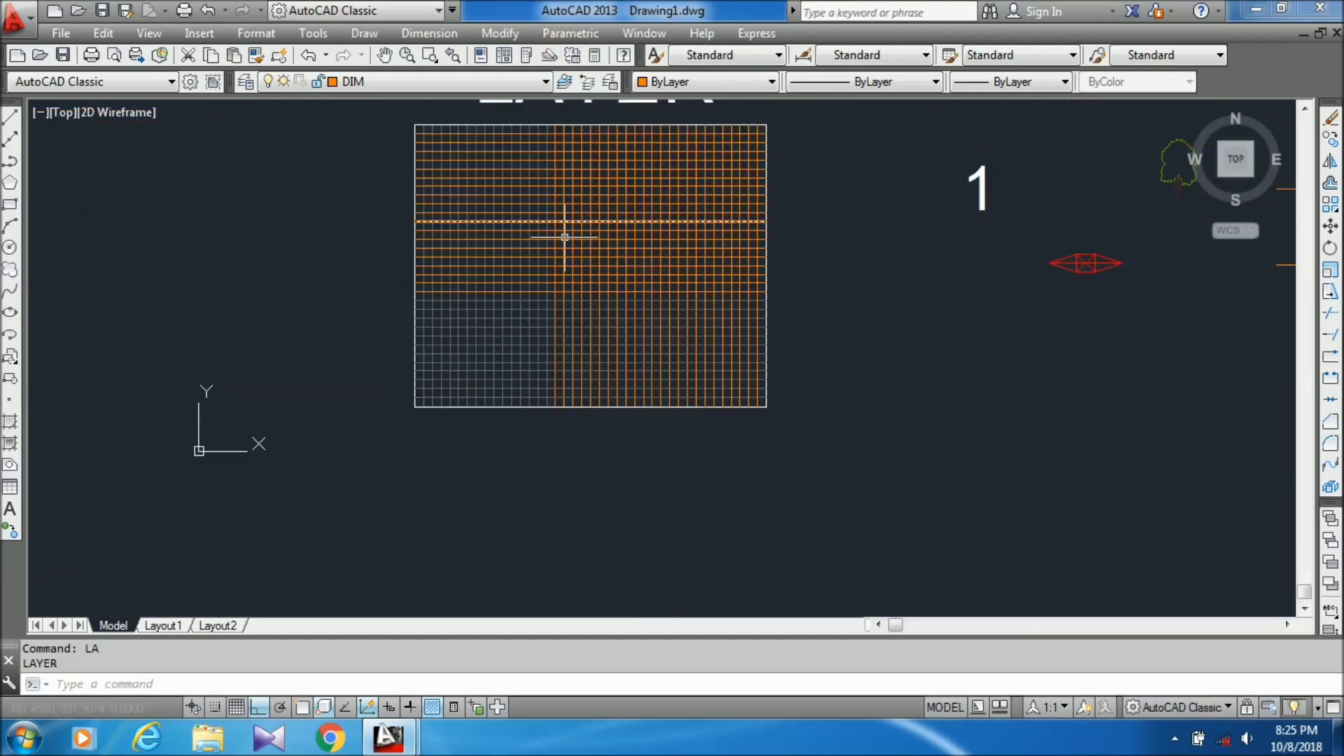
scroll(651, 150, "up", 5)
scroll(643, 187, "down", 4)
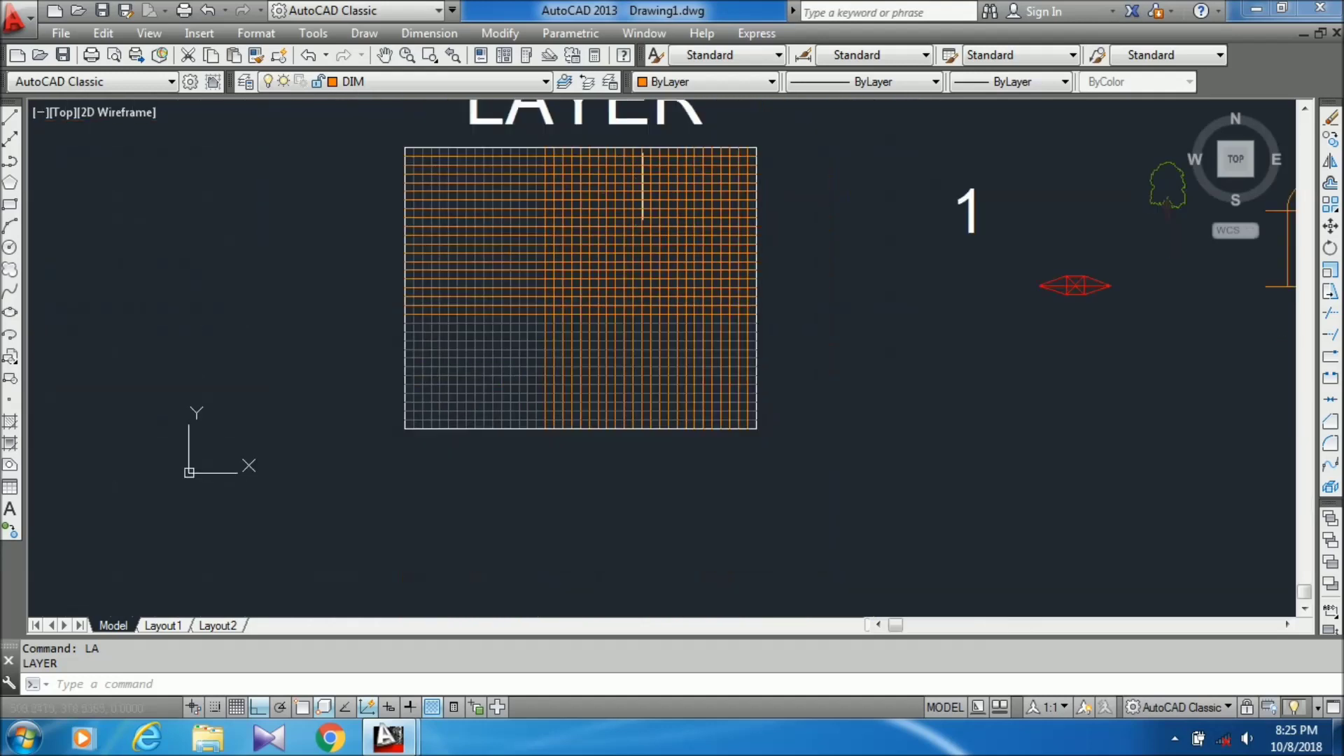
scroll(686, 160, "up", 2)
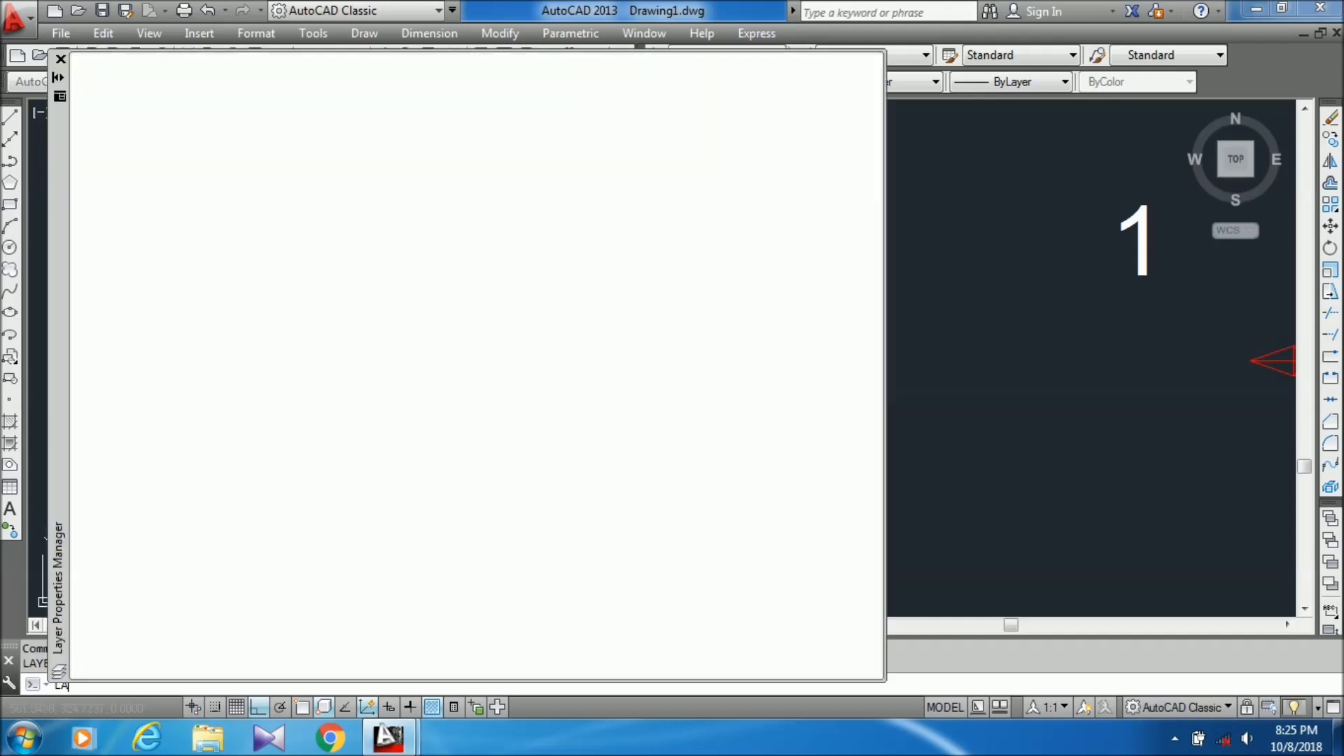
Turn off the current DIM layer in the Layer Properties Manager, close the manager, and inspect the grid
left_click(450, 159)
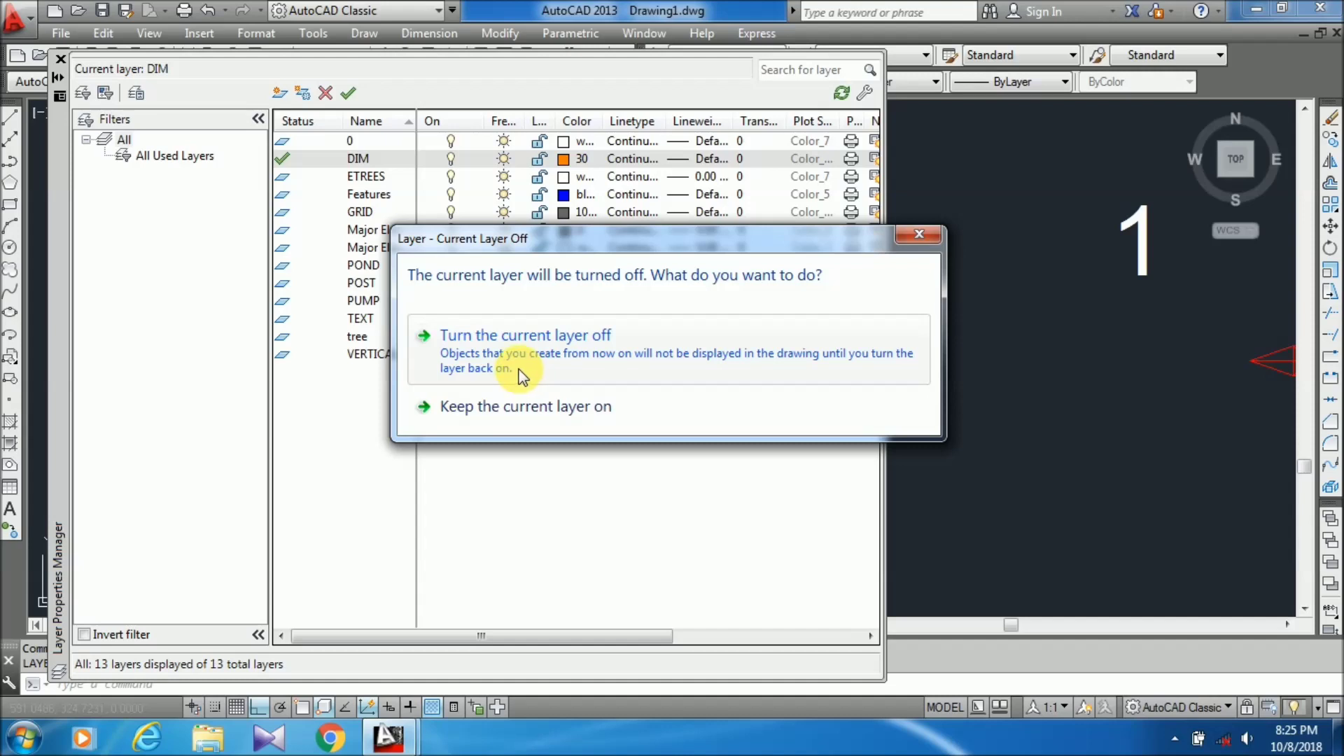
left_click(497, 338)
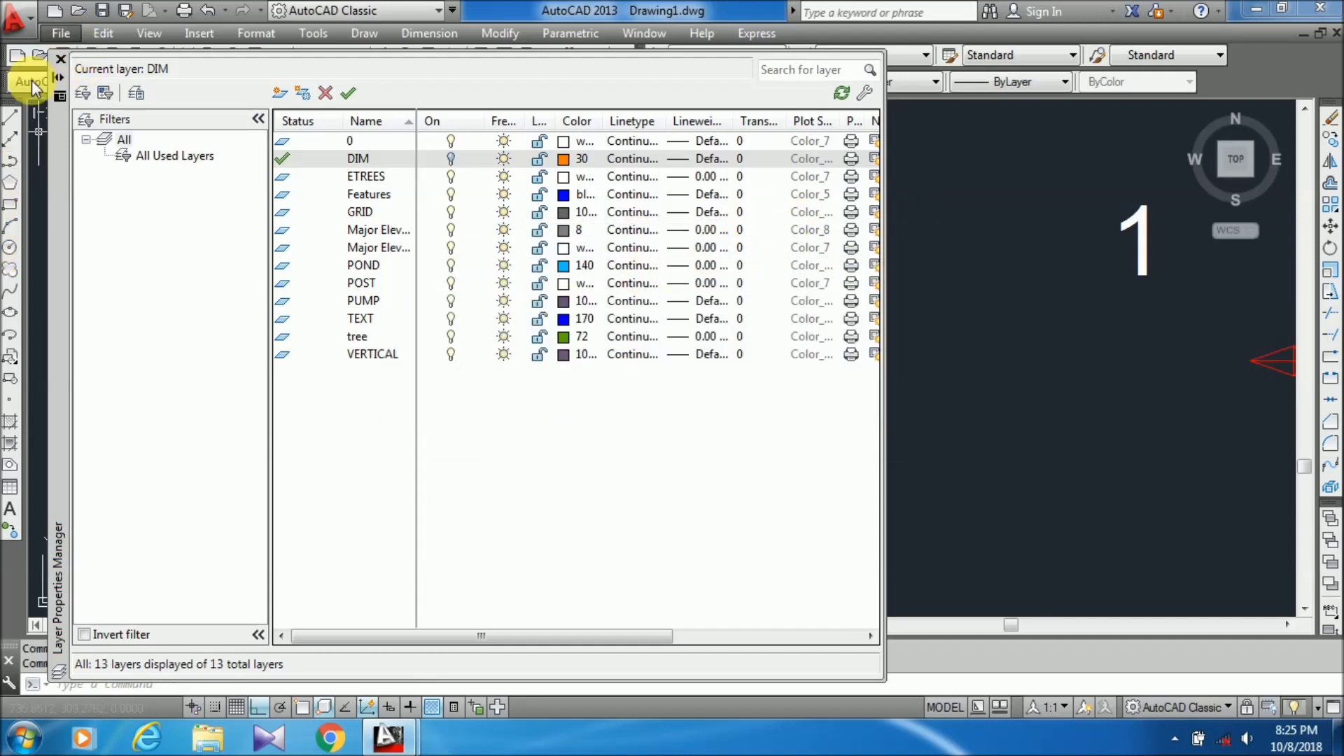
left_click(61, 59)
scroll(915, 279, "down", 4)
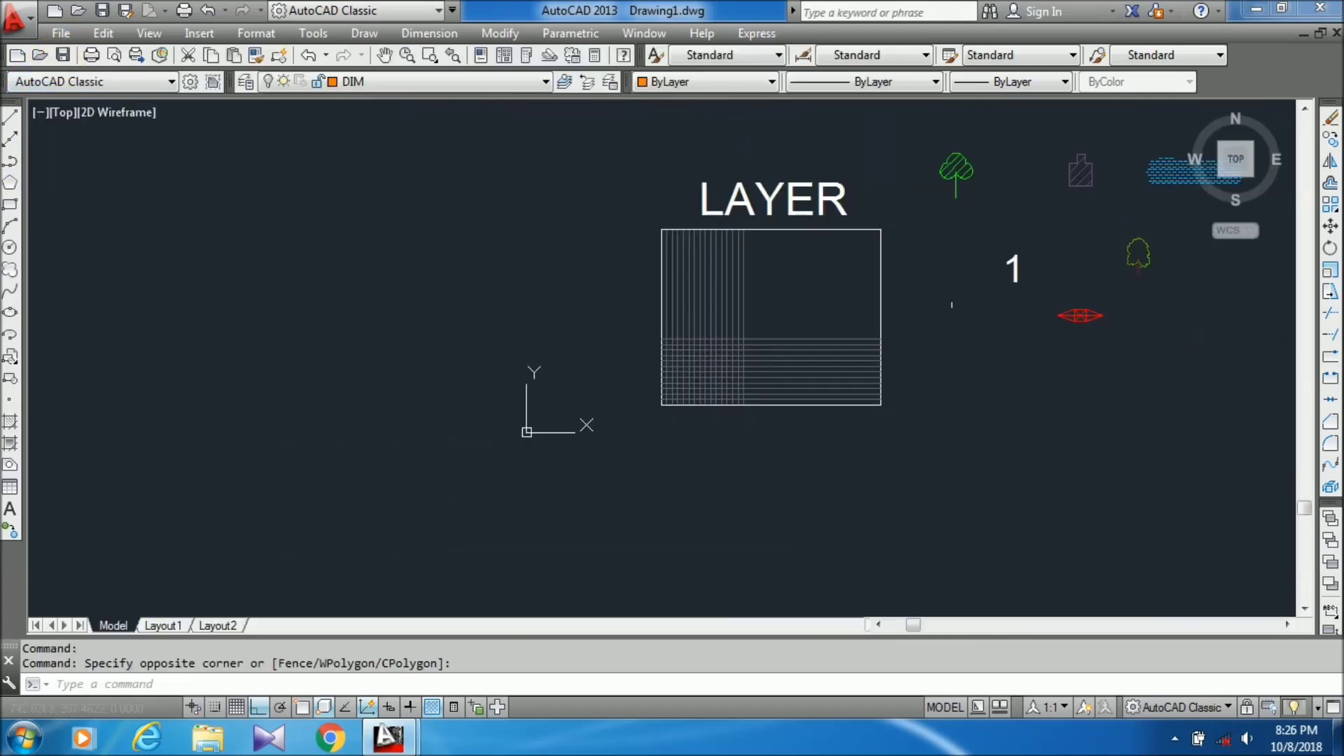
scroll(914, 247, "up", 4)
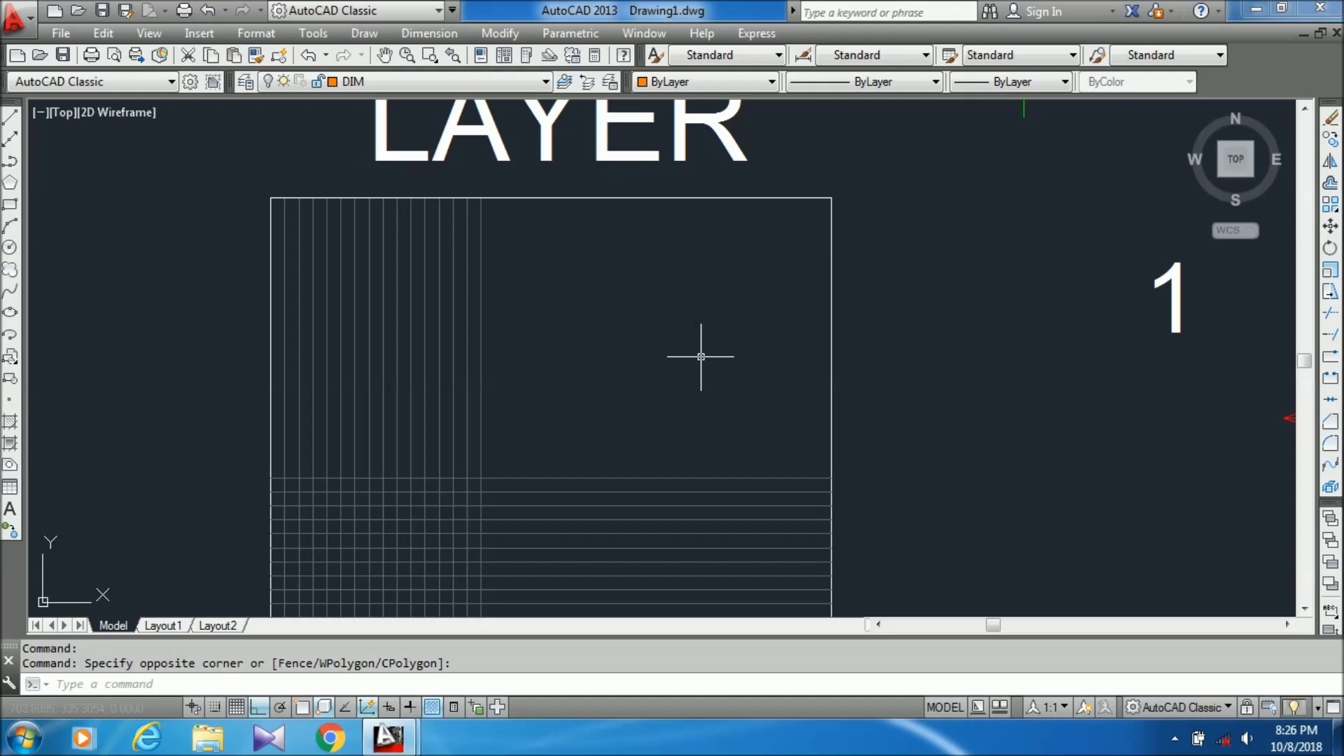
scroll(790, 230, "down", 4)
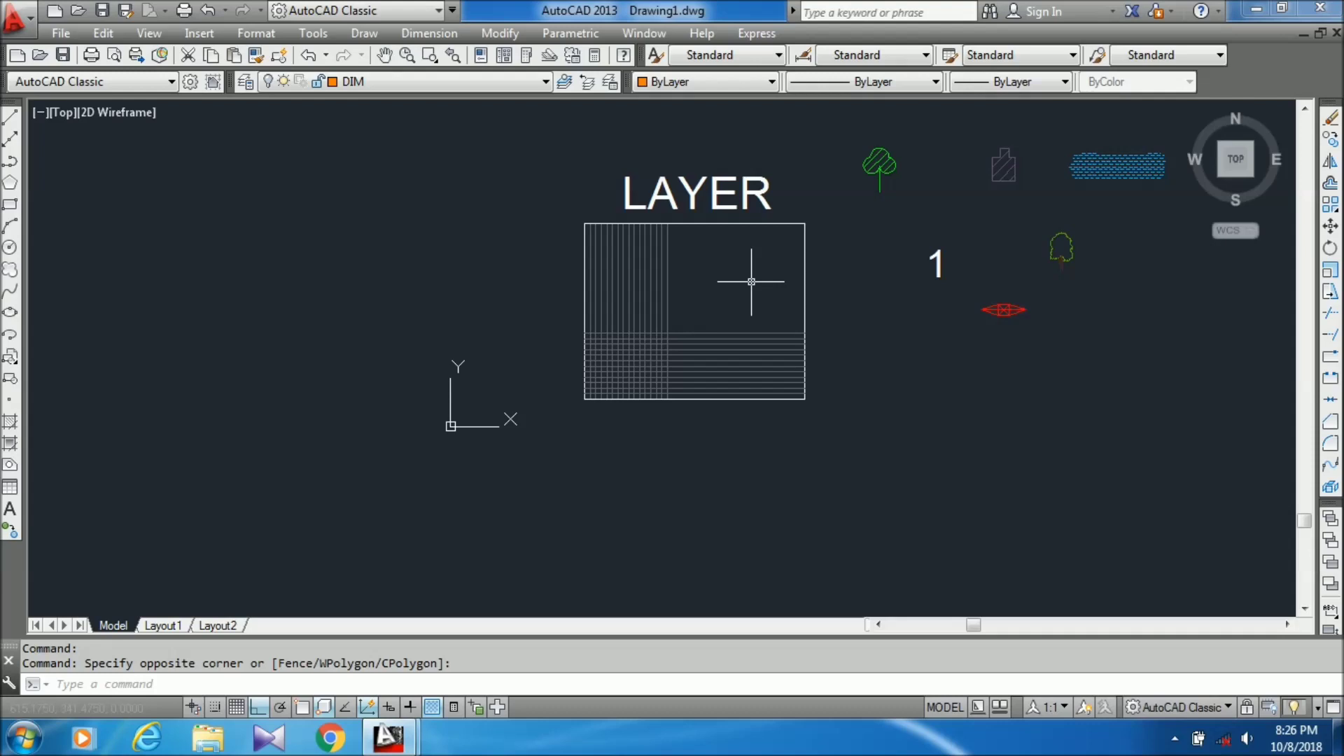
Turn the DIM layer back on in the Layer Properties Manager, close the manager, and inspect the grid
key("Return")
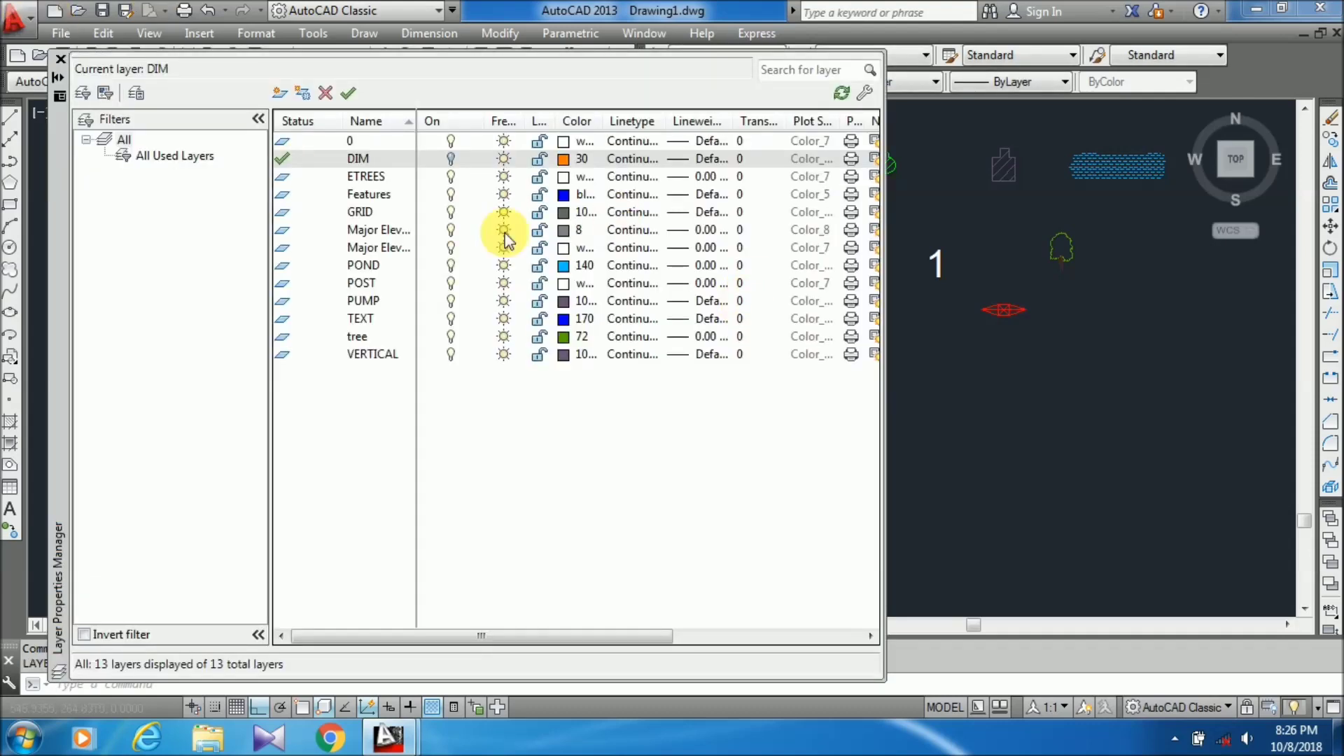
left_click(451, 159)
left_click(1104, 494)
key("Escape")
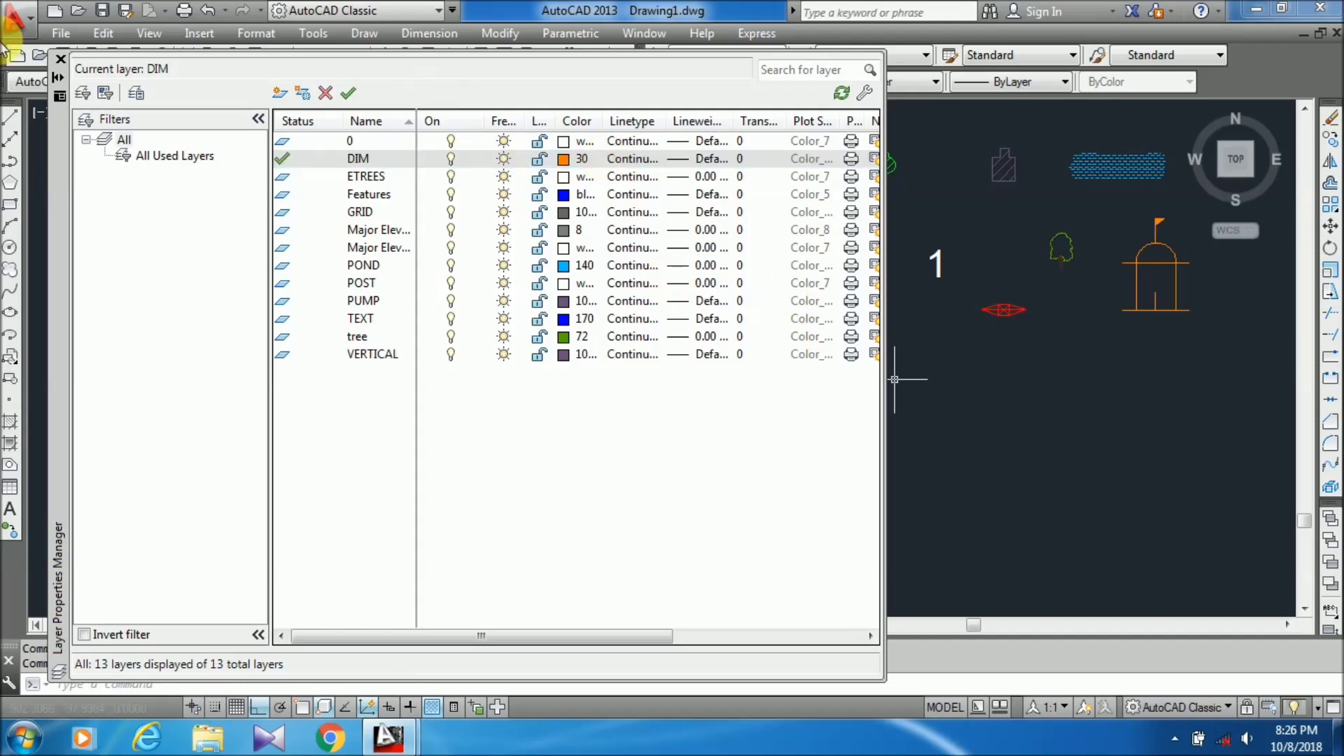
left_click(62, 60)
scroll(709, 358, "down", 2)
scroll(709, 359, "up", 10)
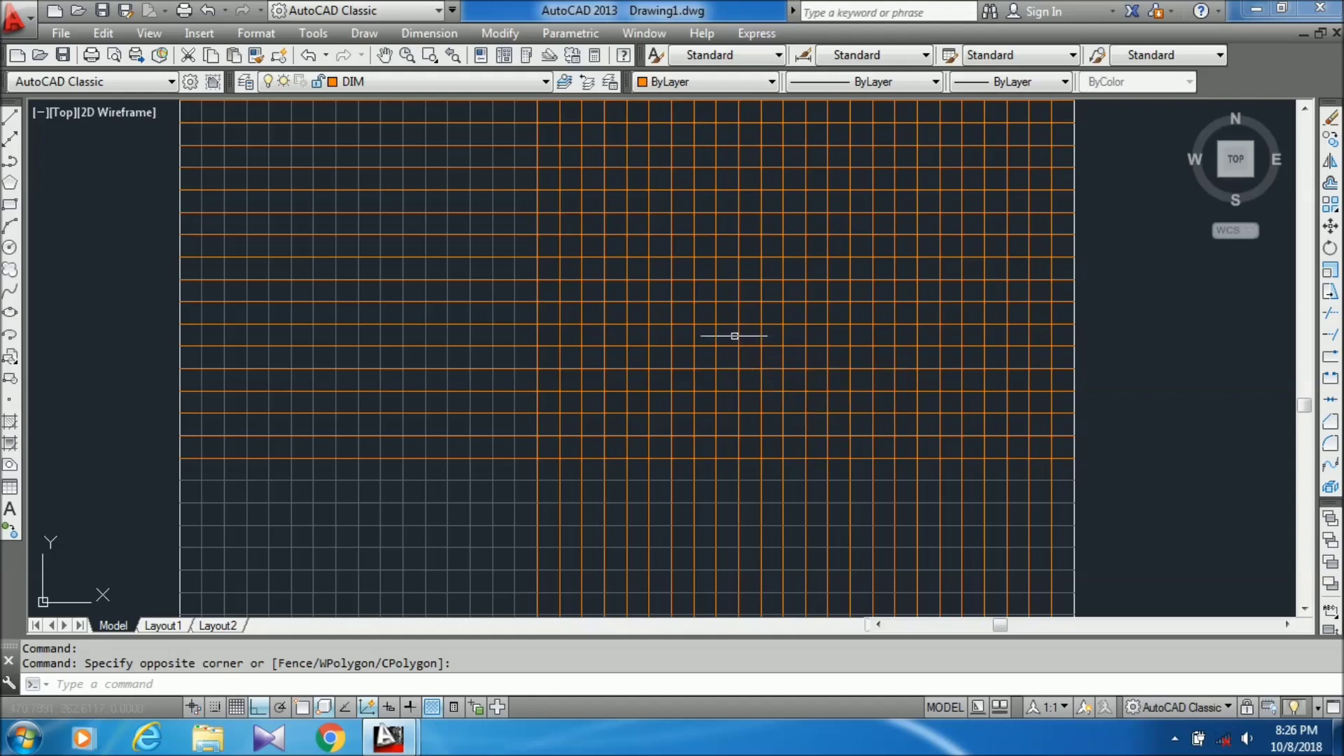
scroll(673, 324, "down", 5)
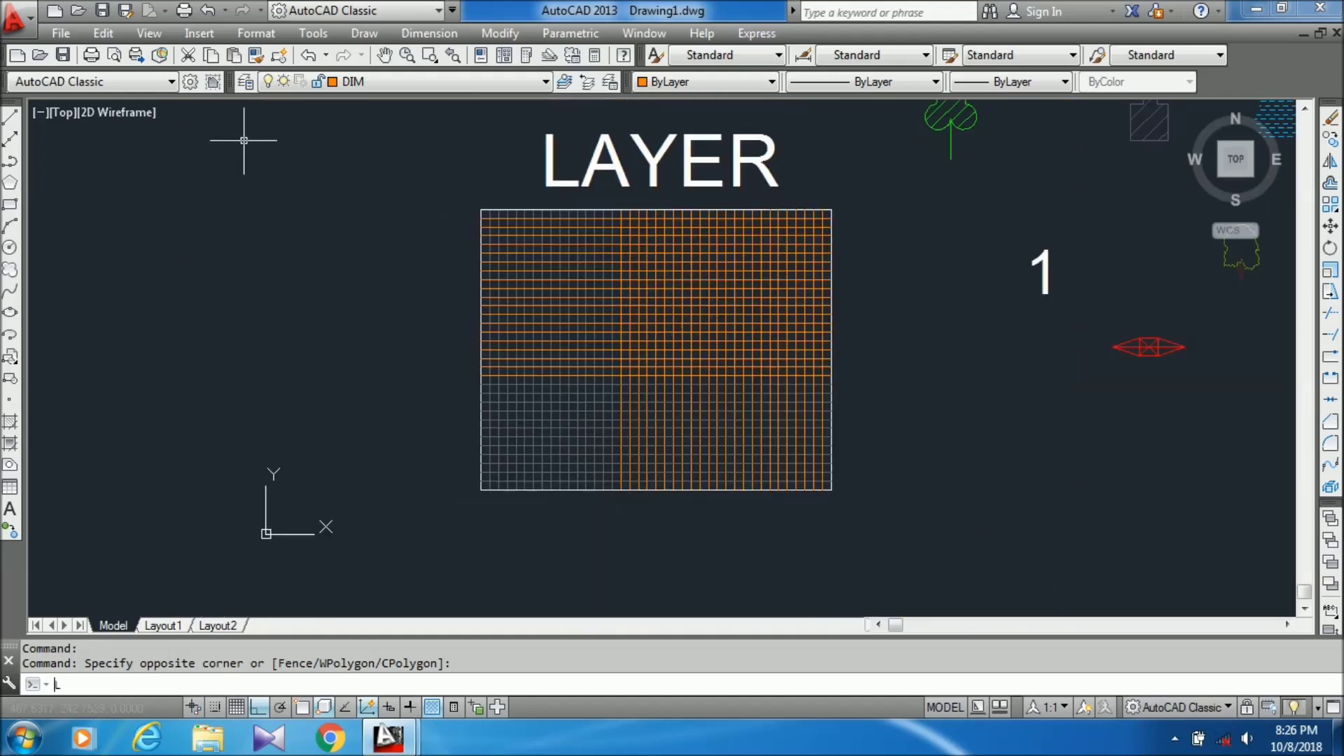
type("LA")
key("Return")
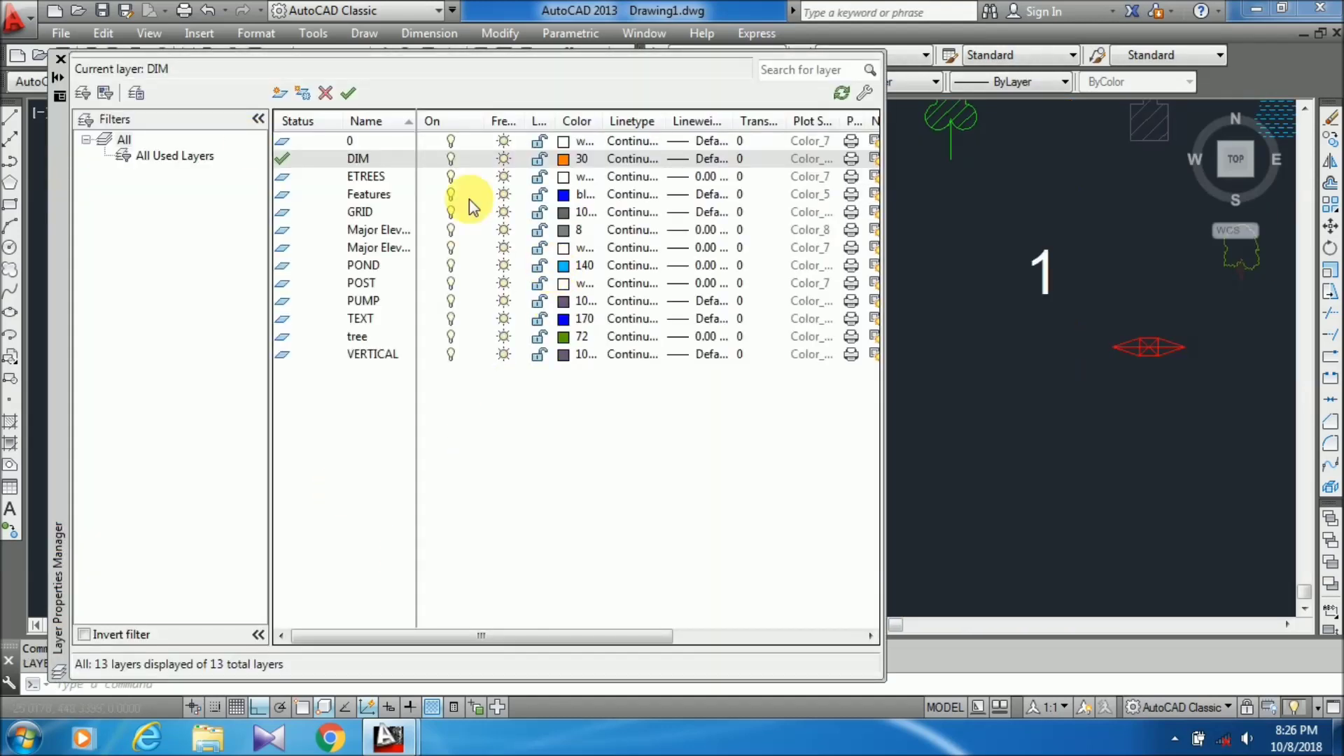
scroll(939, 444, "down", 5)
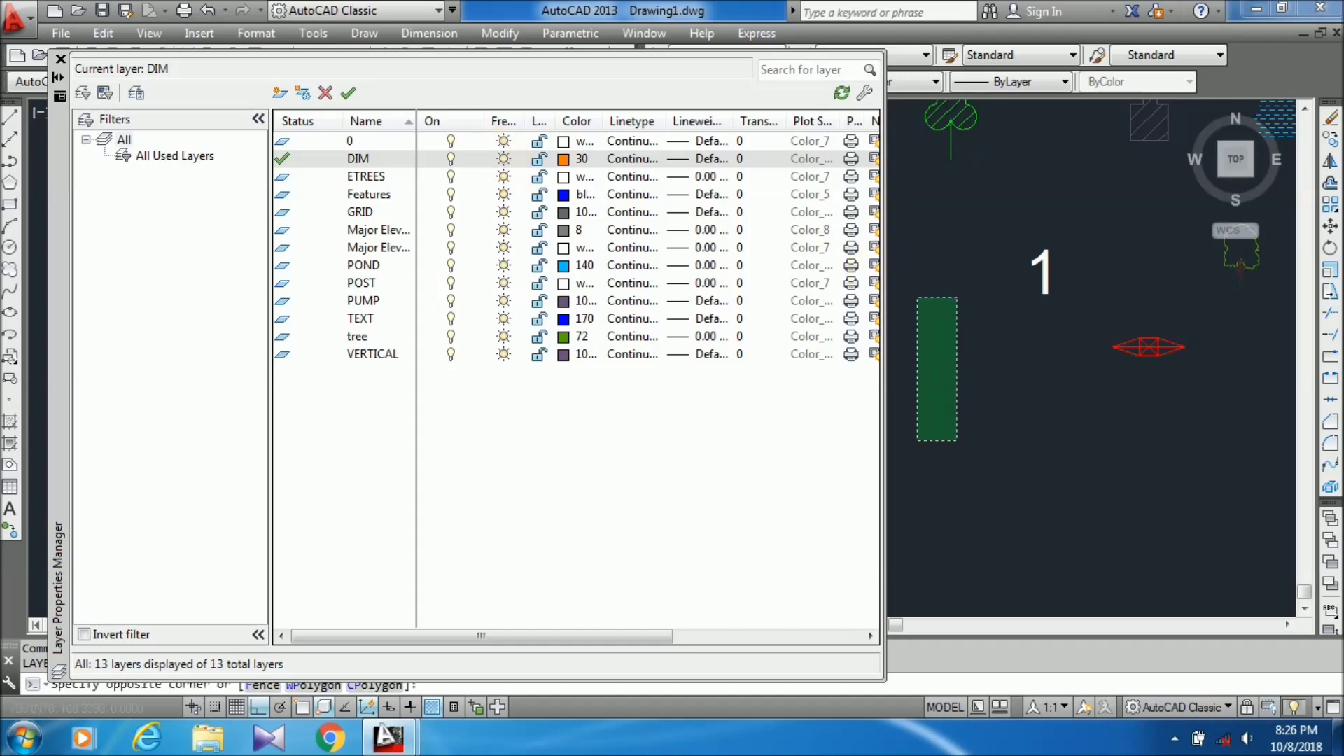
left_click(61, 60)
Select a block of gray grid lines in the grid's lower-left area to check their layer
scroll(798, 287, "up", 6)
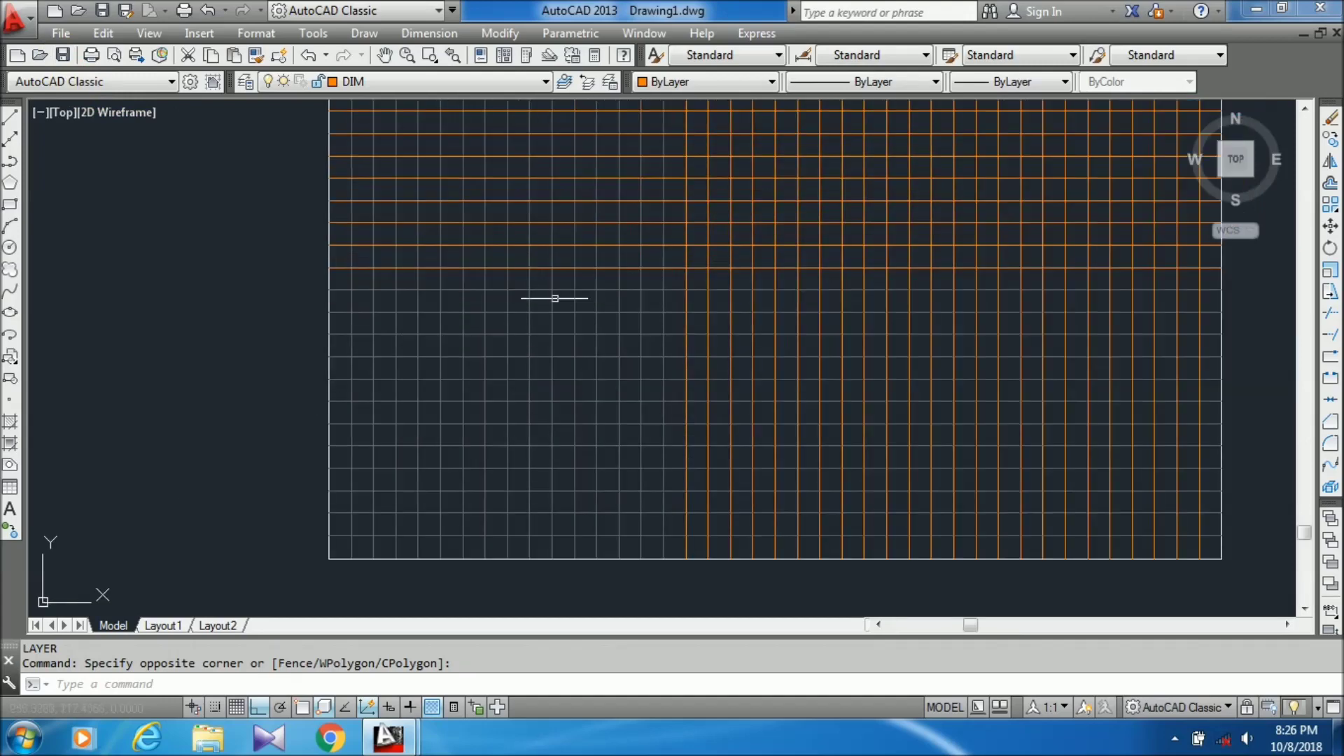
left_click(675, 279)
left_click(464, 474)
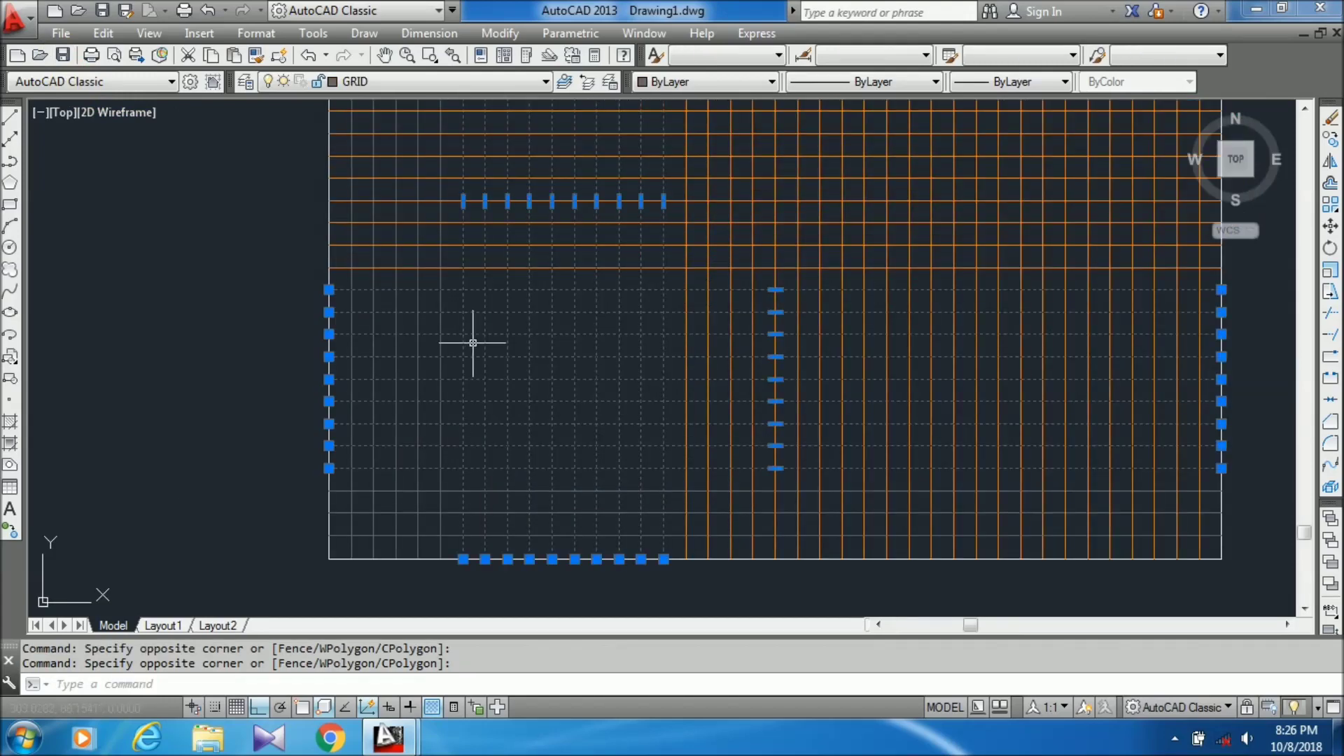
Freeze the GRID layer in the Layer Properties Manager and close the manager
type("LA")
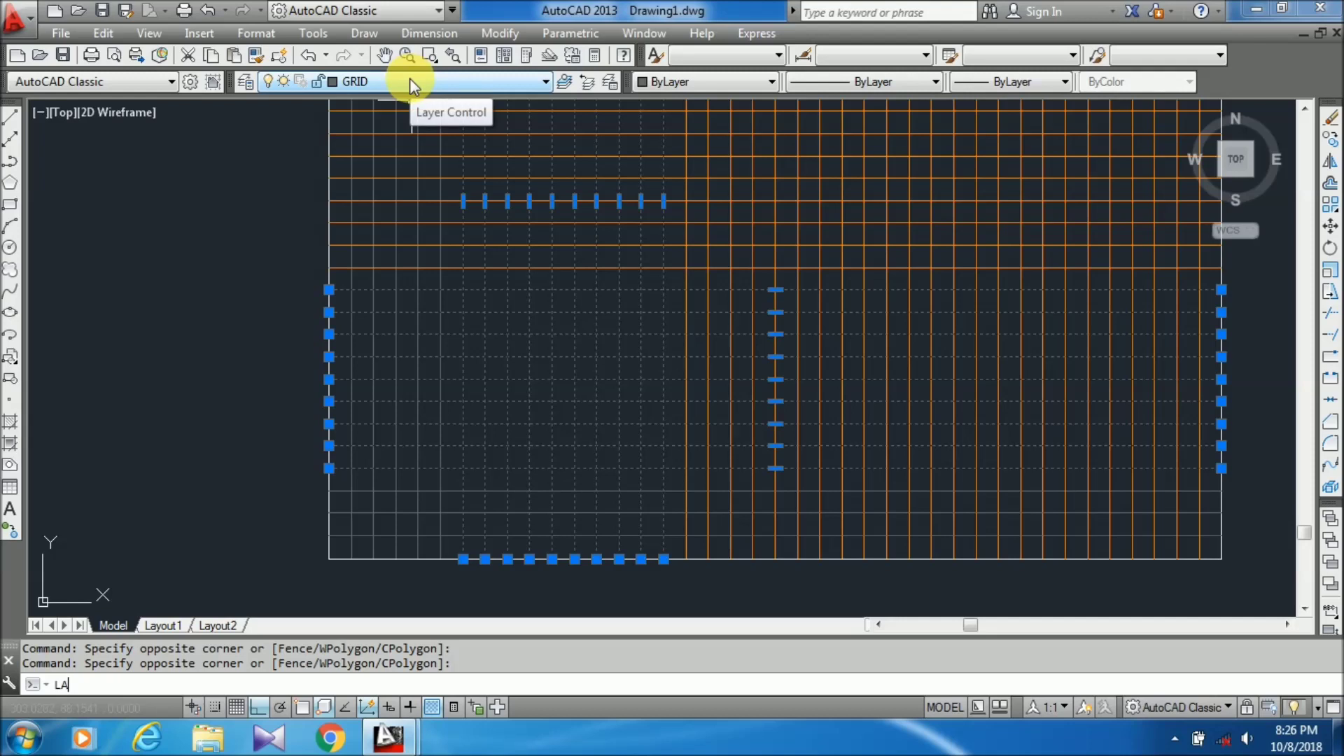
key("Return")
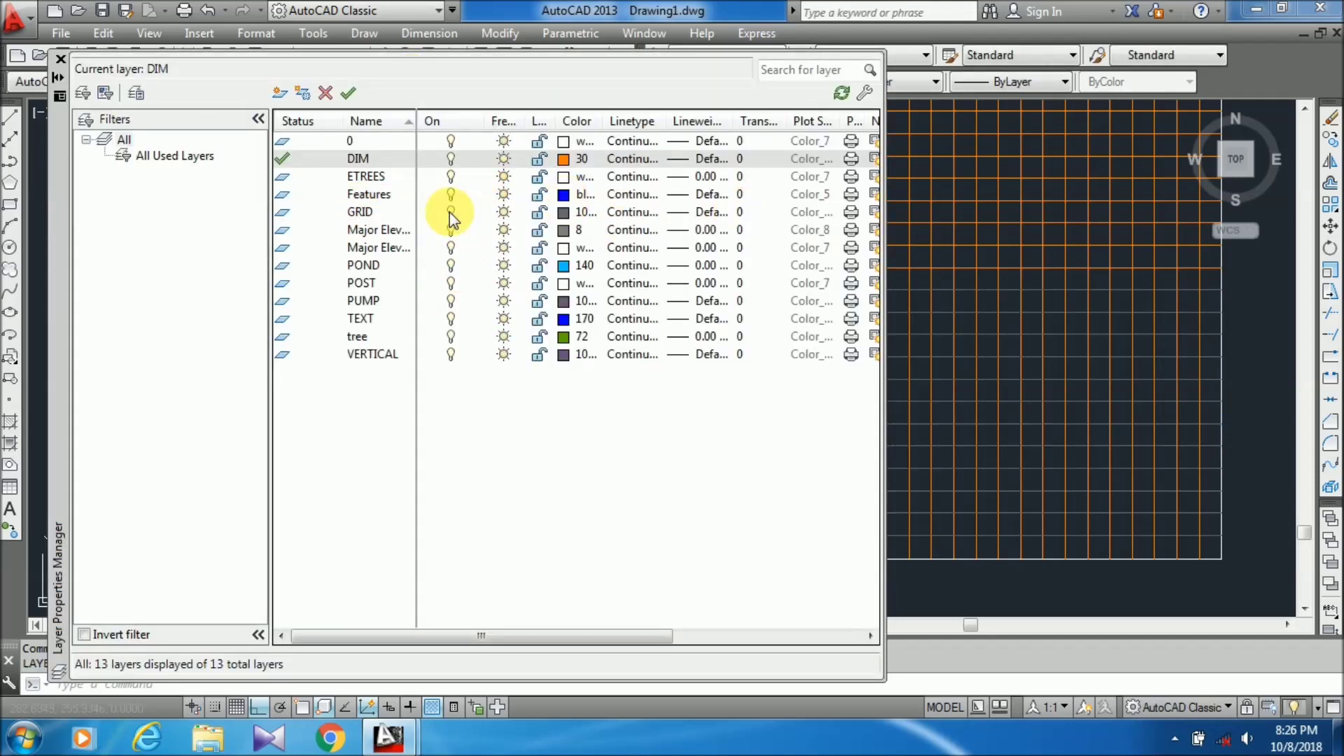
left_click(451, 212)
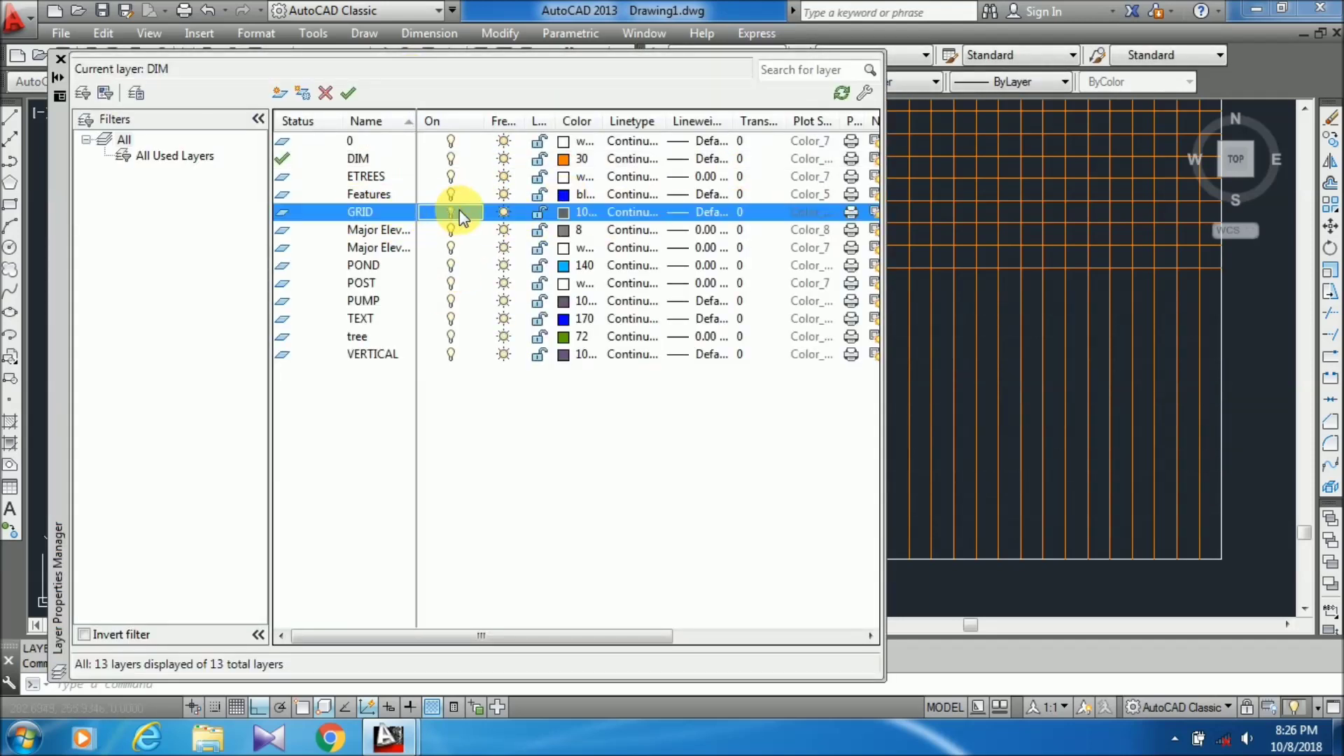
left_click(504, 211)
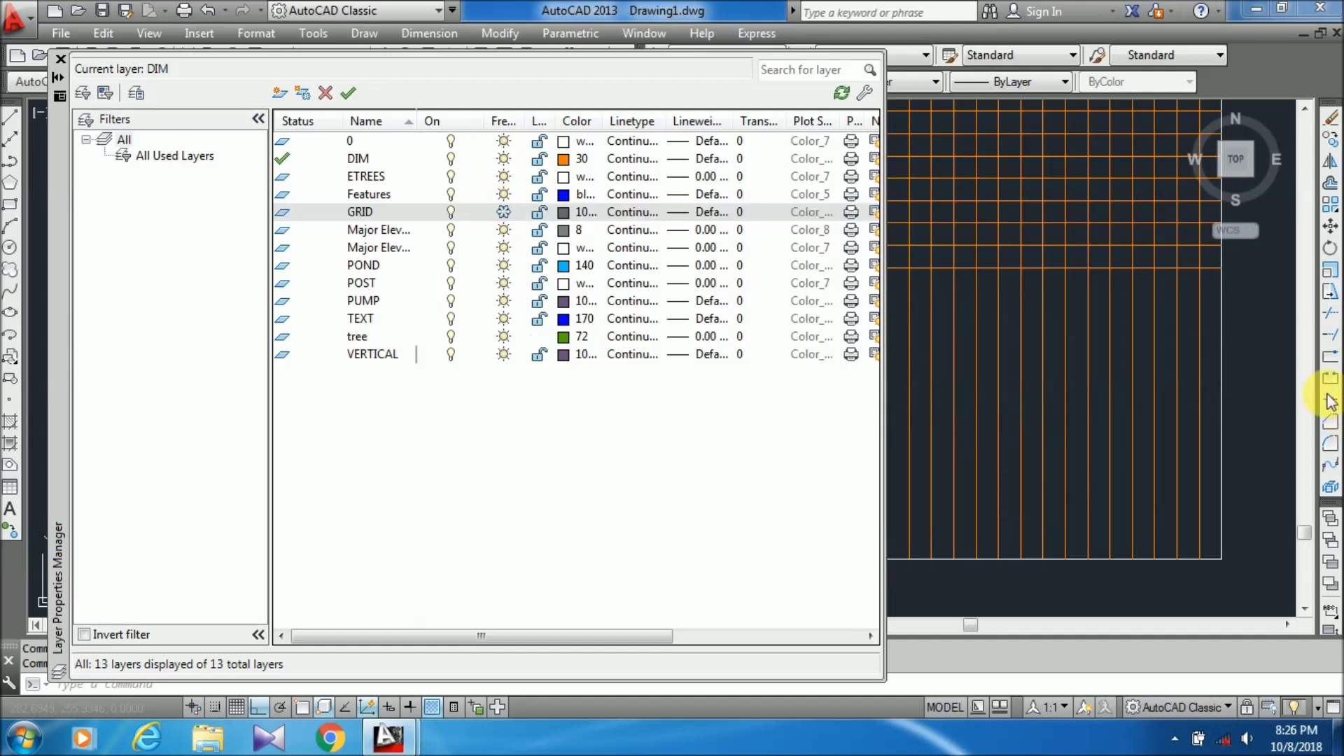
left_click(1246, 363)
left_click(1295, 255)
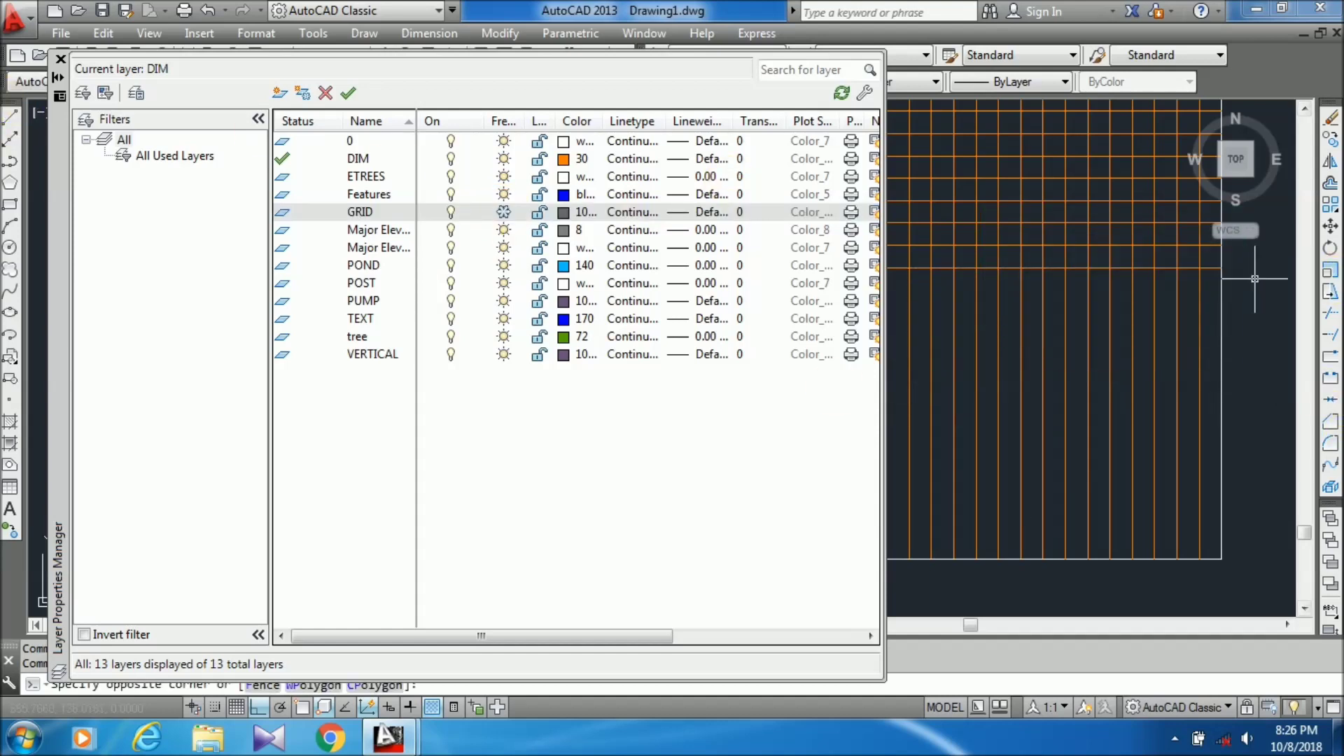
left_click(62, 62)
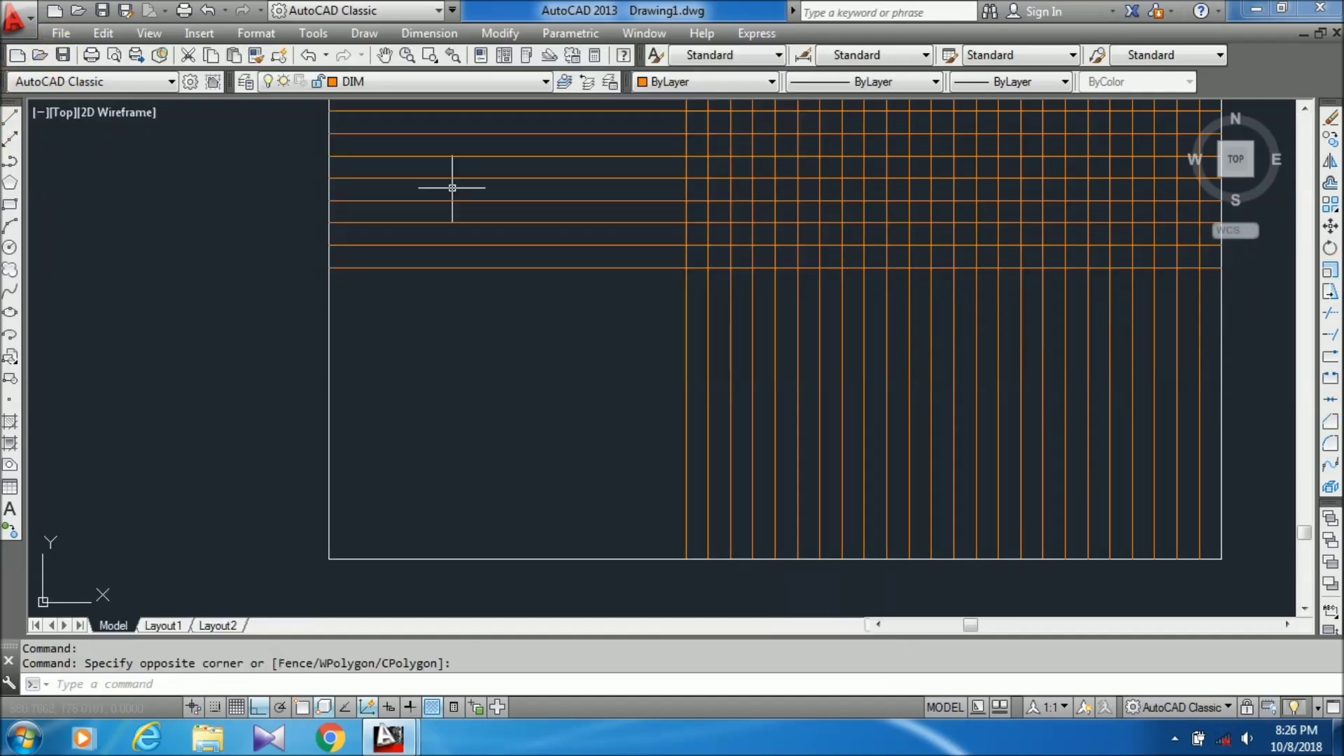
Thaw the GRID layer in the Layer Properties Manager, close the manager, and inspect the grid
scroll(525, 414, "down", 5)
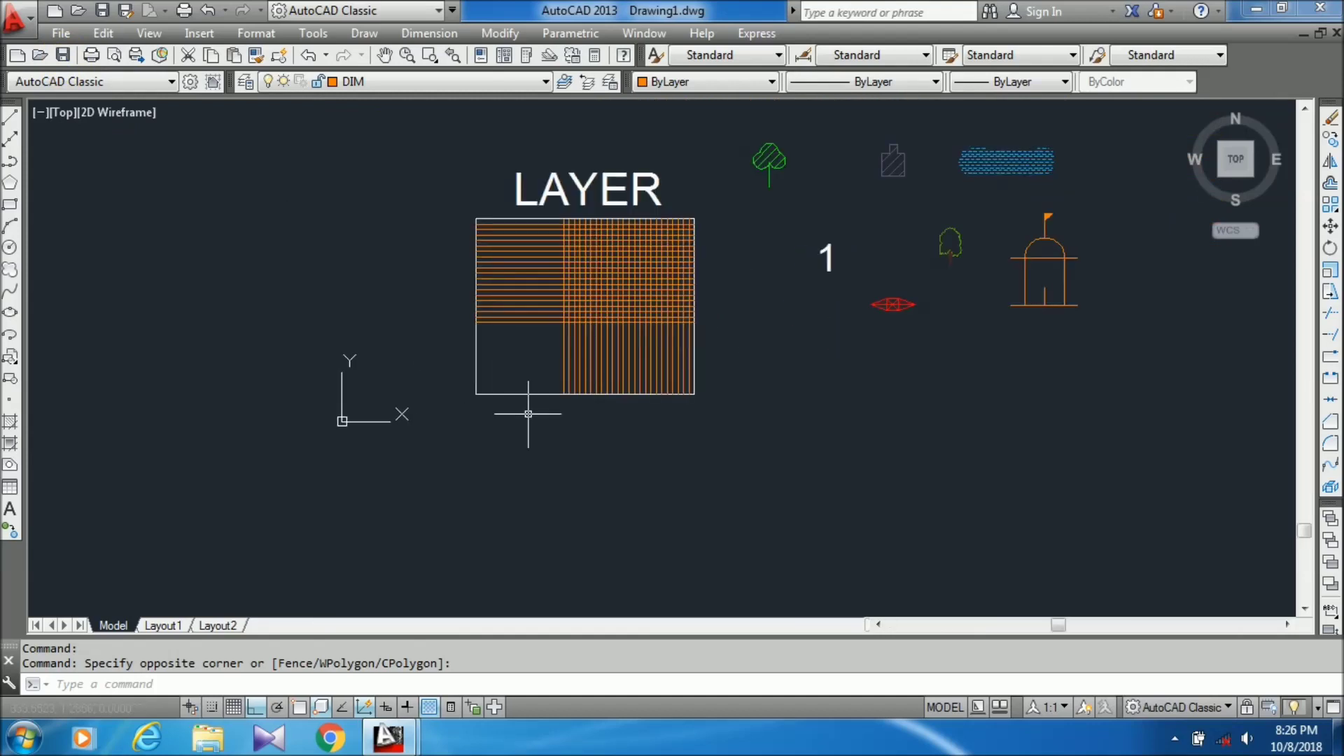
scroll(539, 390, "up", 4)
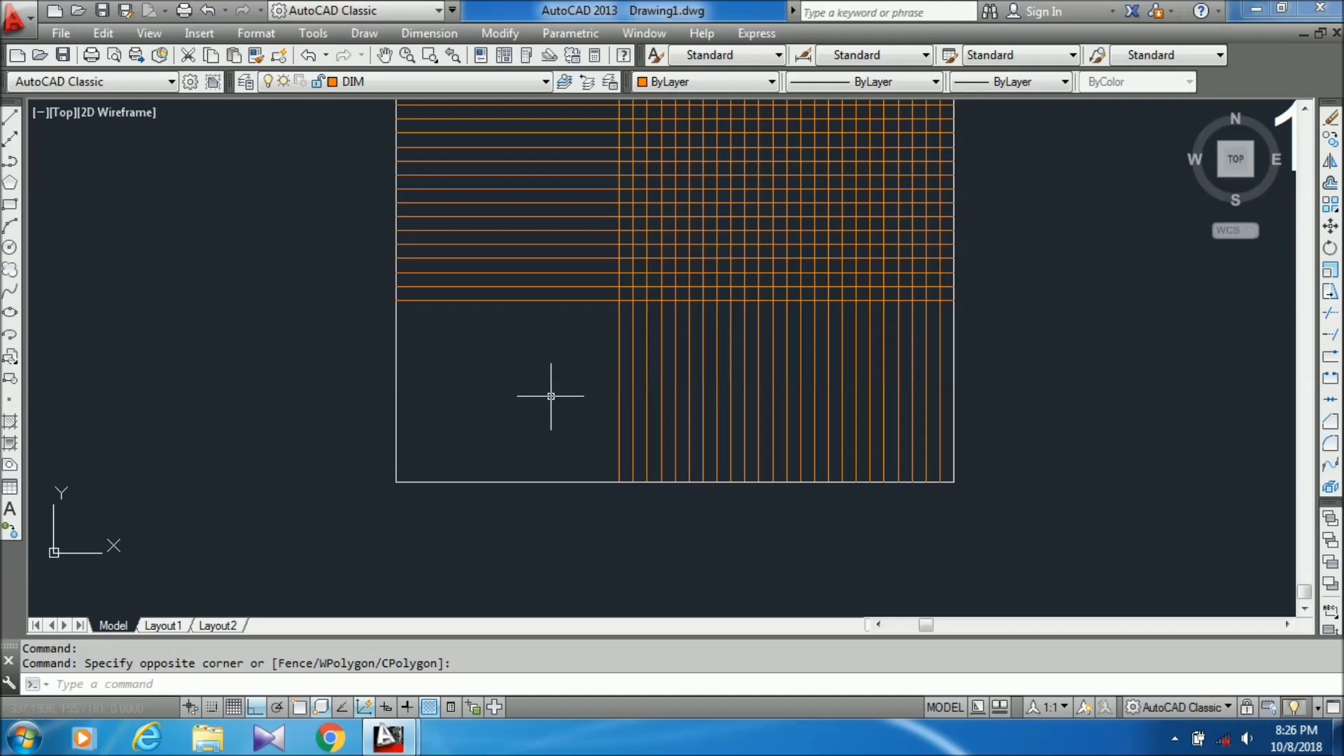
type("LA")
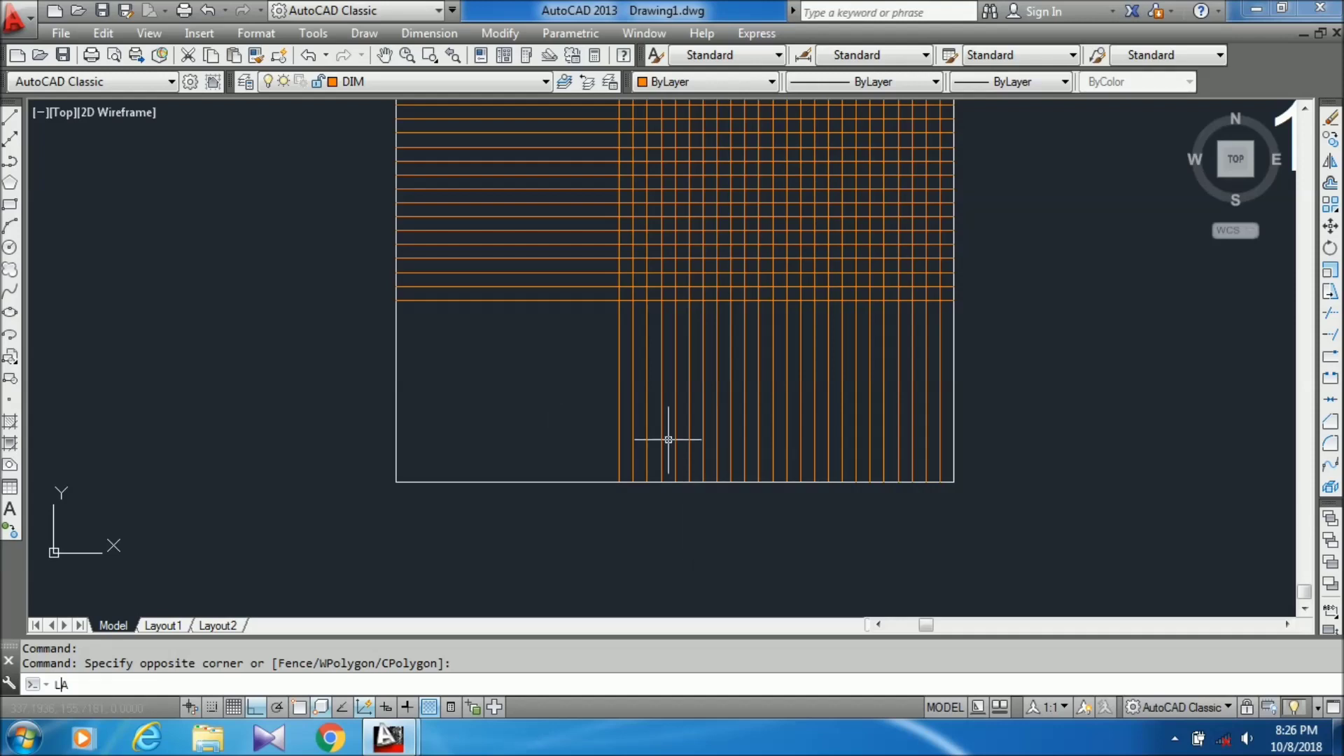
key("Return")
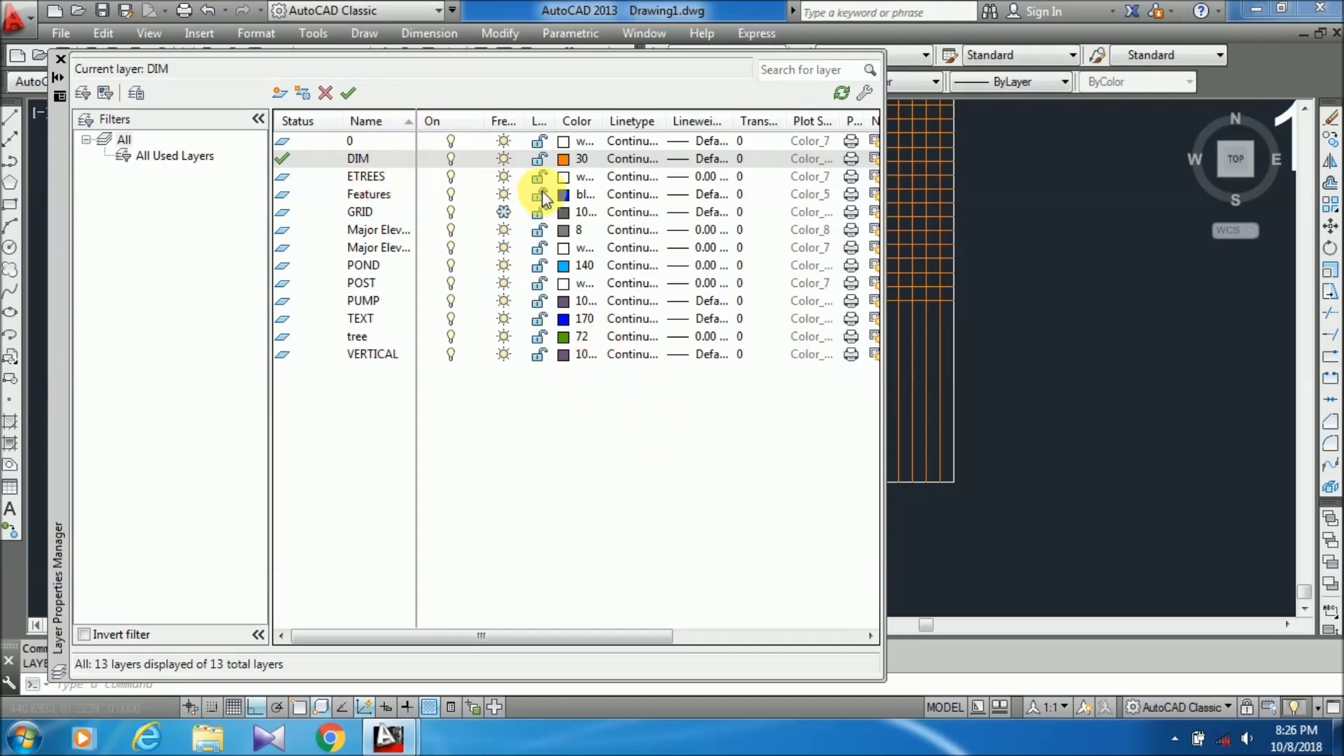
left_click(505, 213)
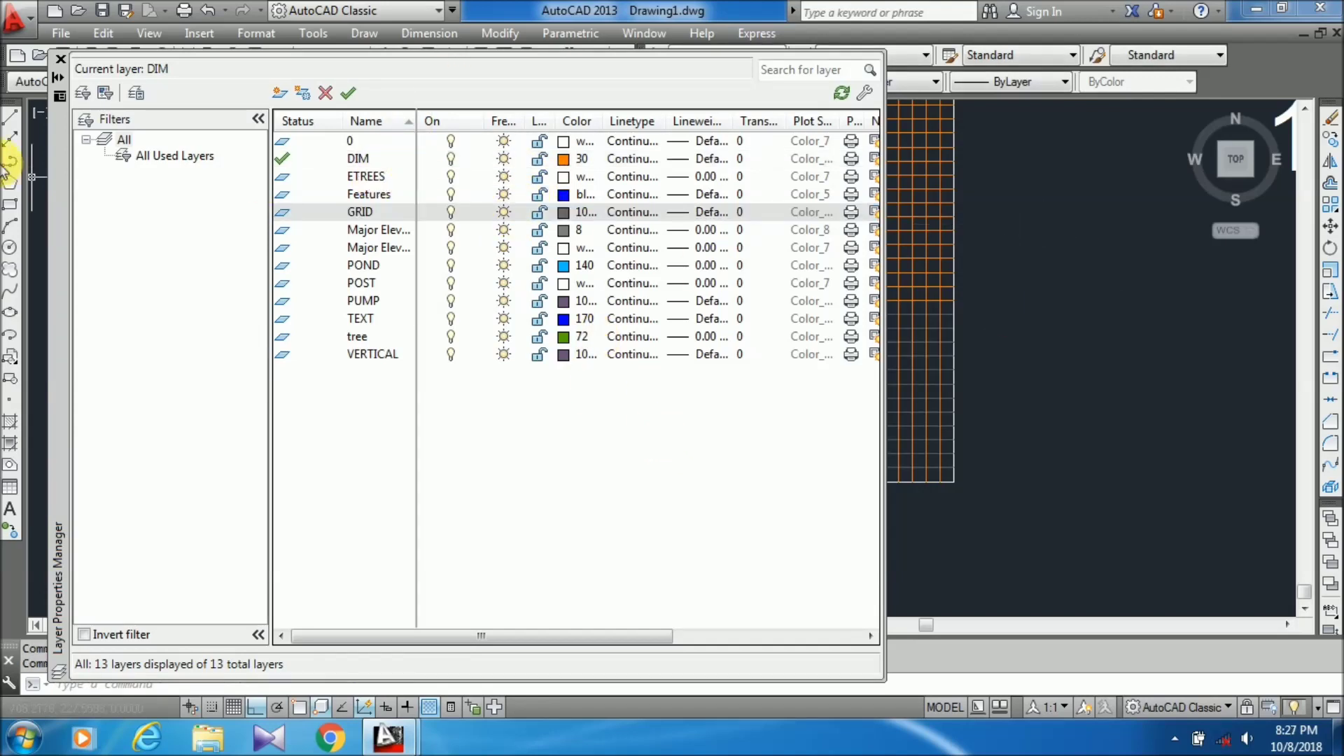
left_click(61, 58)
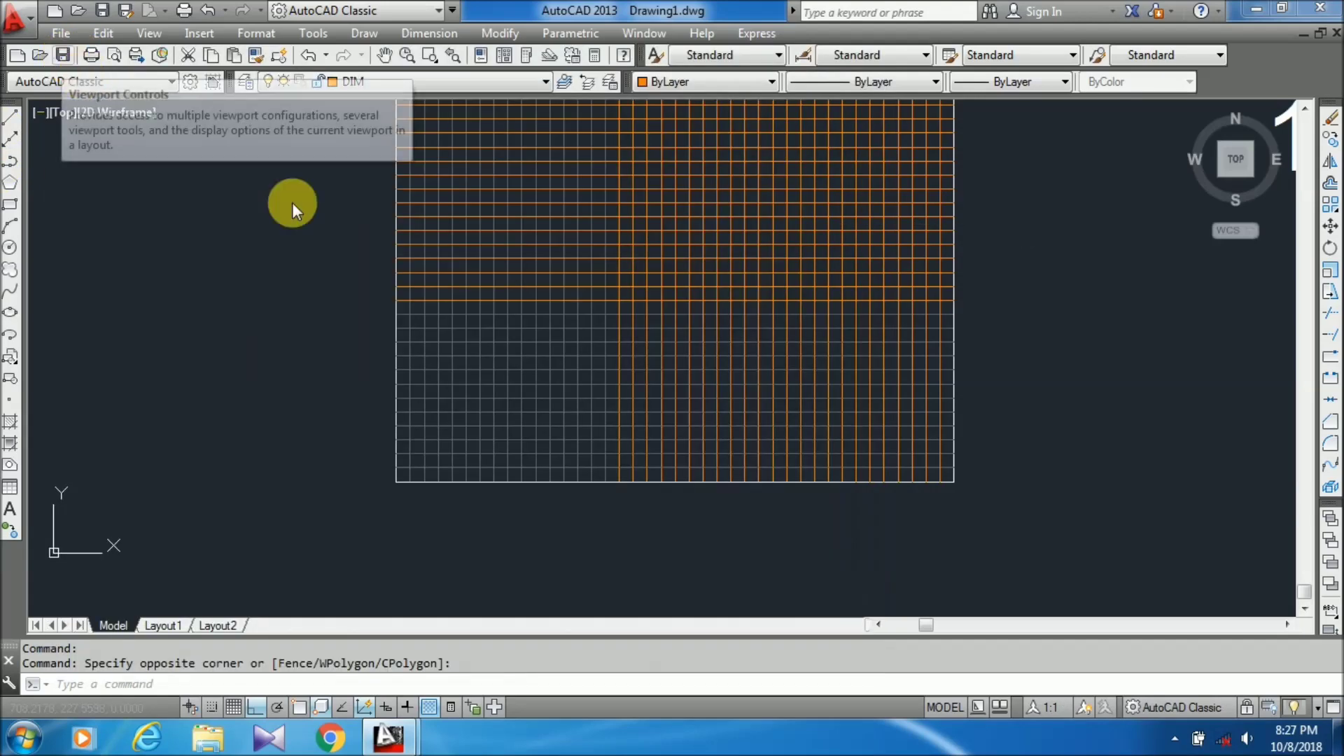
scroll(689, 367, "down", 6)
scroll(747, 368, "up", 4)
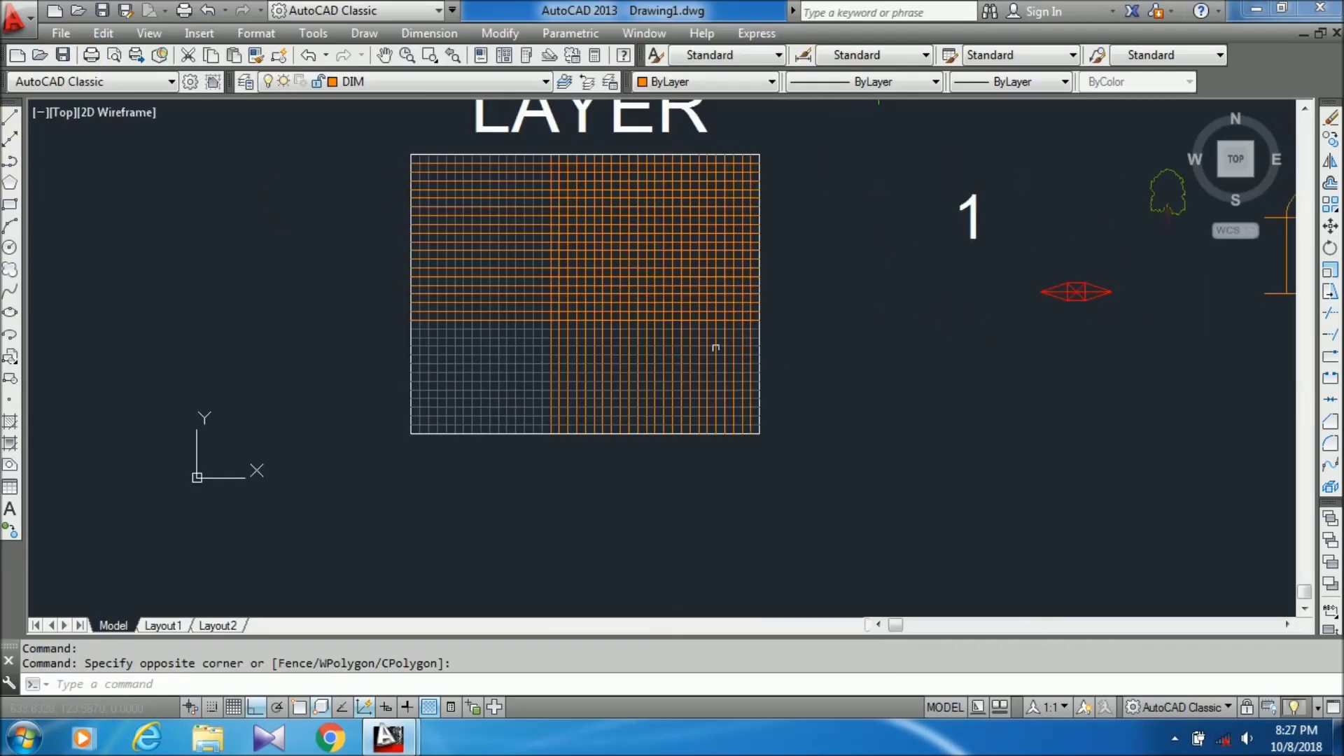
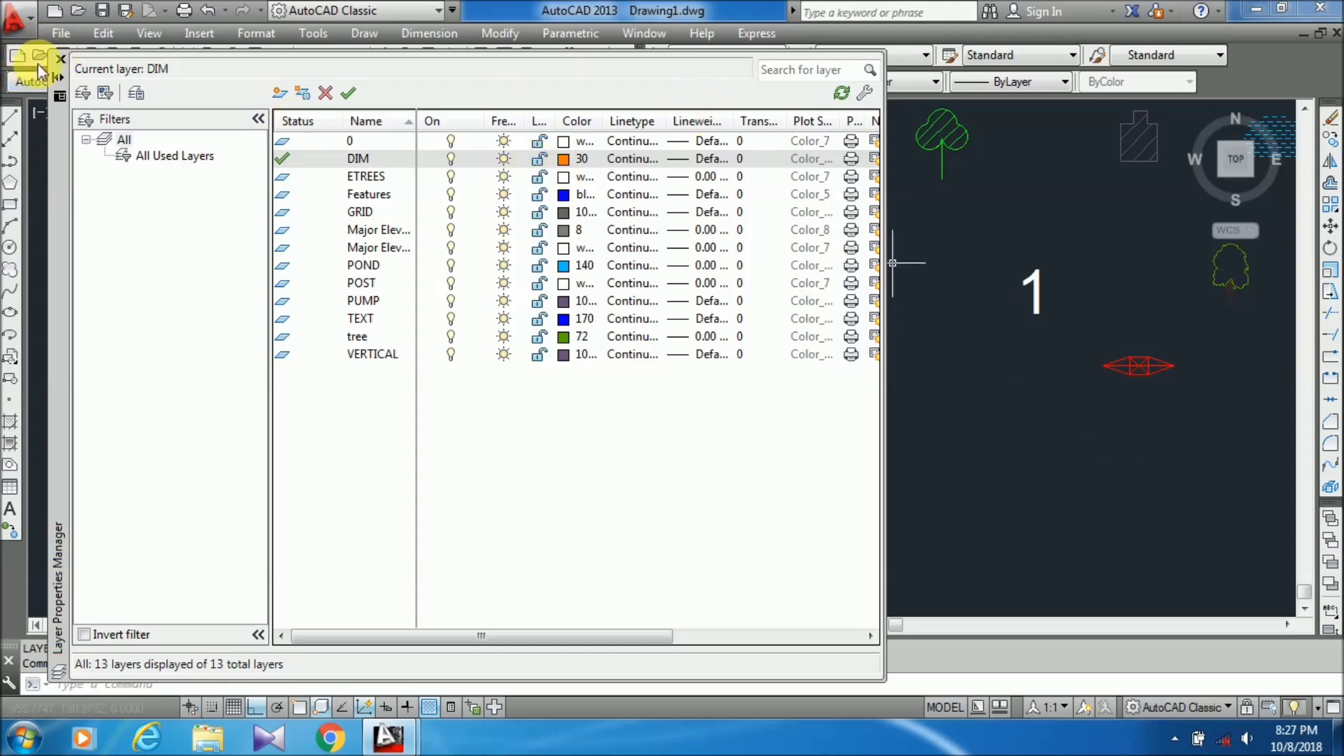
Close the Layer Properties Manager, select a gray horizontal line and the first orange vertical line to check their layers, and clear the selection
left_click(60, 59)
scroll(712, 385, "up", 3)
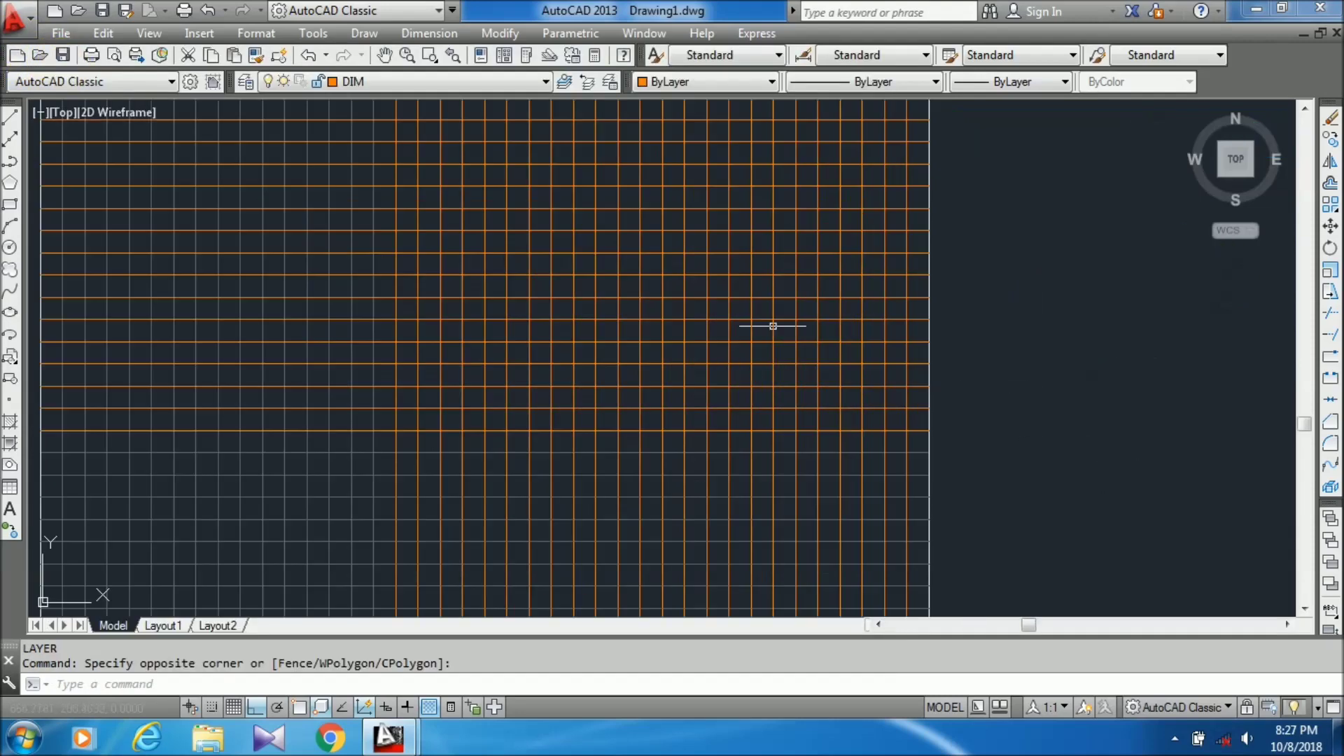
scroll(890, 297, "down", 2)
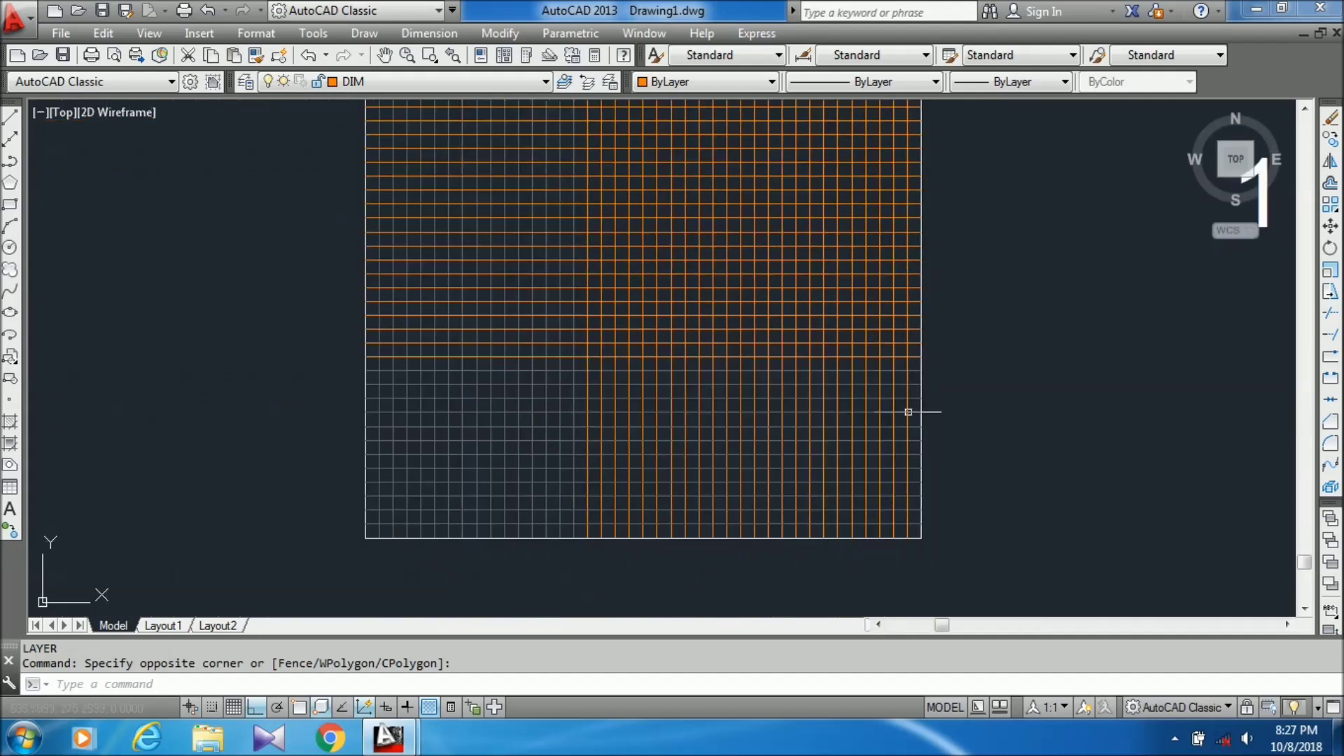
scroll(721, 434, "up", 3)
scroll(630, 420, "down", 3)
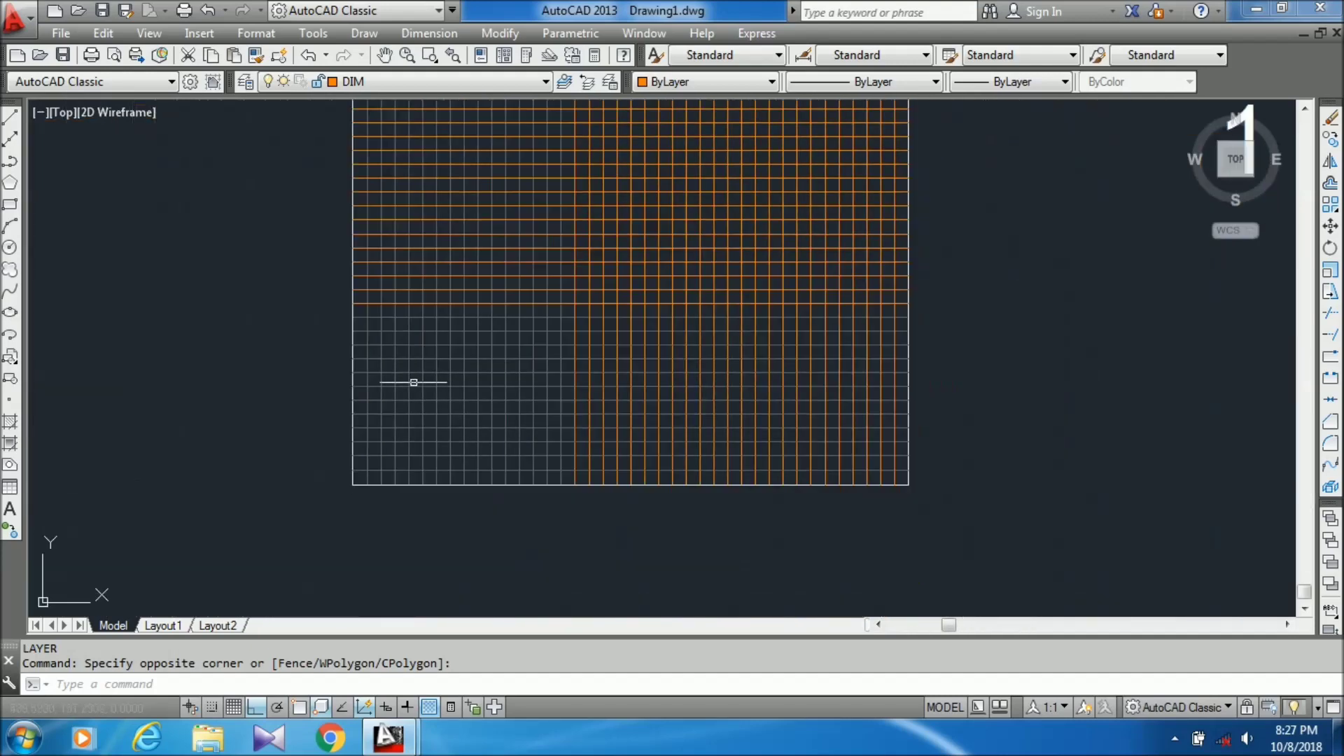
scroll(686, 390, "up", 2)
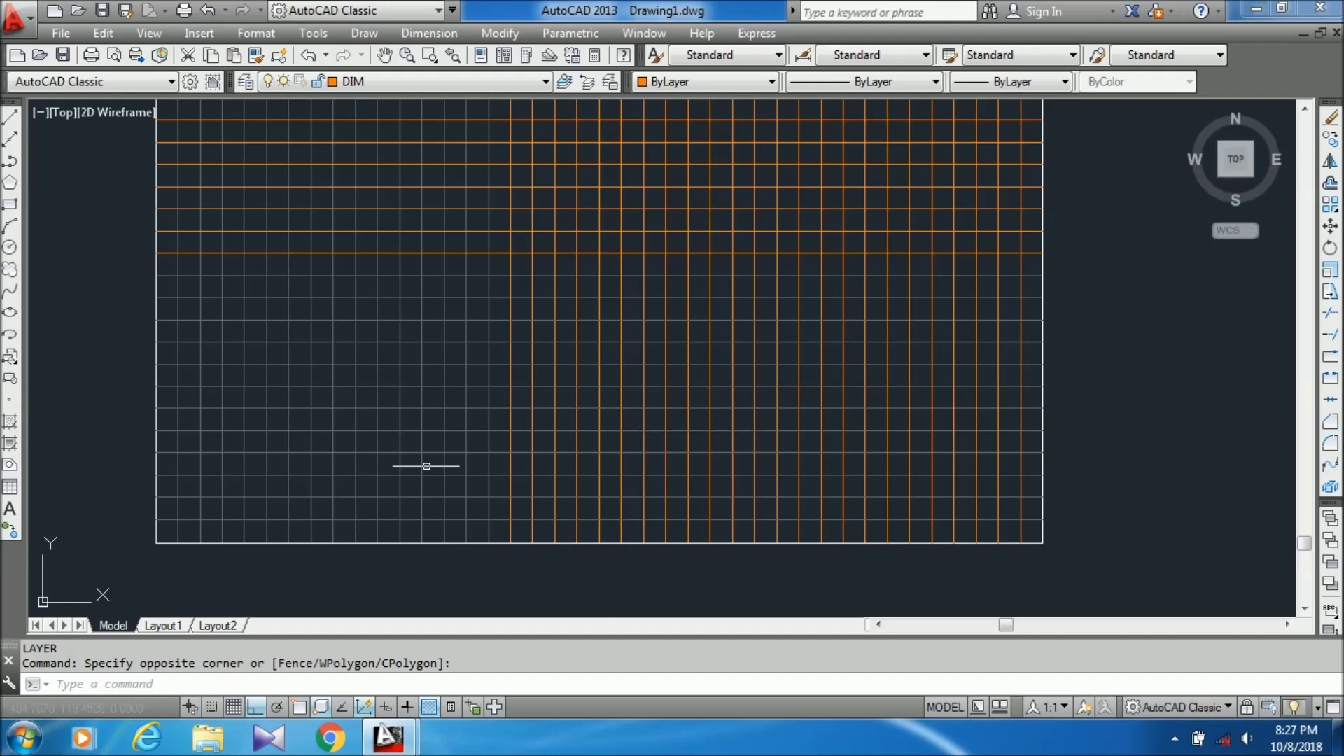
left_click(504, 423)
left_click(516, 414)
left_click(511, 418)
left_click(504, 406)
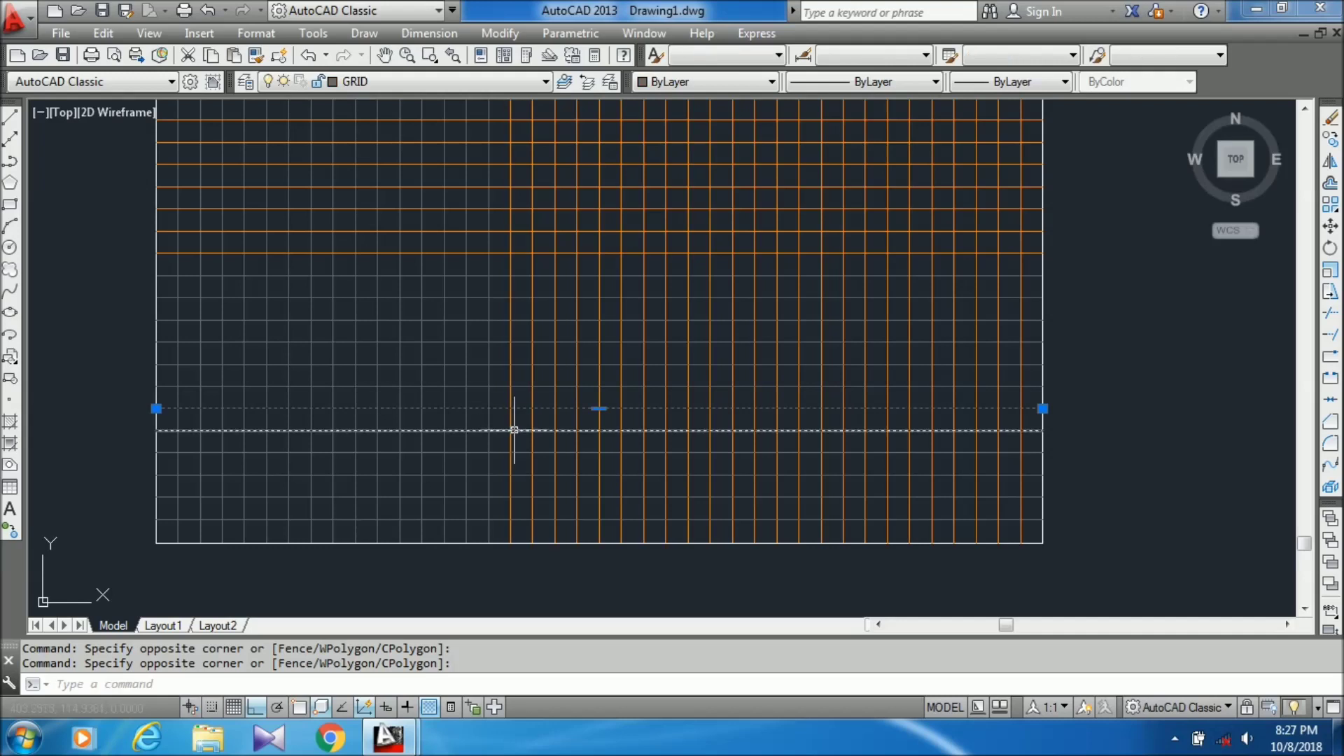
left_click(510, 424)
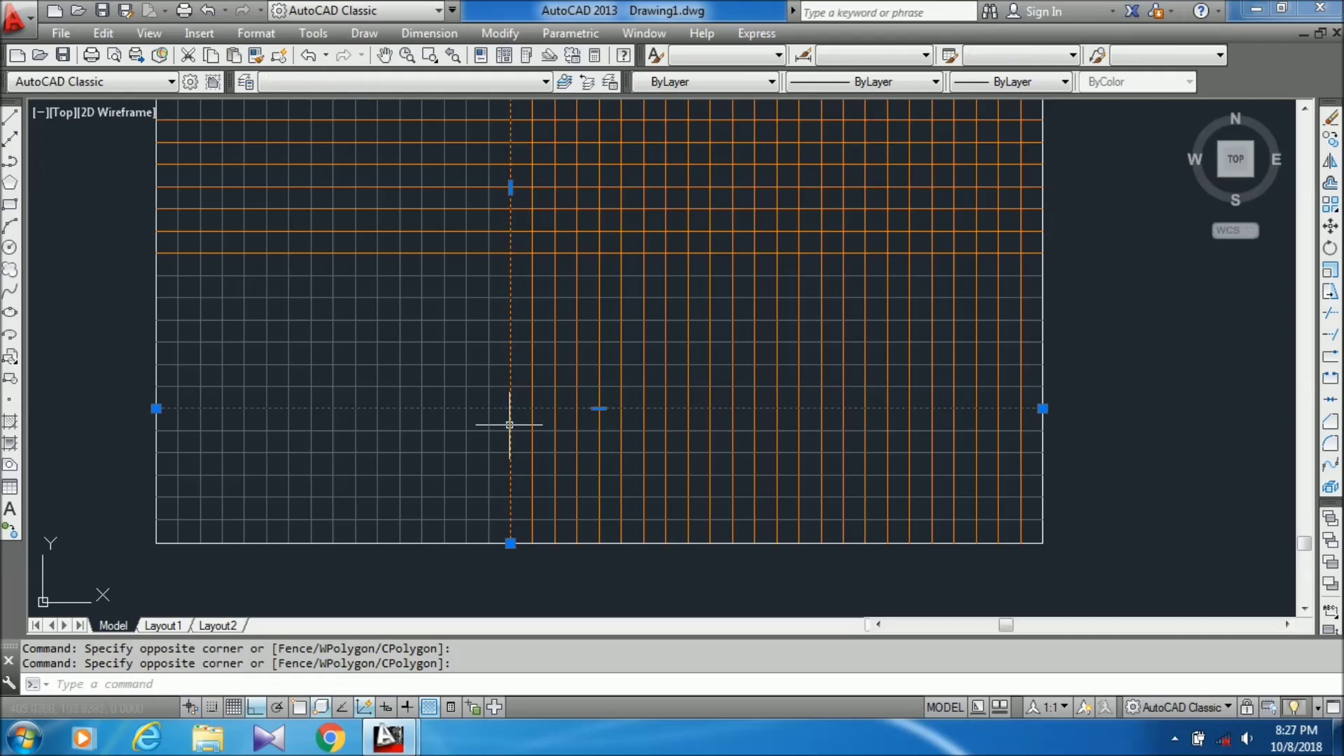
key("Escape")
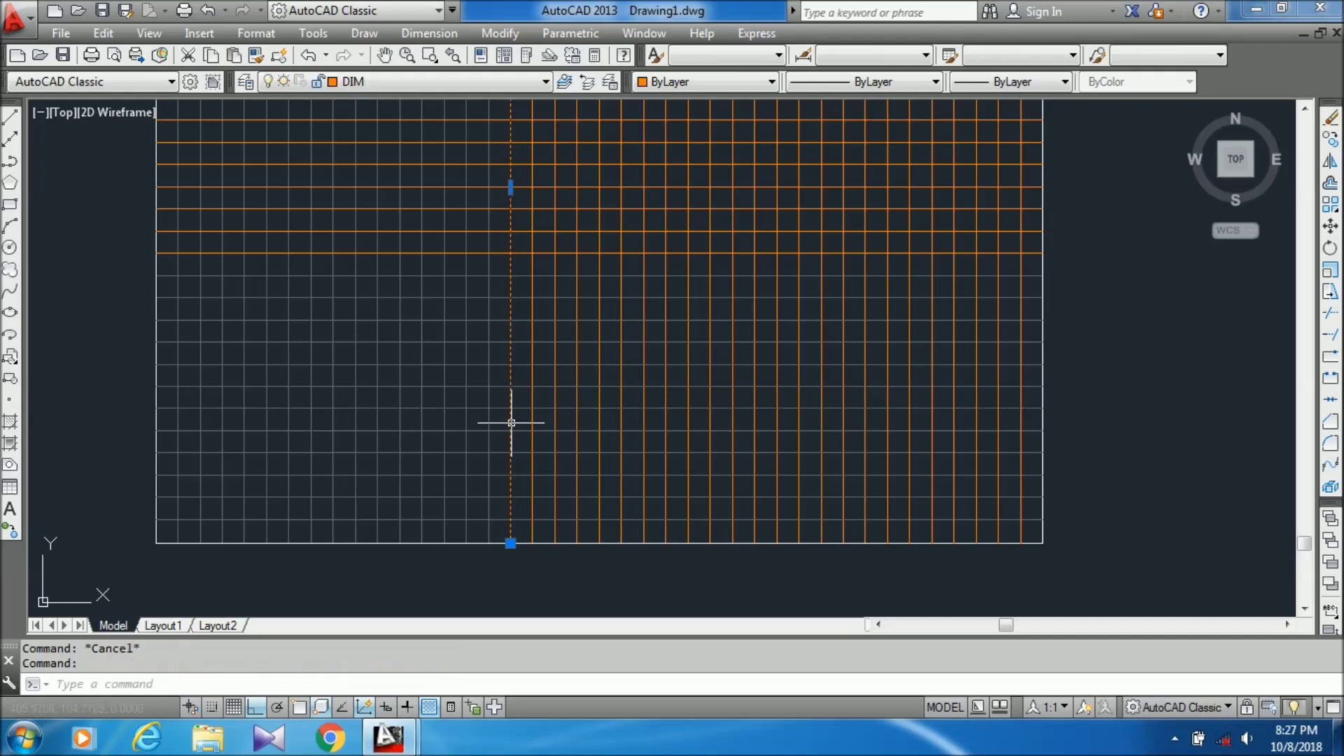
key("Escape")
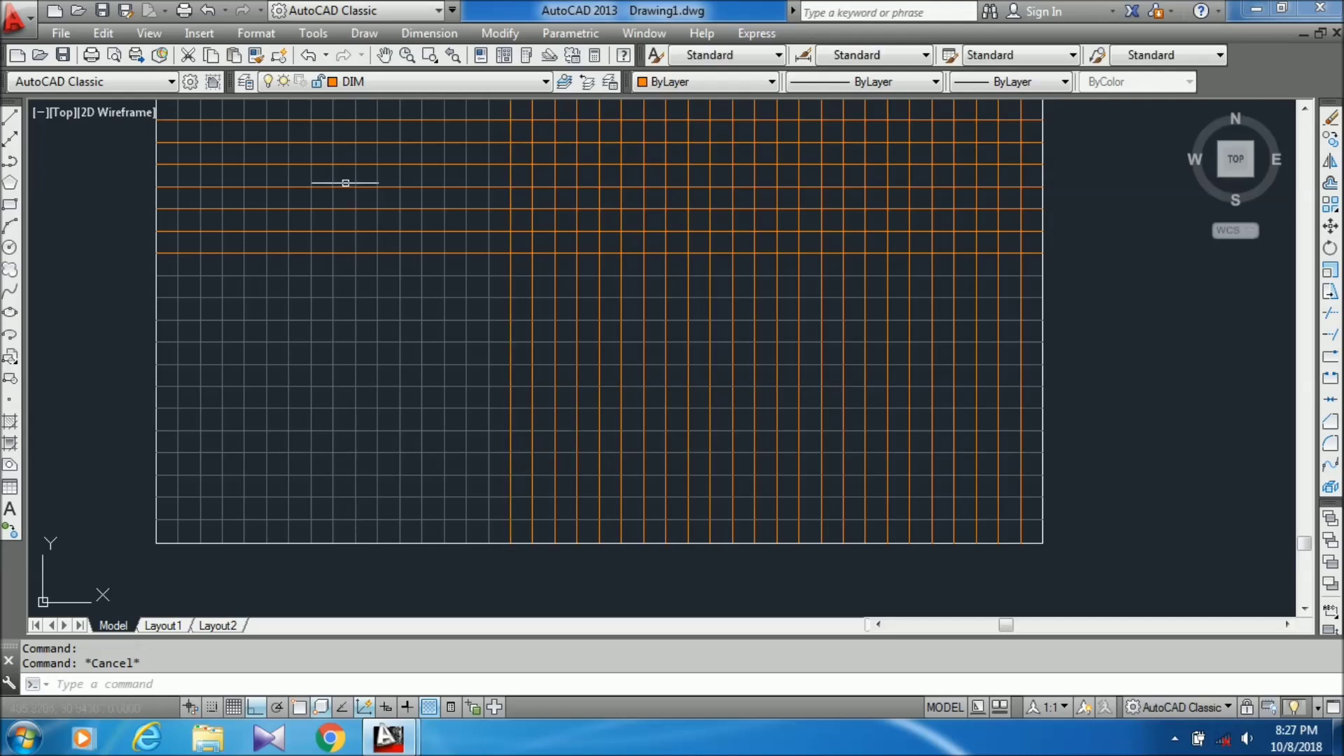
Lock the DIM layer in the Layer Properties Manager, close the manager, and inspect the grid
key("Return")
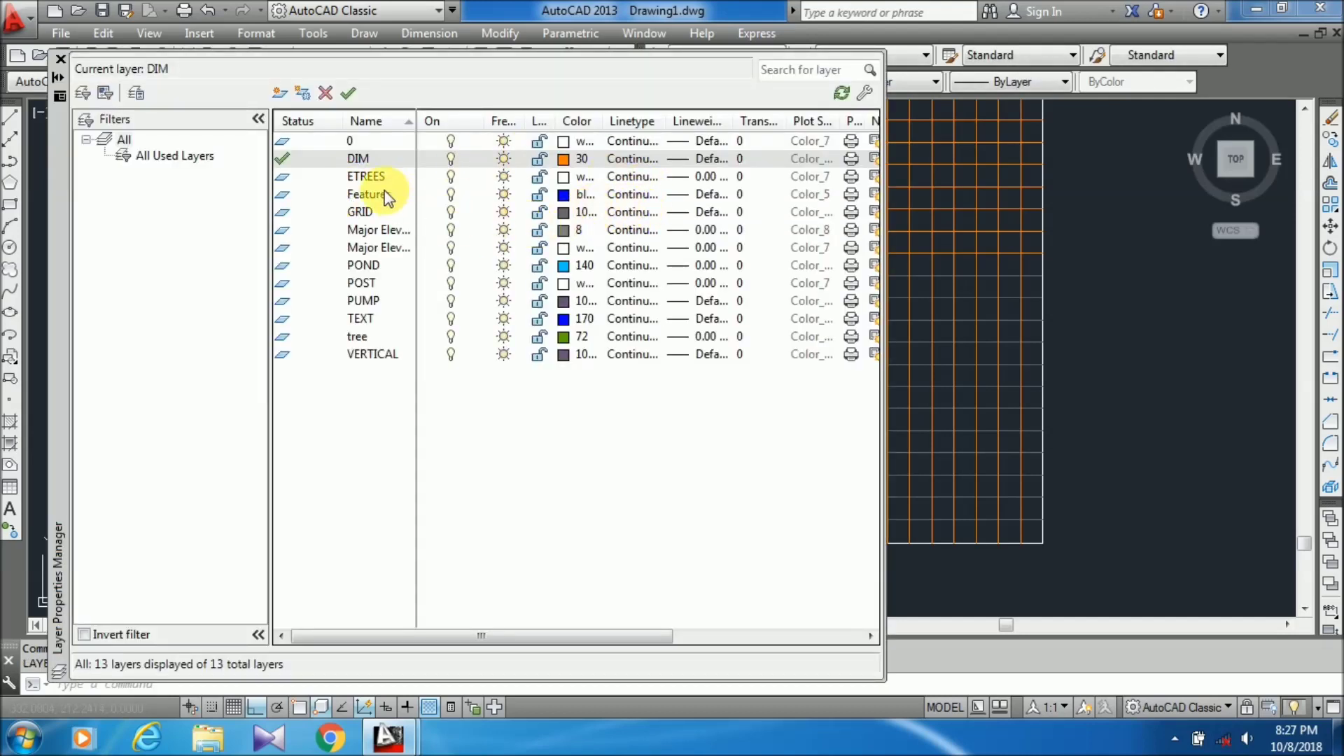
left_click(537, 160)
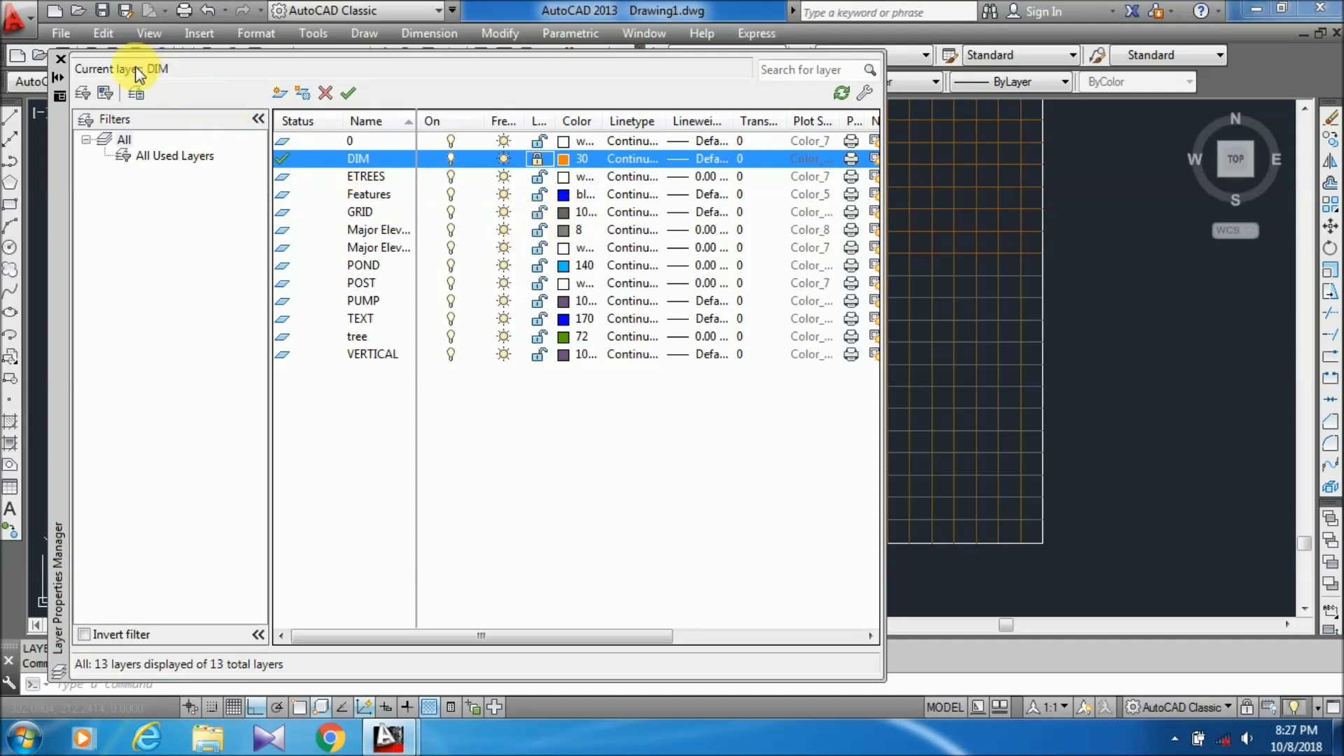
left_click(60, 60)
scroll(742, 424, "down", 4)
scroll(769, 361, "up", 2)
scroll(769, 360, "up", 2)
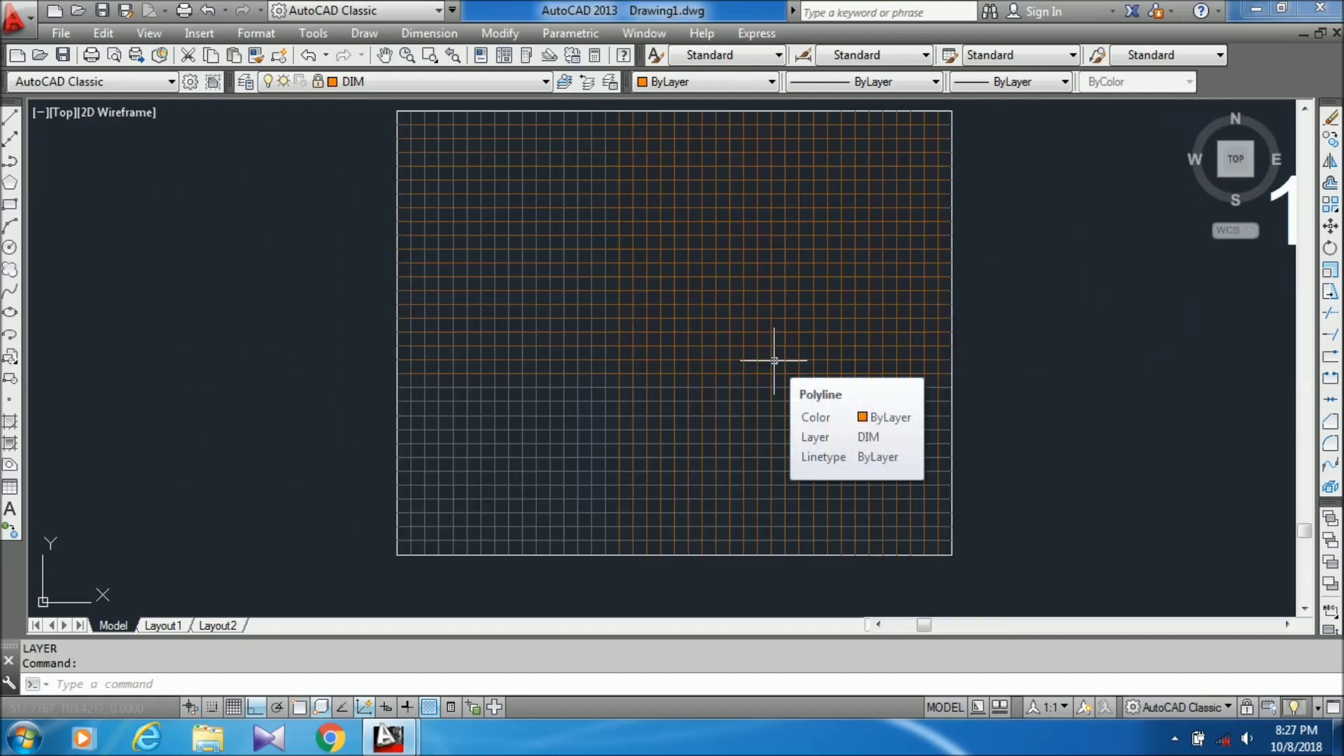
scroll(662, 391, "up", 2)
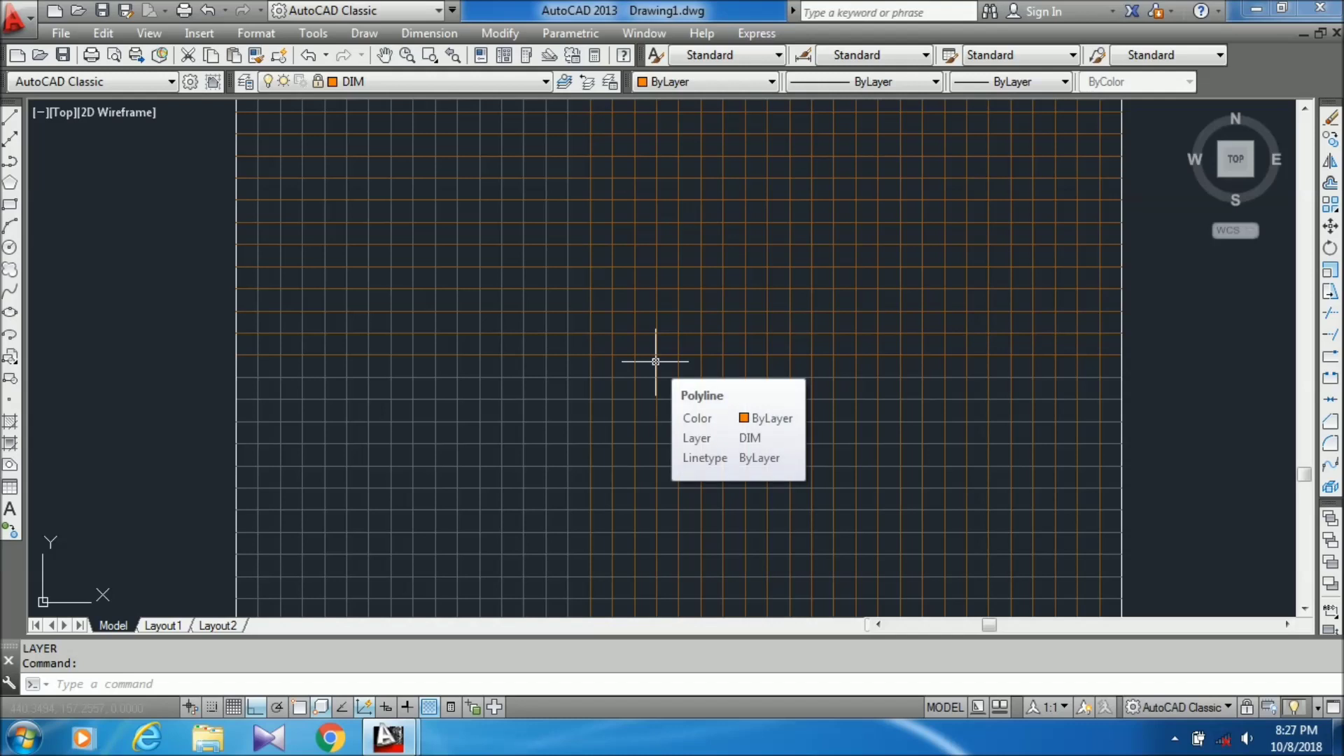
scroll(686, 340, "down", 2)
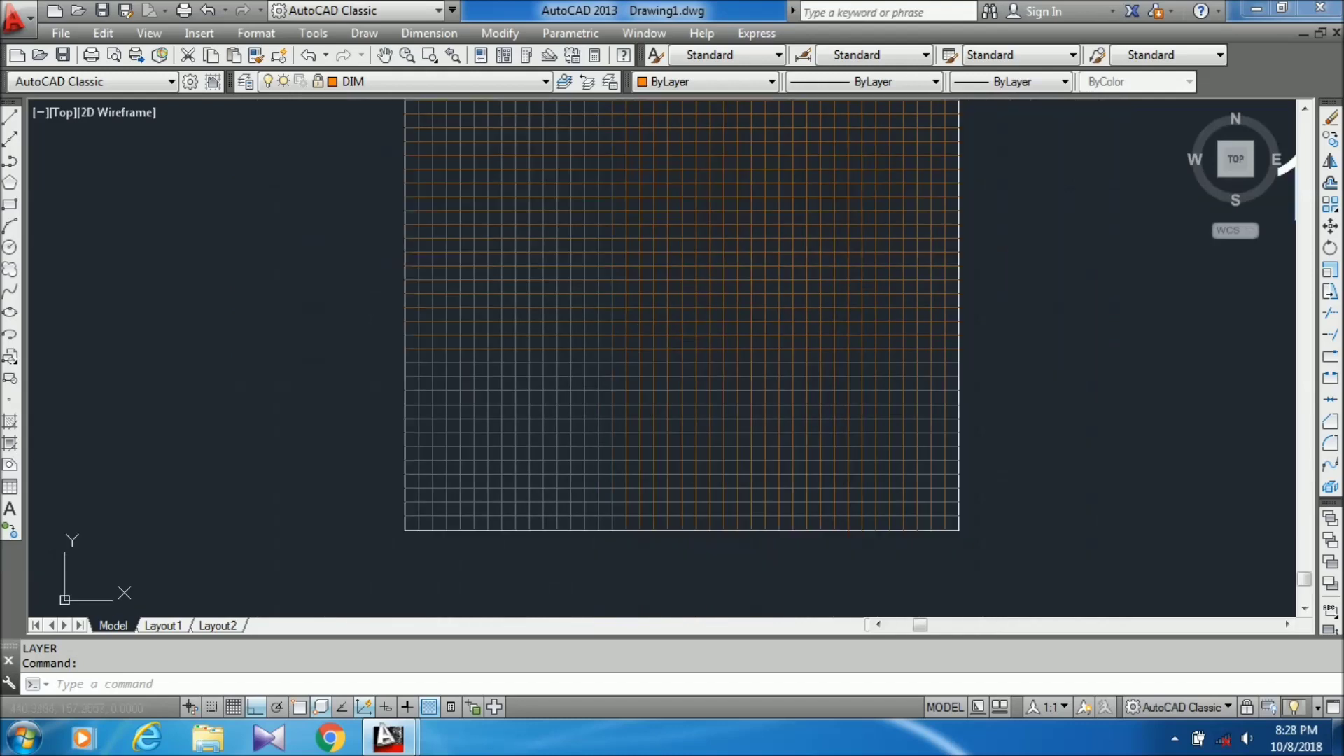
Erase a crossing selection of the gray GRID and orange DIM lines across the lower part of the grid to test the layer lock
scroll(935, 520, "up", 2)
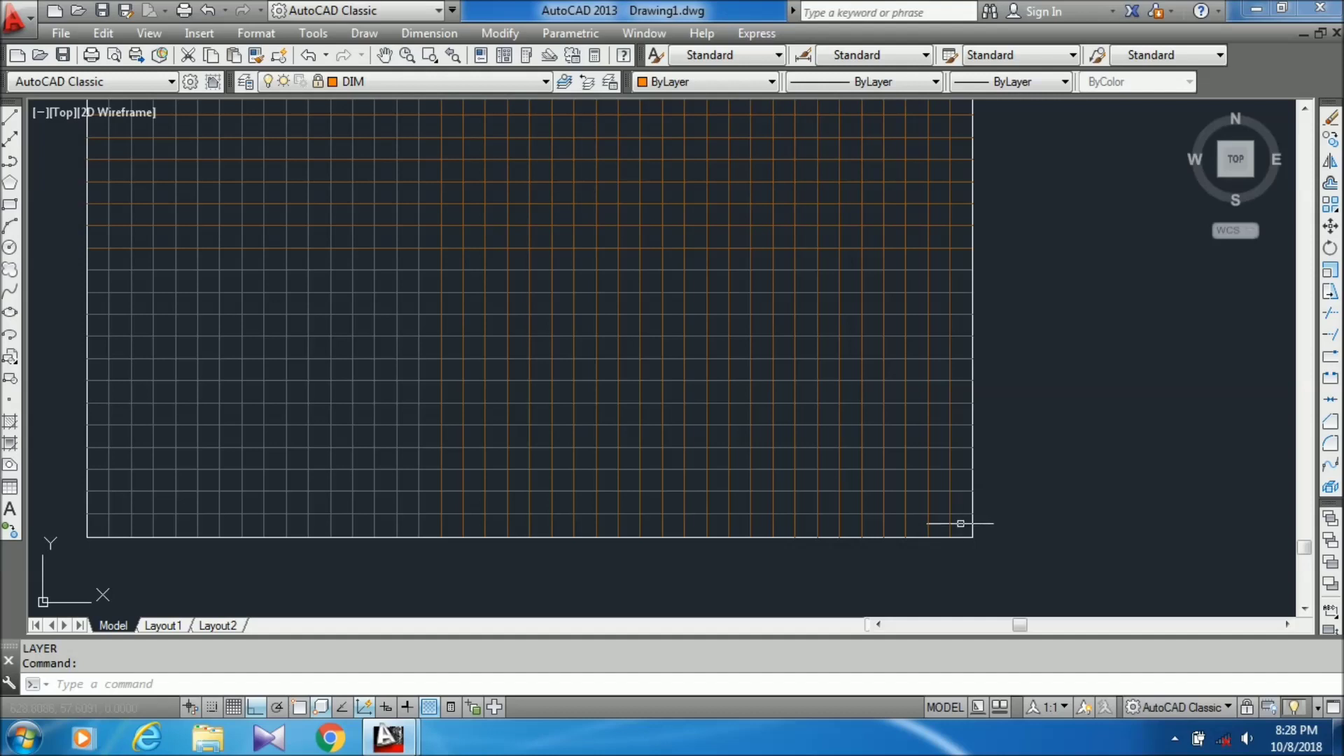
left_click(959, 523)
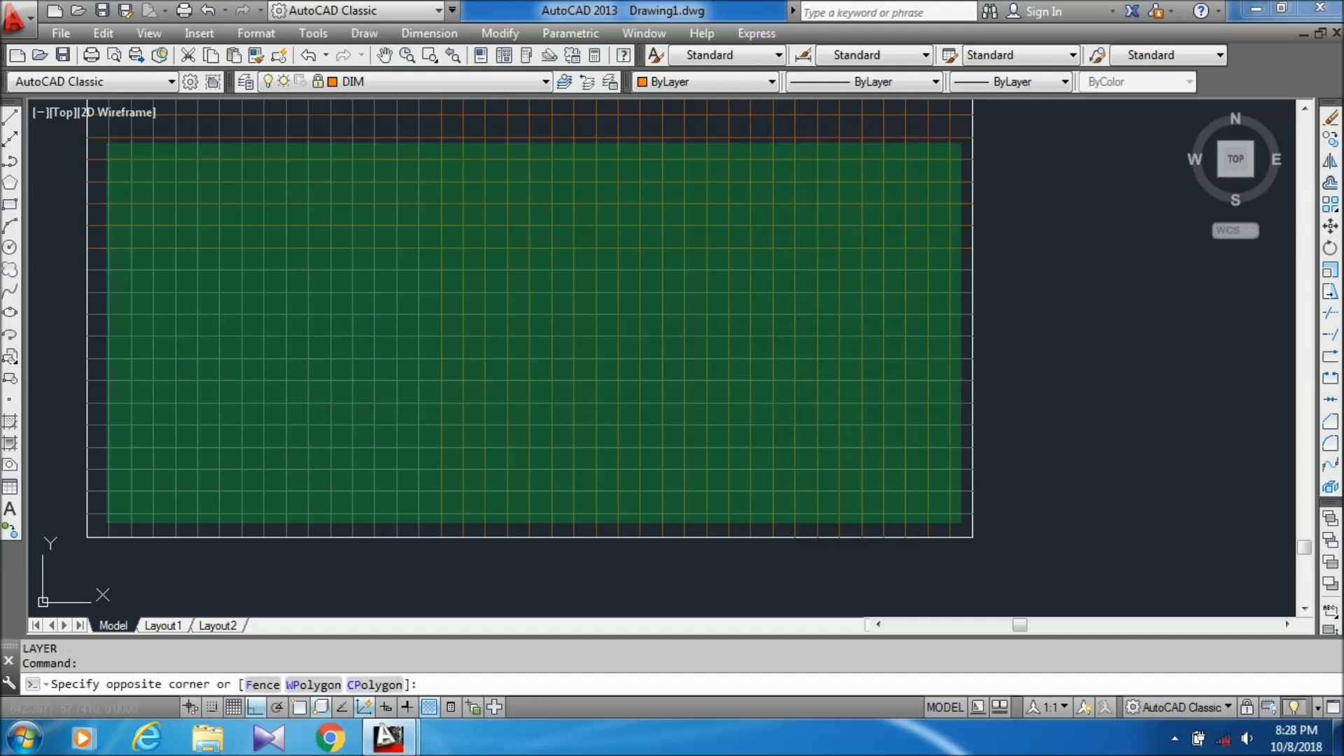
left_click(105, 142)
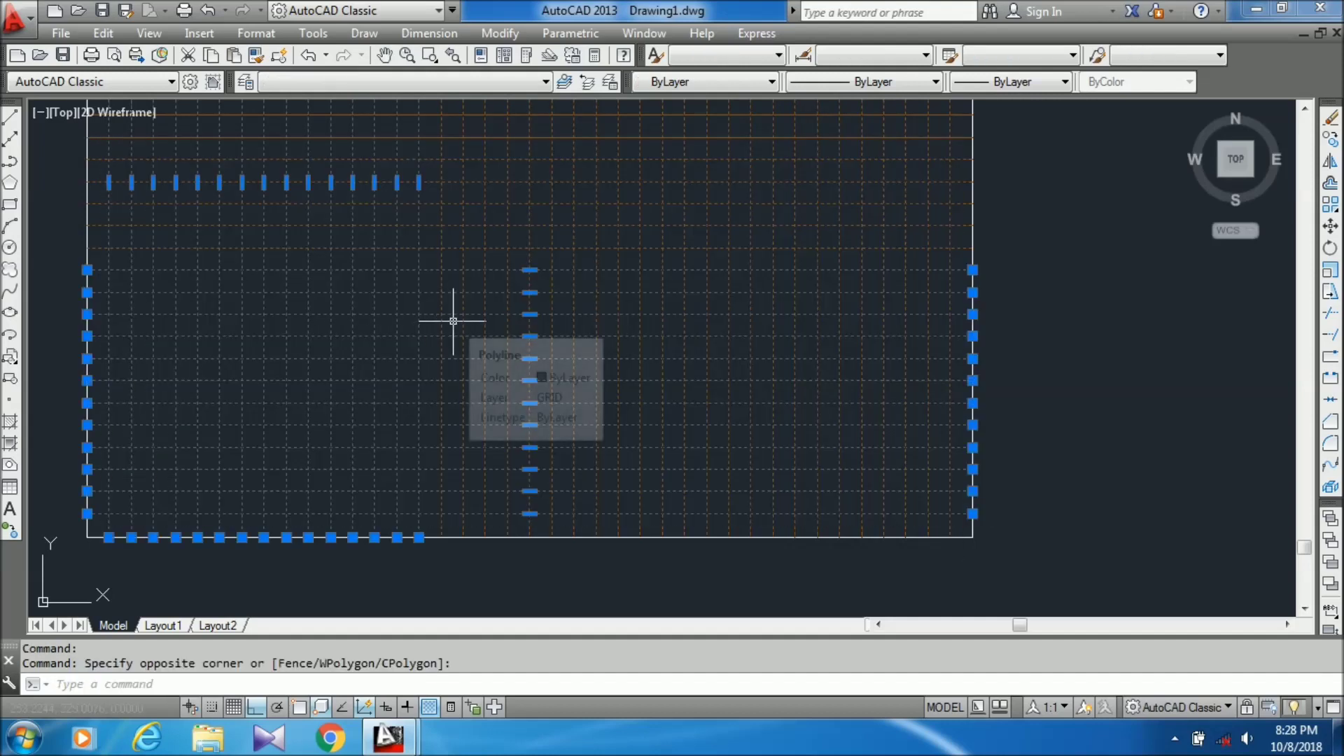
key("Delete")
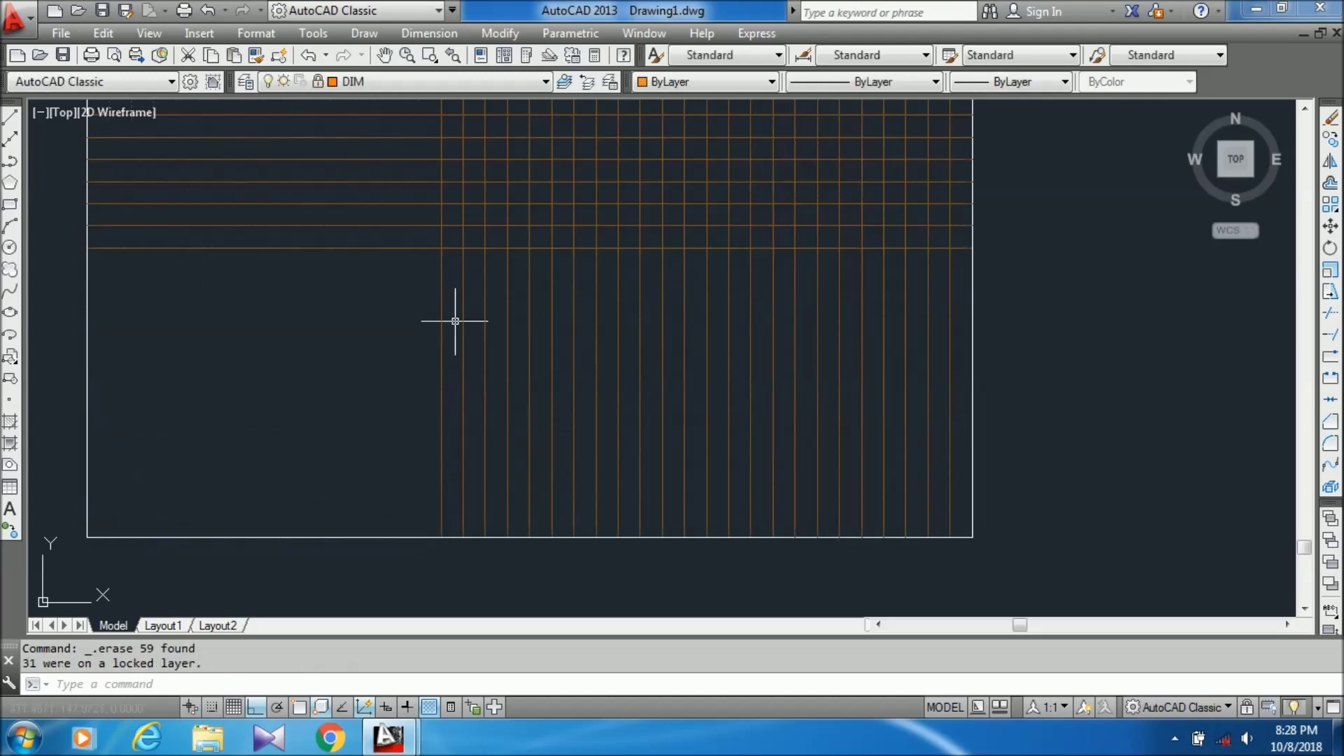
scroll(586, 382, "down", 5)
scroll(574, 380, "up", 3)
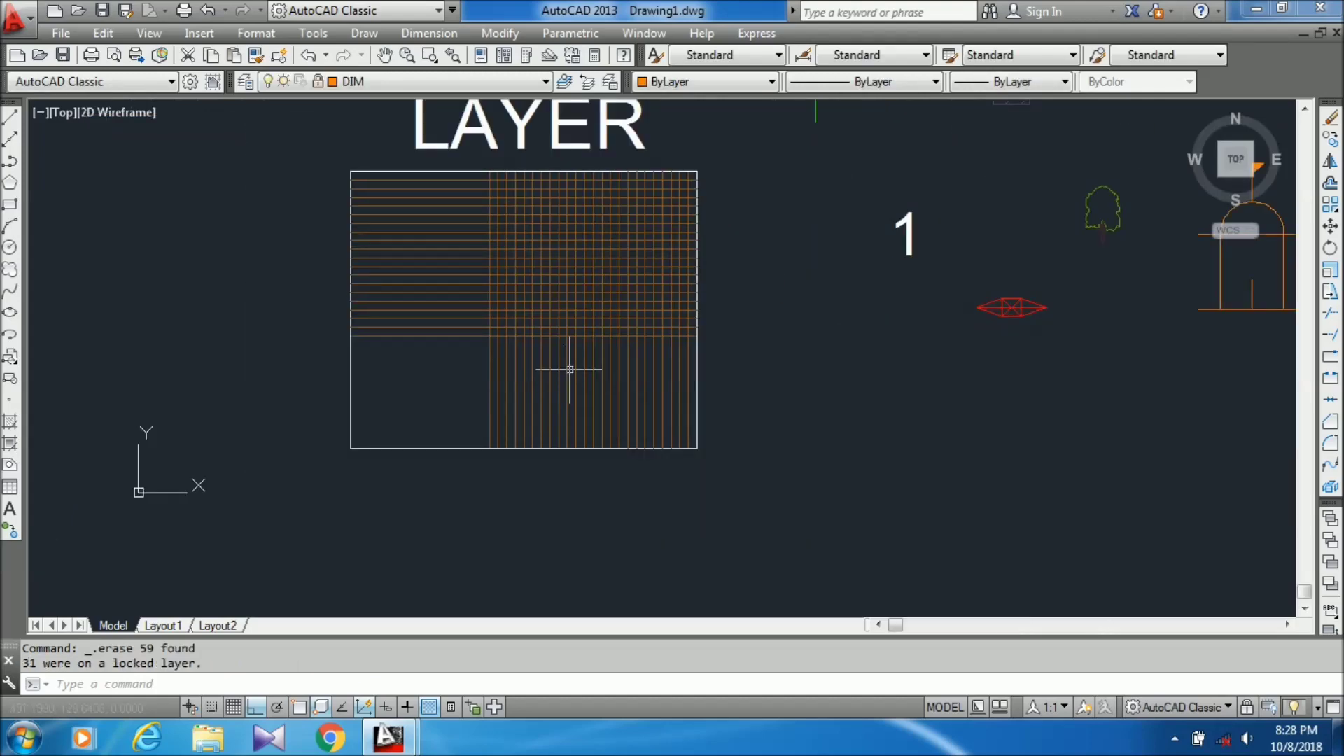
Select the vertical and horizontal orange lines of the locked DIM layer with crossing windows, and clear the selection
scroll(602, 368, "up", 6)
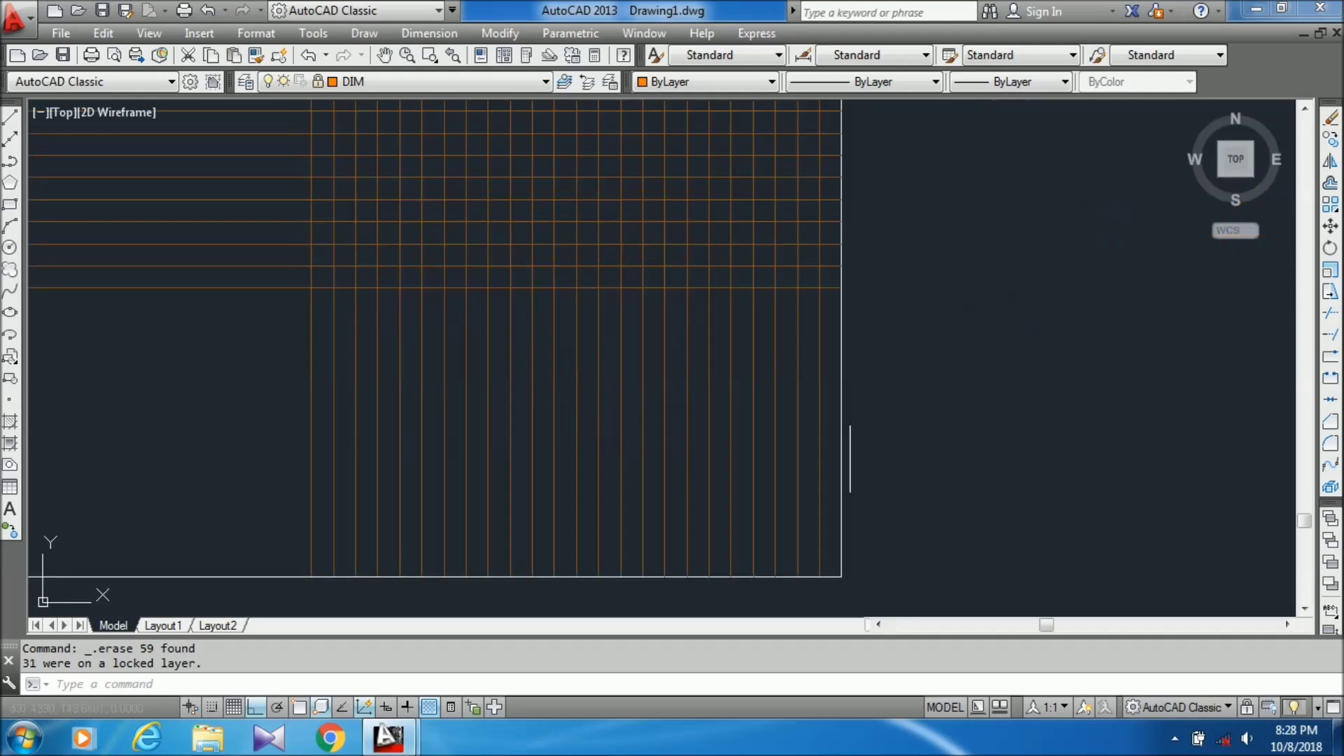
left_click(849, 340)
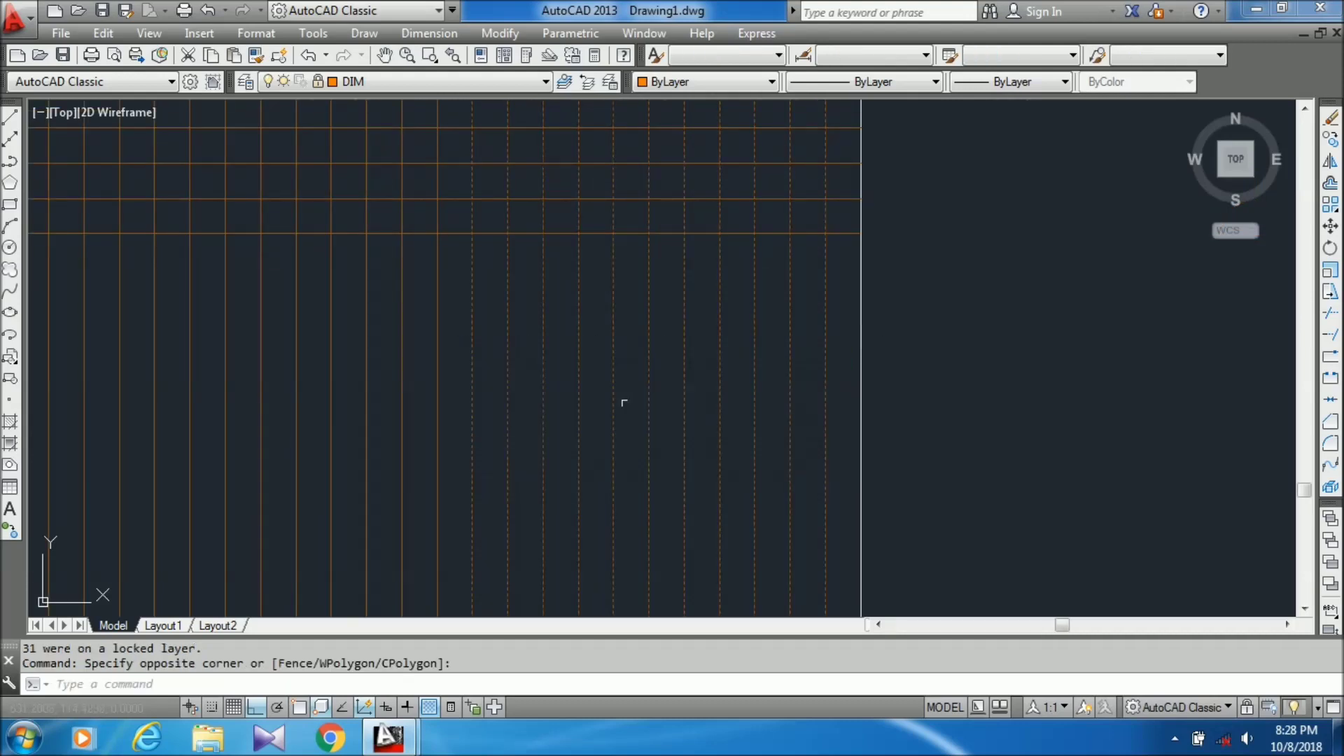
scroll(917, 346, "down", 4)
scroll(903, 315, "up", 2)
left_click(889, 303)
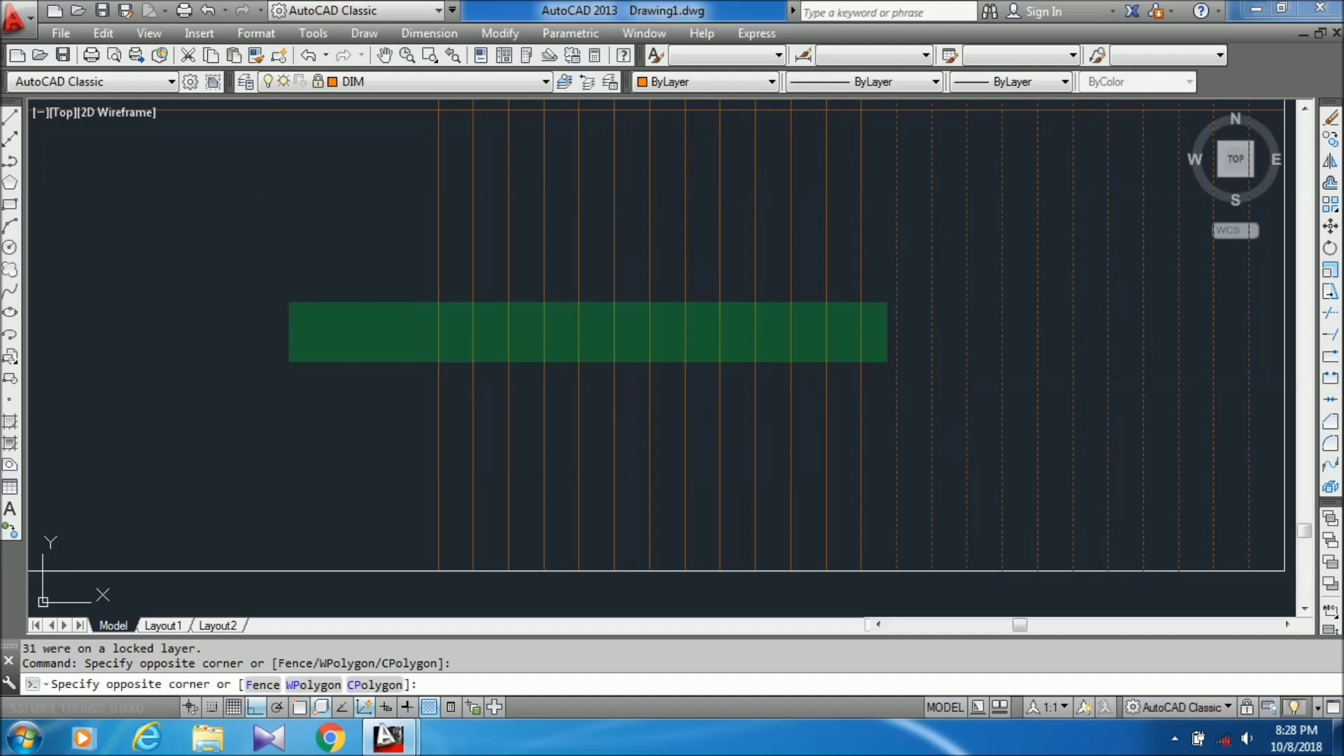
left_click(285, 365)
scroll(548, 367, "down", 5)
scroll(547, 367, "up", 2)
left_click(480, 451)
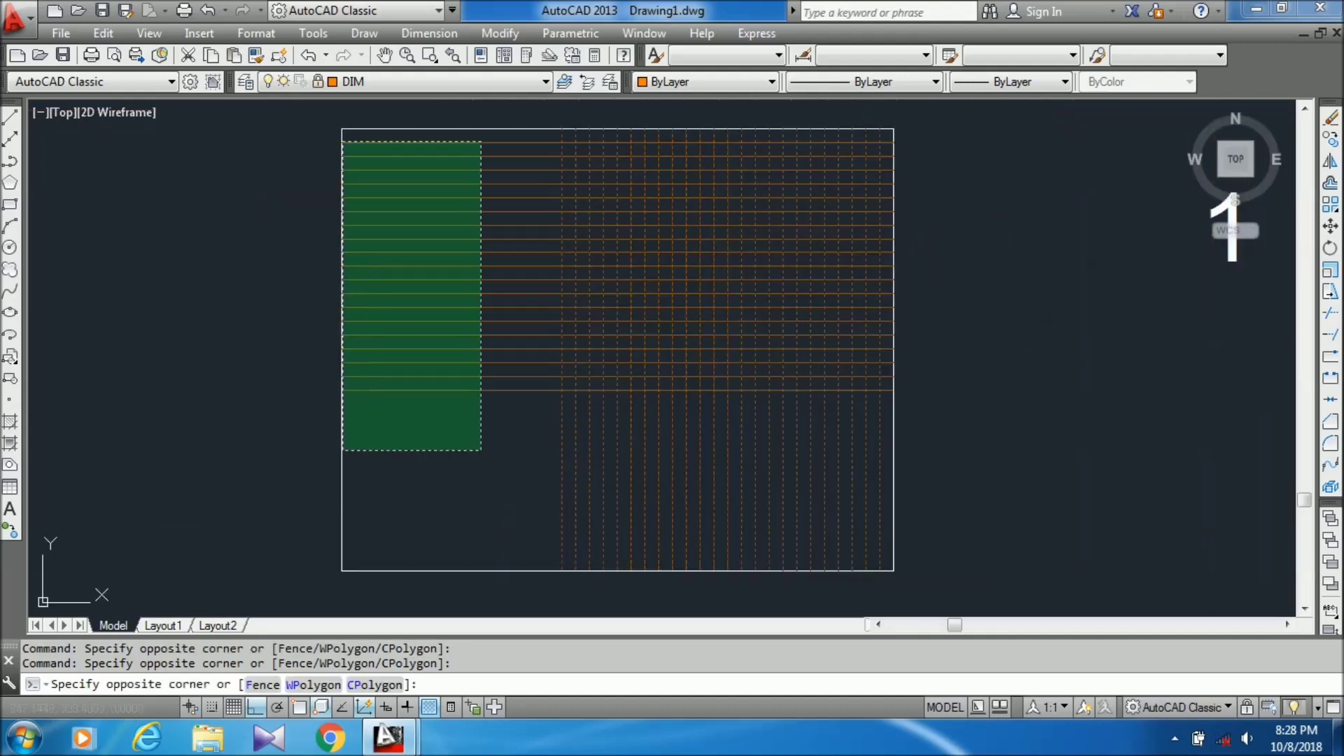
left_click(543, 394)
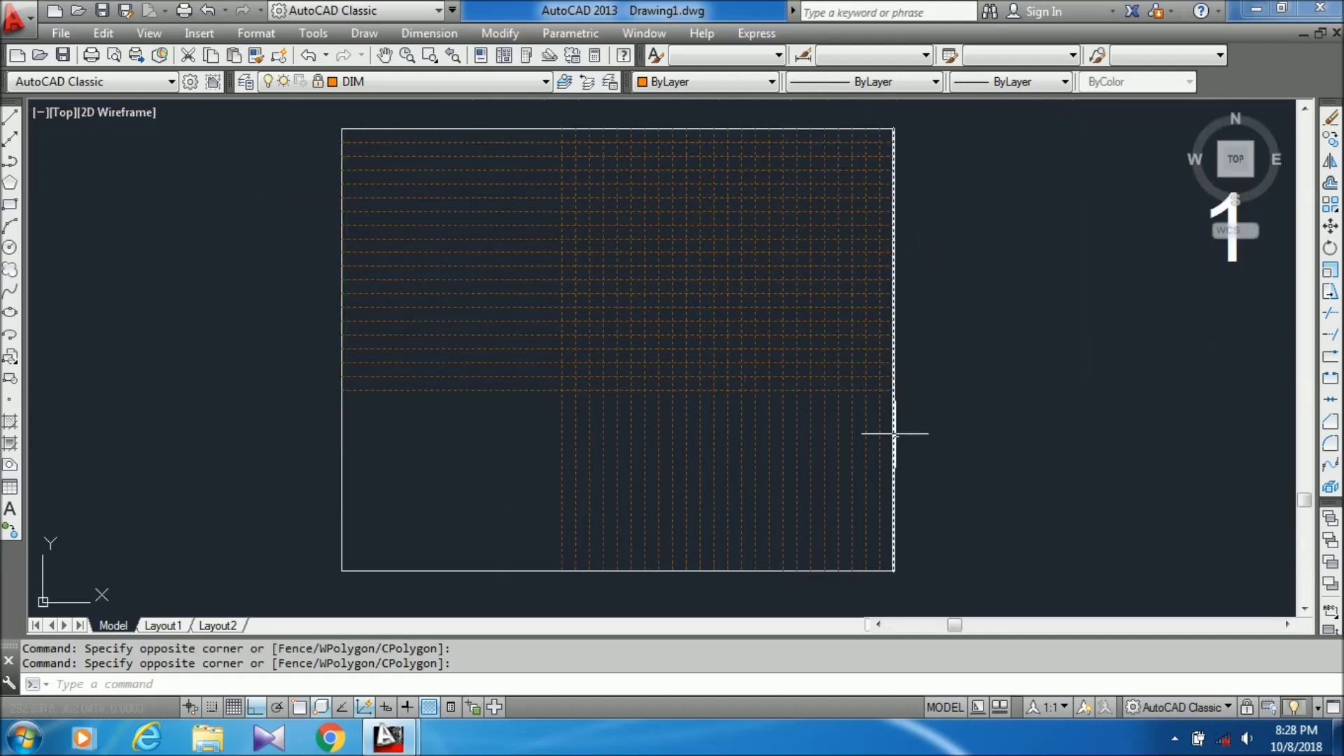
scroll(897, 431, "up", 3)
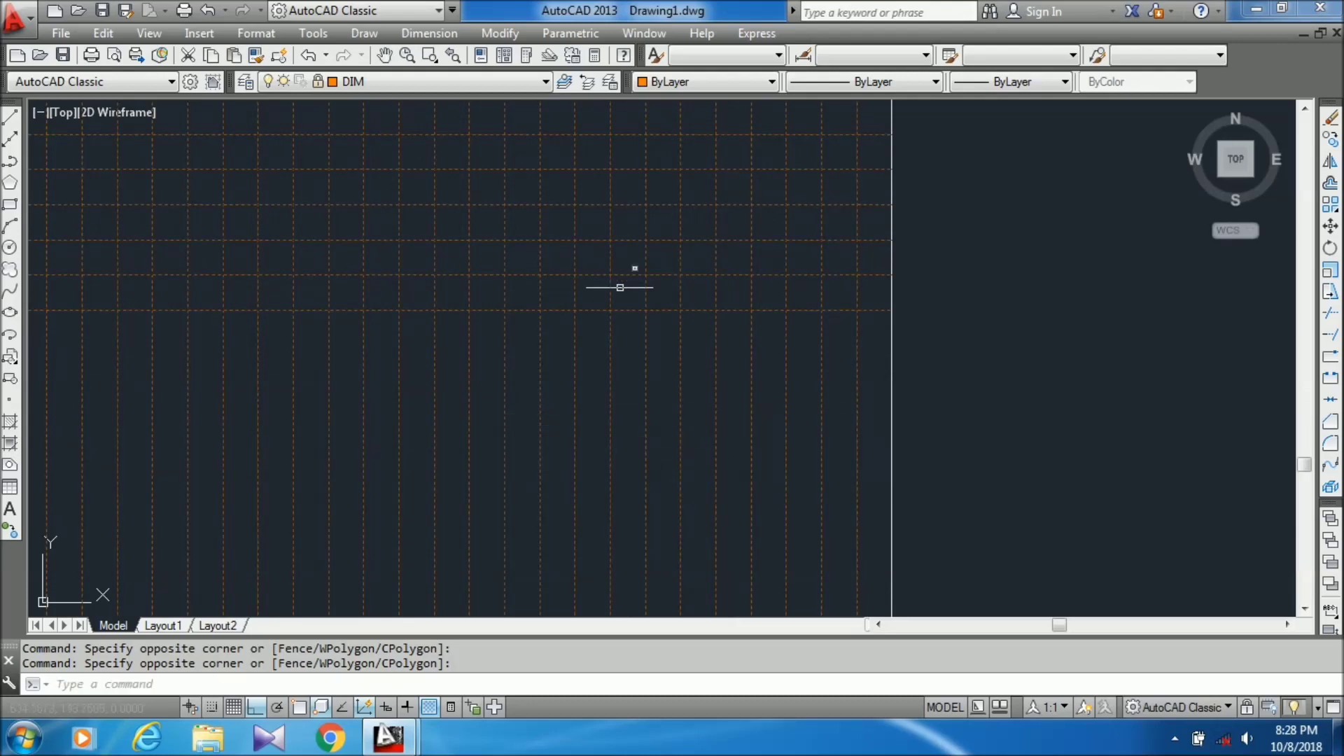
key("Escape")
Unlock the DIM layer in the Layer Properties Manager and close the manager
type("LA")
key("Return")
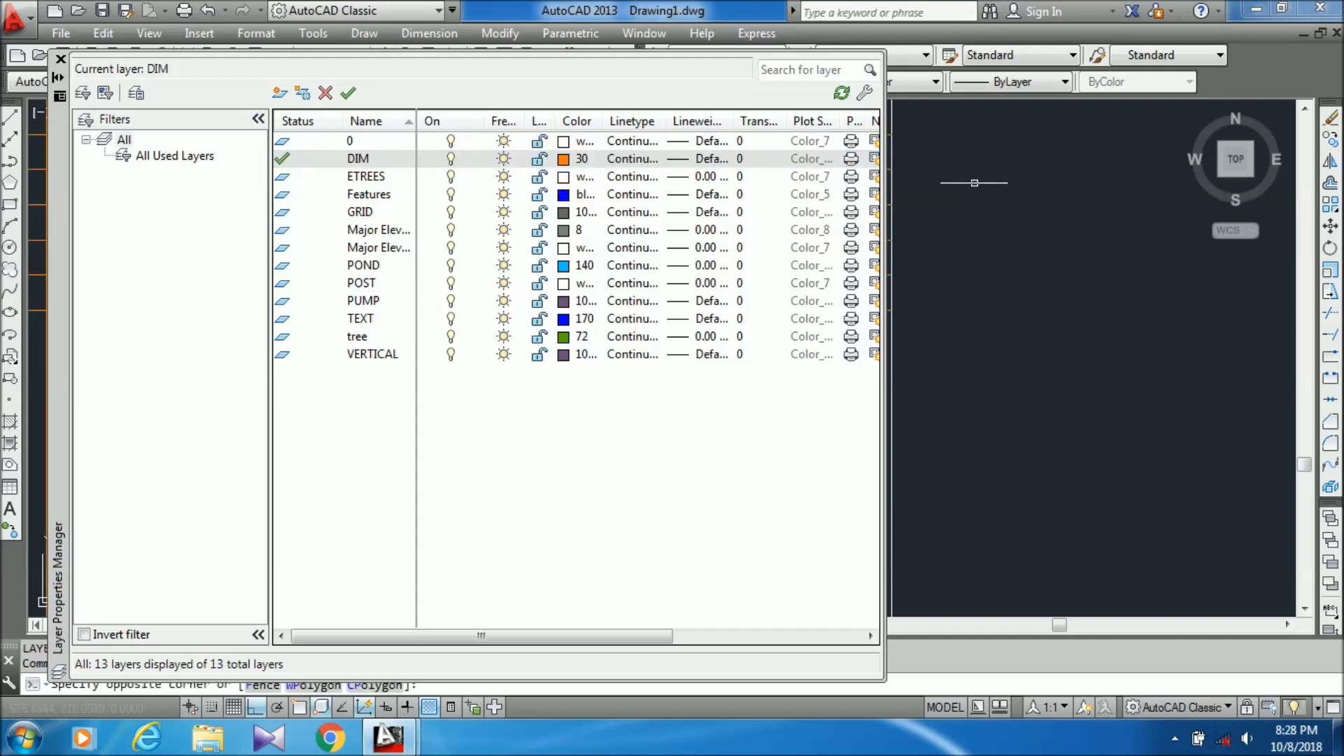
left_click(60, 59)
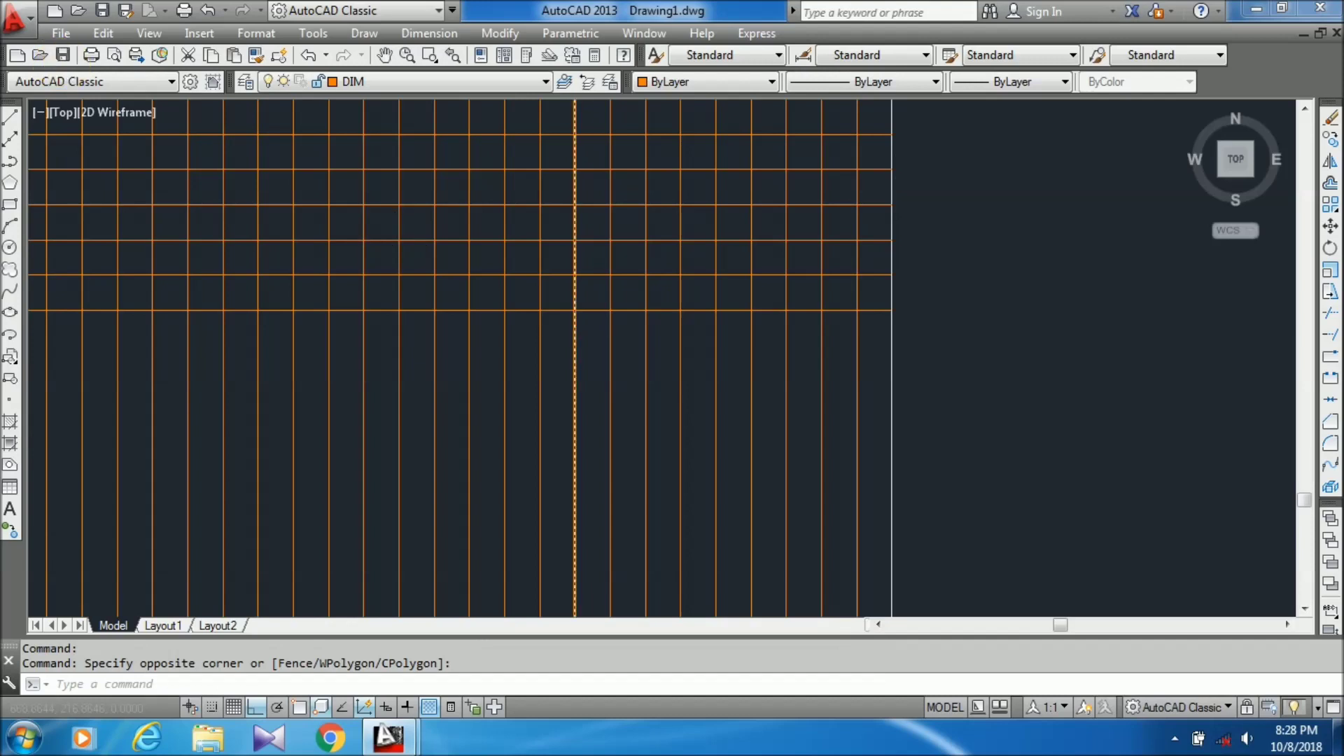
Erase the vertical orange DIM lines and the lowest horizontal ones with a crossing window over the lower grid
scroll(661, 444, "down", 4)
scroll(709, 380, "up", 3)
left_click(717, 330)
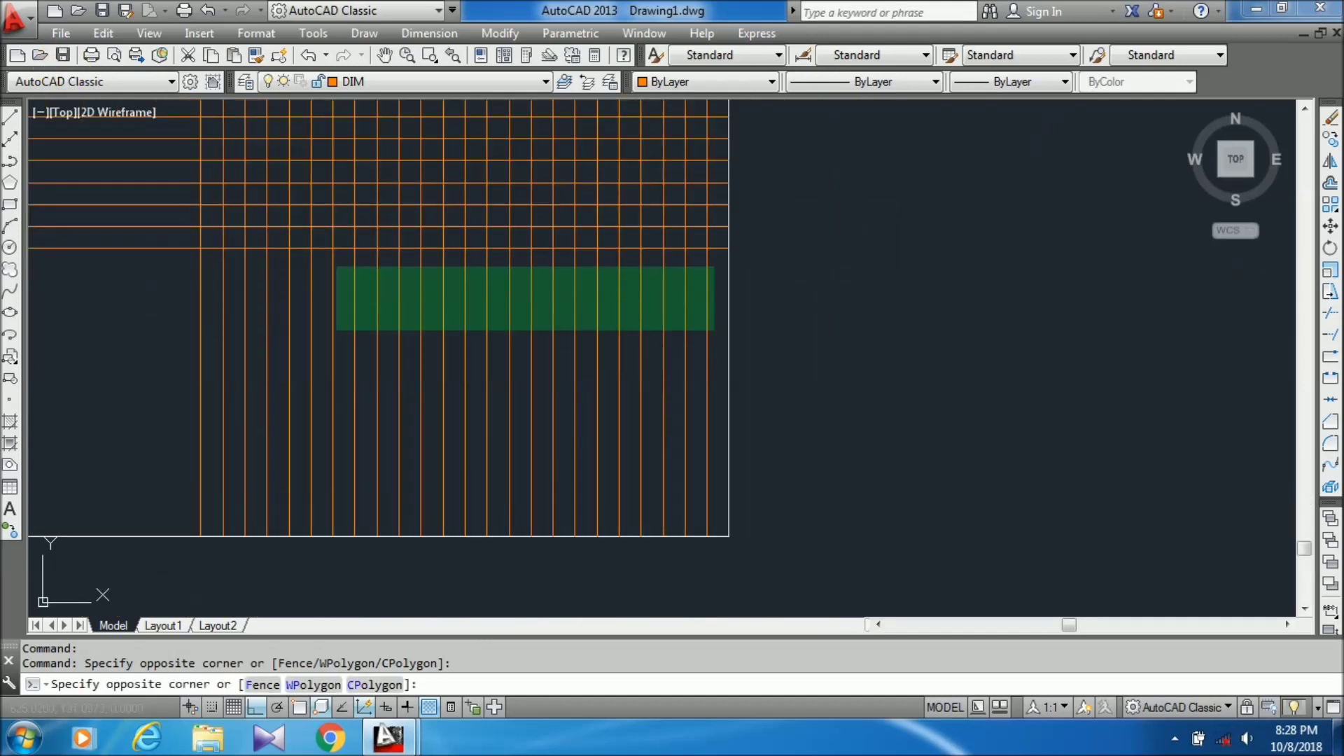
left_click(212, 196)
key("Delete")
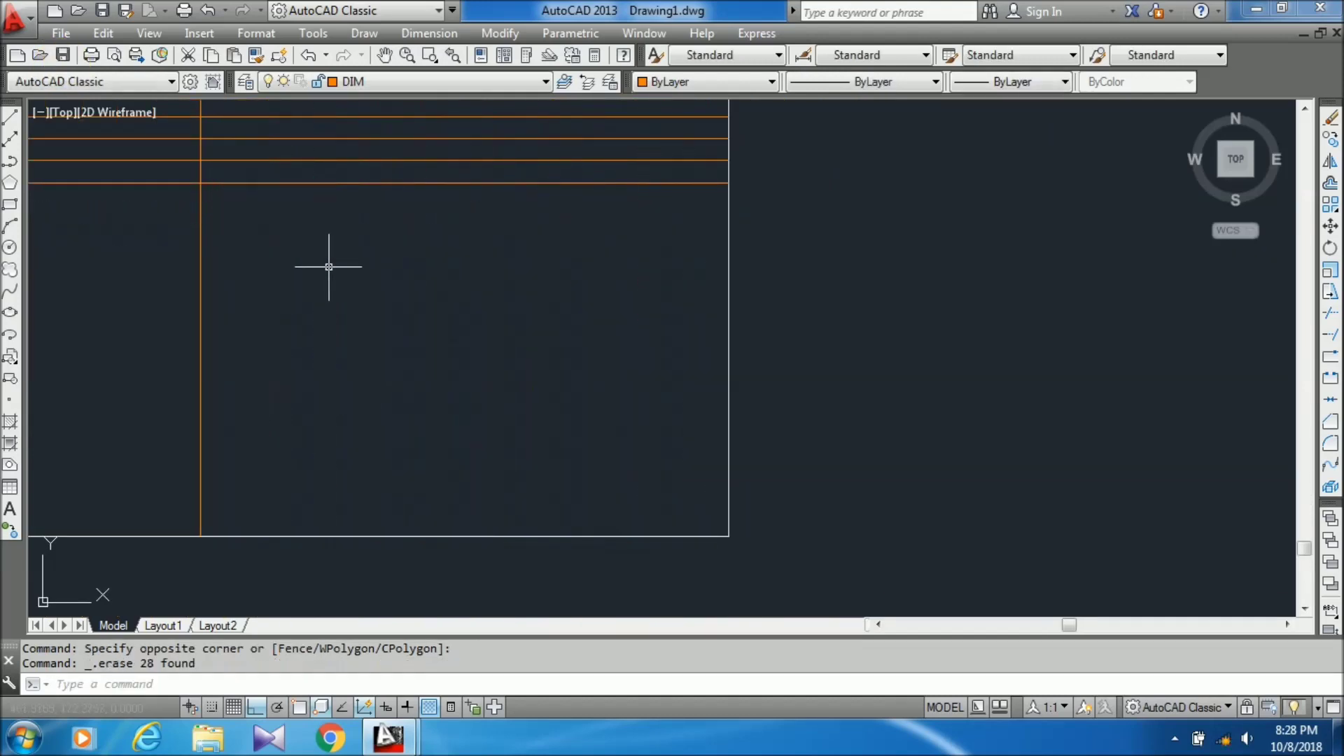
Erase the remaining vertical DIM line and the lower group of horizontal DIM lines with another crossing window
scroll(645, 275, "down", 3)
left_click(626, 321)
left_click(536, 225)
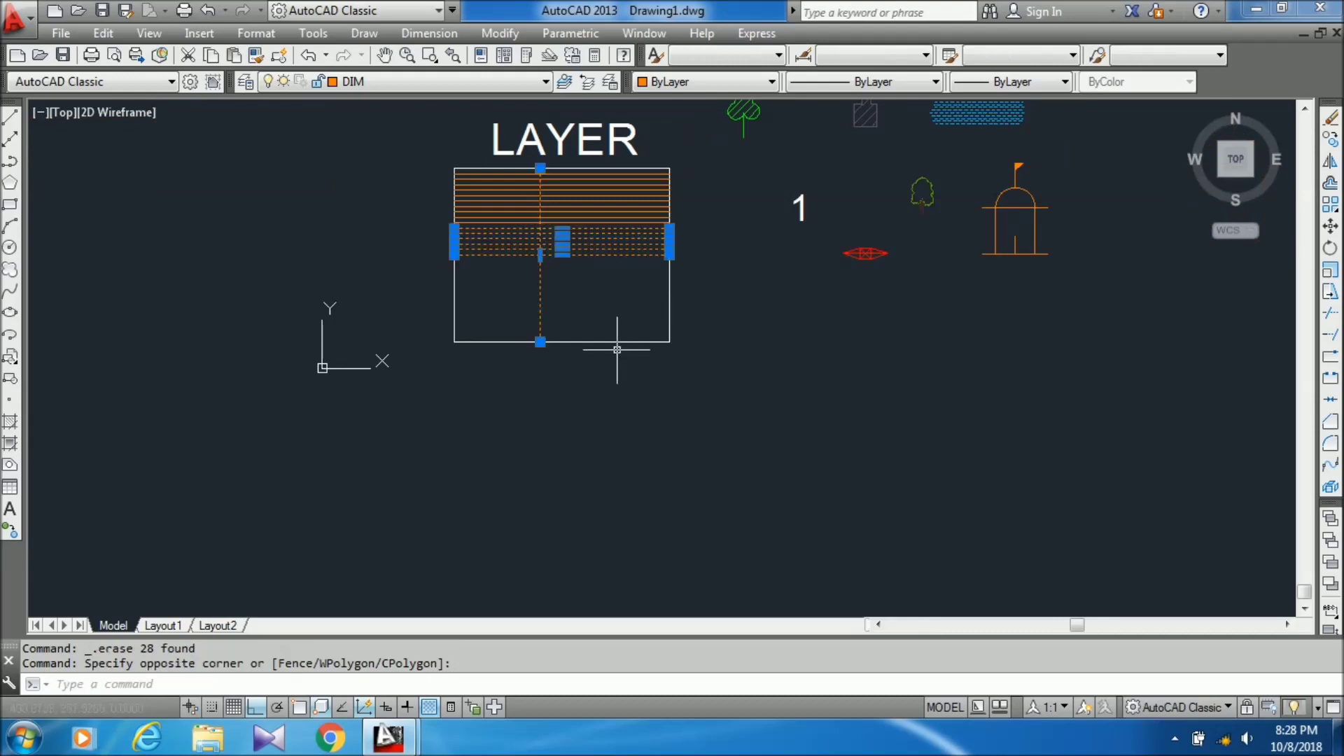
key("Delete")
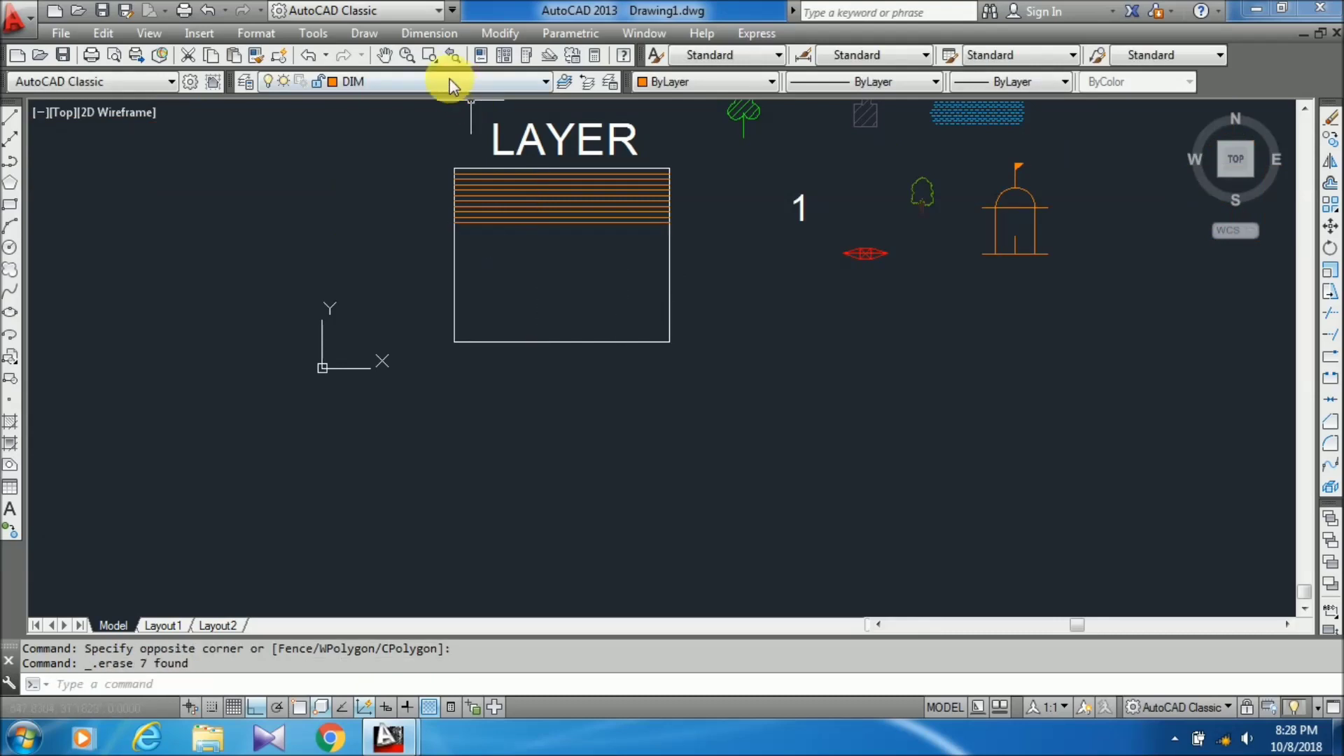
Review the layer list in the Layer Properties Manager, close it, and look over the symbols beside the grid
type("la")
key("Return")
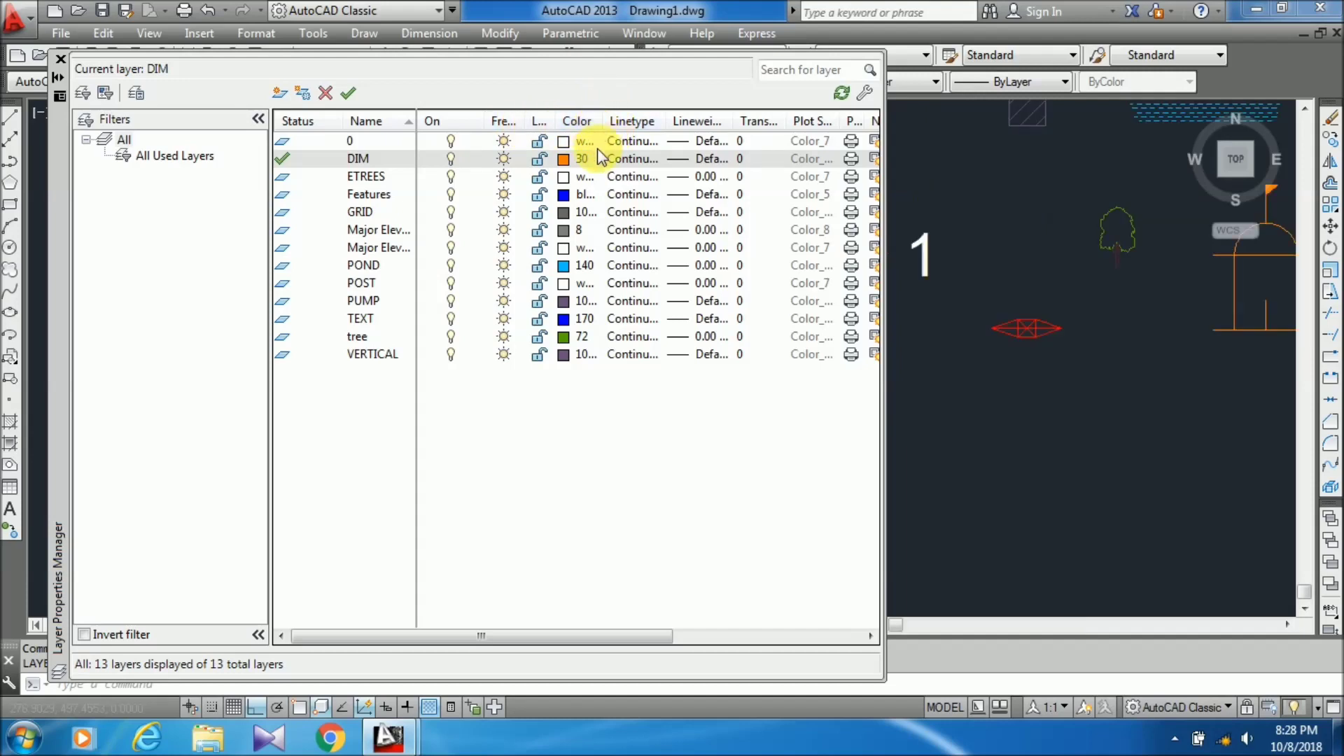
left_click(61, 61)
scroll(750, 159, "down", 4)
scroll(735, 231, "up", 6)
scroll(710, 126, "down", 3)
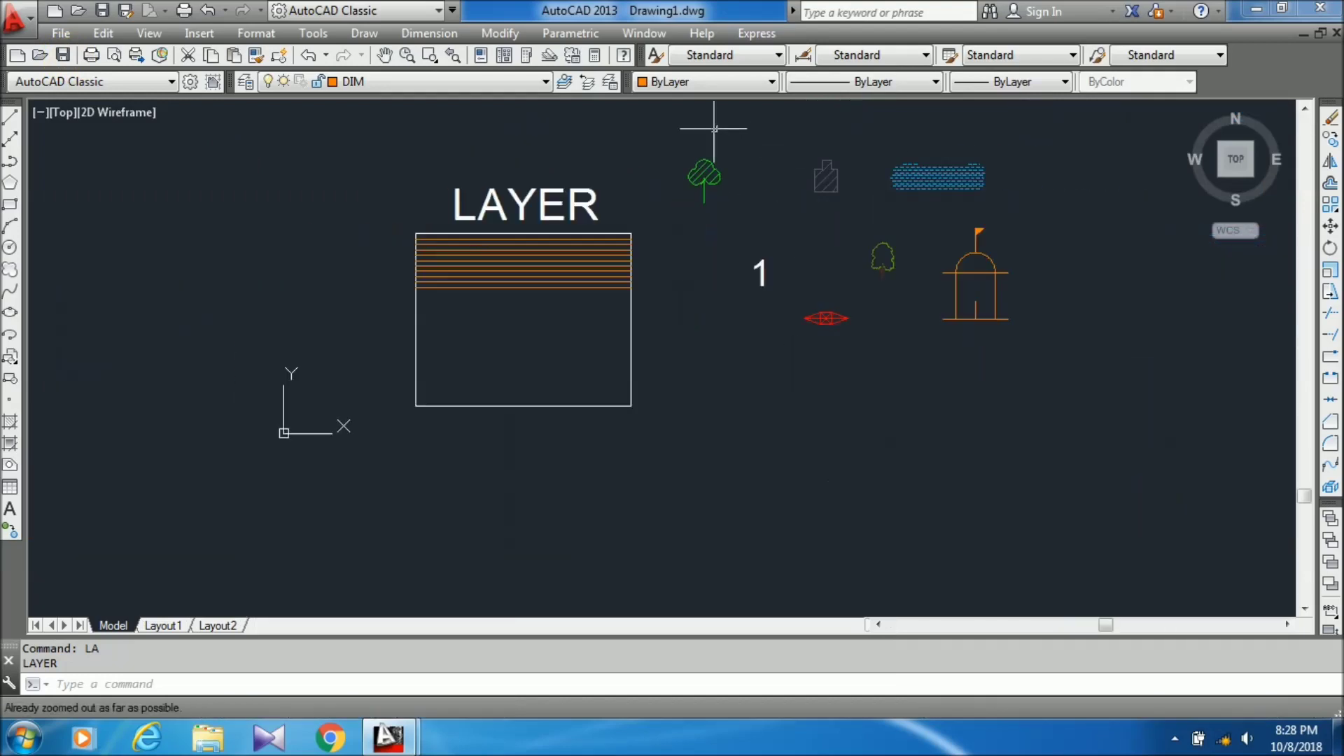
Select the hatched pump symbol, change the PUMP layer's color to teal in the Layer Properties Manager, and close the manager
scroll(809, 147, "up", 4)
left_click(939, 156)
left_click(810, 296)
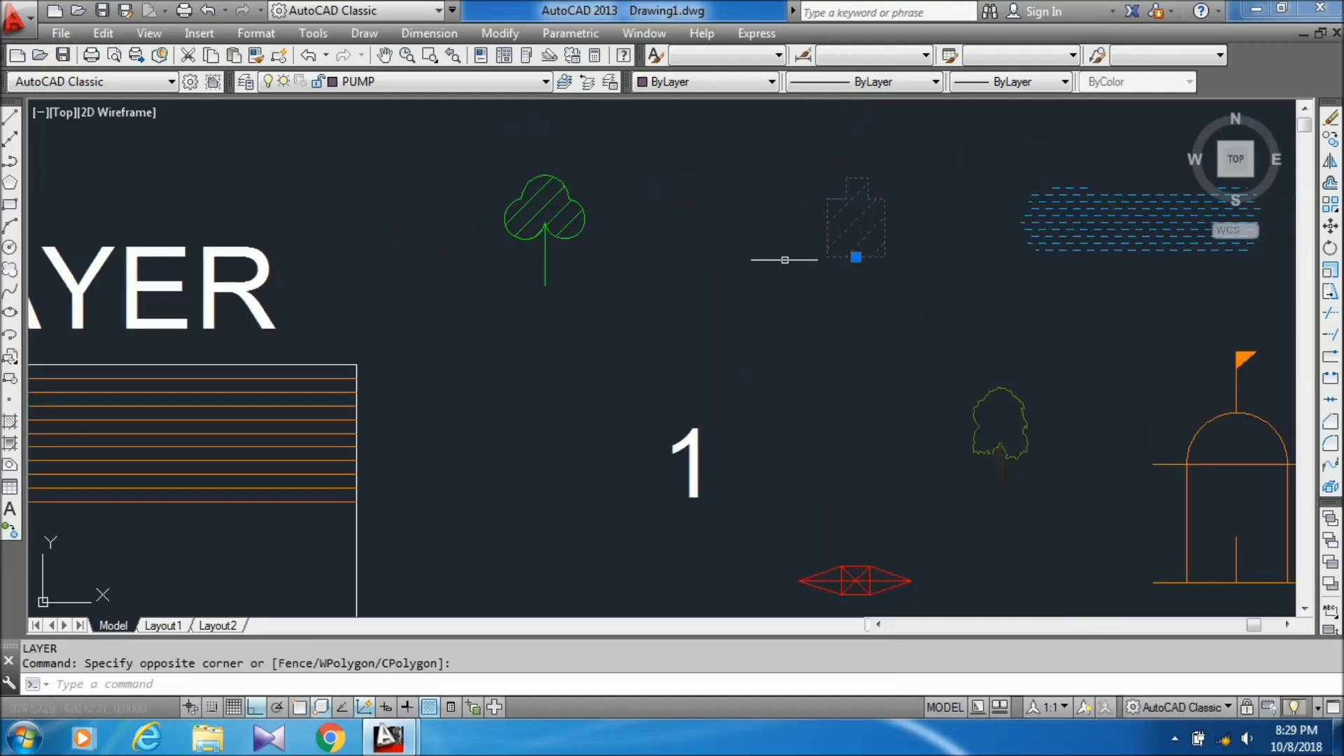
type("LA")
key("Return")
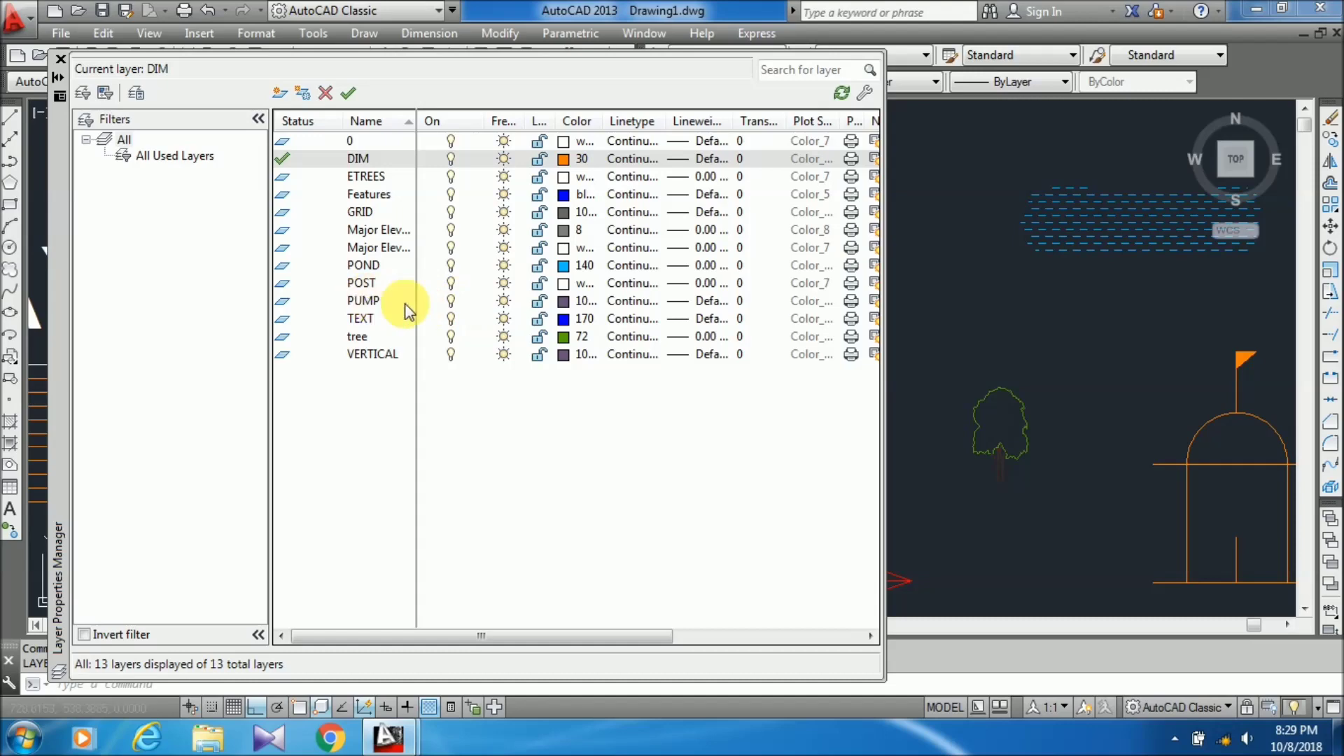
left_click(567, 301)
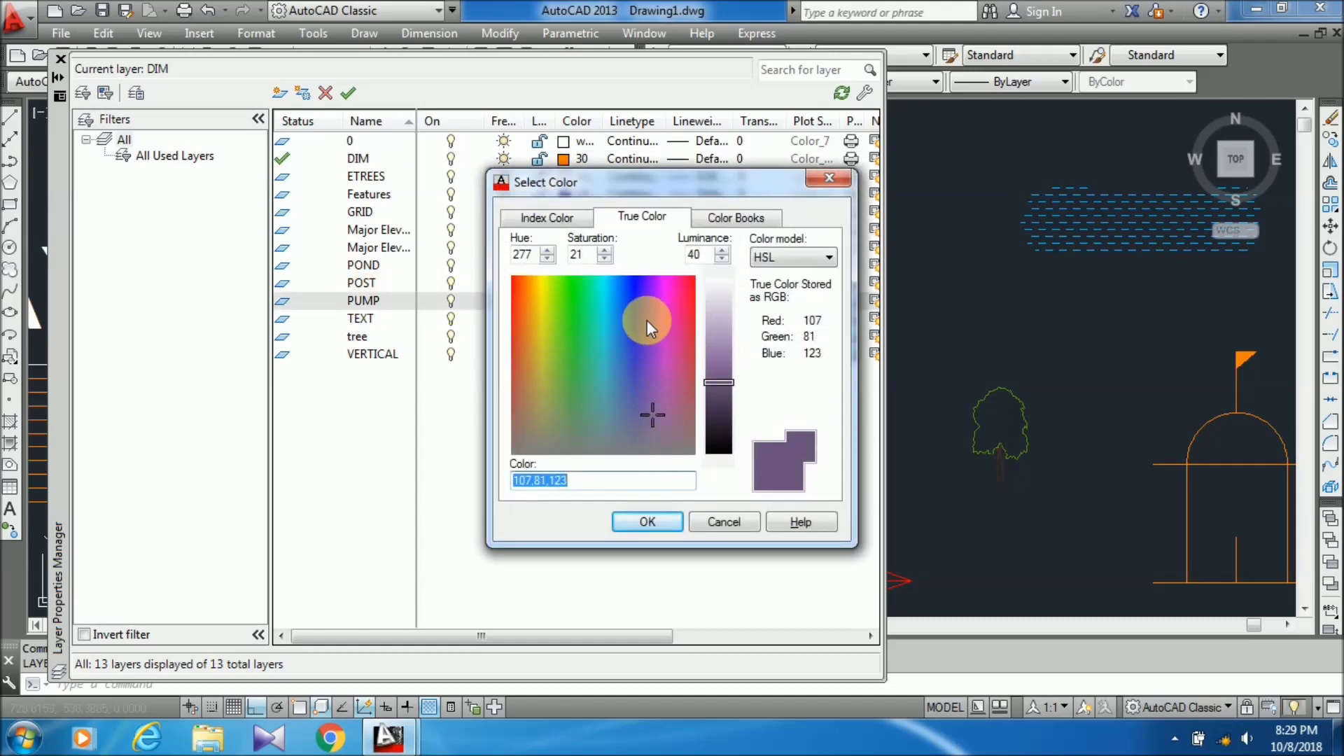
left_click(603, 378)
left_click(605, 321)
left_click(669, 527)
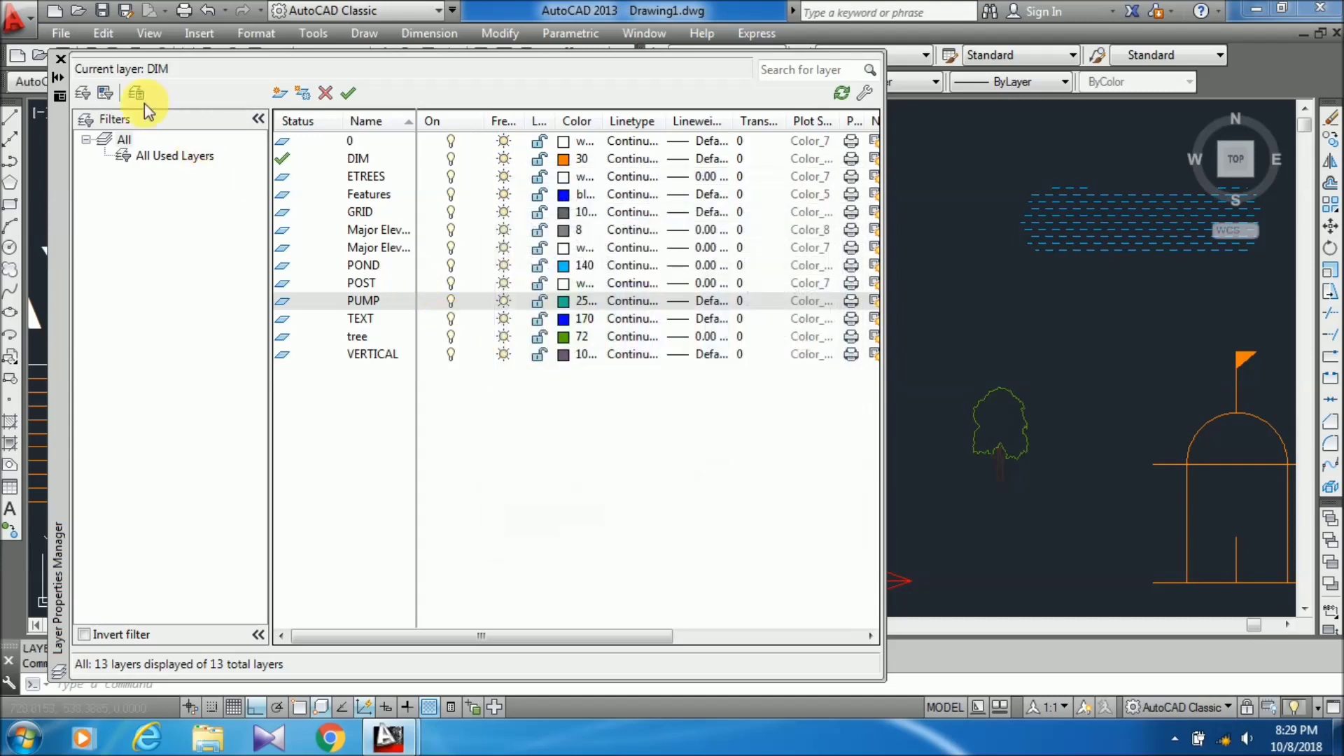
left_click(62, 61)
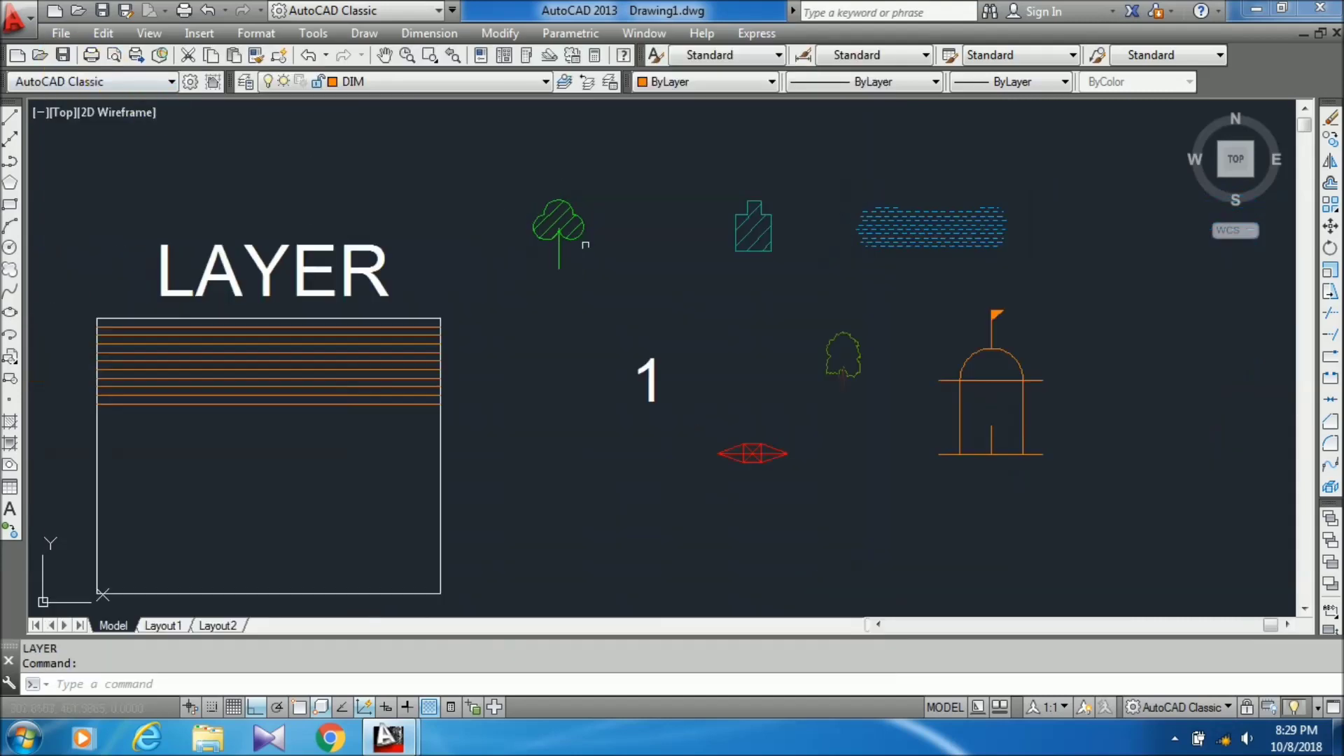
Draw an L-shaped polyline between the green tree and the pump symbol, going up and across above the pump
scroll(800, 191, "up", 4)
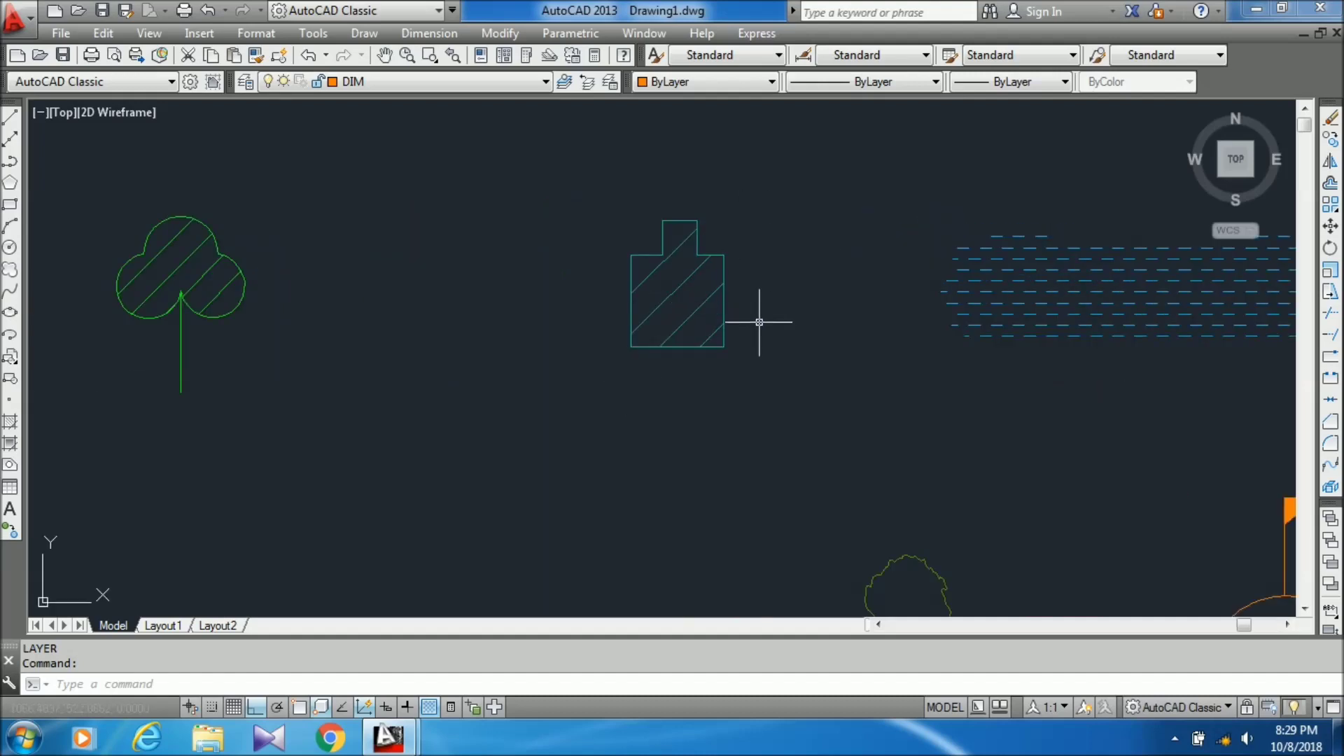
scroll(706, 230, "down", 2)
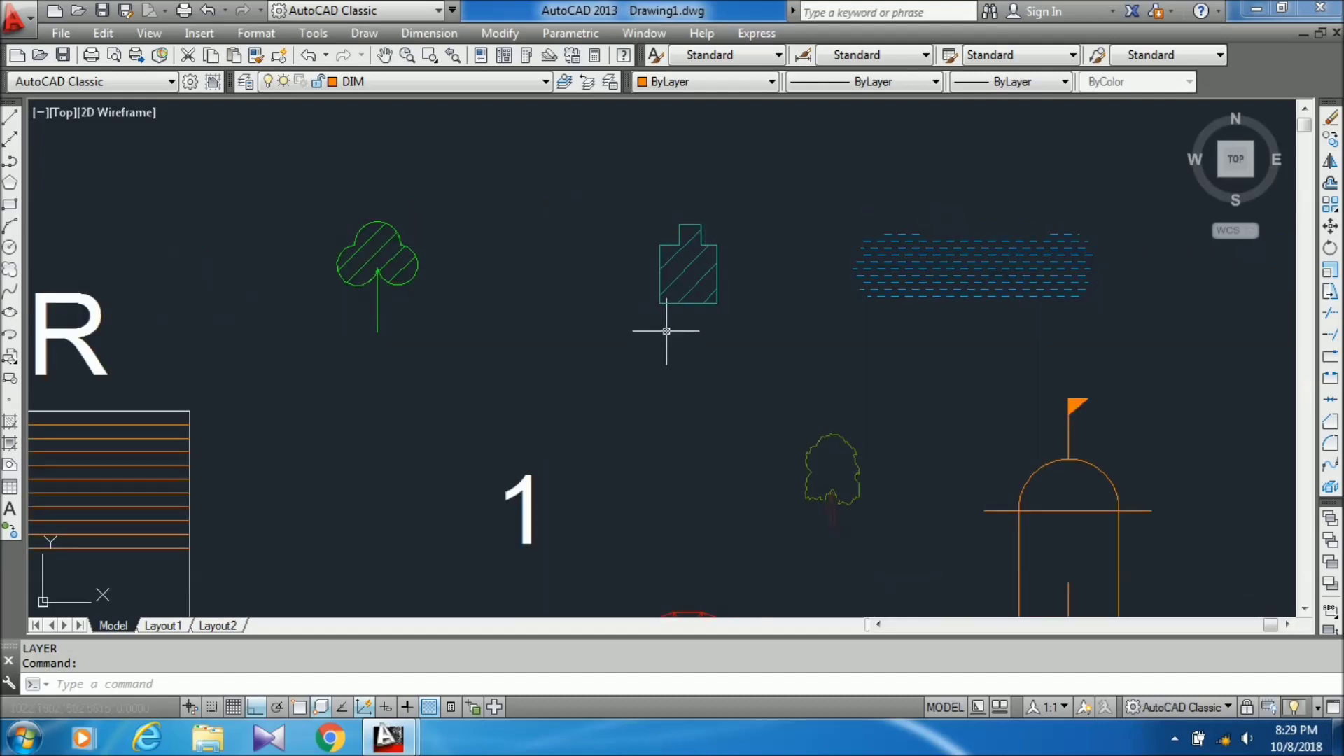
key("Return")
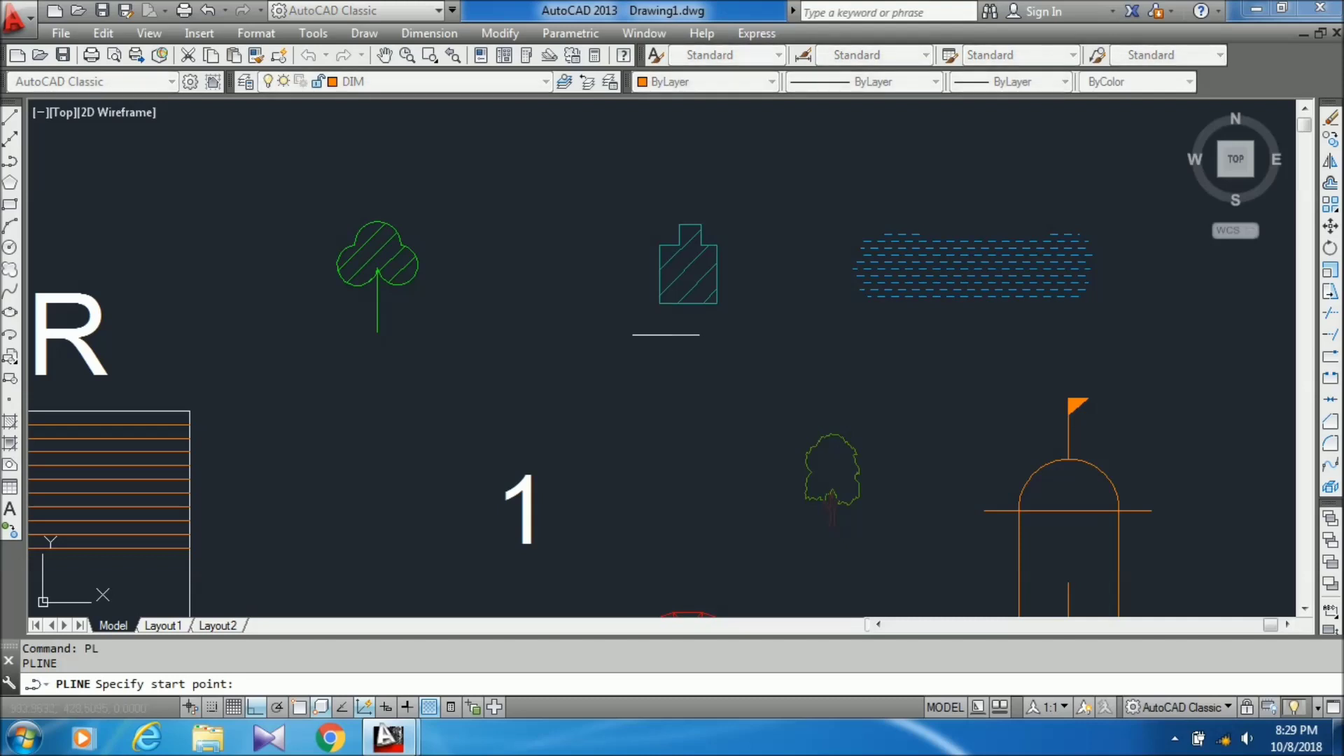
left_click(507, 266)
left_click(506, 170)
left_click(595, 170)
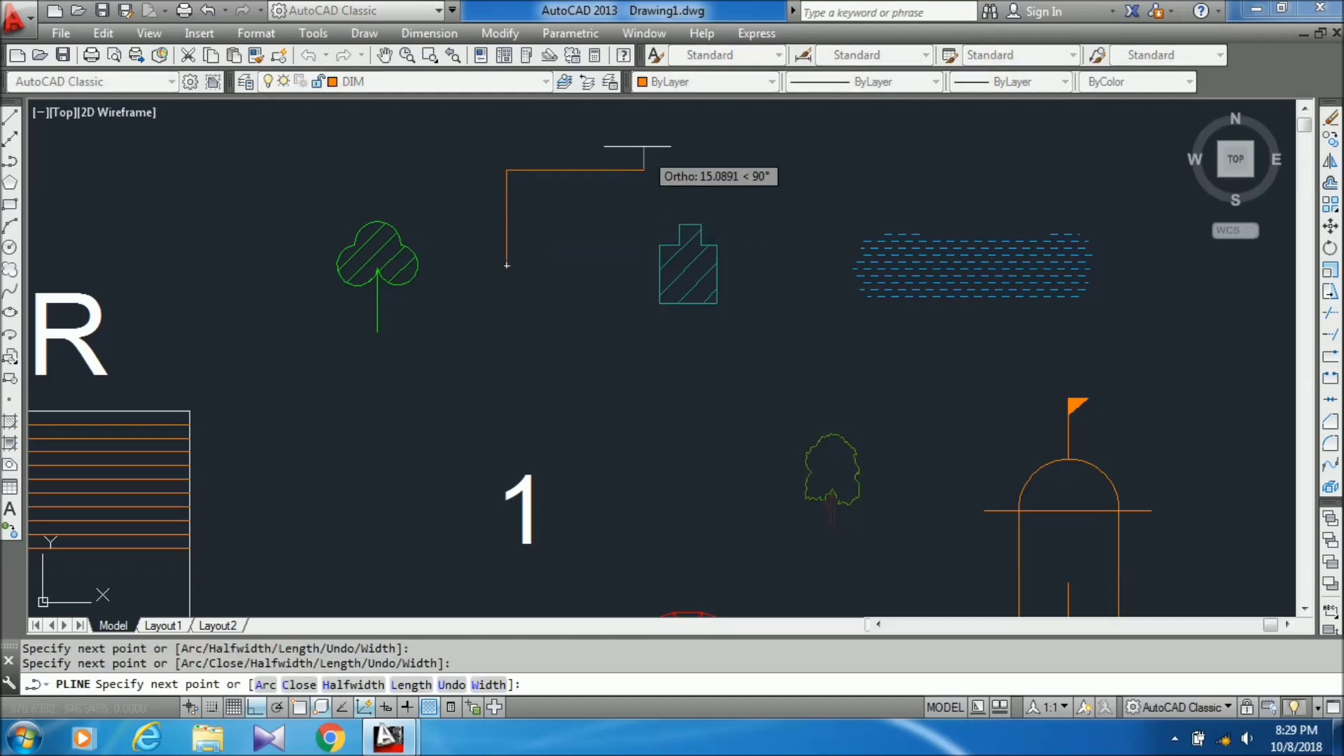
left_click(691, 144)
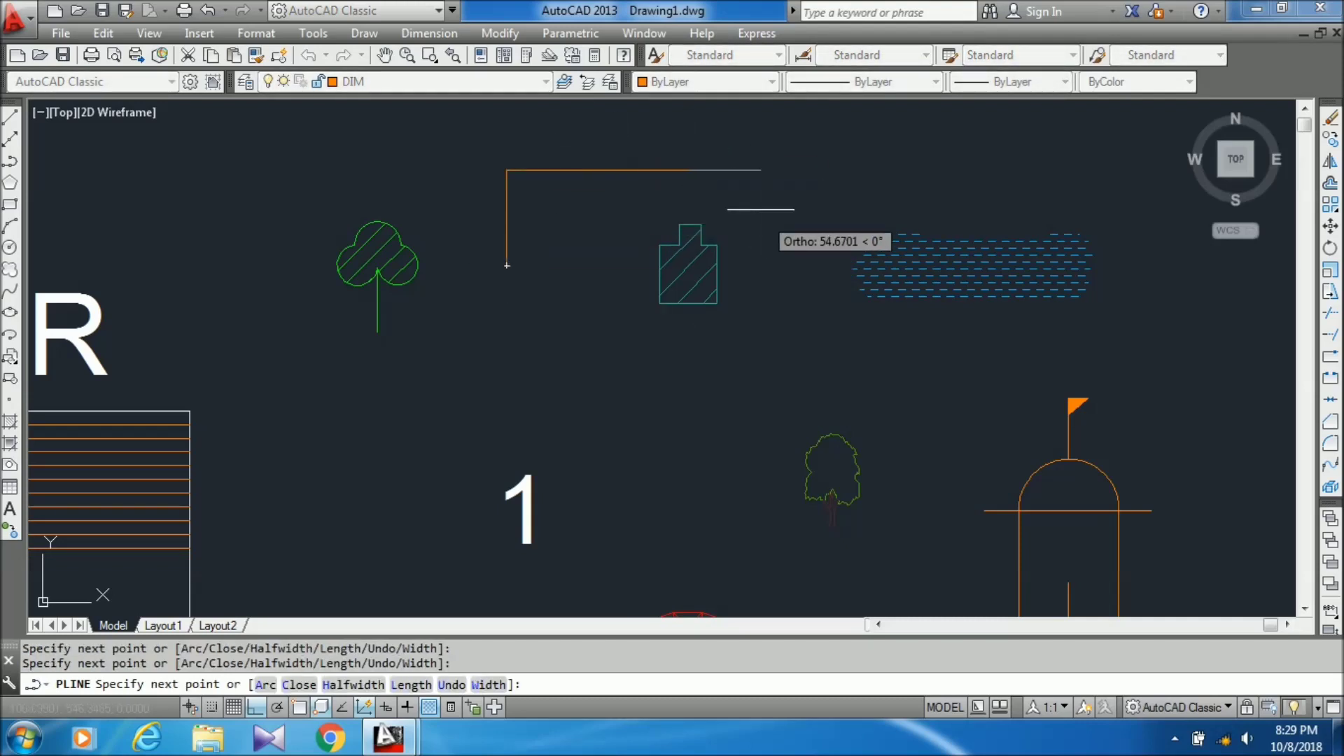
key("Escape")
Move the L-shaped polyline to the PUMP layer and clear the selection
left_click(531, 170)
left_click(531, 150)
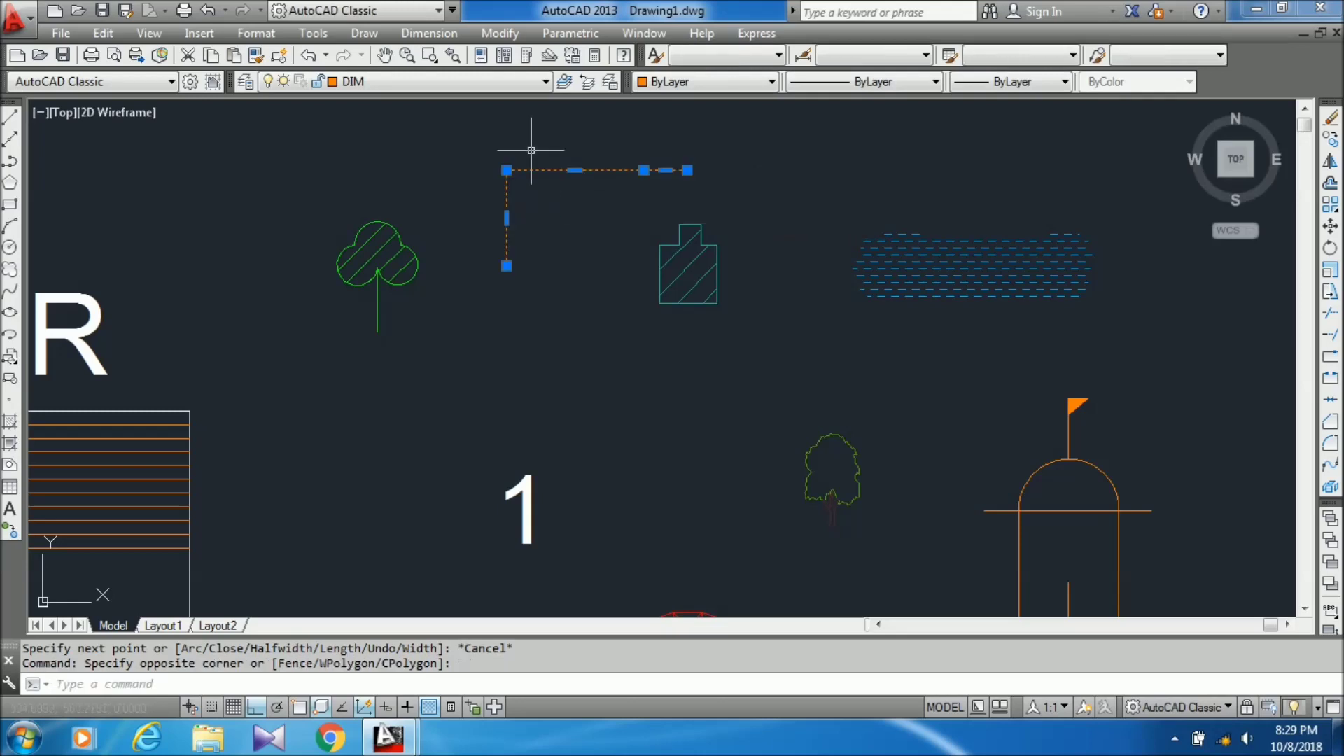
left_click(484, 89)
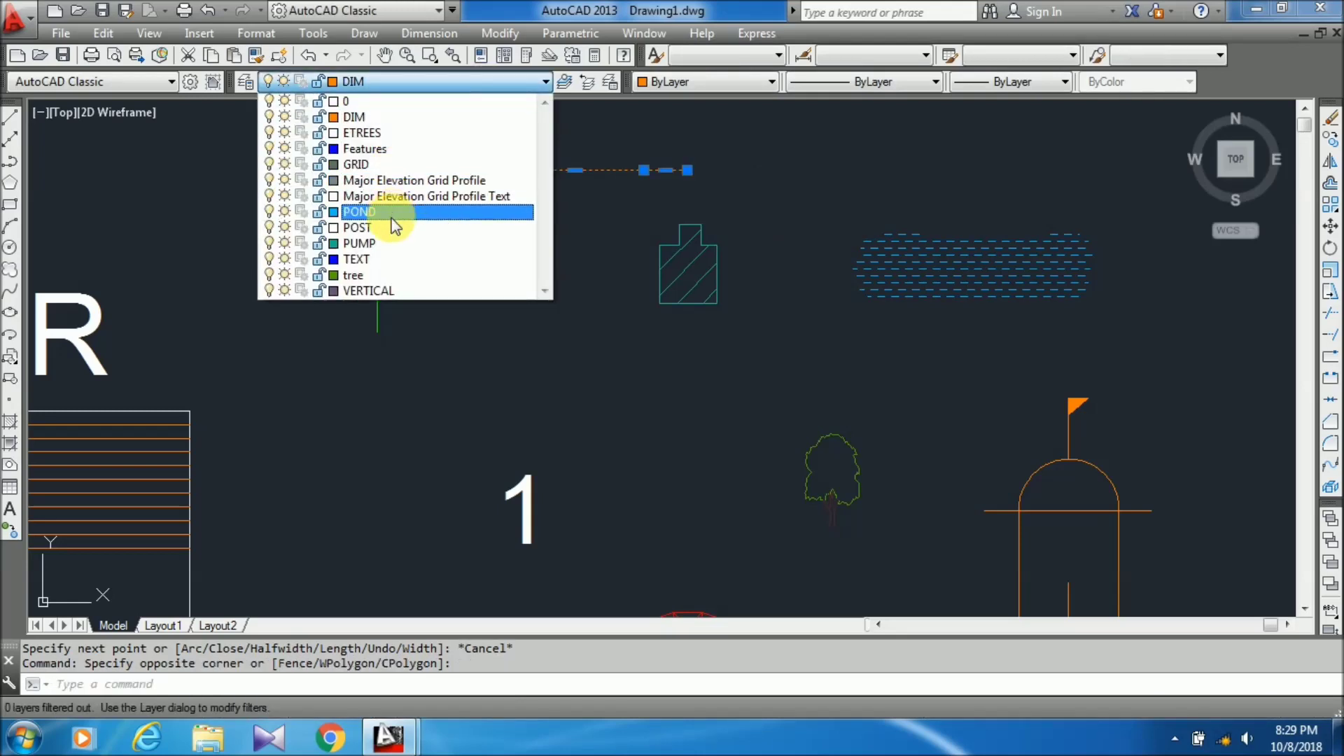
left_click(395, 243)
key("Escape")
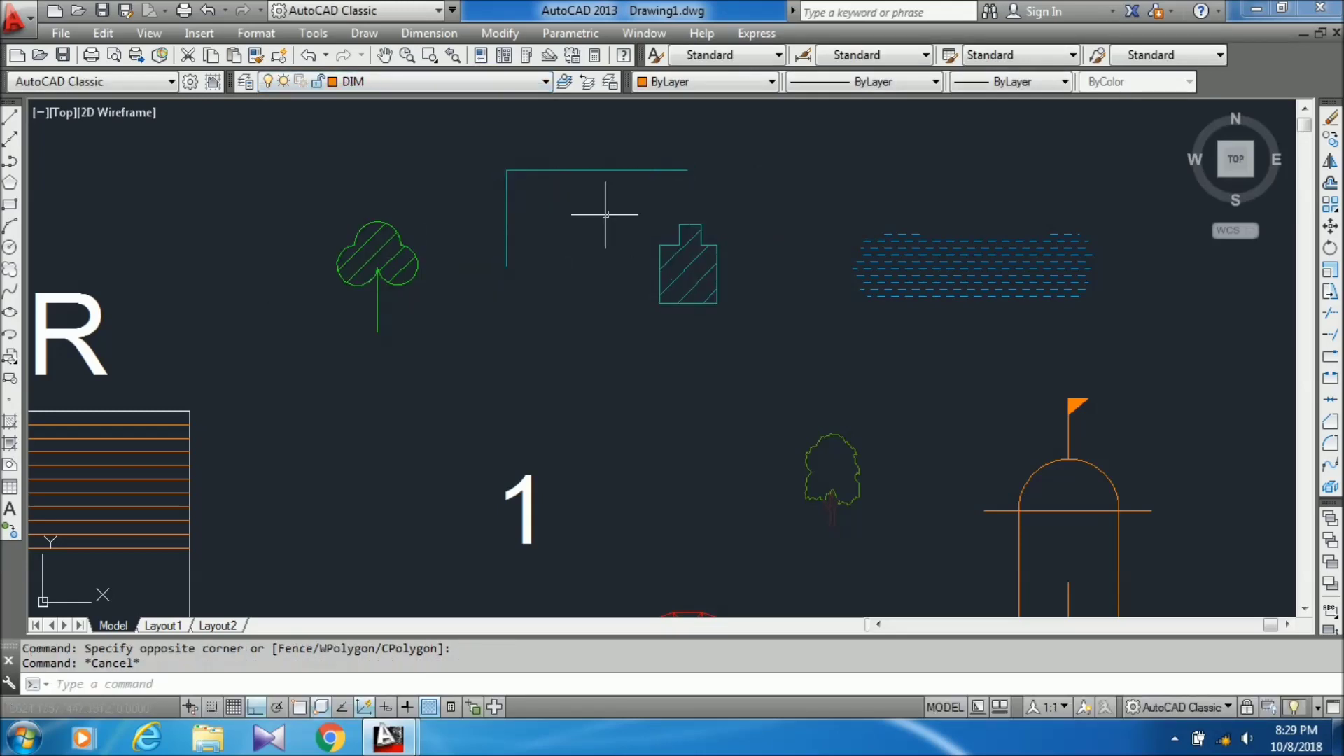
scroll(669, 205, "down", 5)
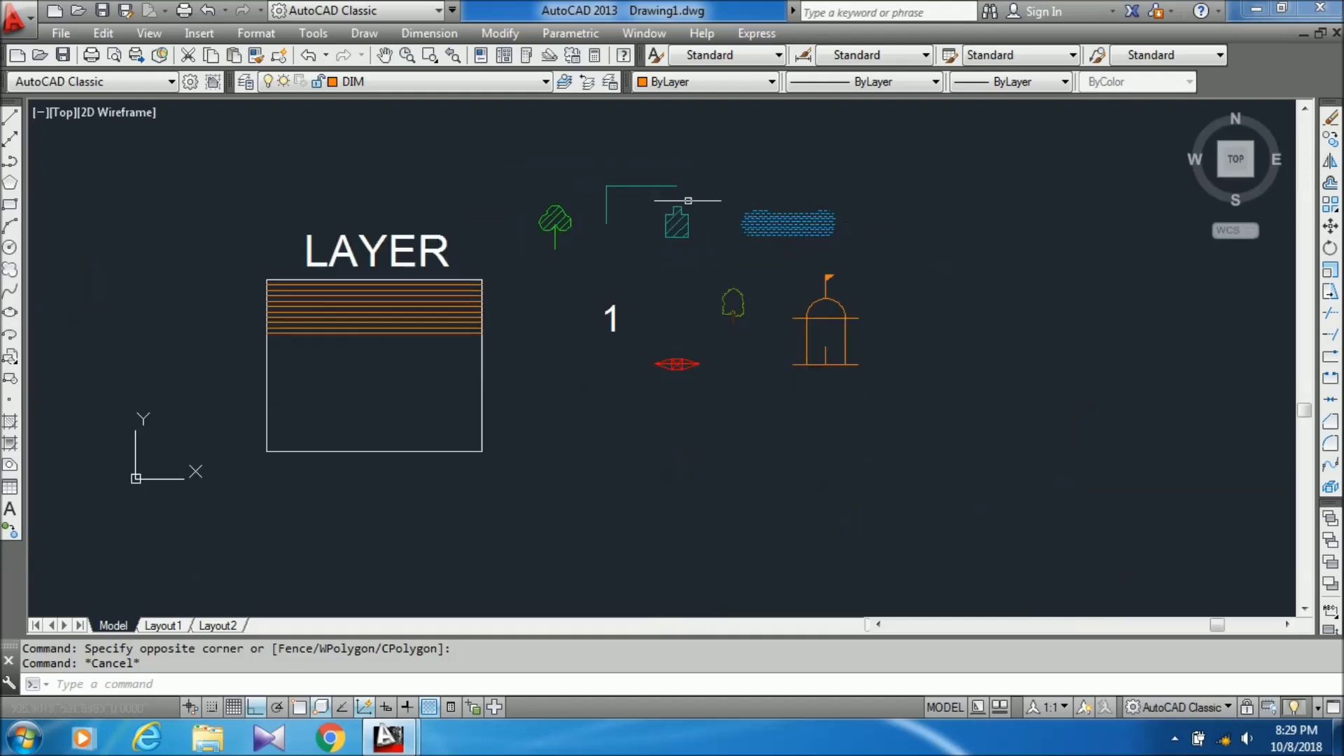
type("LAYER")
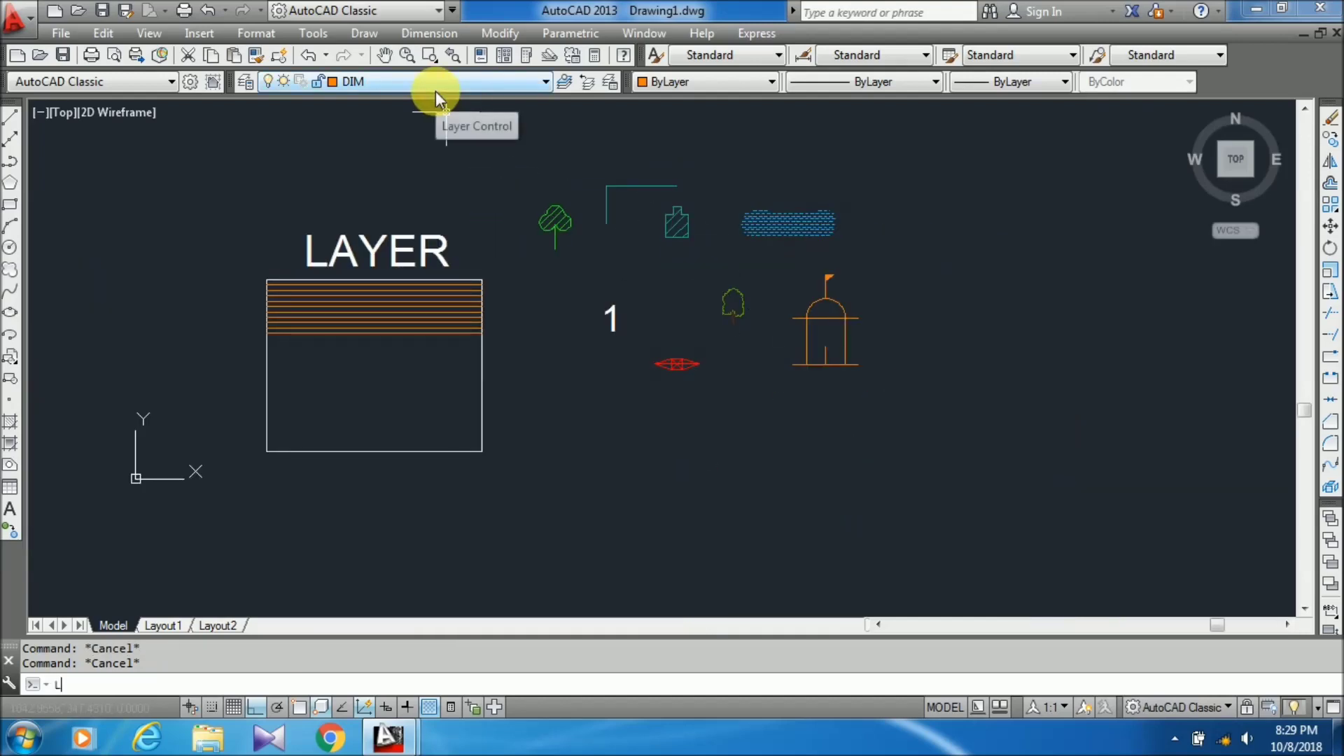
key("Return")
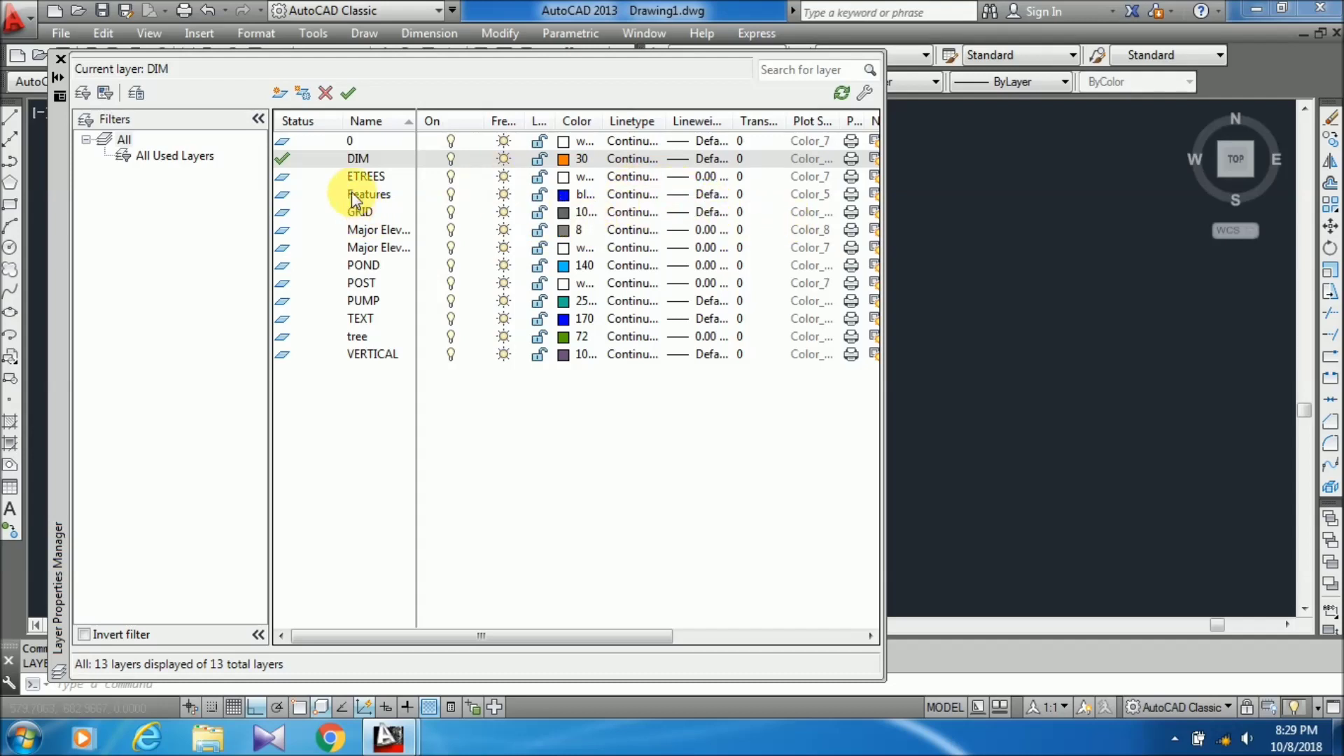
left_click(633, 159)
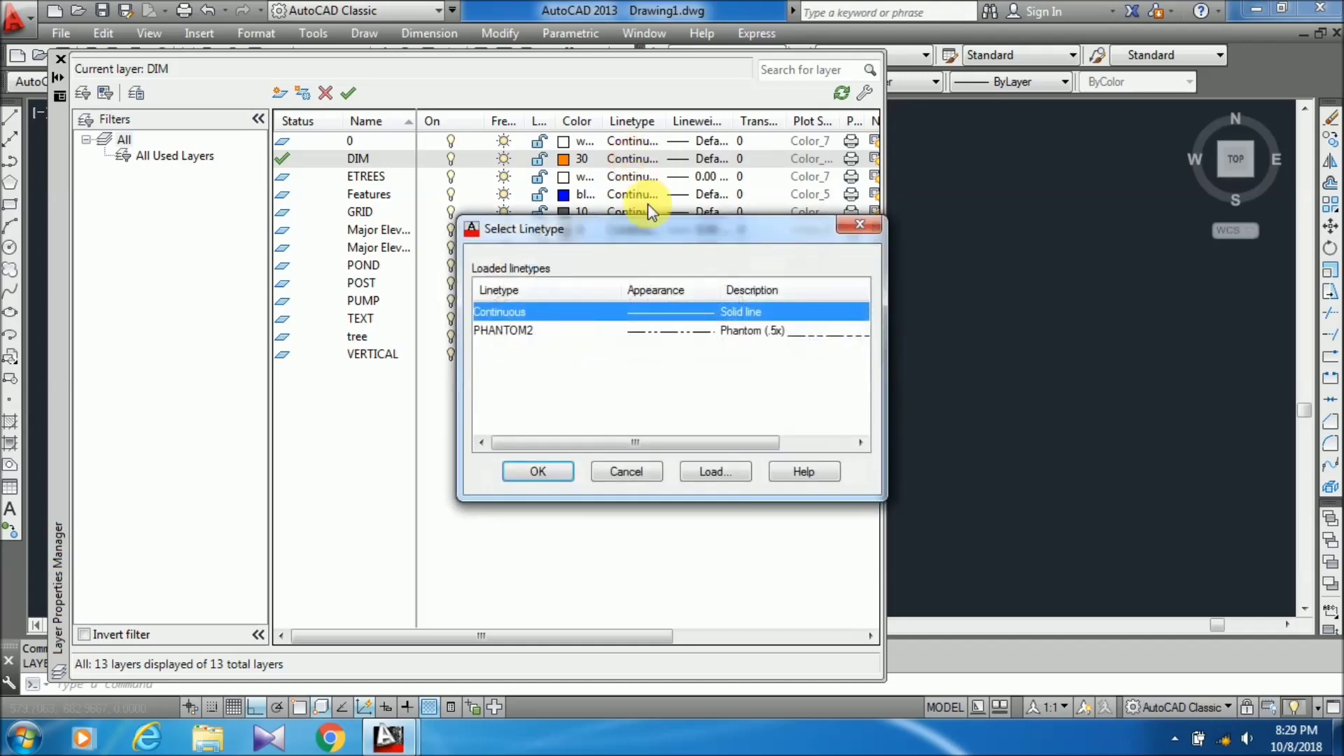
left_click(860, 224)
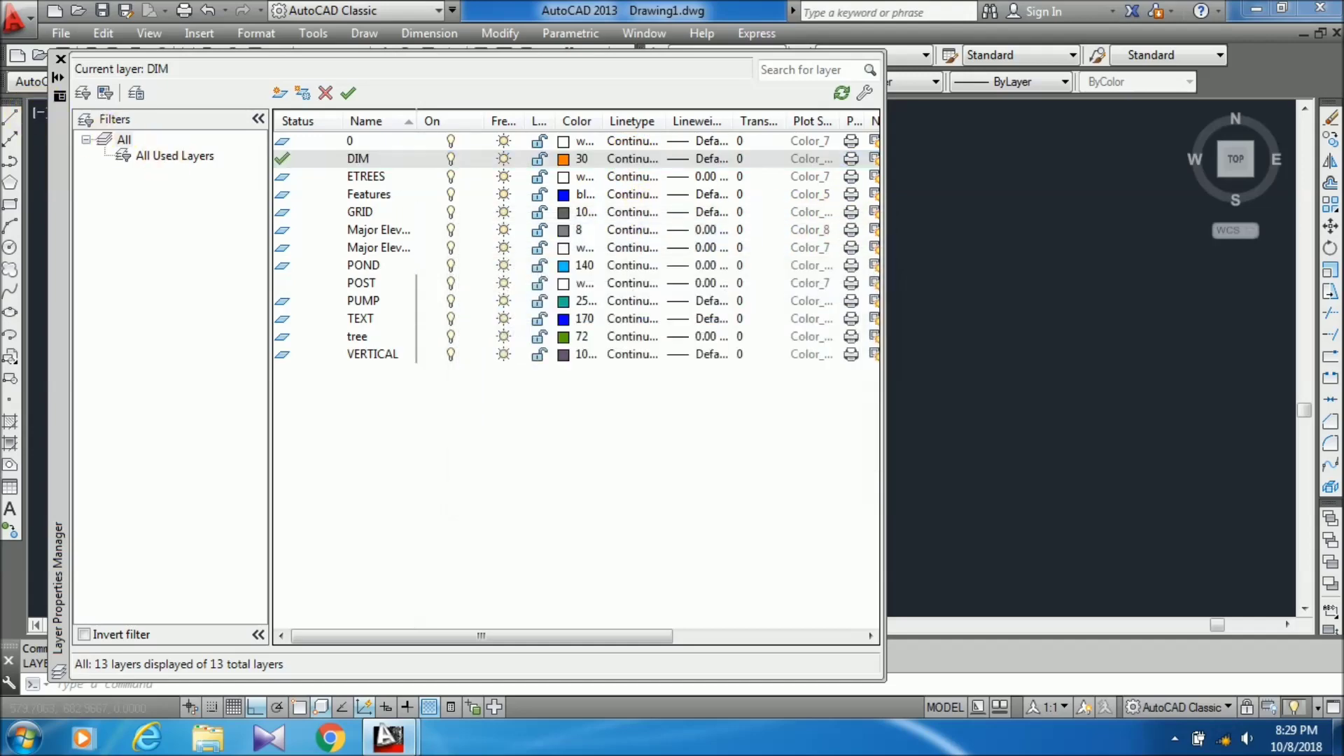
left_click(61, 61)
Draw a long horizontal polyline on the DIM layer to the right of the domed building
type("PL")
key("Return")
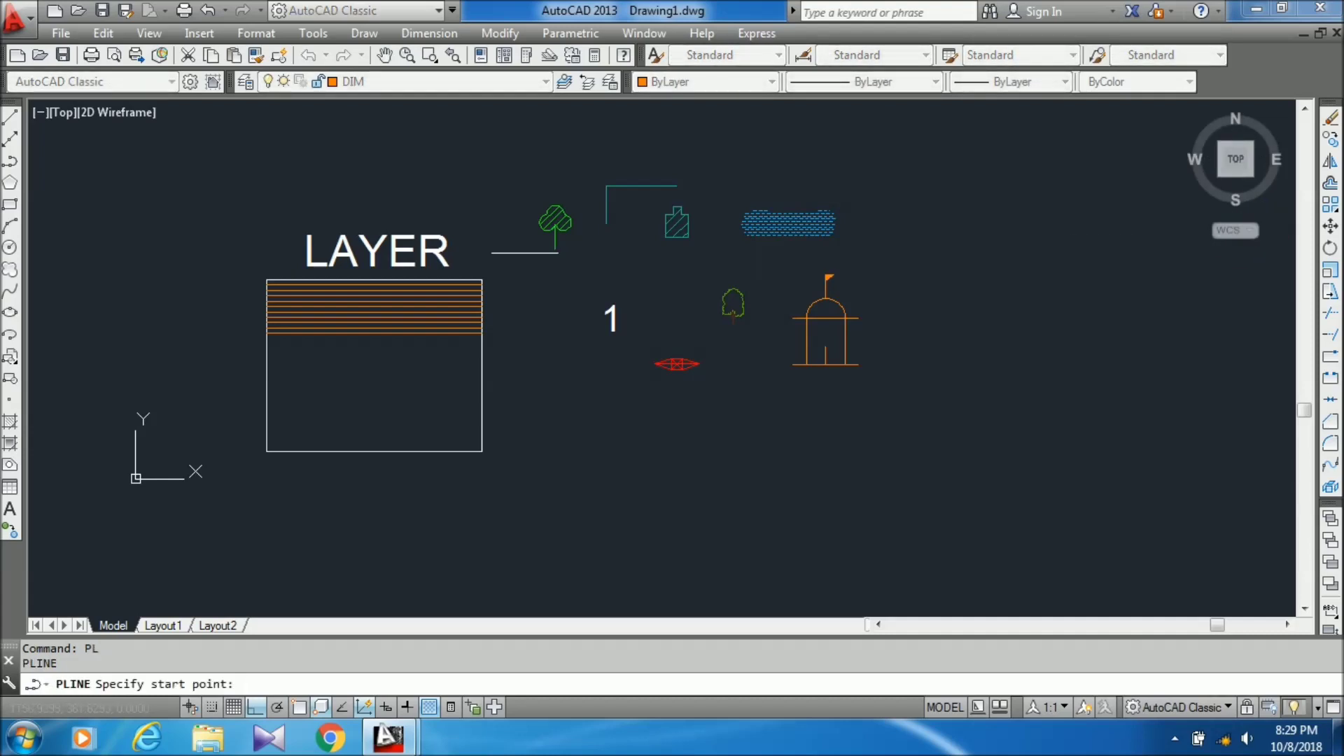
scroll(916, 305, "down", 1)
left_click(864, 296)
left_click(1105, 296)
key("Escape")
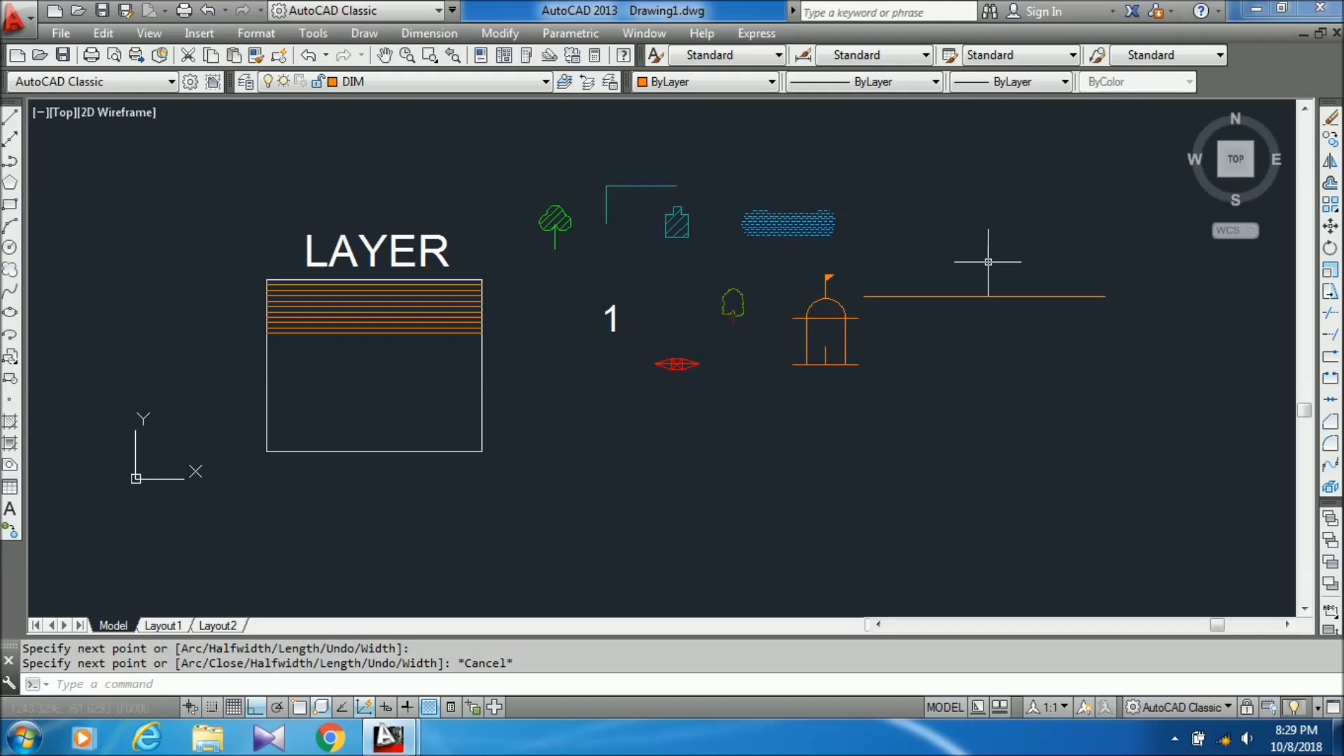
Load the ACAD_ISO07W100 (ISO dot) linetype while editing the DIM layer's linetype, accept the selection, and close the layer manager
type("LA")
key("Return")
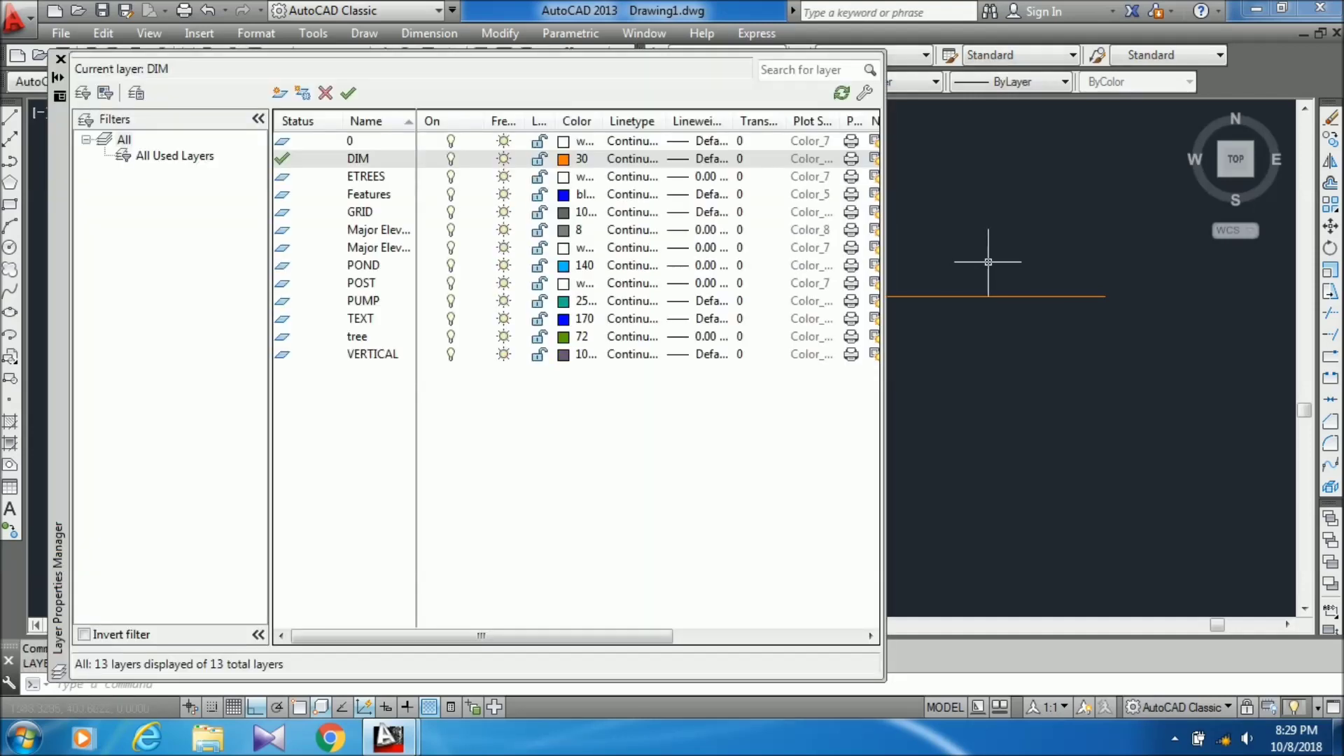
left_click(638, 158)
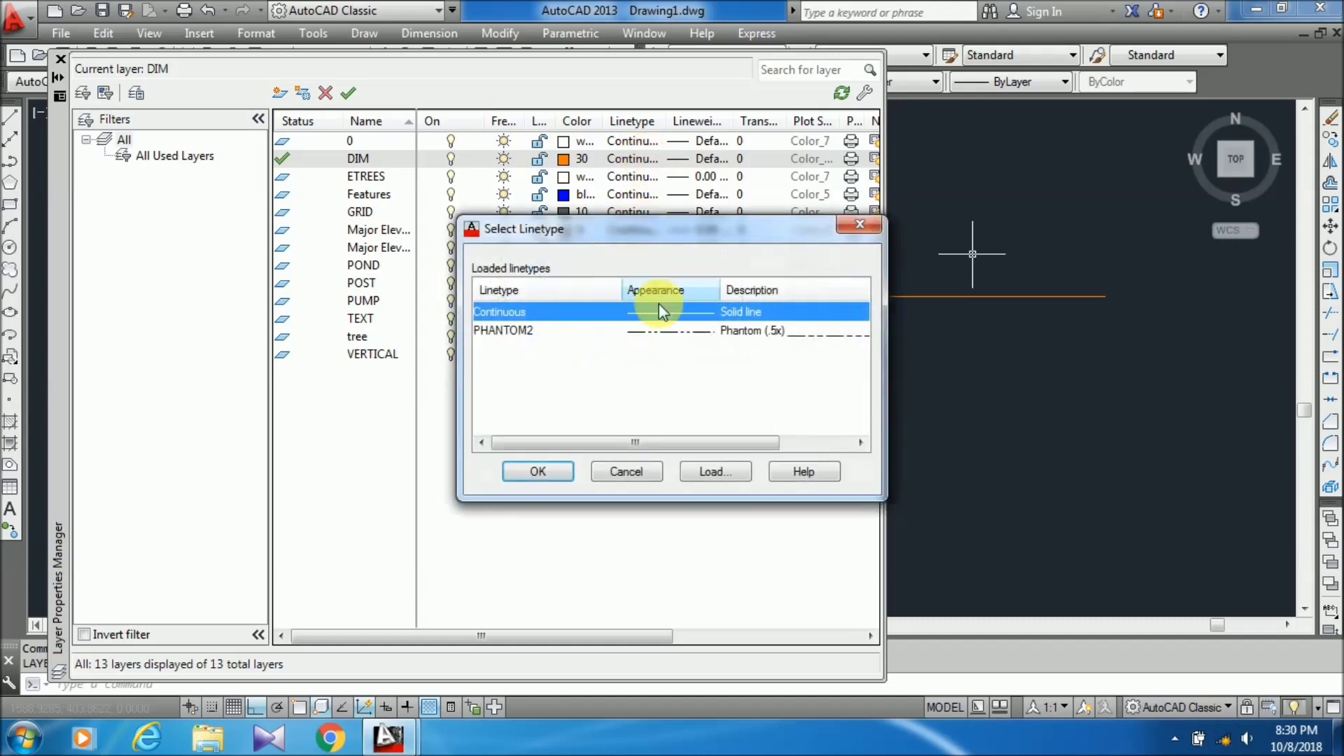
left_click(714, 471)
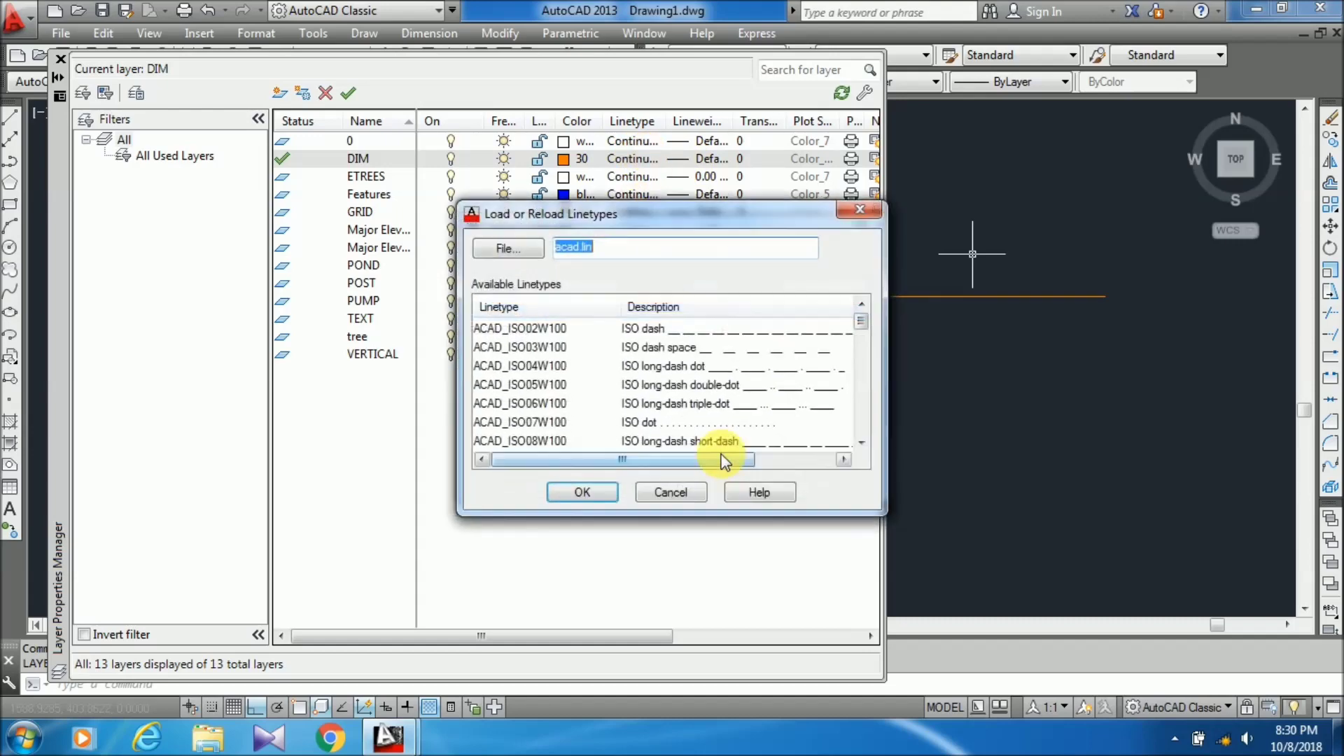
left_click(671, 422)
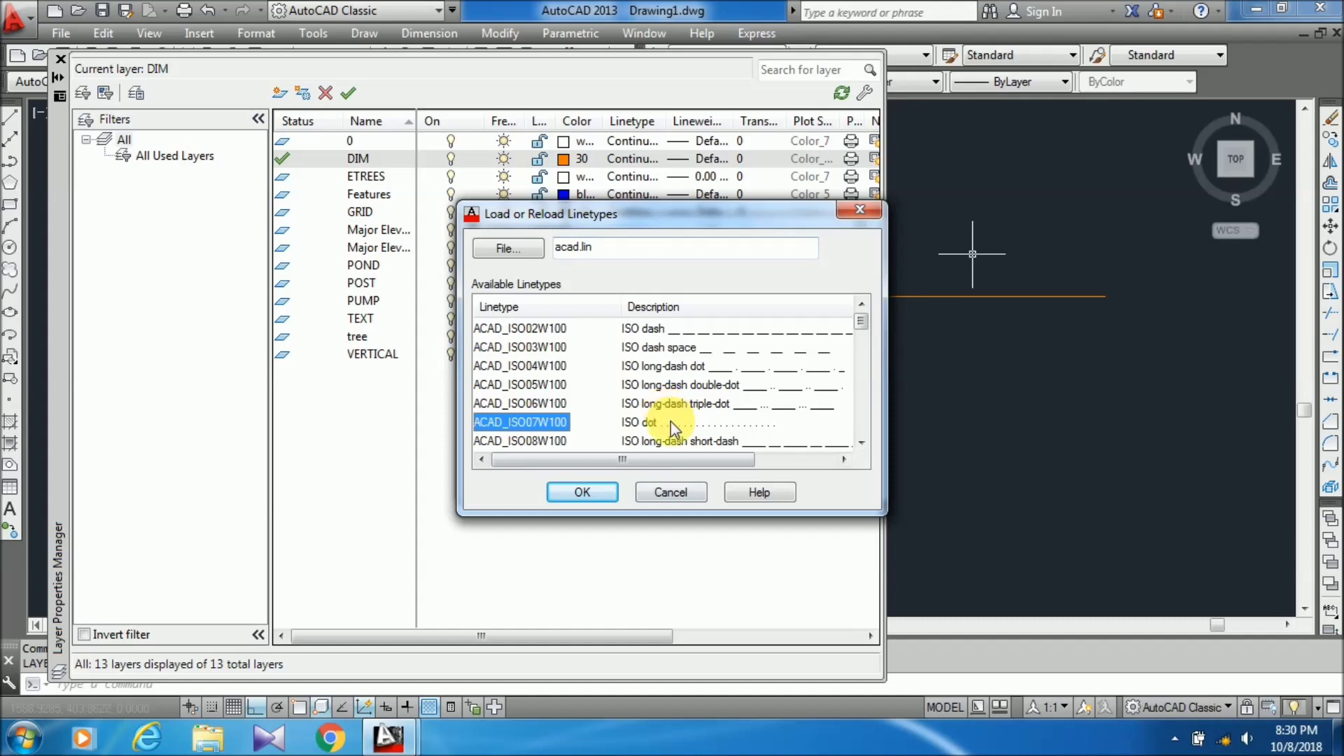
left_click(576, 495)
left_click(550, 468)
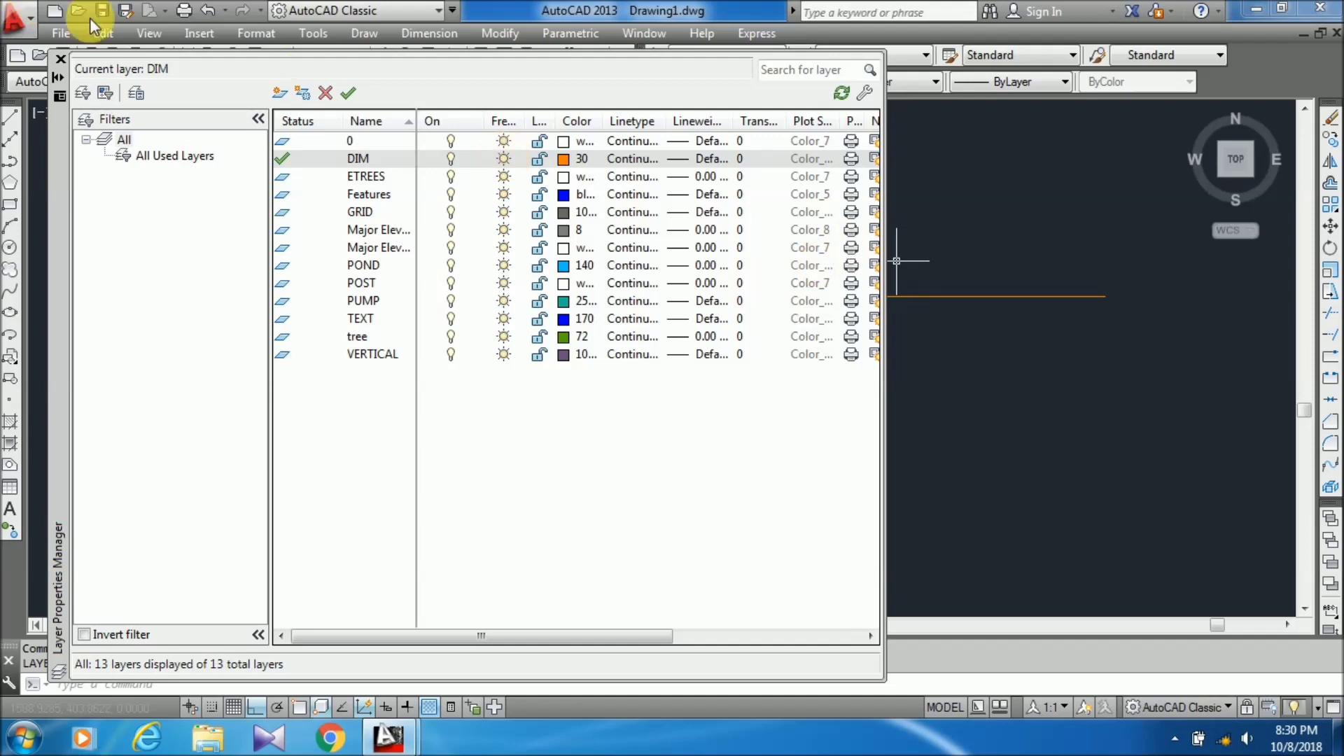
left_click(61, 58)
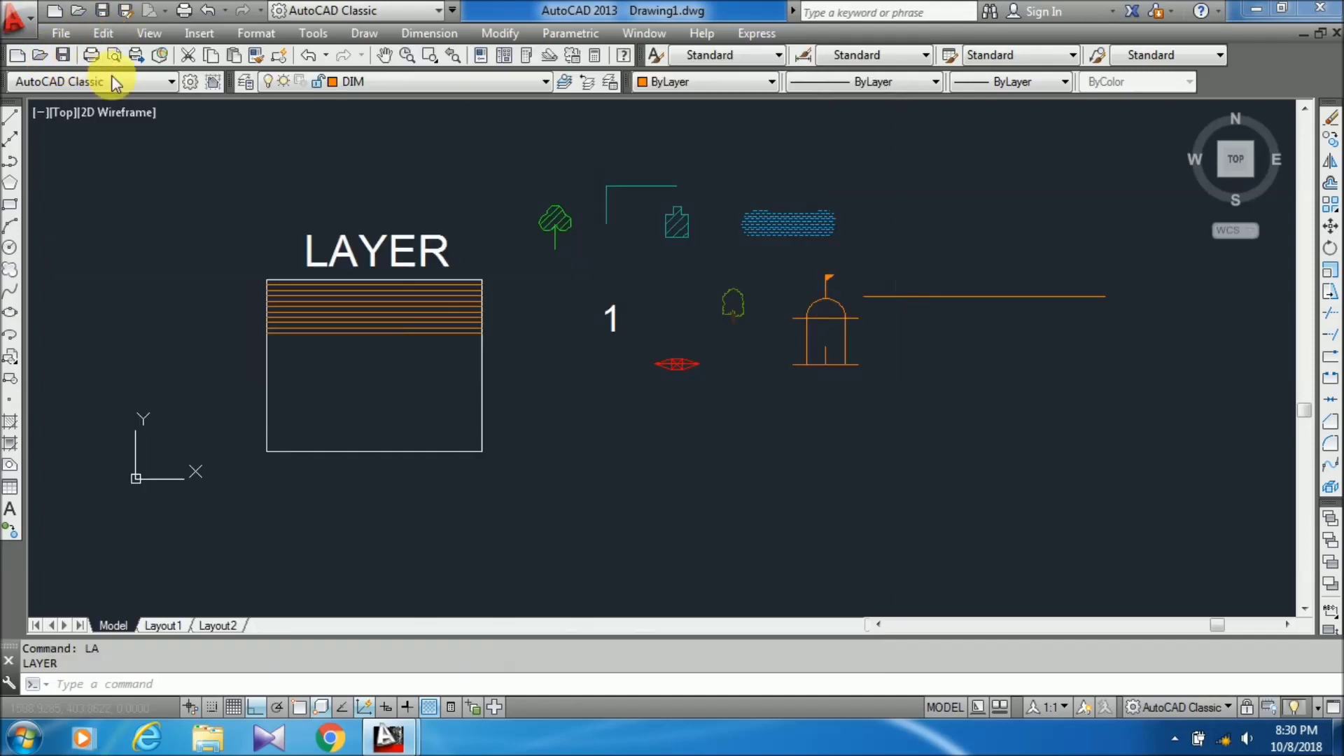
Select the long horizontal polyline and check its layer in the layer list without changing it
left_click_drag(953, 326, 918, 212)
left_click(452, 81)
scroll(421, 119, "up", 1)
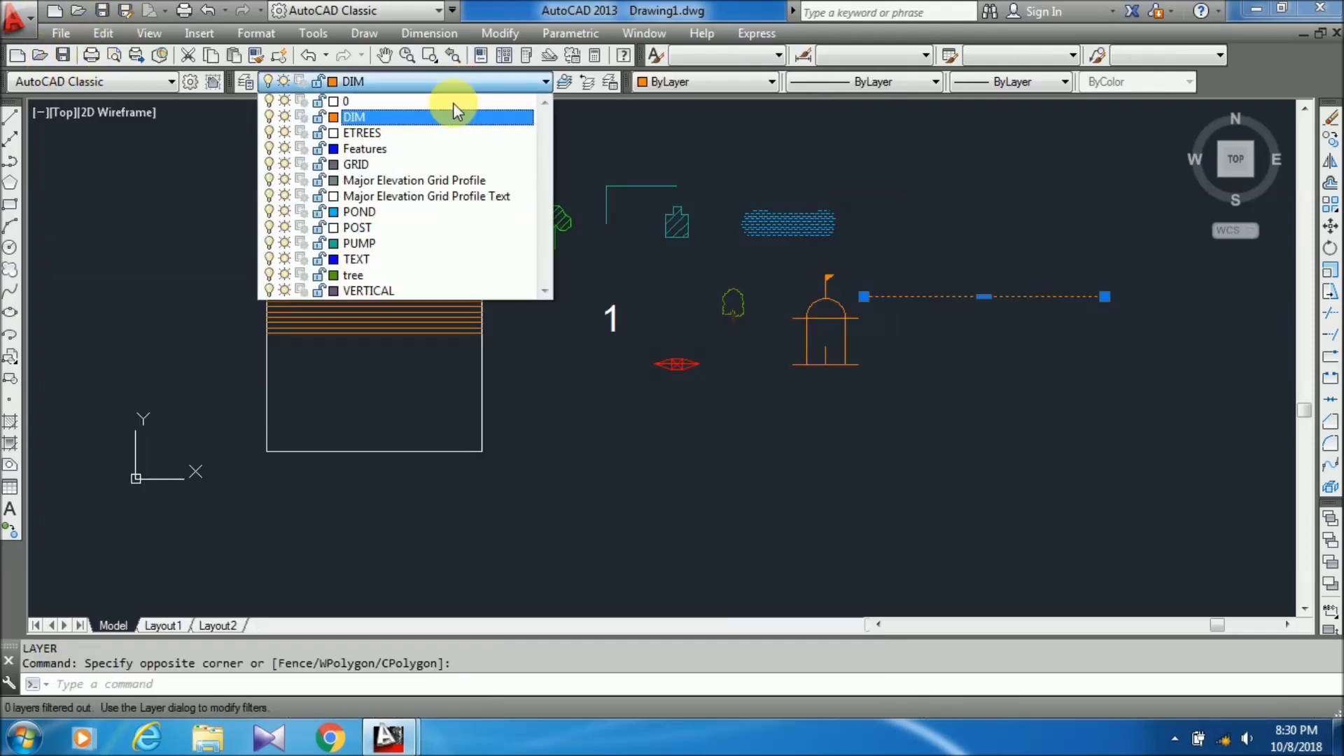
key("Escape")
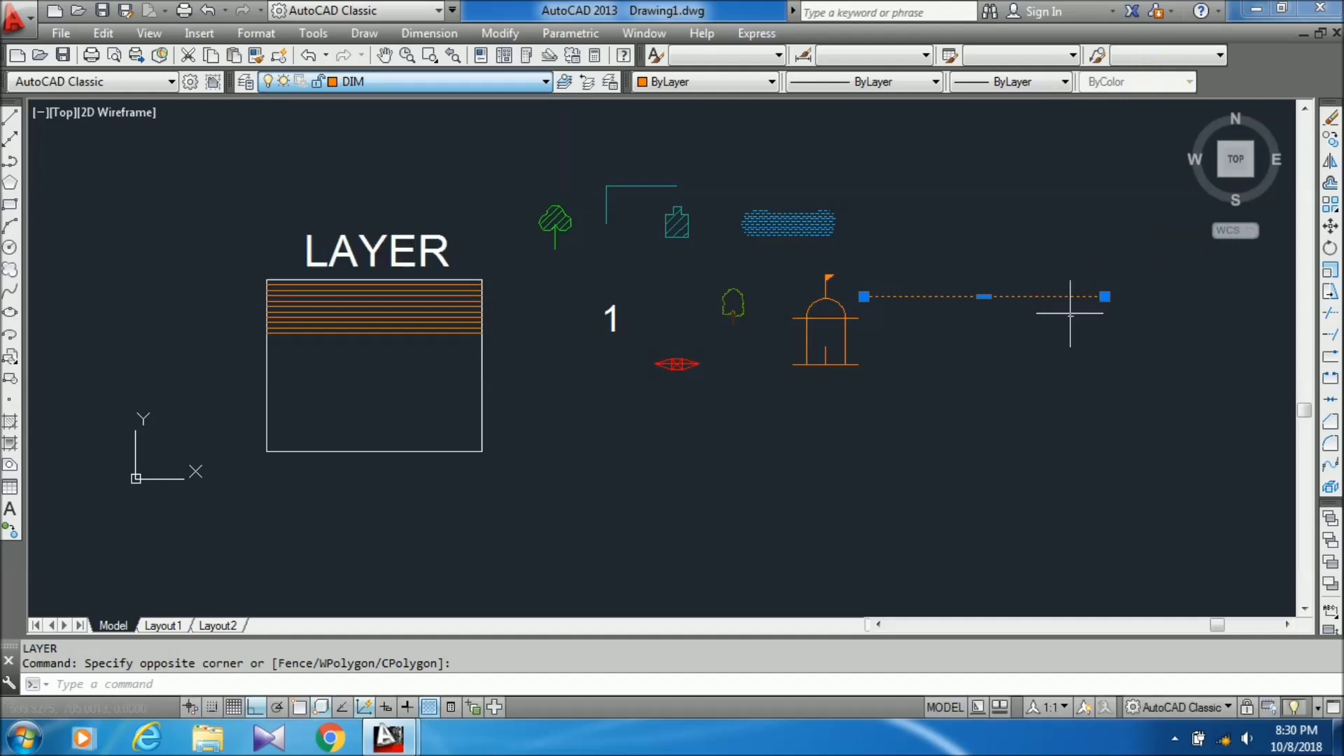
Set the DIM layer's linetype to ACAD_ISO07W100 (ISO dot) in the layer manager and close the manager
type("la")
key("Return")
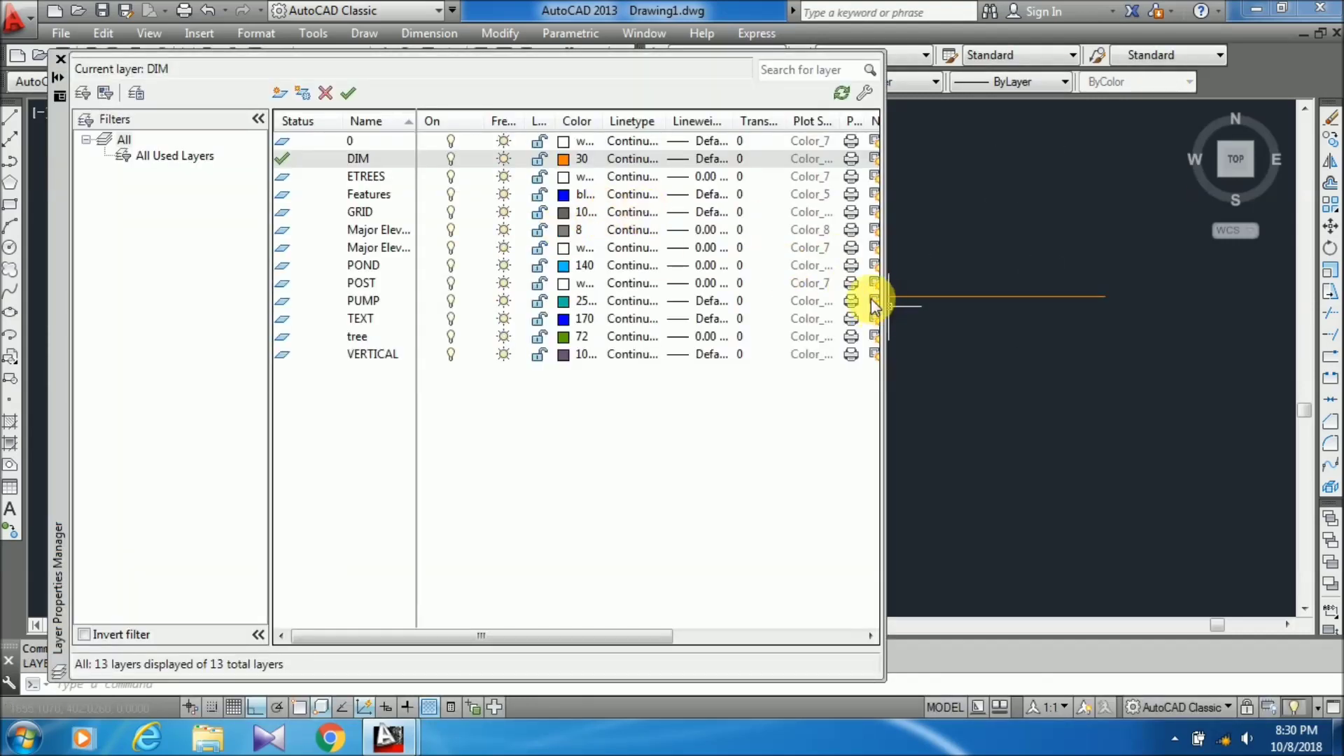
left_click(620, 158)
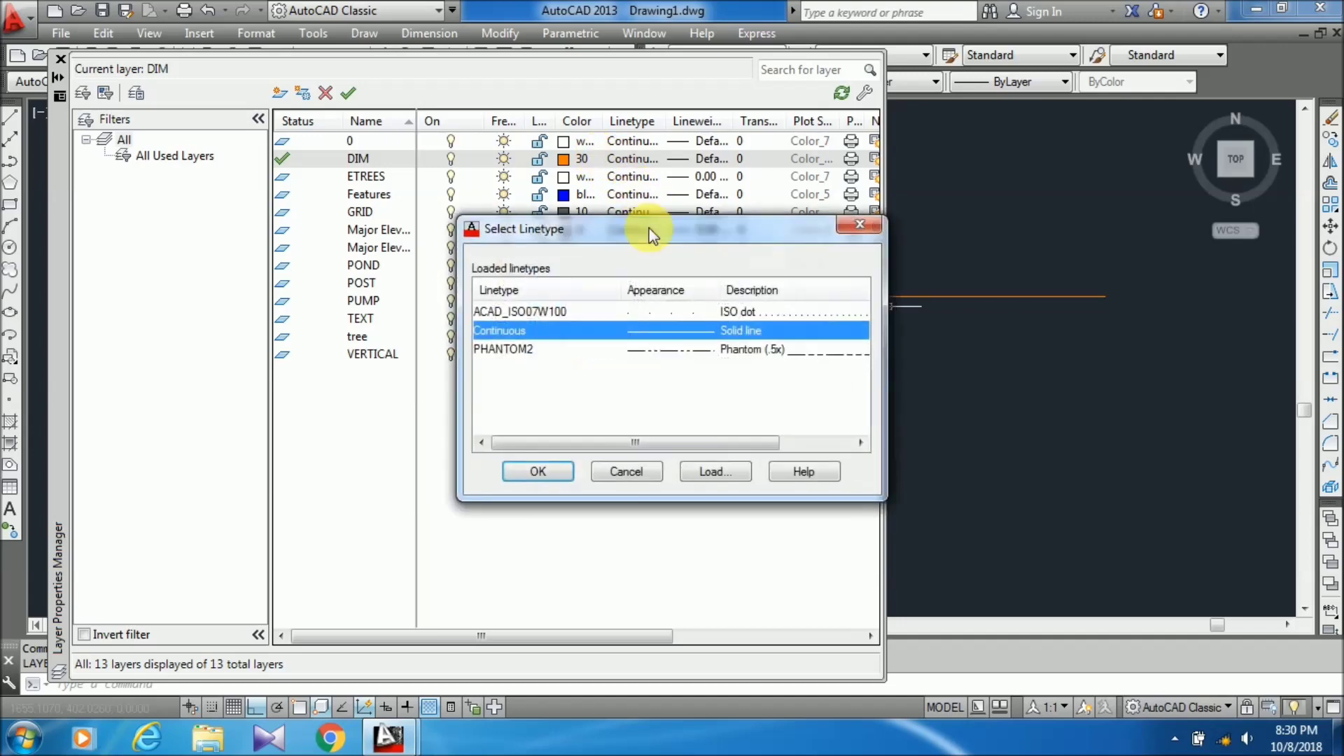
left_click(673, 313)
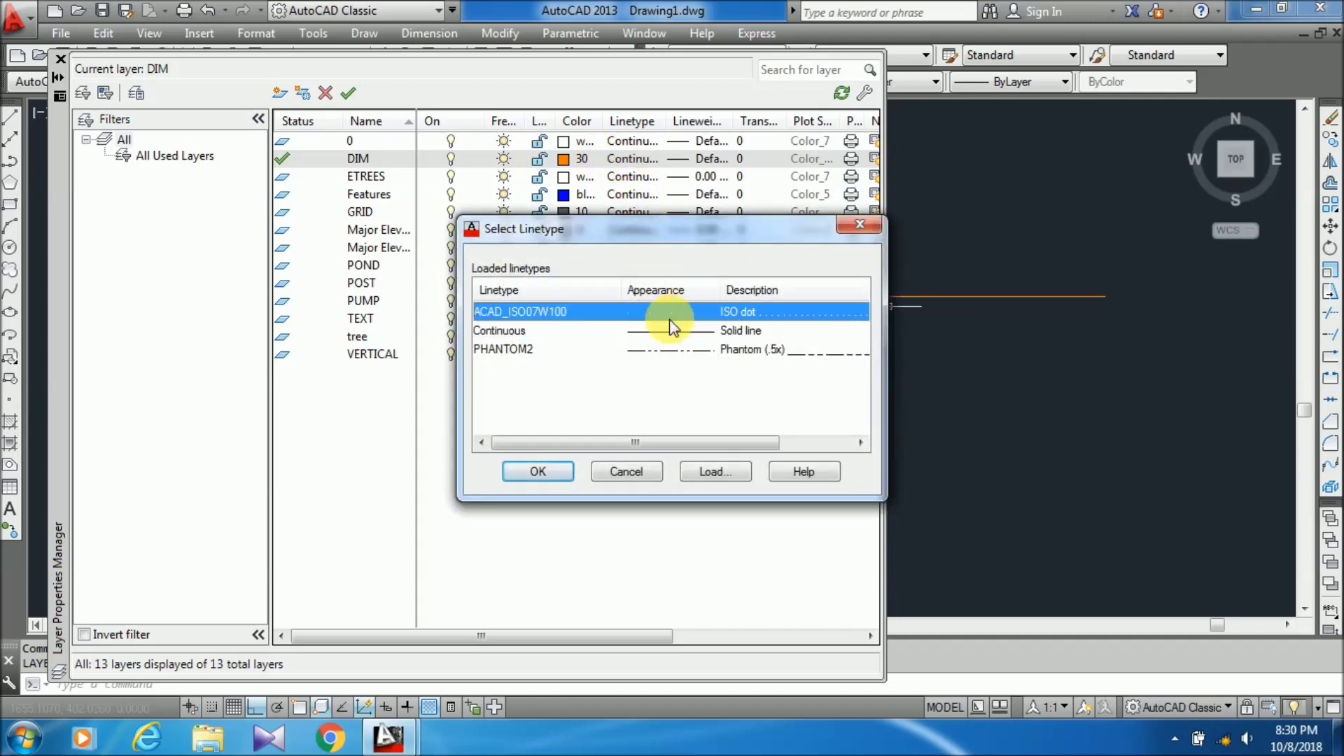
left_click(511, 476)
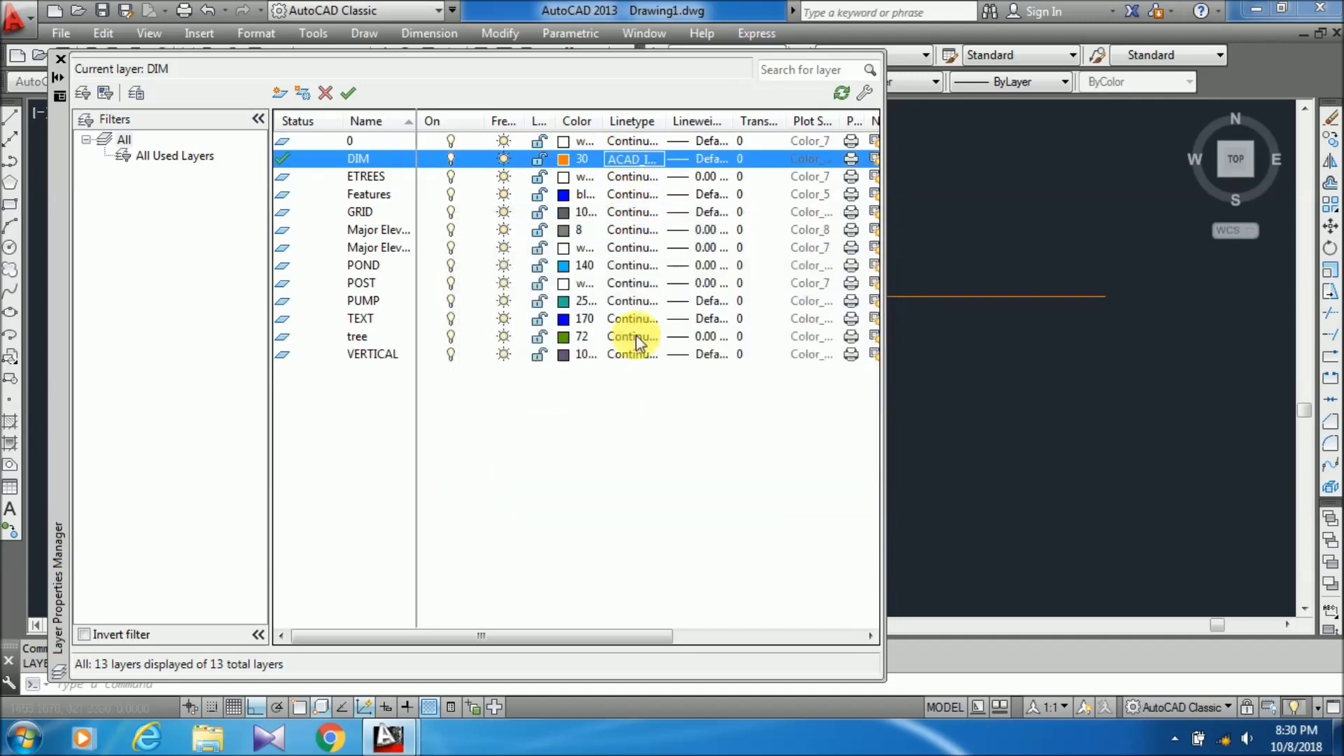
left_click(60, 59)
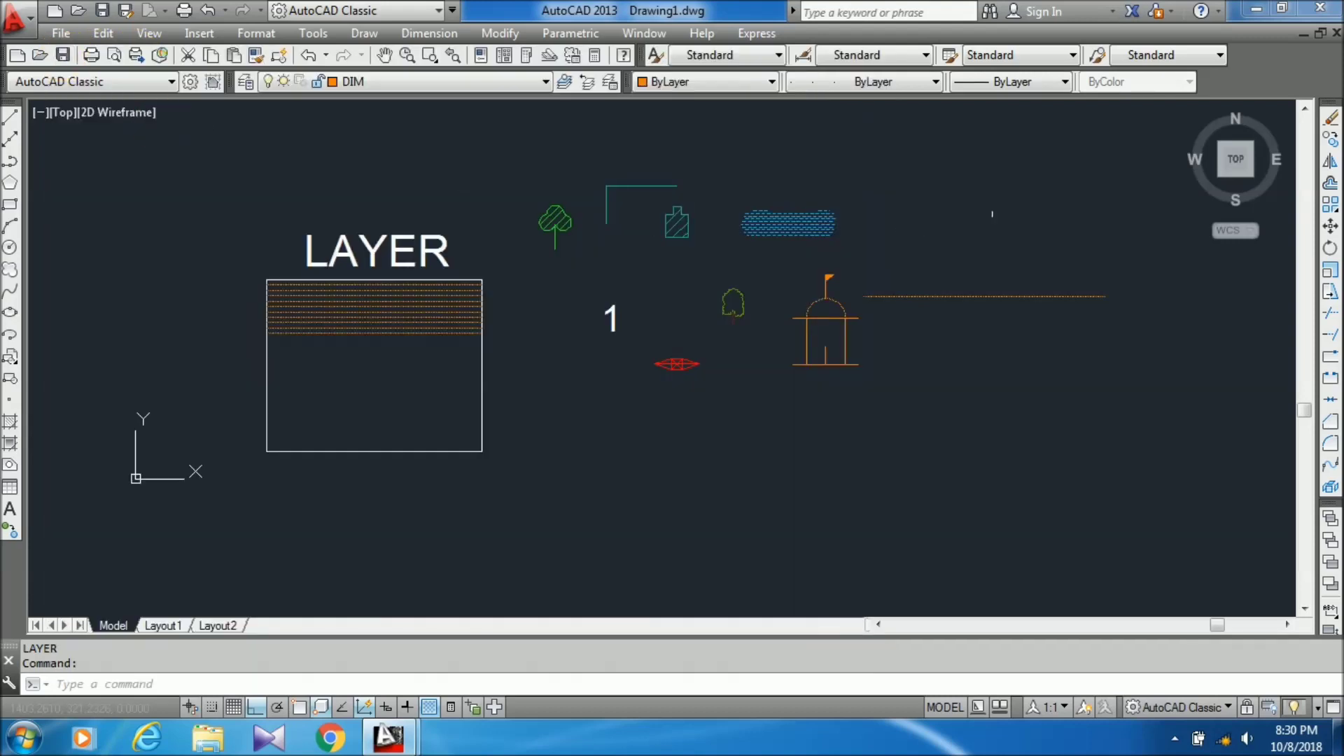
Draw an open, stepped orthogonal polyline on the DIM layer, rising across the long horizontal line and dropping back below it
scroll(990, 315, "up", 3)
scroll(766, 420, "down", 2)
scroll(498, 345, "up", 2)
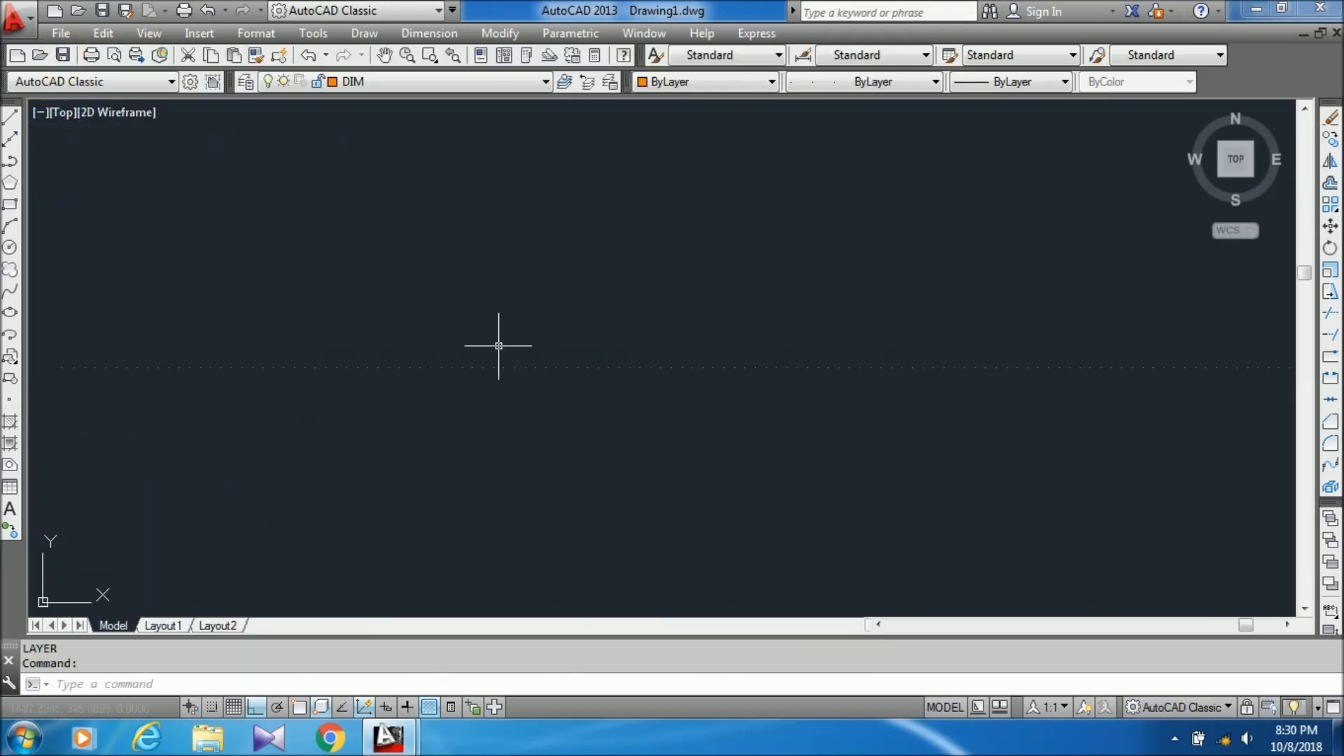
key("Return")
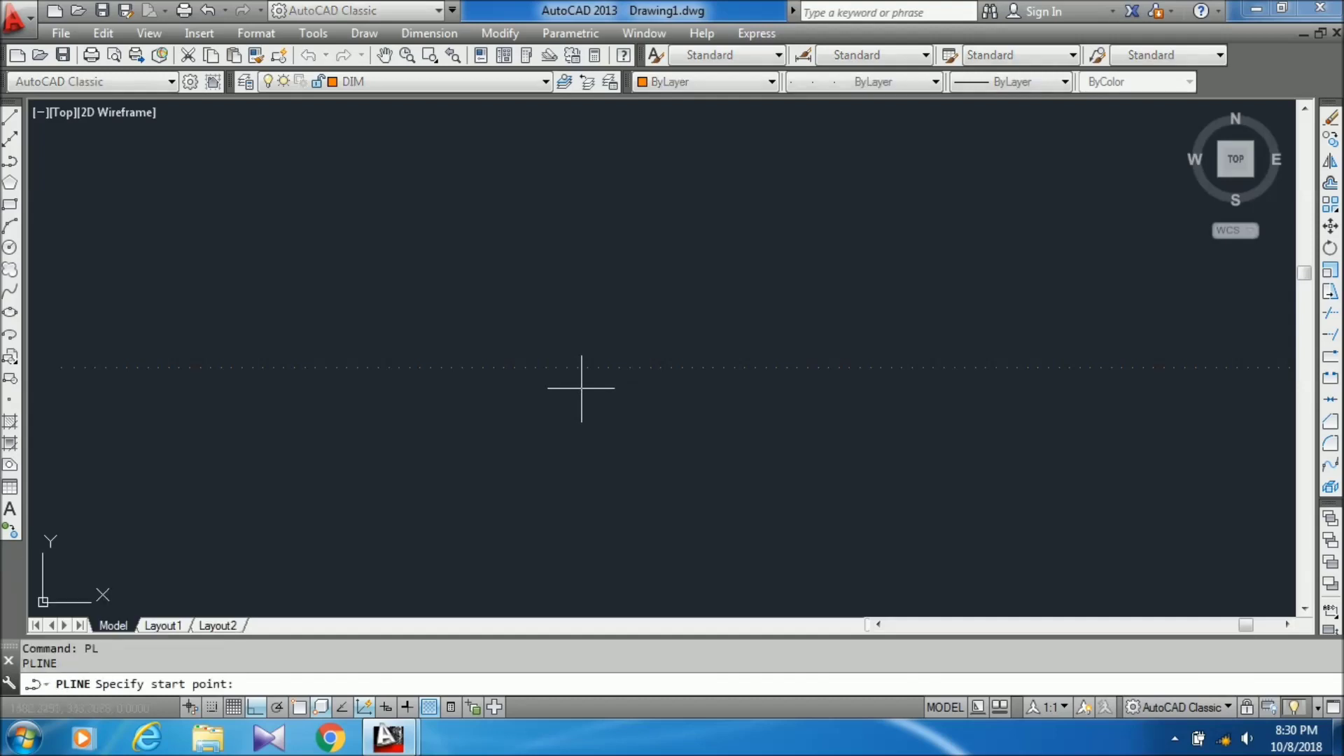
left_click(555, 447)
left_click(825, 219)
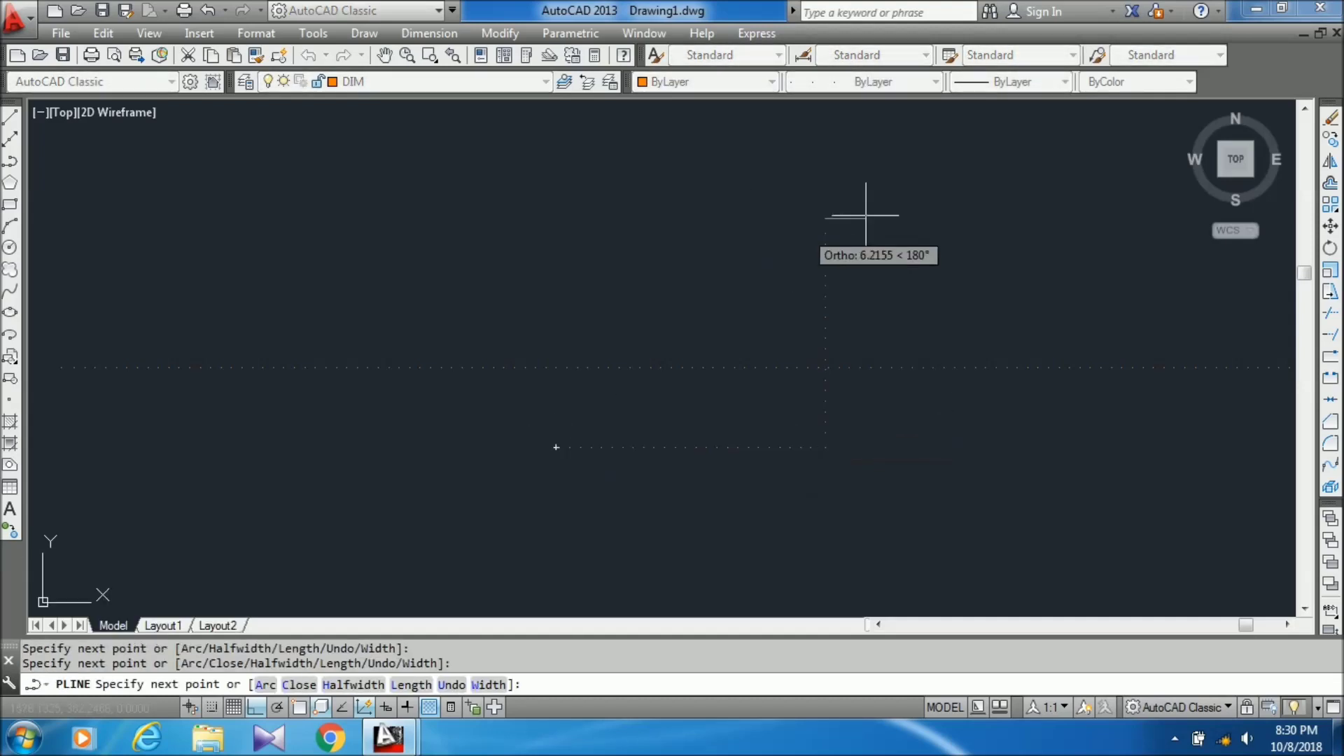
left_click(1063, 218)
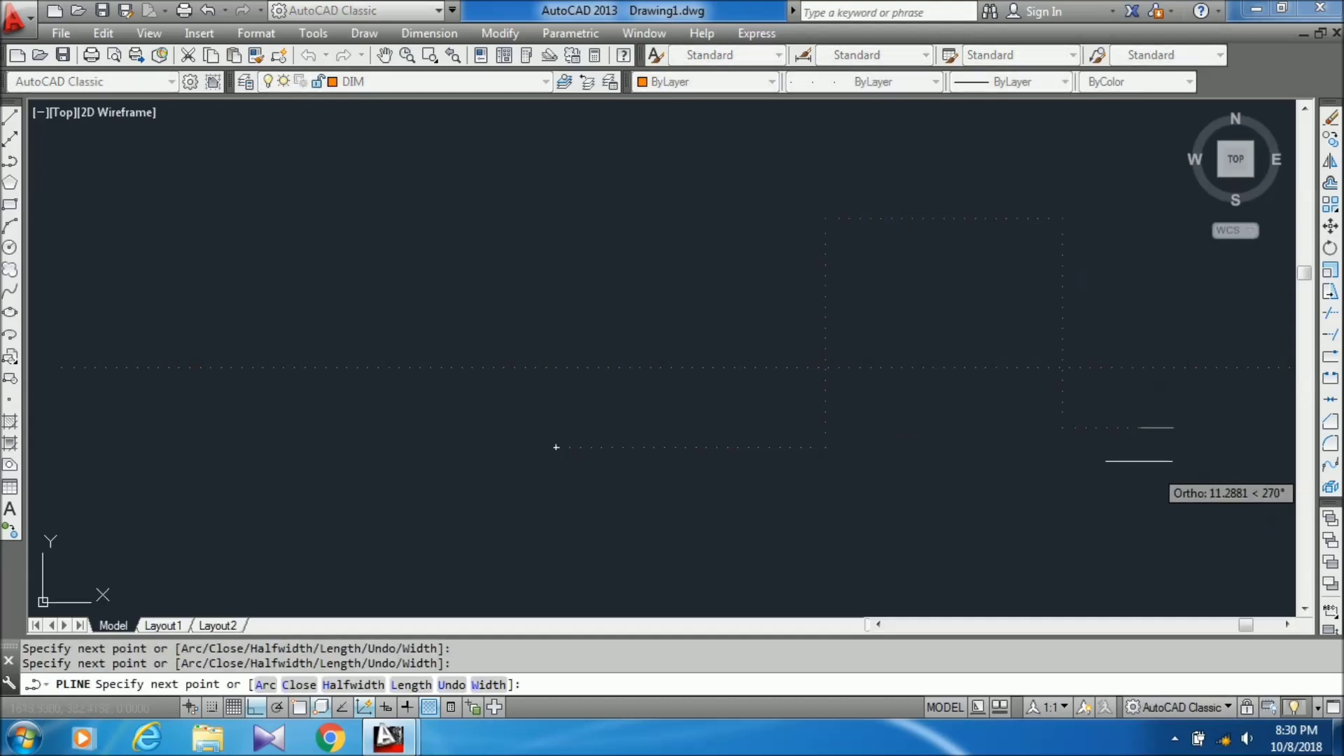
key("Escape")
scroll(731, 284, "down", 5)
Review the layer properties in the layer manager, widening it to show the Description column, and close it
type("la")
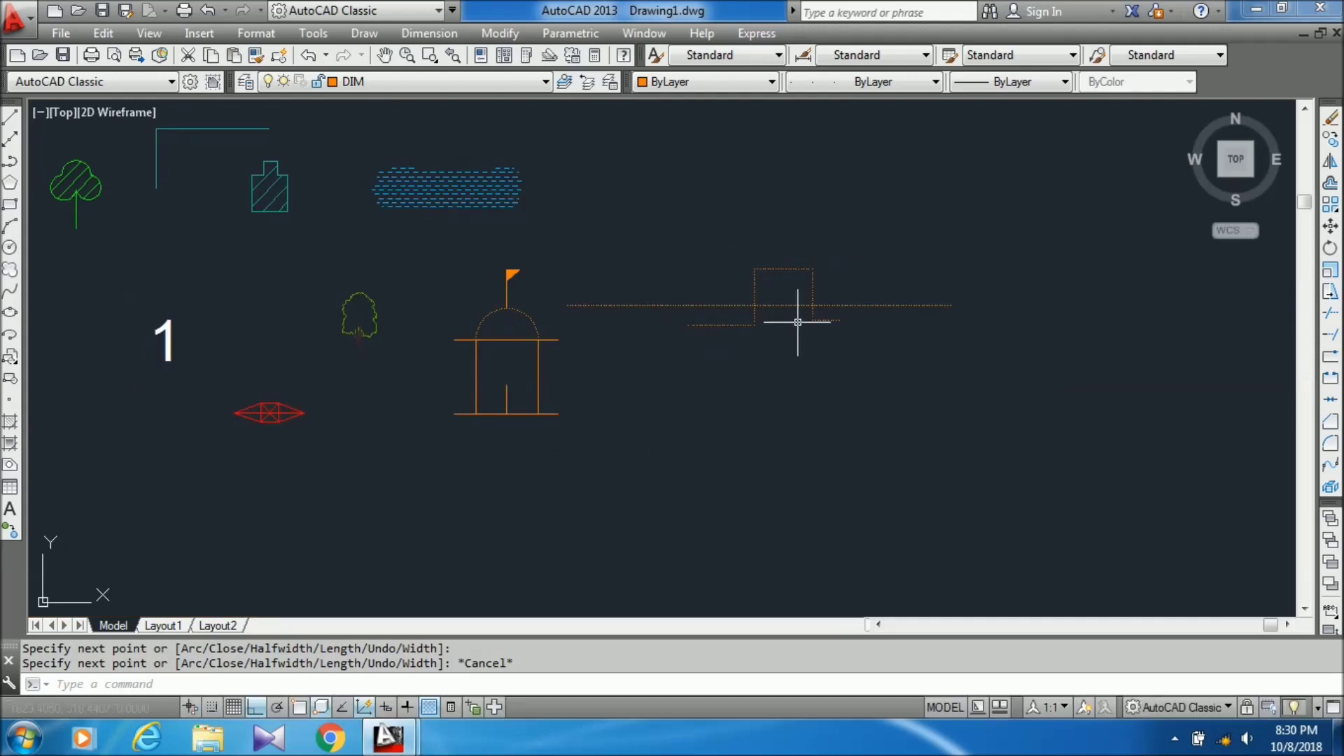
key("Return")
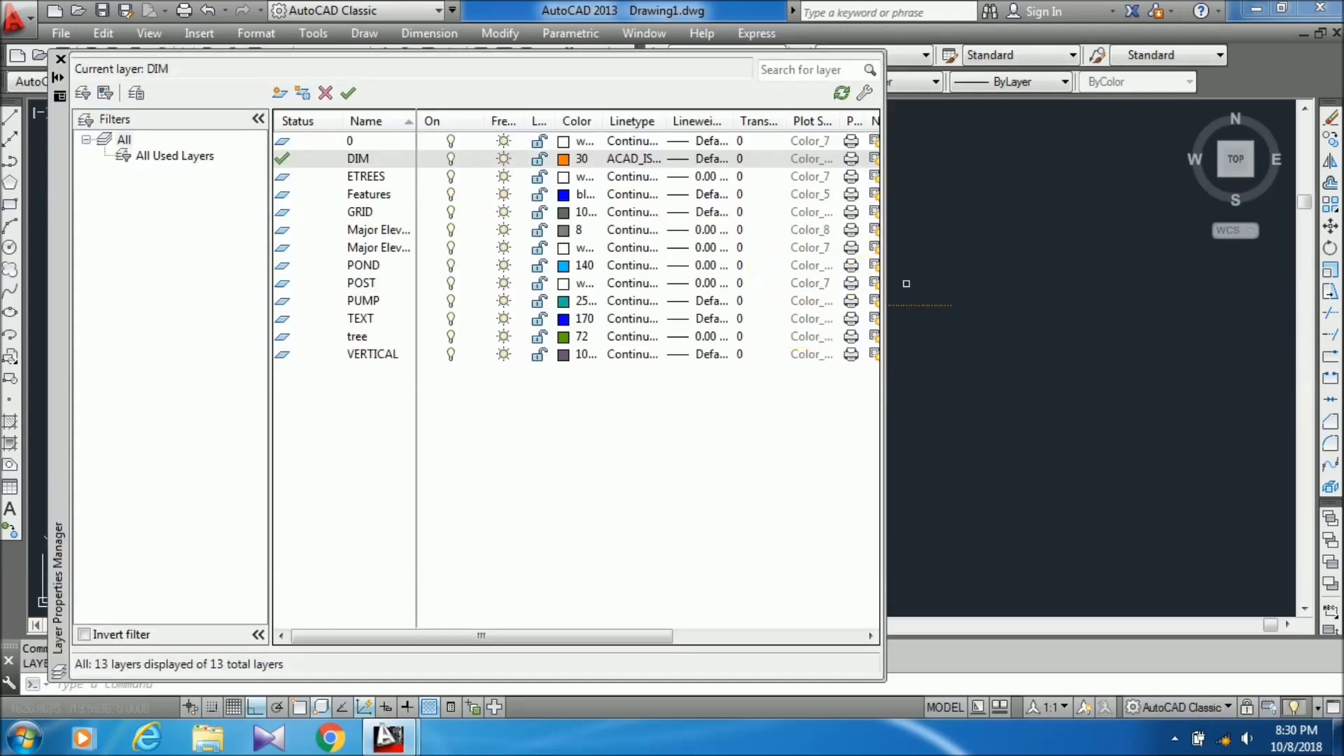
left_click_drag(1118, 401, 1200, 406)
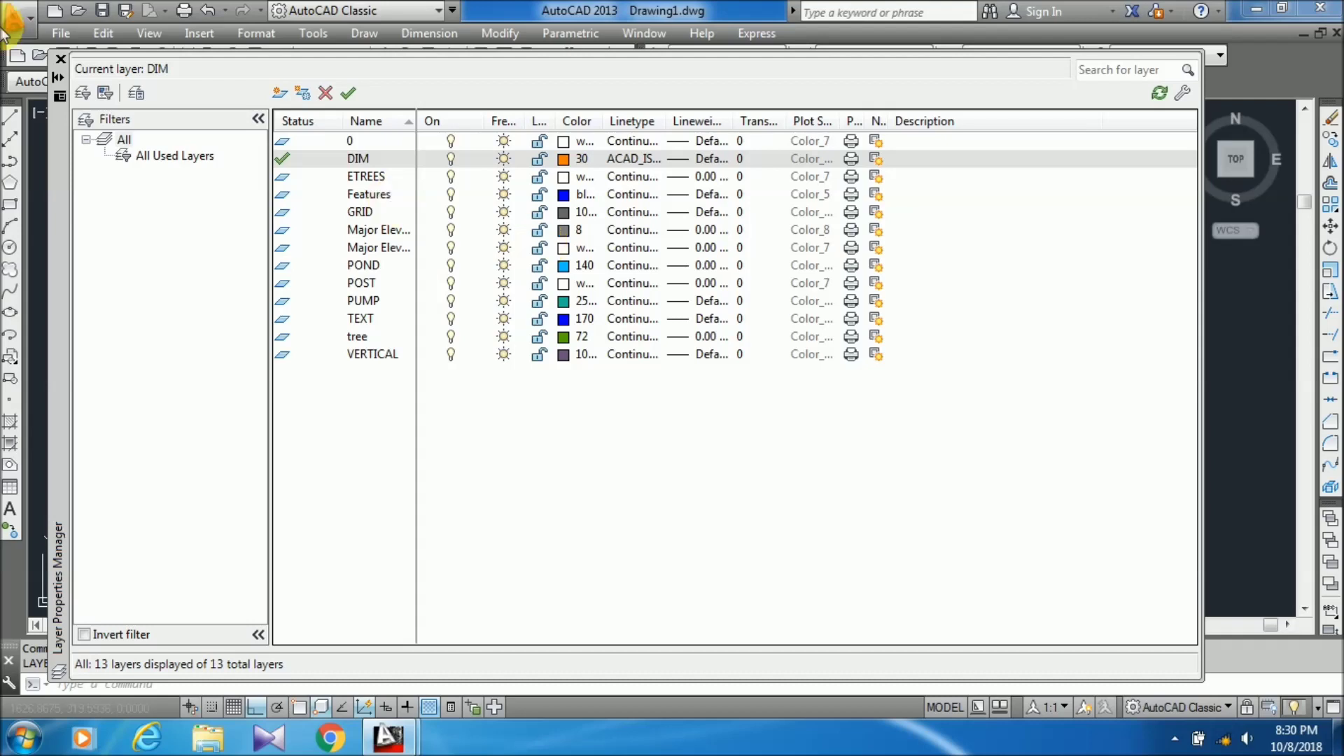
left_click(62, 60)
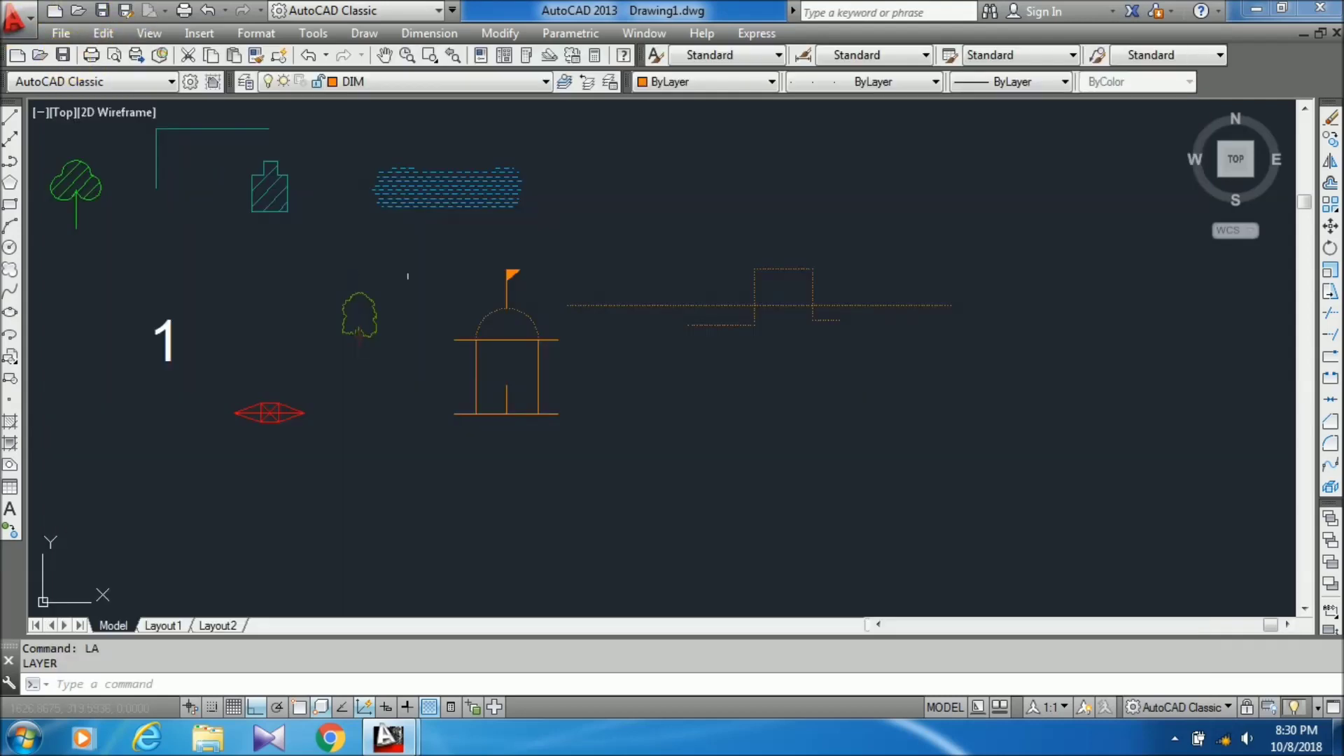
scroll(669, 315, "down", 3)
left_click(712, 225)
left_click(665, 144)
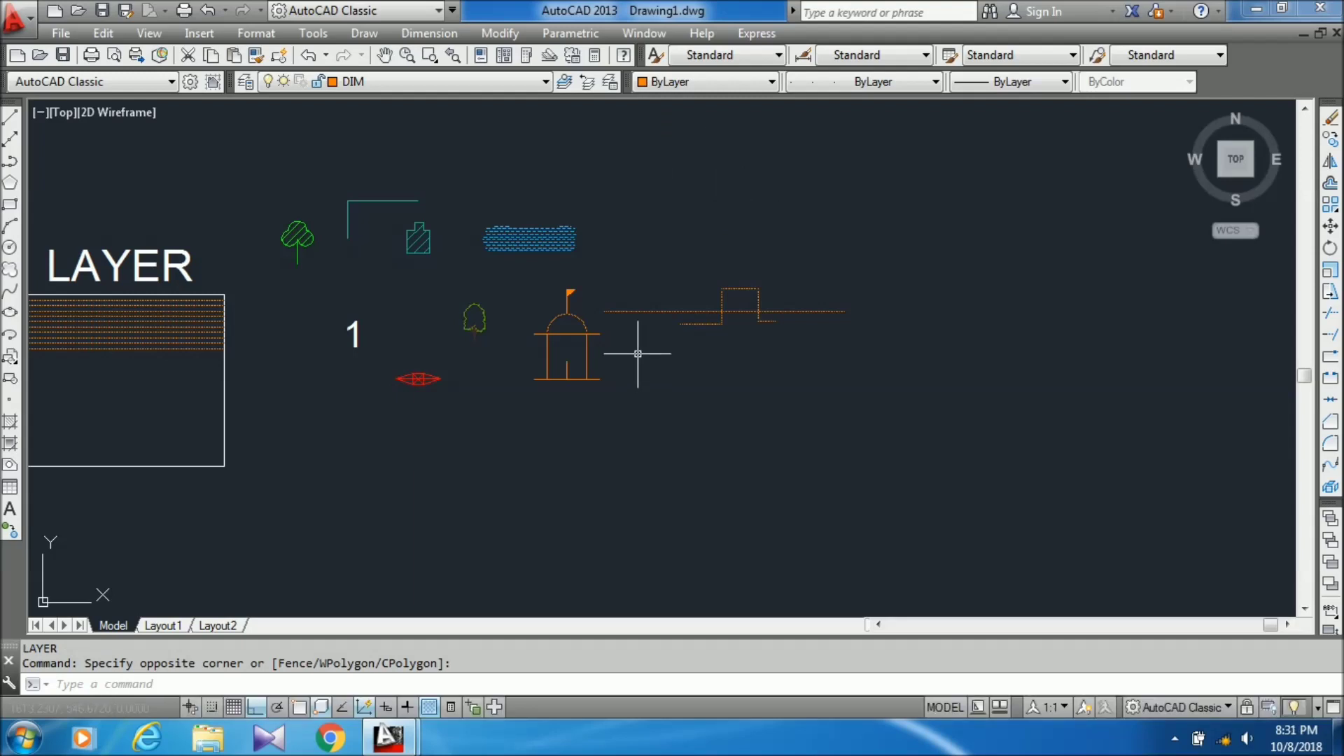
scroll(849, 279, "down", 2)
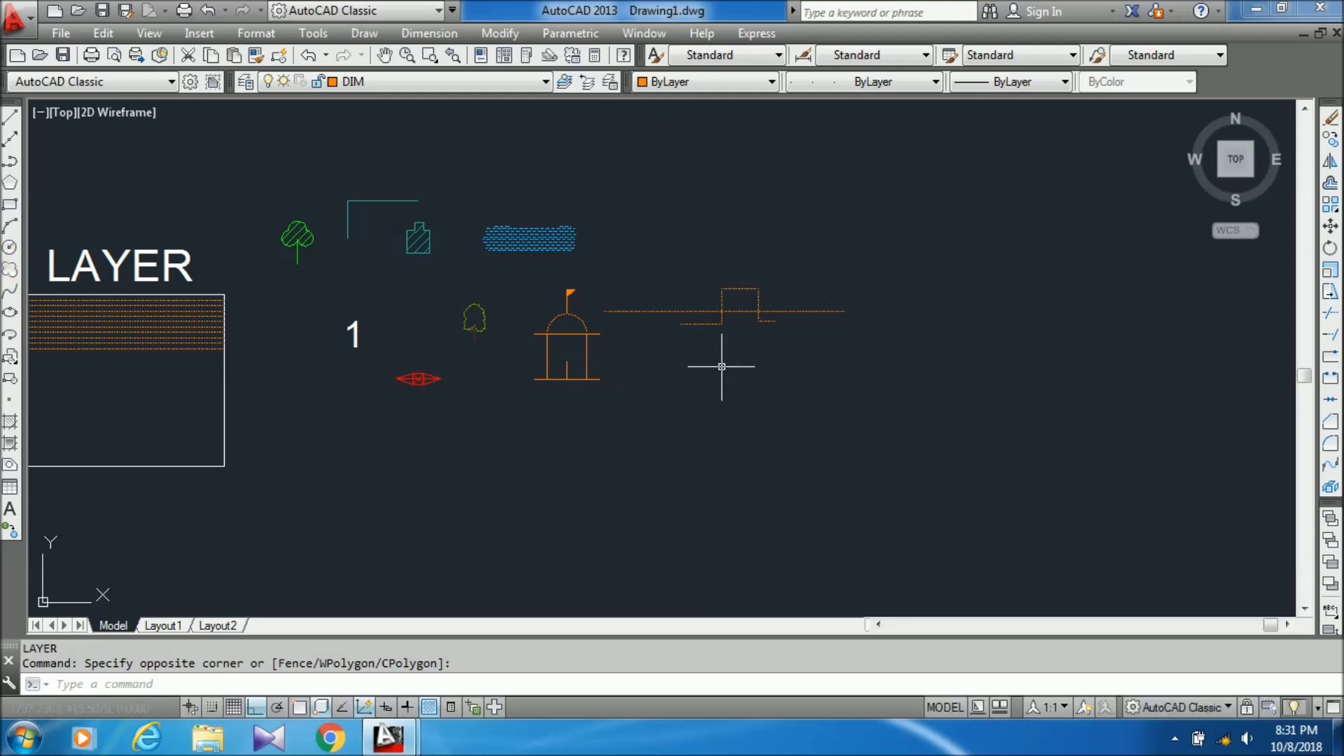